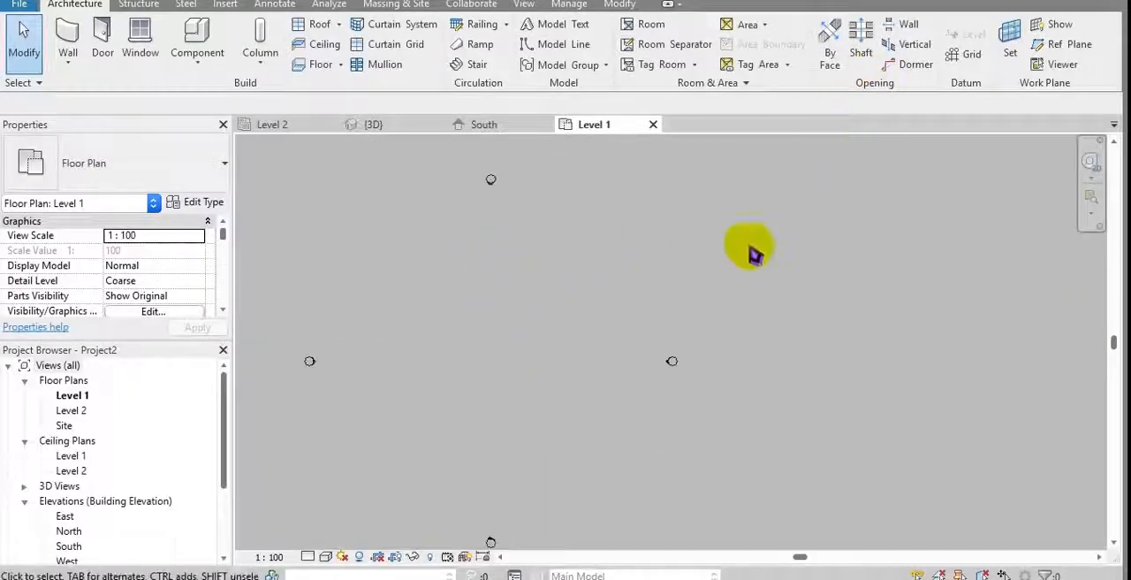
# Step: Draw two parallel horizontal grid lines of equal length, one above the other, between the elevation markers in the Level 1 plan
pyautogui.moveTo(749, 246); pyautogui.dragTo(835, 193, button='middle')
pyautogui.click(969, 60)
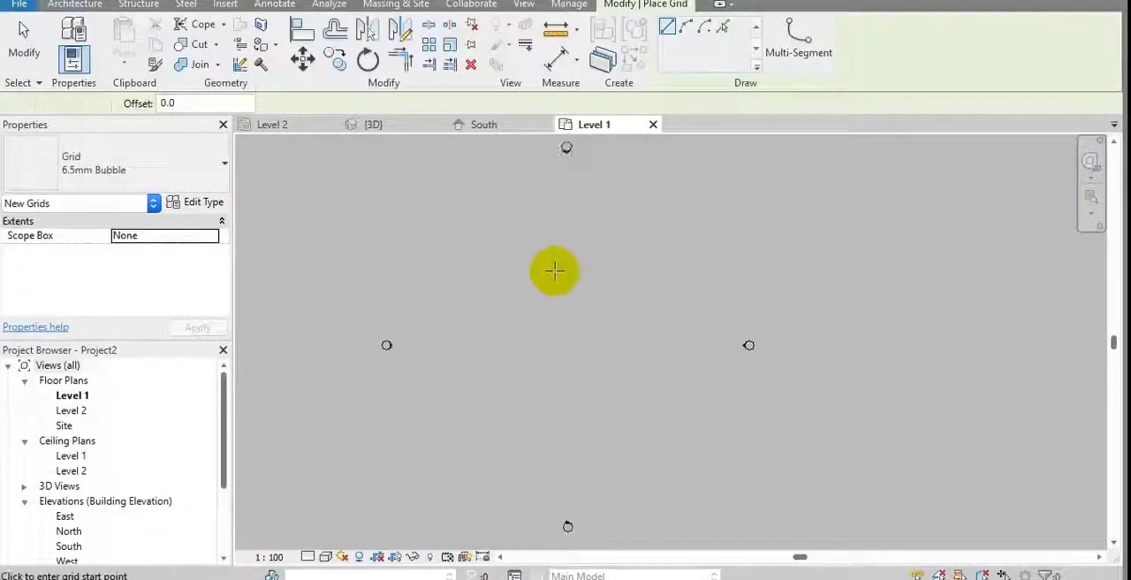
pyautogui.click(489, 344)
pyautogui.click(641, 344)
pyautogui.scroll(2, 568, 340)
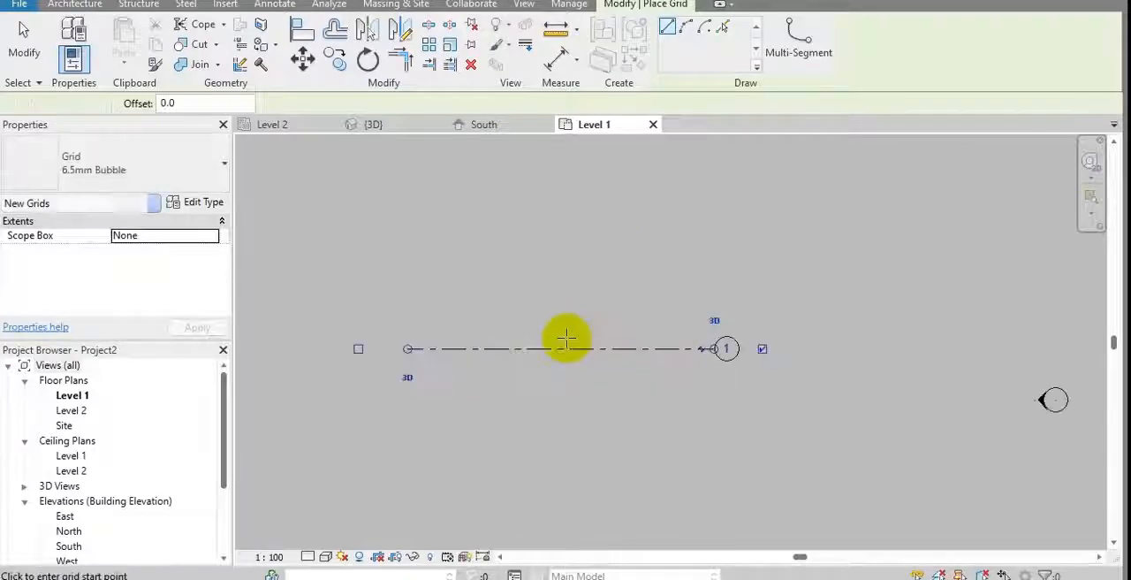
pyautogui.moveTo(494, 367); pyautogui.dragTo(417, 379, button='middle')
pyautogui.click(327, 259)
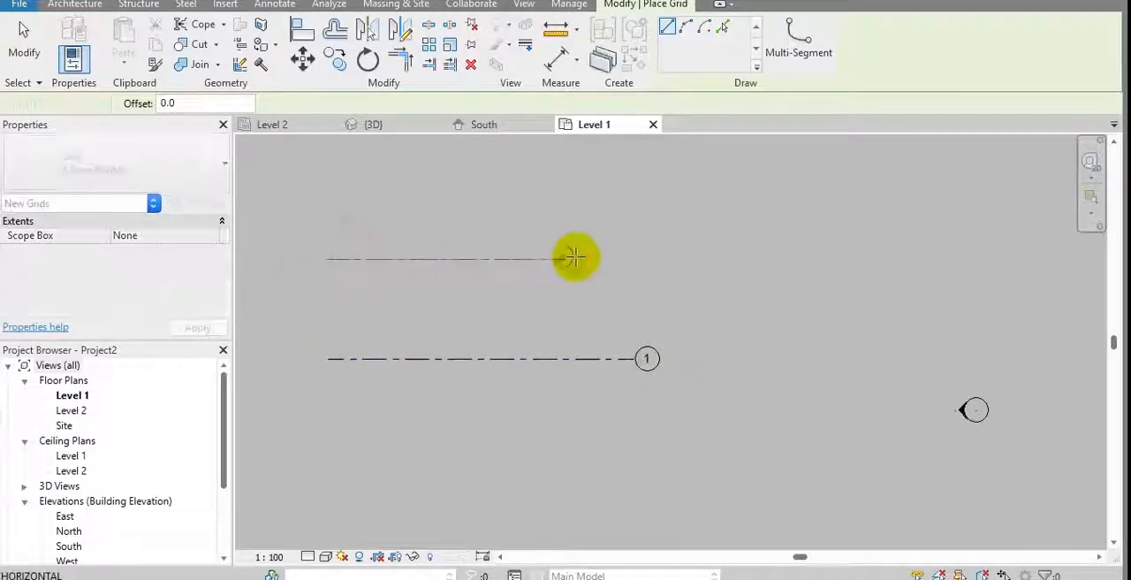
pyautogui.click(638, 258)
pyautogui.moveTo(430, 207); pyautogui.dragTo(474, 219, button='middle')
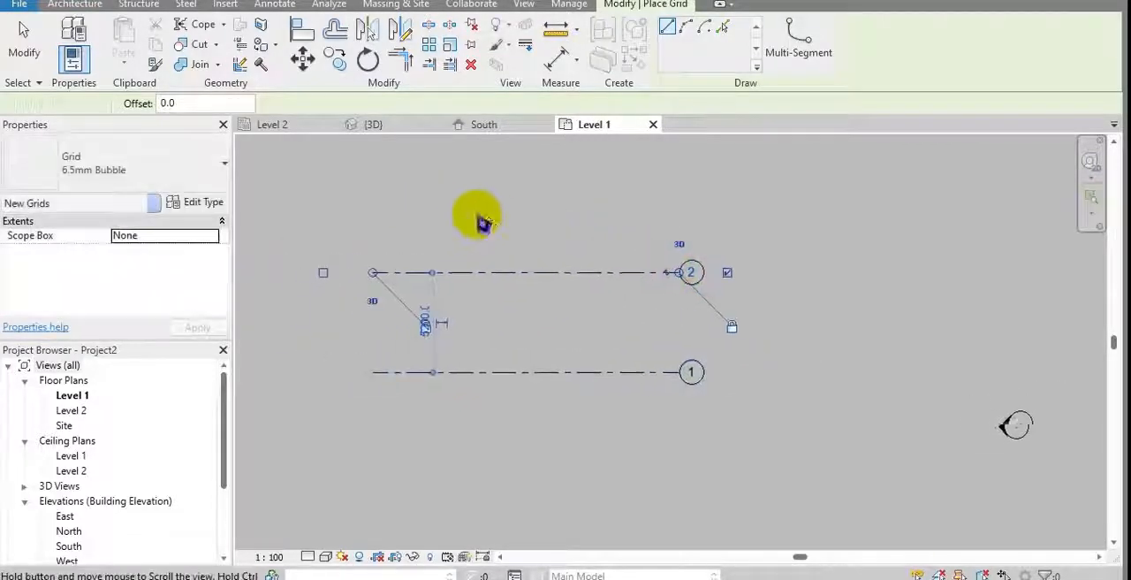
# Step: Draw two vertical grid lines about 6600 mm apart, crossing both horizontal grids
pyautogui.click(440, 220)
pyautogui.click(440, 455)
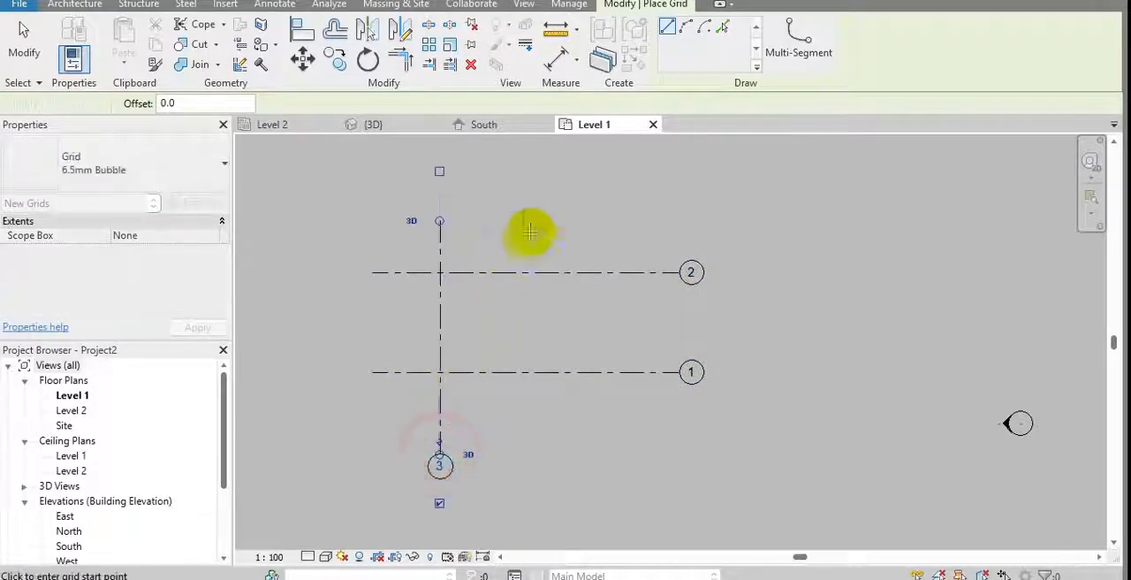
pyautogui.click(566, 221)
pyautogui.click(565, 455)
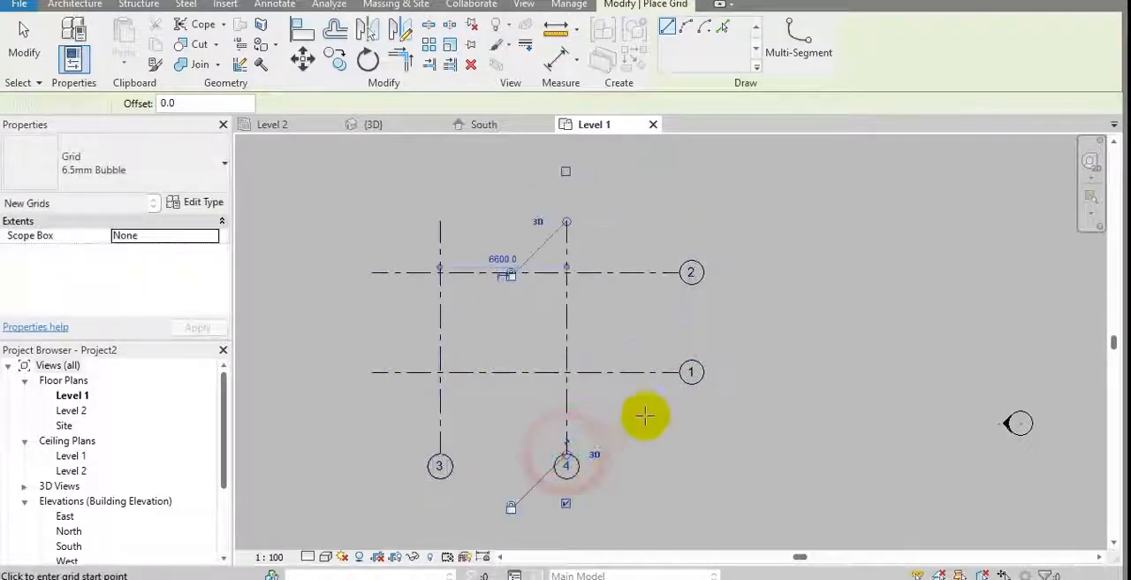
pyautogui.press('Escape')
pyautogui.press('Escape')
# Step: Rename the lower and upper horizontal grids A1 and A2, and the two vertical grids B1 and b2
pyautogui.click(661, 371)
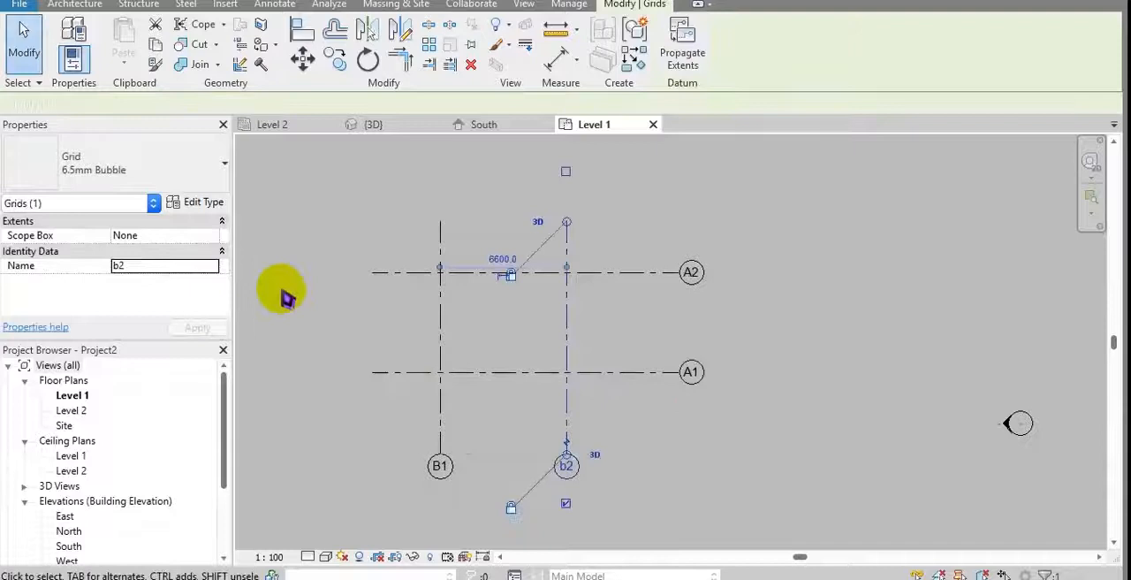
pyautogui.click(348, 312)
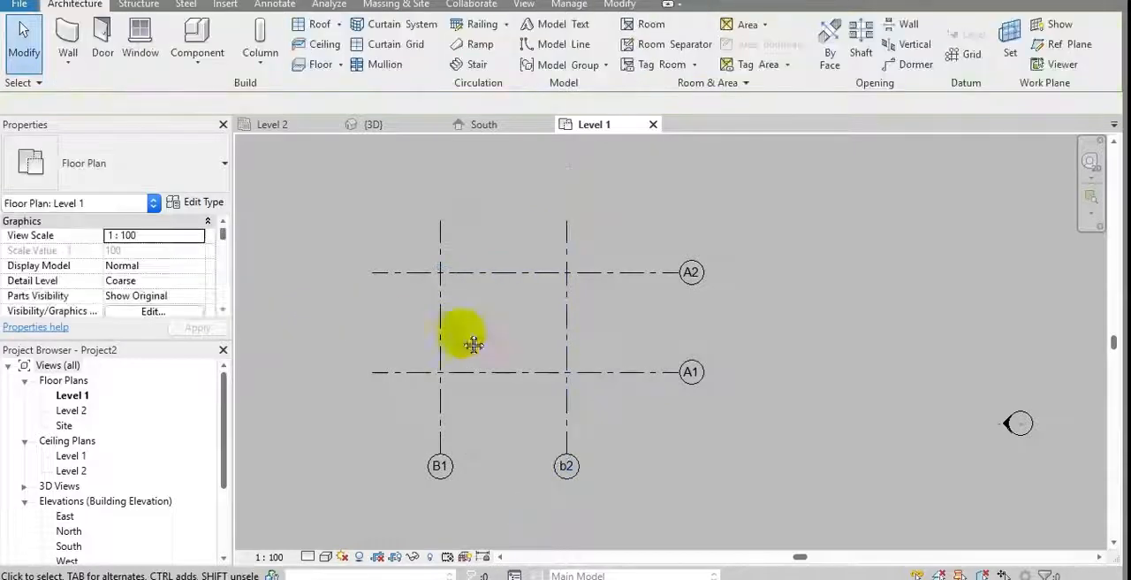
pyautogui.moveTo(467, 336); pyautogui.dragTo(436, 337, button='middle')
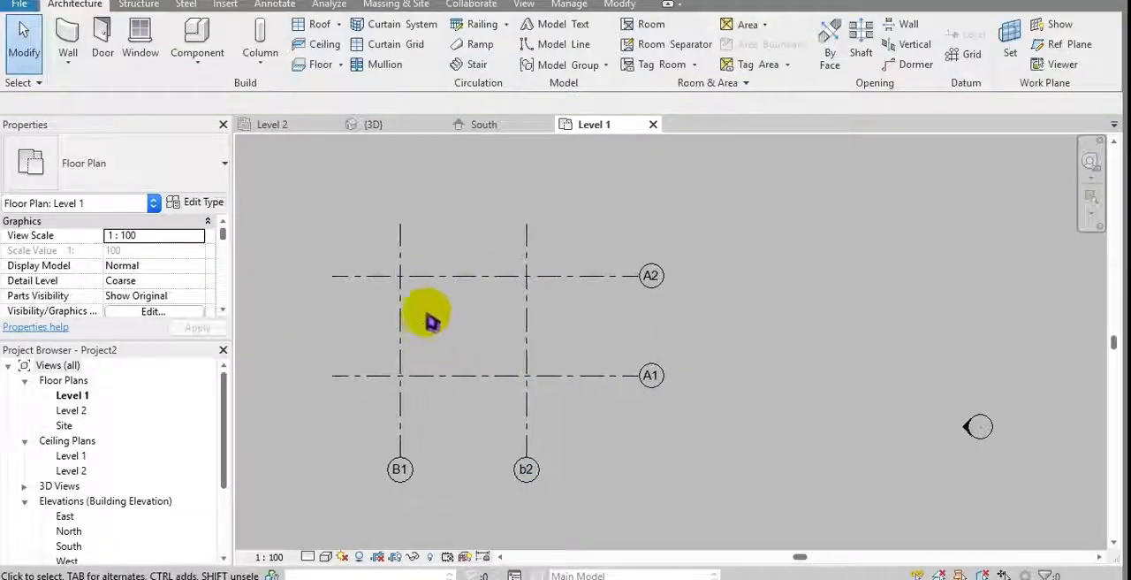
pyautogui.scroll(-1, 128, 493)
# Step: In the South elevation, rename Level 1 to RAC1 and Level 2 to RAC2, including their corresponding views
pyautogui.doubleClick(76, 498)
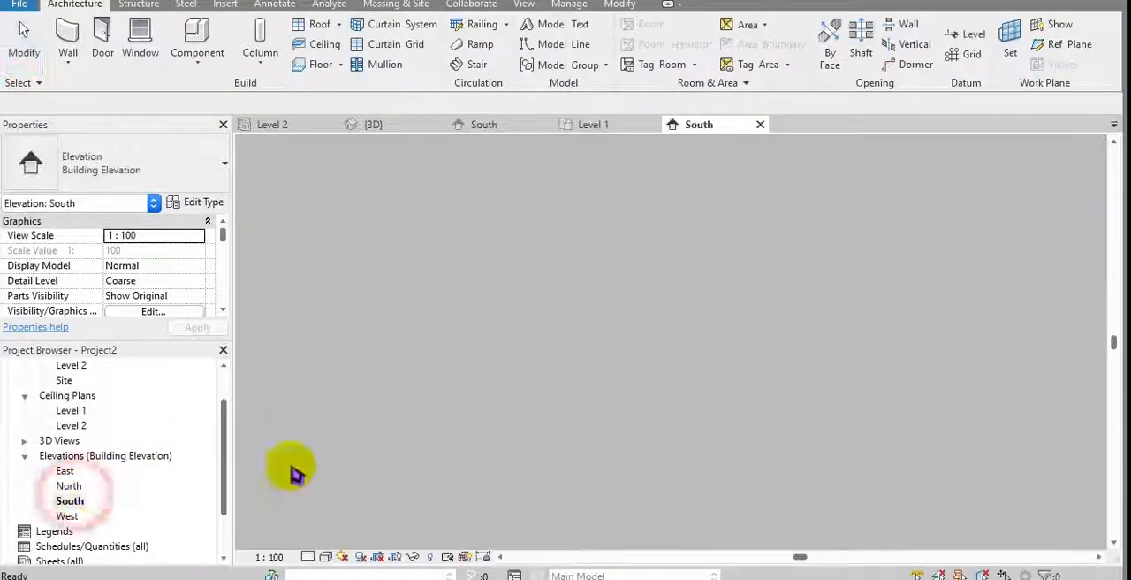
pyautogui.click(753, 383)
pyautogui.scroll(2, 839, 402)
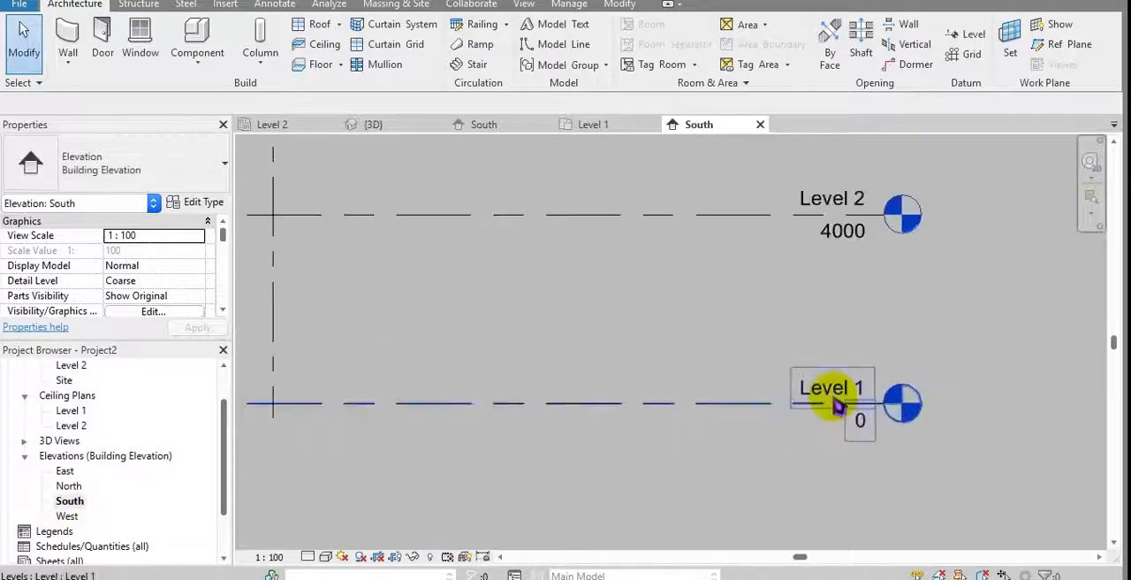
pyautogui.click(831, 399)
pyautogui.click(836, 396)
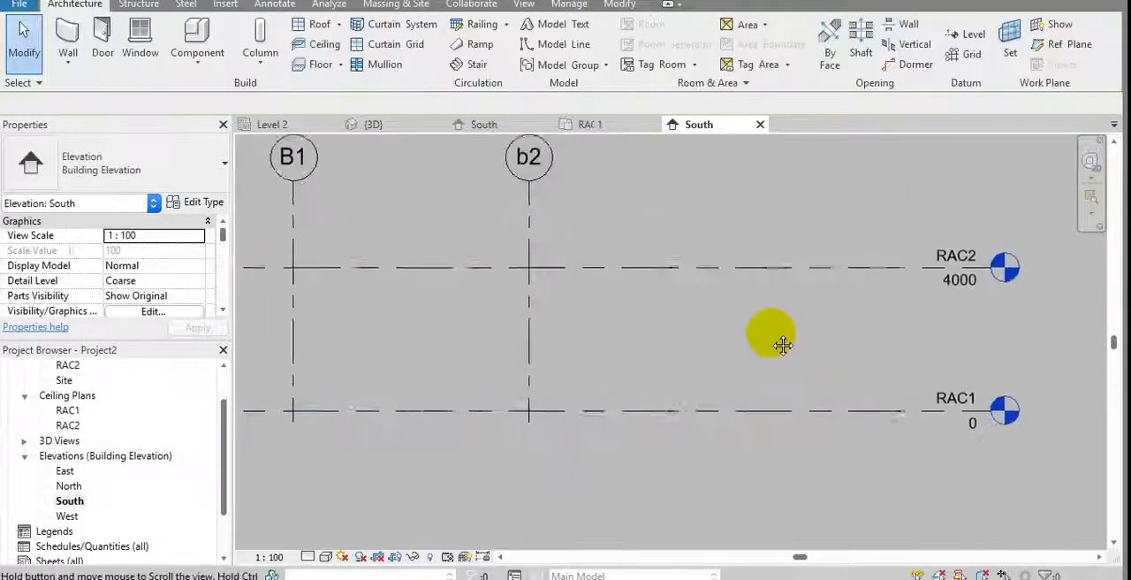
pyautogui.scroll(-1, 783, 345)
pyautogui.click(732, 284)
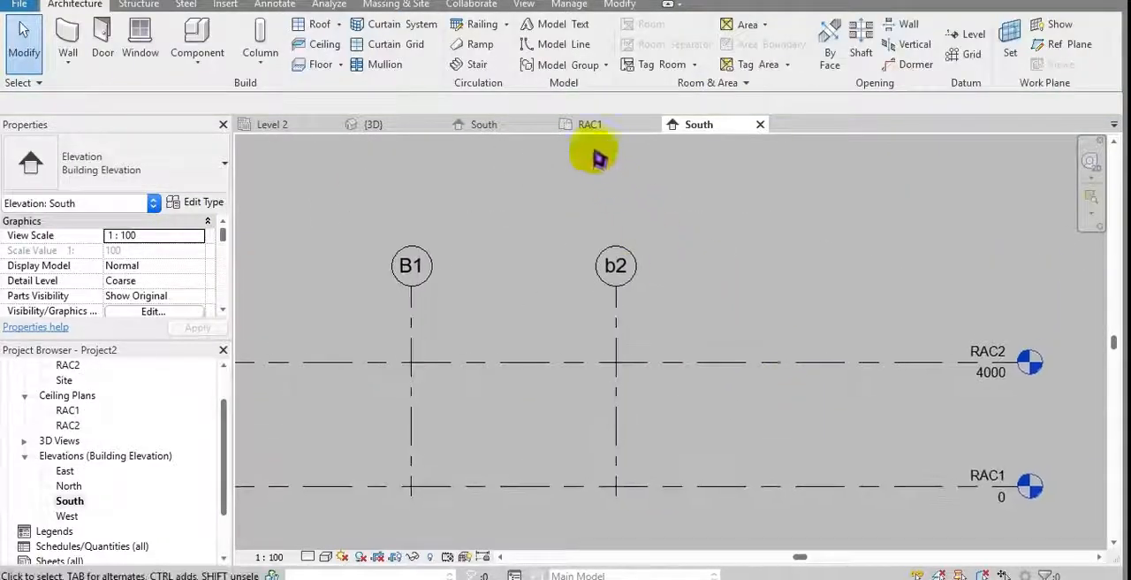
# Step: In the RAC1 floor plan, start a rectangular wall and rename the Generic - 200mm wall type to RAC wall 1
pyautogui.click(583, 122)
pyautogui.moveTo(544, 258); pyautogui.dragTo(559, 257, button='middle')
pyautogui.click(447, 334)
pyautogui.moveTo(411, 247); pyautogui.dragTo(445, 283, button='middle')
pyautogui.click(70, 40)
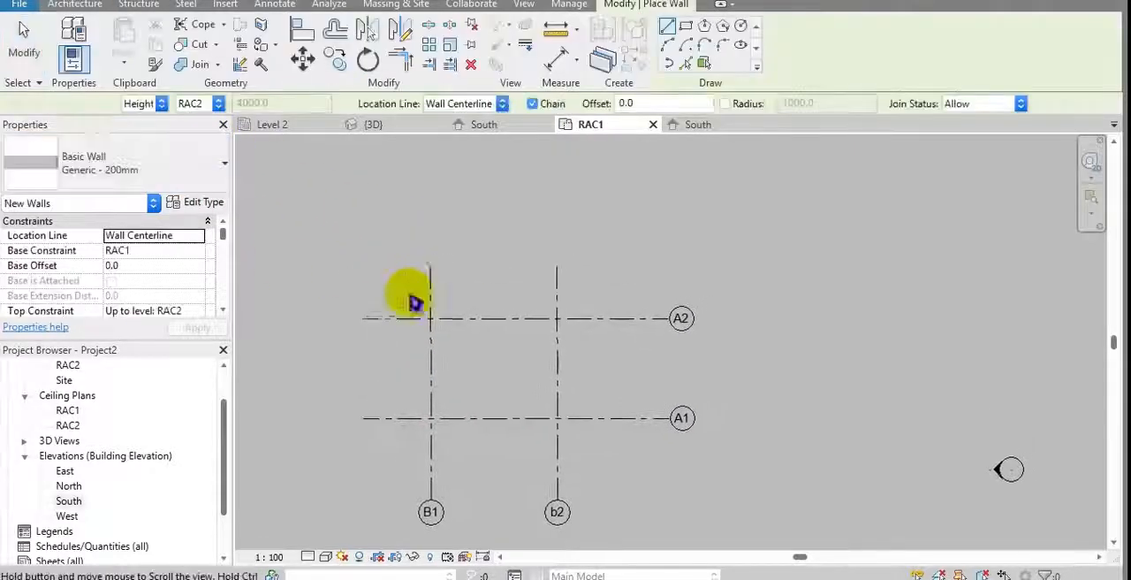
pyautogui.click(686, 33)
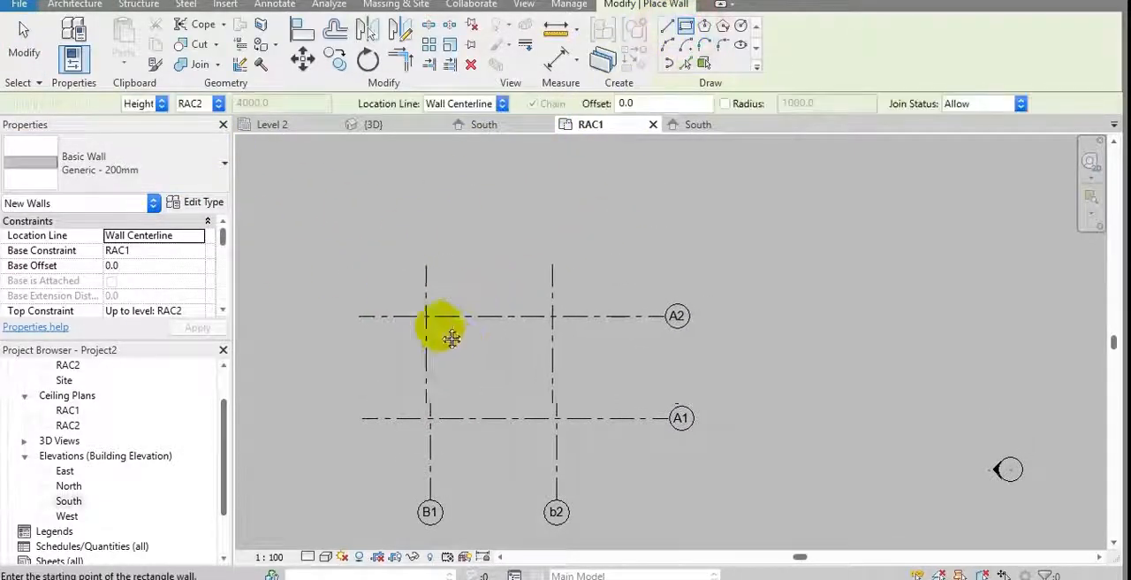
pyautogui.moveTo(447, 333); pyautogui.dragTo(434, 310, button='middle')
pyautogui.scroll(2, 409, 288)
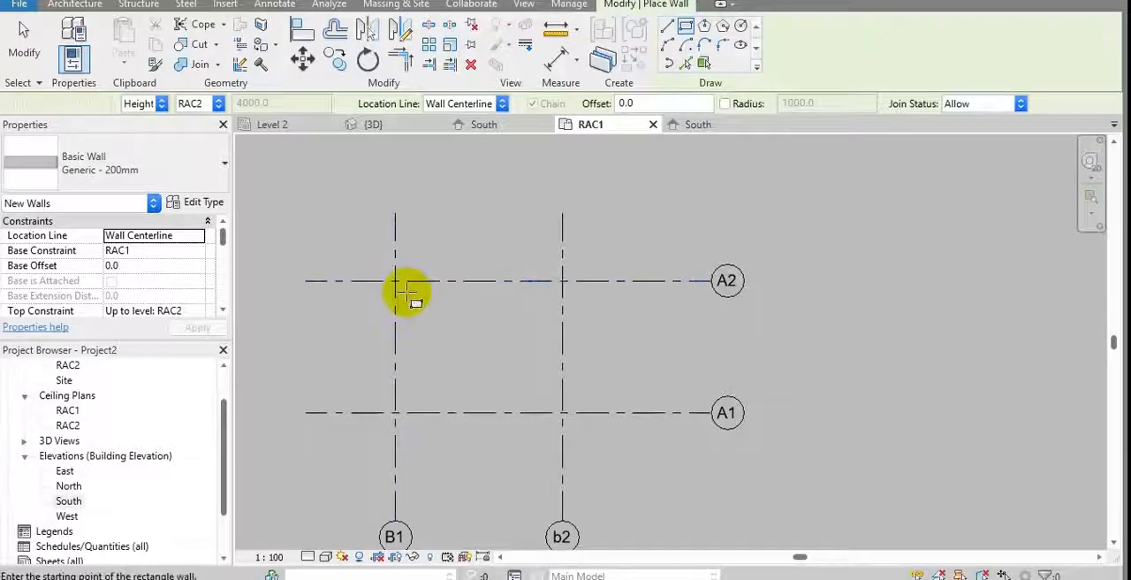
pyautogui.click(203, 202)
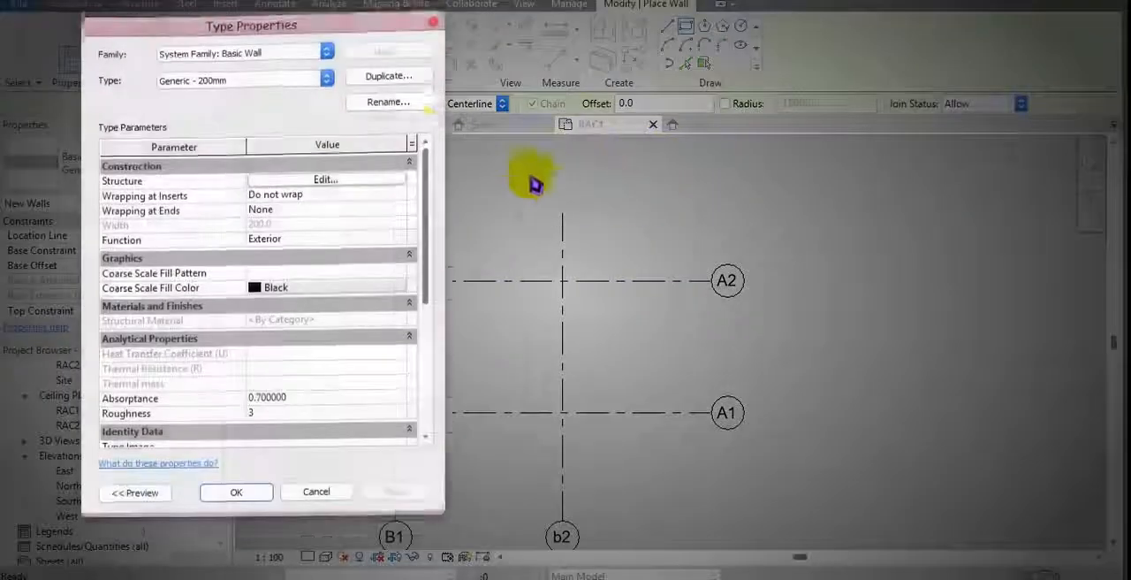
pyautogui.click(404, 117)
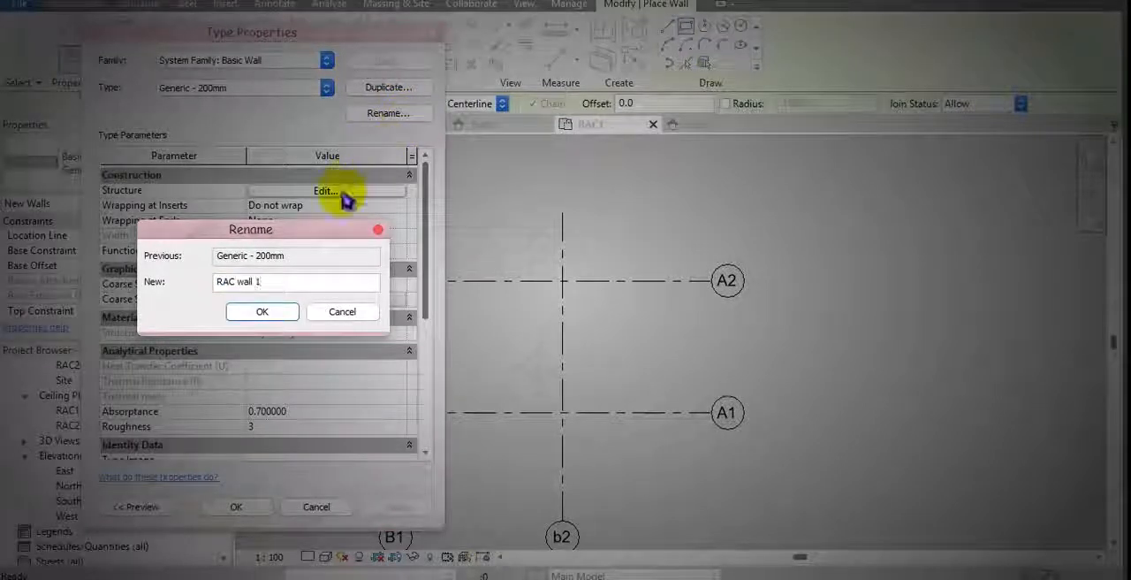
pyautogui.click(241, 325)
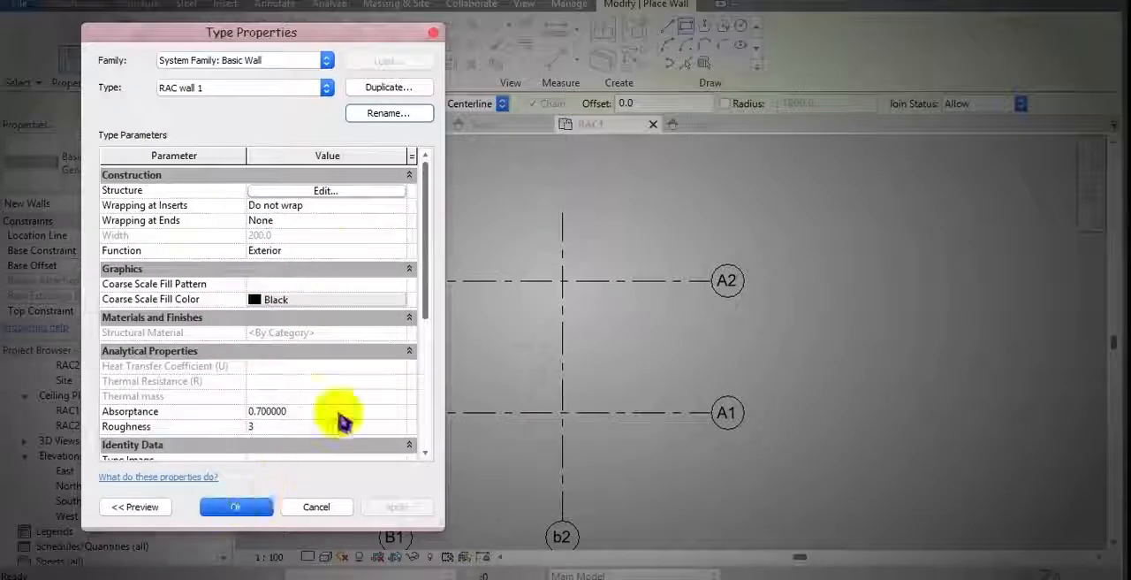
pyautogui.click(237, 507)
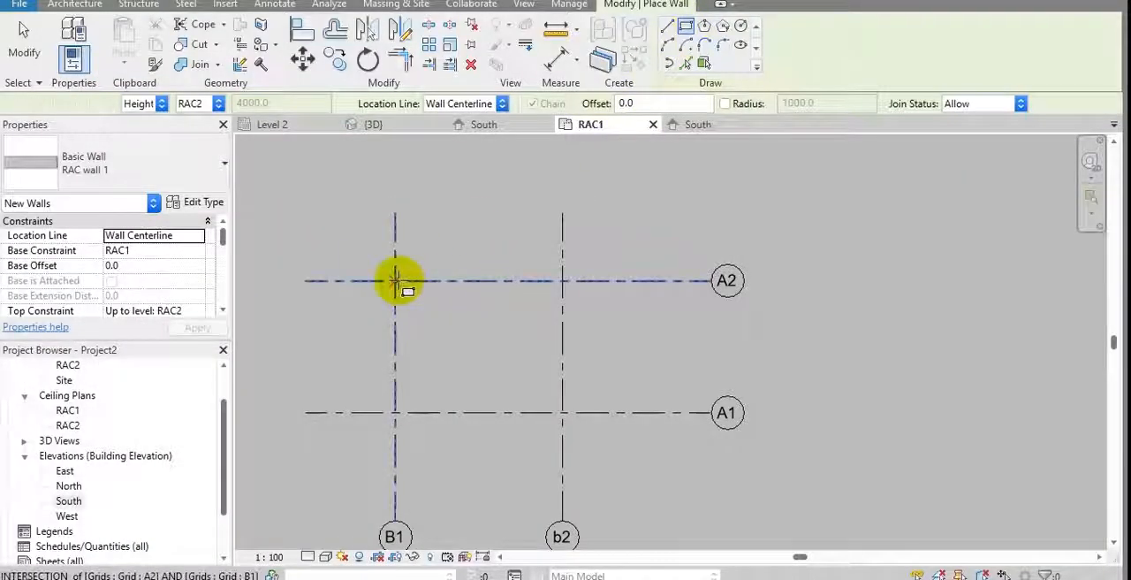
# Step: Draw the rectangle of walls from the intersection of grids B1 and A2 to the intersection of b2 and A1
pyautogui.click(395, 281)
pyautogui.click(562, 412)
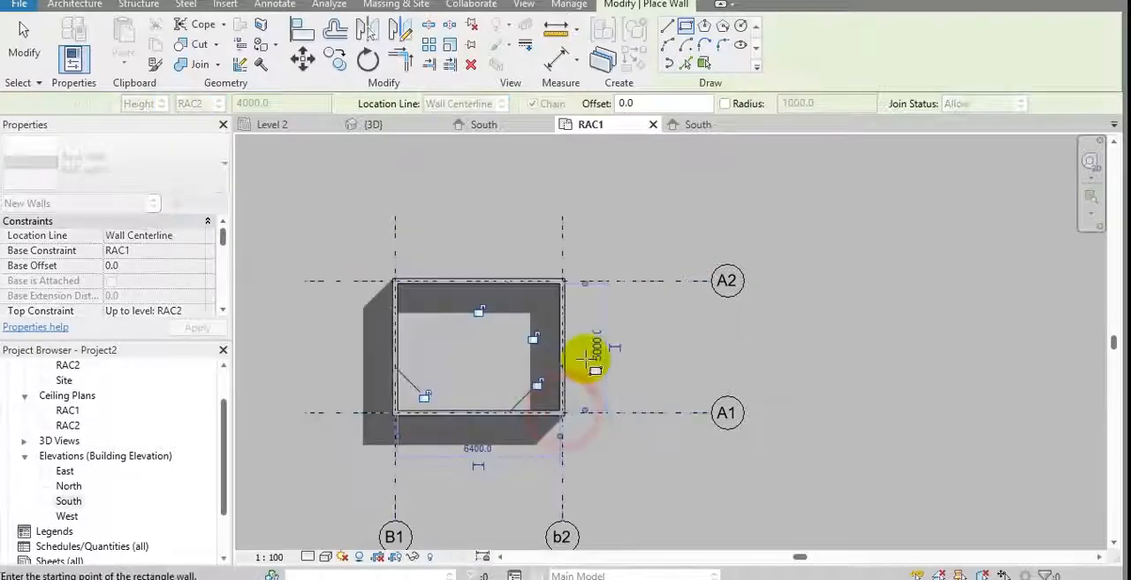
pyautogui.press('Escape')
pyautogui.press('Escape')
pyautogui.moveTo(505, 354); pyautogui.dragTo(541, 332, button='middle')
# Step: Draw a vertical RAC wall 1 partition through the middle of the room, from the wall on A2 to the wall on A1
pyautogui.press('w')
pyautogui.press('a')
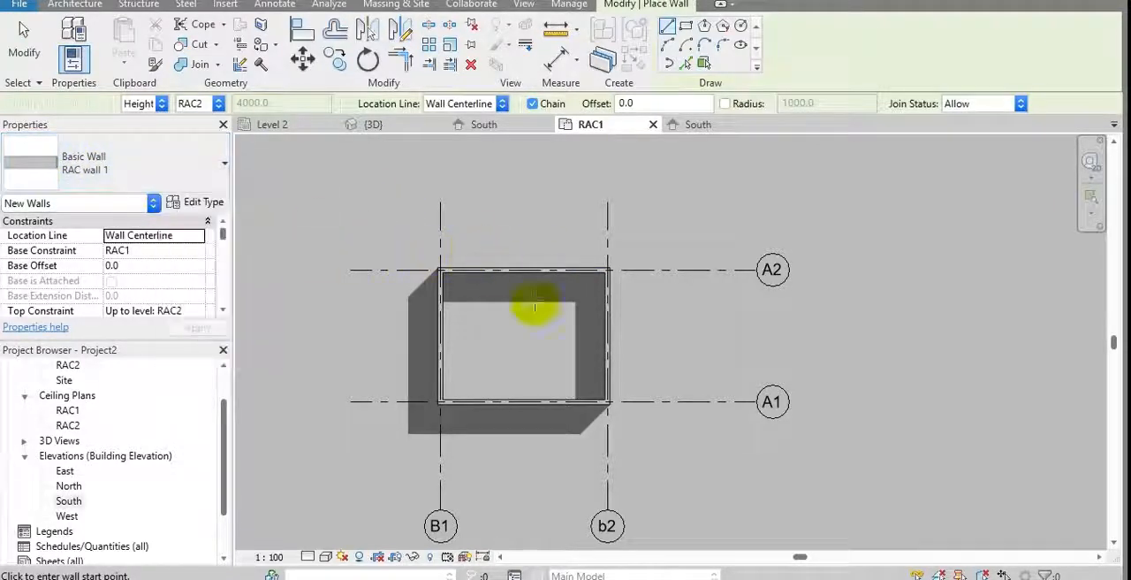
pyautogui.scroll(3, 535, 305)
pyautogui.click(504, 236)
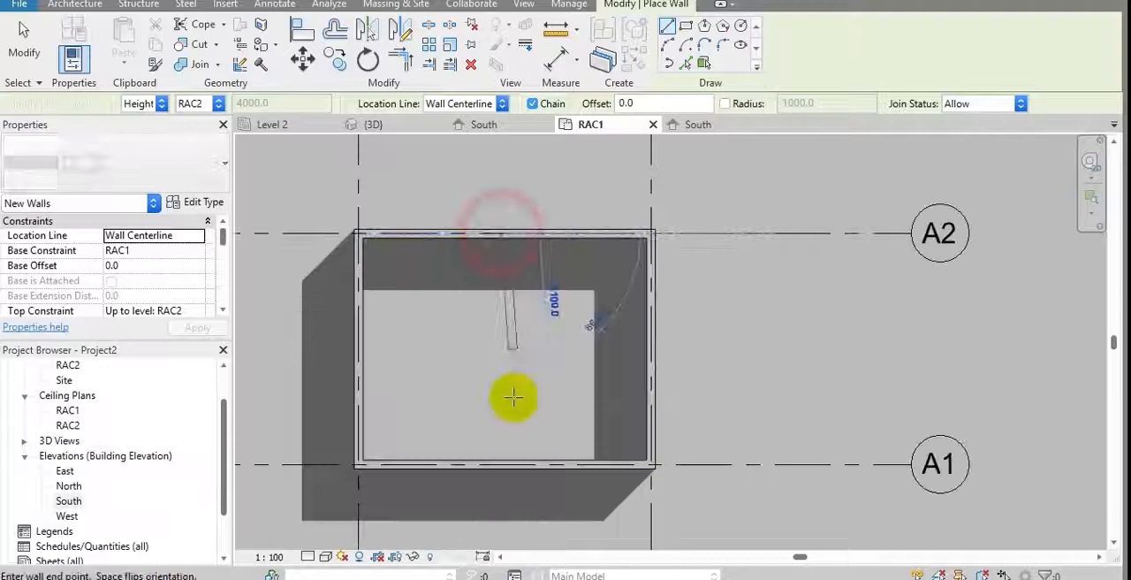
pyautogui.click(504, 460)
pyautogui.press('Escape')
pyautogui.press('Escape')
pyautogui.moveTo(543, 358); pyautogui.dragTo(535, 380, button='middle')
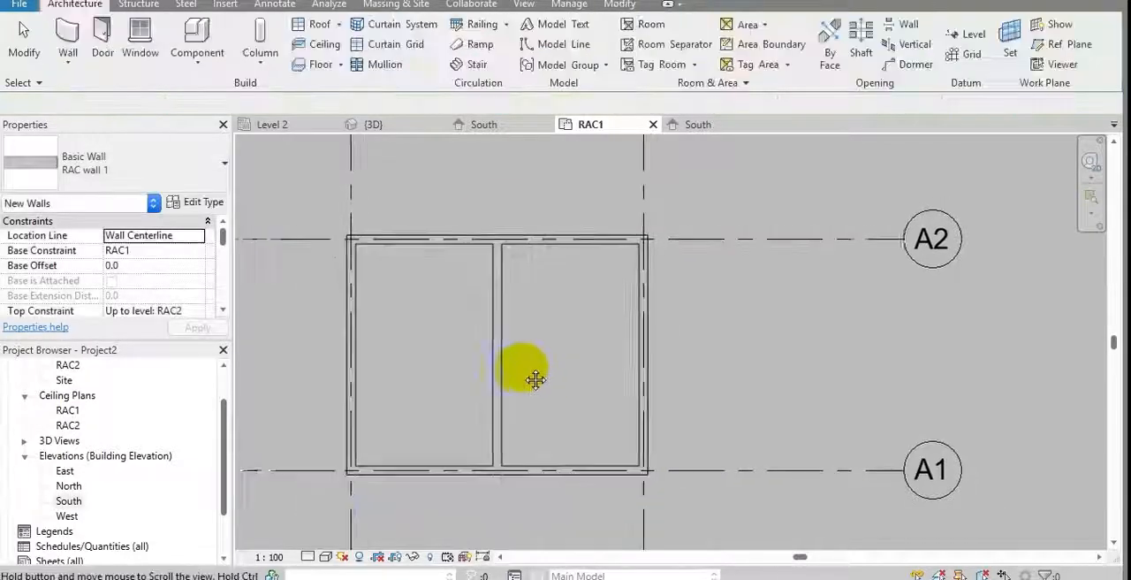
# Step: Place an M_Single-Flush 0915 x 2134mm door in the partition, about 1500 mm from the wall on A1, swinging toward grid b2
pyautogui.press('d')
pyautogui.press('r')
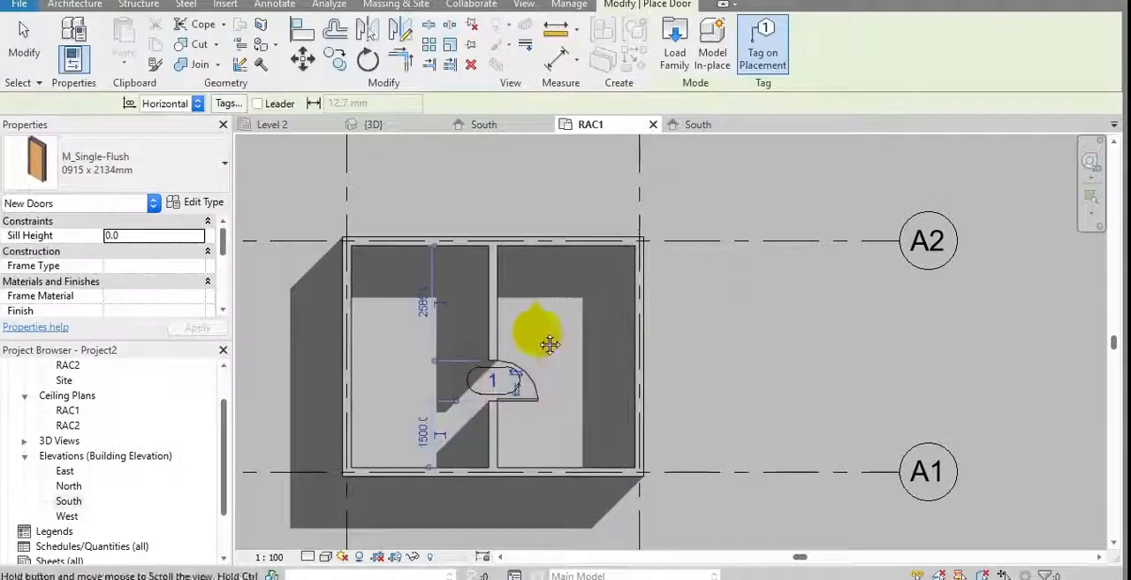
pyautogui.moveTo(549, 345); pyautogui.dragTo(539, 350, button='middle')
pyautogui.press('Escape')
pyautogui.press('Escape')
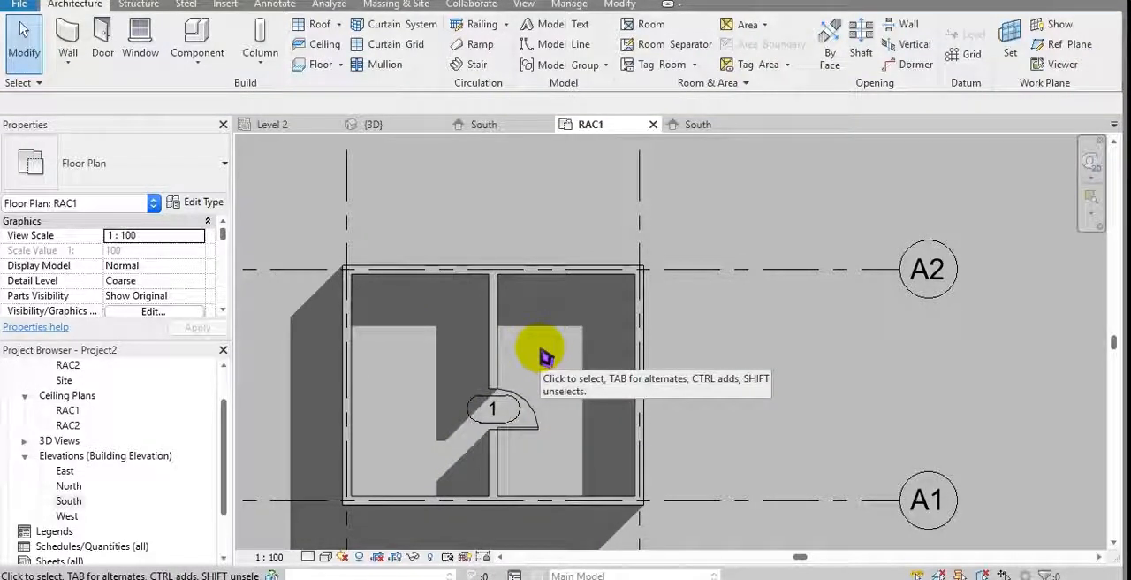
pyautogui.moveTo(546, 355); pyautogui.dragTo(528, 371, button='middle')
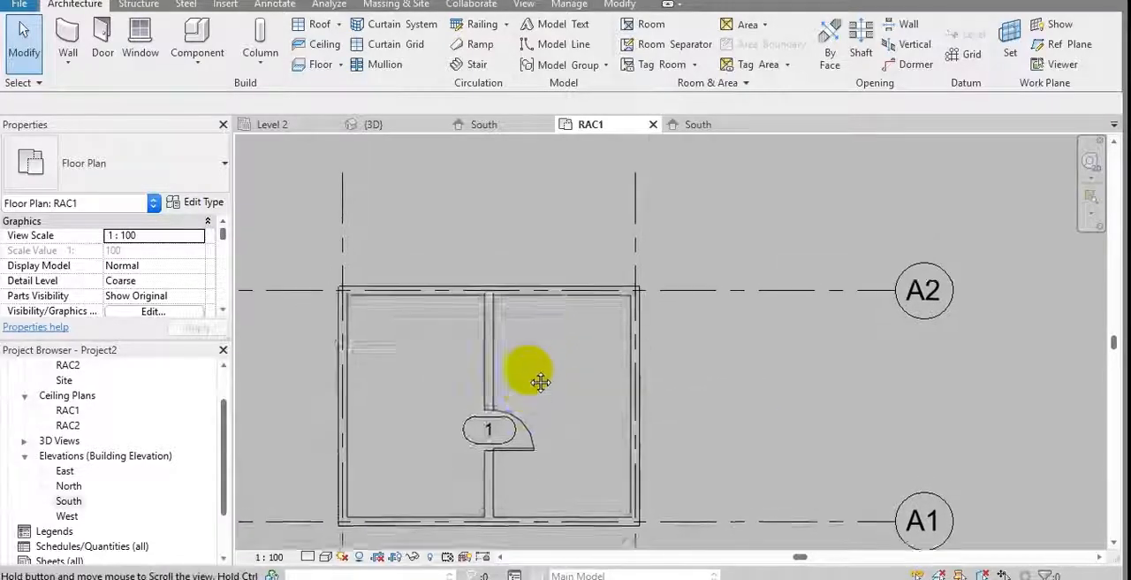
pyautogui.moveTo(493, 220)
pyautogui.mouseDown(button='middle')
pyautogui.moveTo(510, 245)
pyautogui.moveTo(502, 198)
pyautogui.moveTo(508, 231)
pyautogui.mouseUp(button='middle')
pyautogui.scroll(-1, 511, 244)
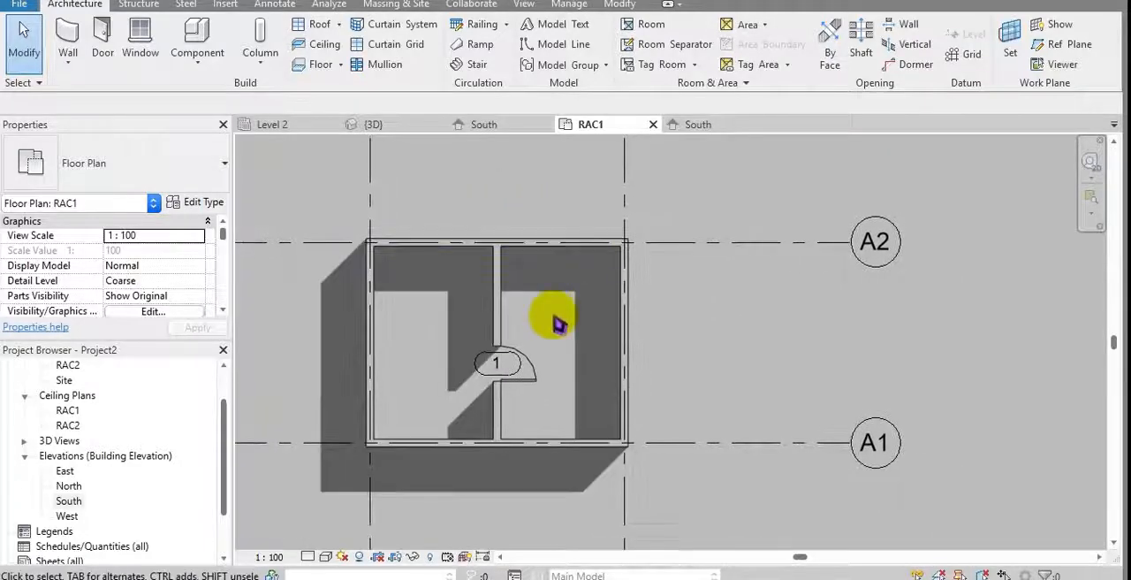
# Step: Delete the tag of the partition door
pyautogui.click(478, 368)
pyautogui.press('Delete')
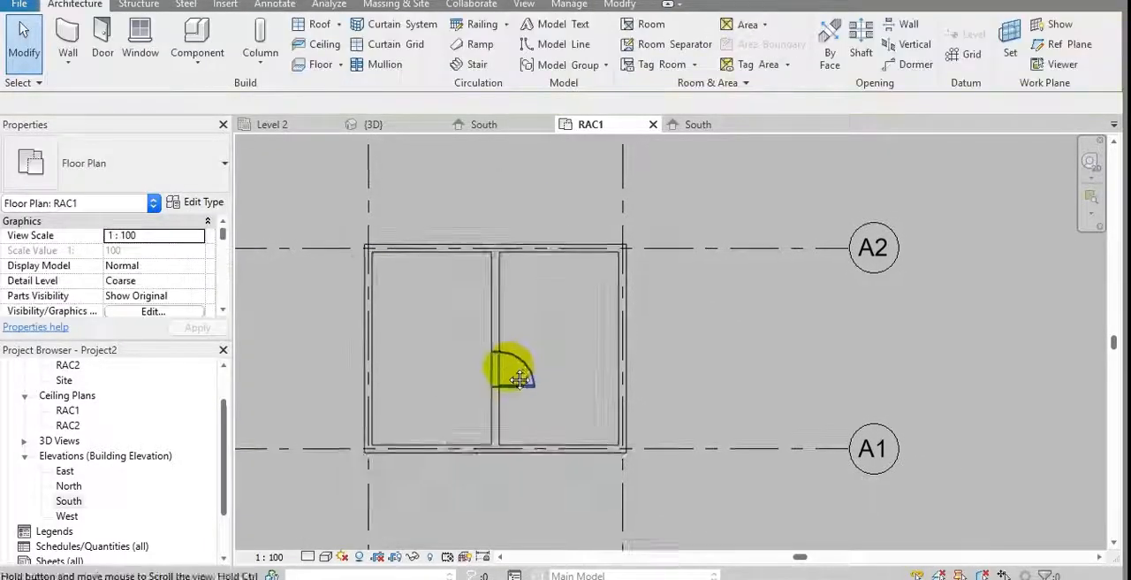
pyautogui.scroll(4, 539, 324)
pyautogui.scroll(-4, 517, 292)
pyautogui.moveTo(489, 175); pyautogui.dragTo(484, 186, button='middle')
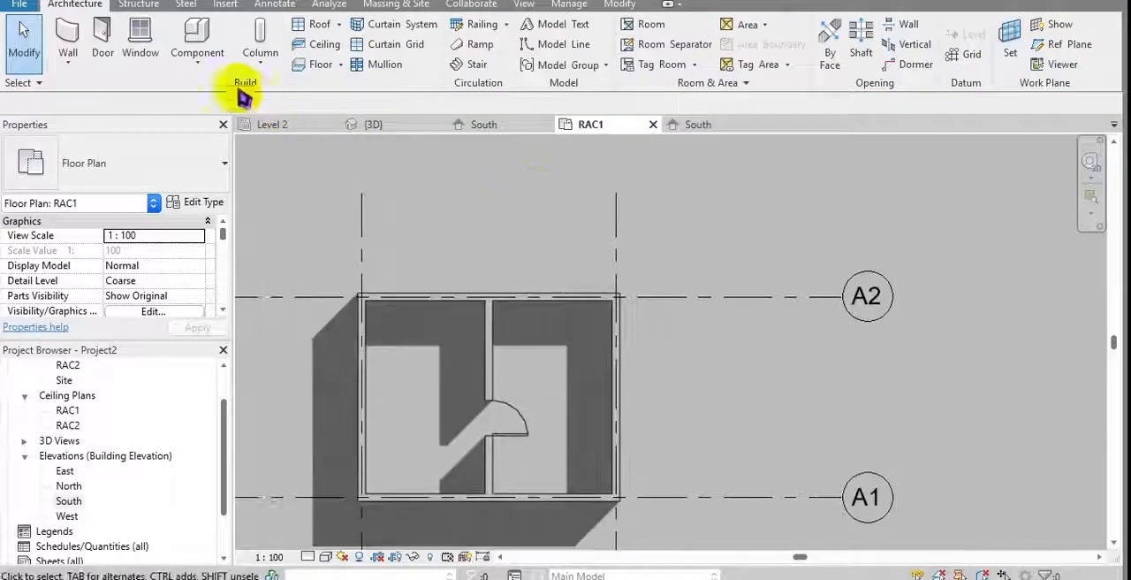
# Step: Start a floor boundary on RAC1 and rename the Generic 150mm floor type to rac floor 1
pyautogui.click(258, 57)
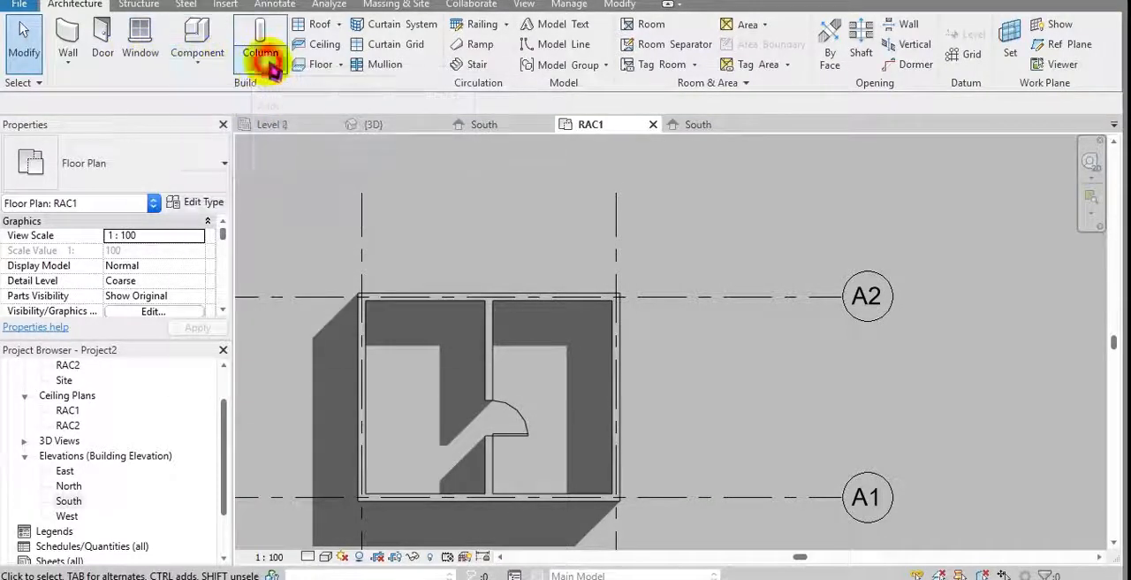
pyautogui.click(314, 66)
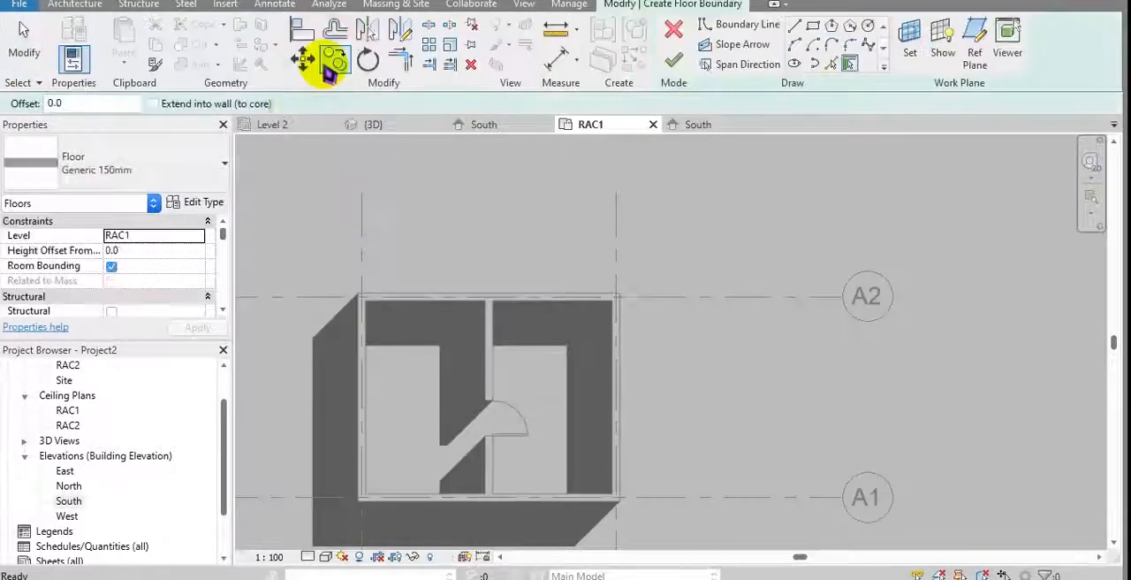
pyautogui.click(205, 202)
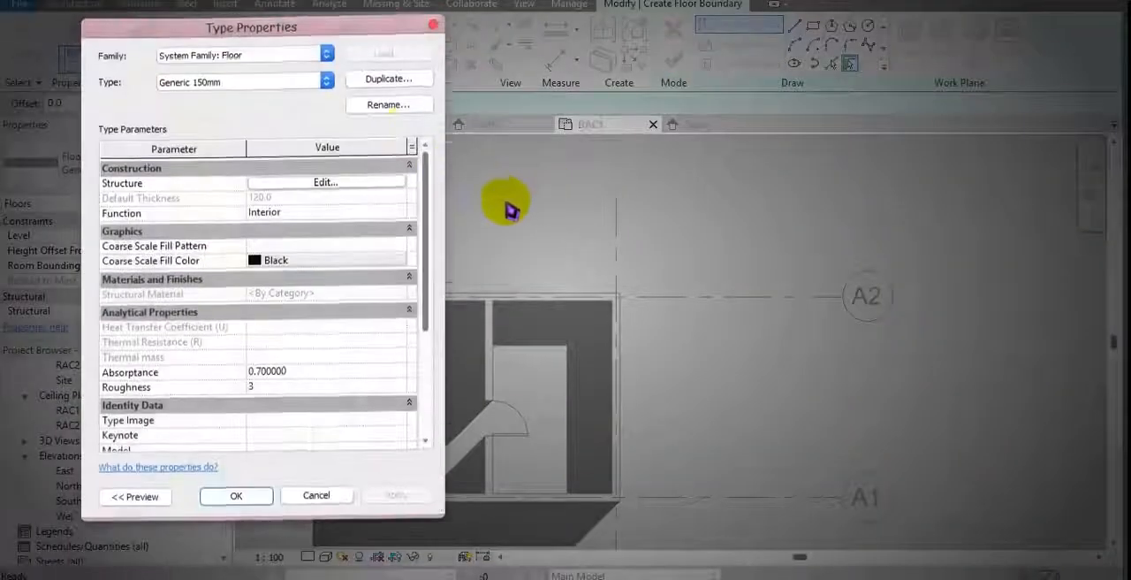
pyautogui.click(389, 113)
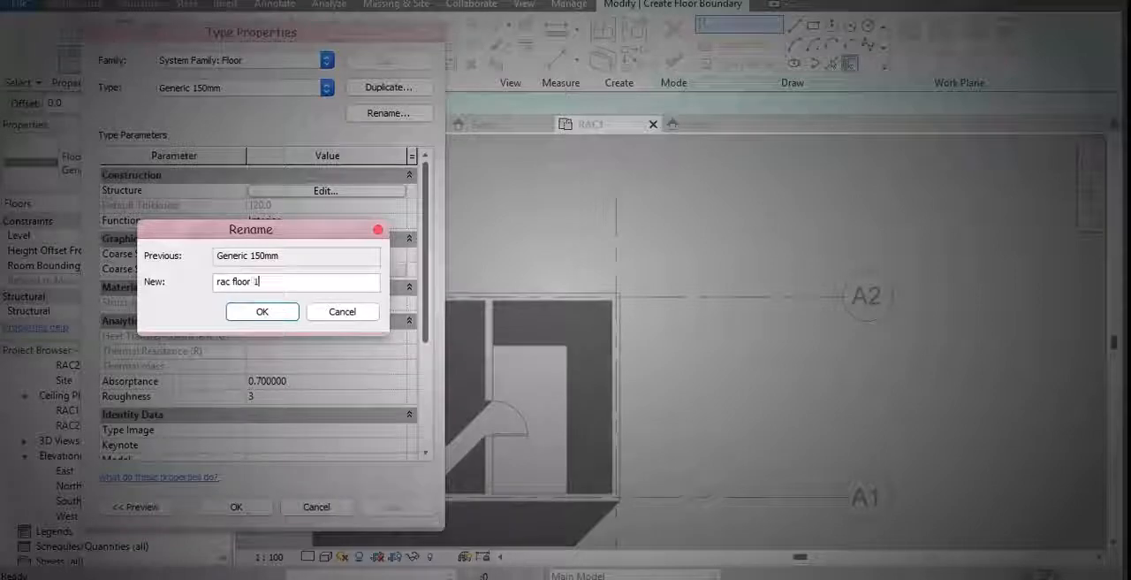
pyautogui.click(258, 311)
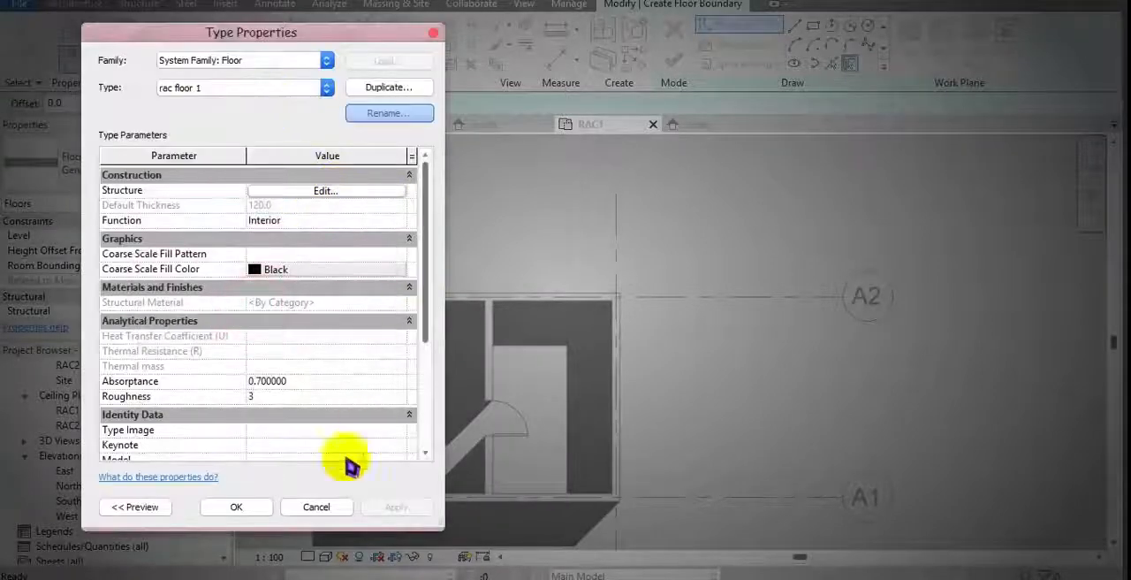
pyautogui.click(236, 506)
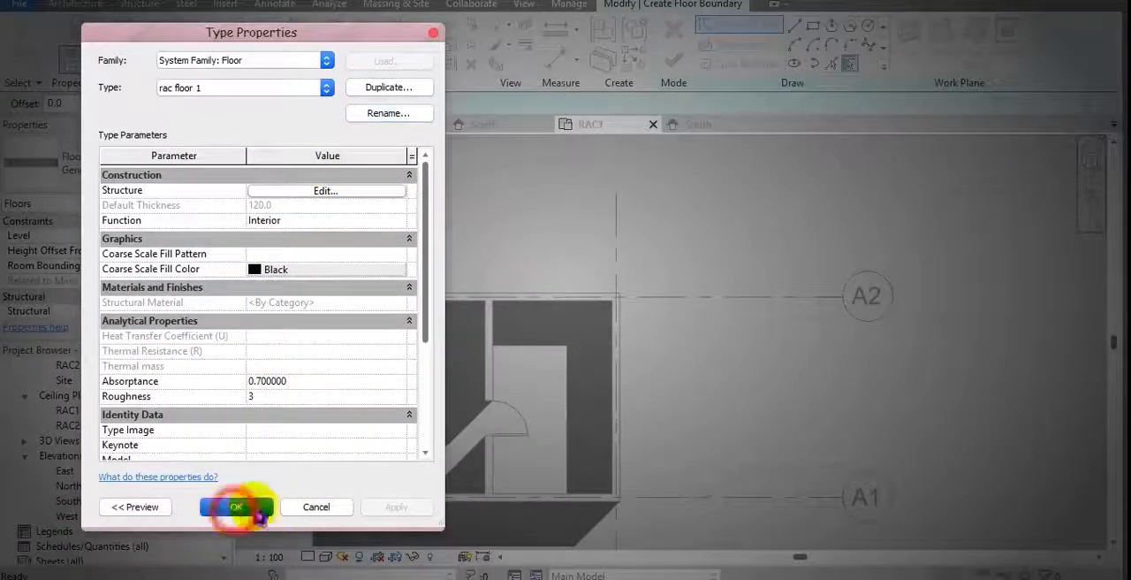
# Step: Draw the rectangular floor boundary along the inner faces of the outer walls, covering both rooms, and finish the floor
pyautogui.click(809, 25)
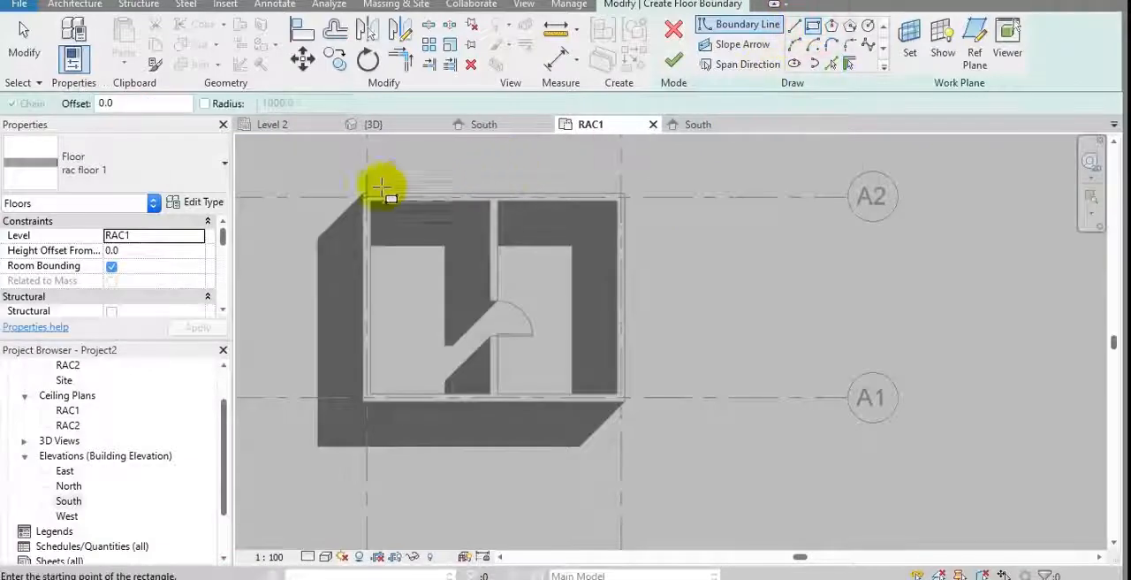
pyautogui.scroll(3, 379, 182)
pyautogui.click(359, 209)
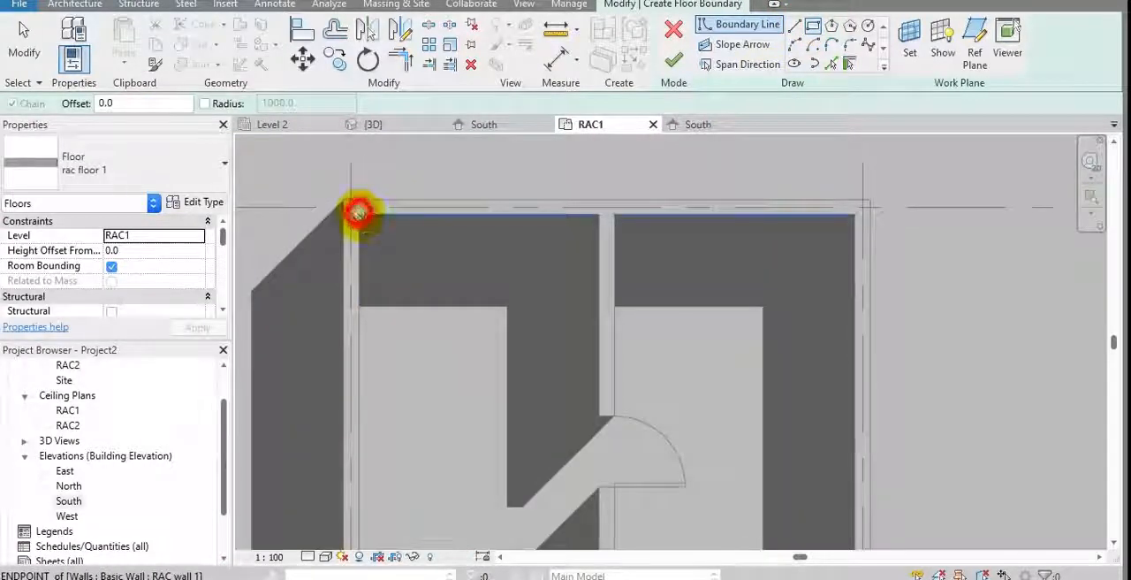
pyautogui.scroll(-2, 518, 270)
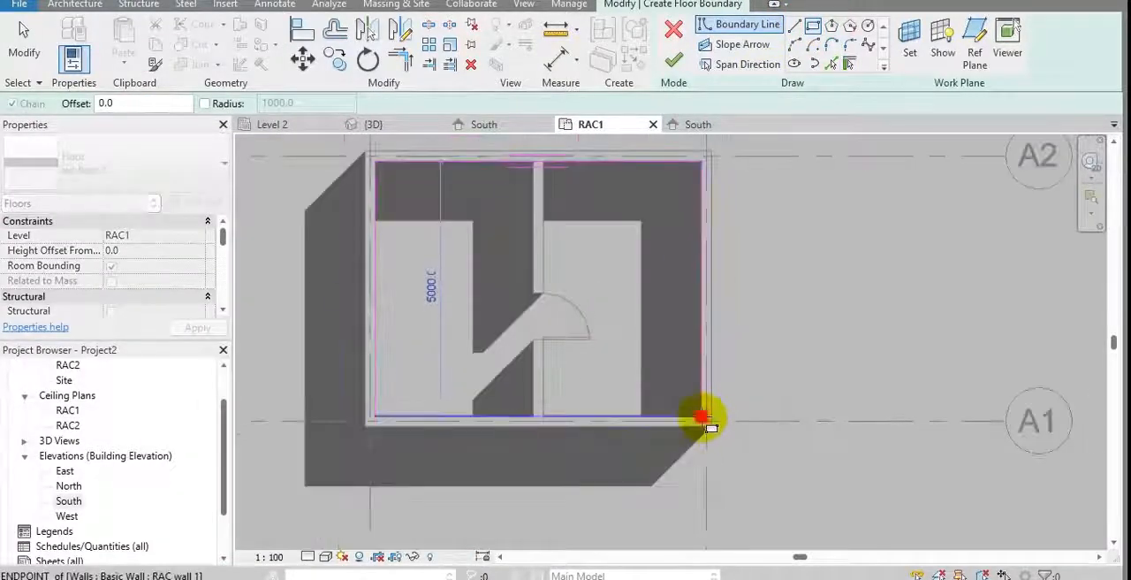
pyautogui.click(704, 417)
pyautogui.scroll(-1, 704, 417)
pyautogui.click(674, 59)
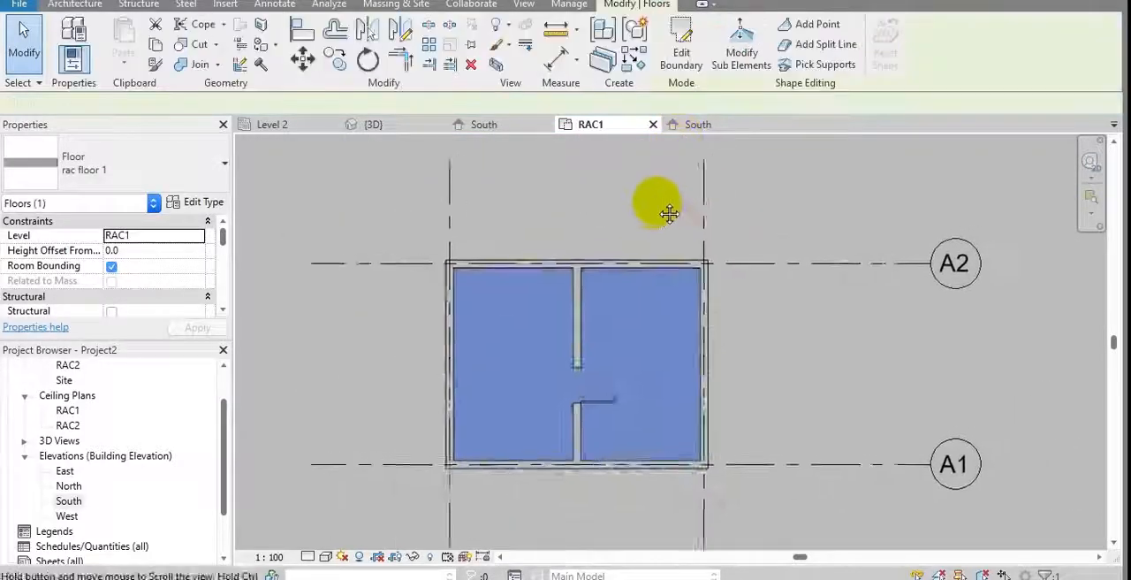
# Step: Paste a copy of the floor aligned to level RAC2 and check the model in the 3D view
pyautogui.click(124, 65)
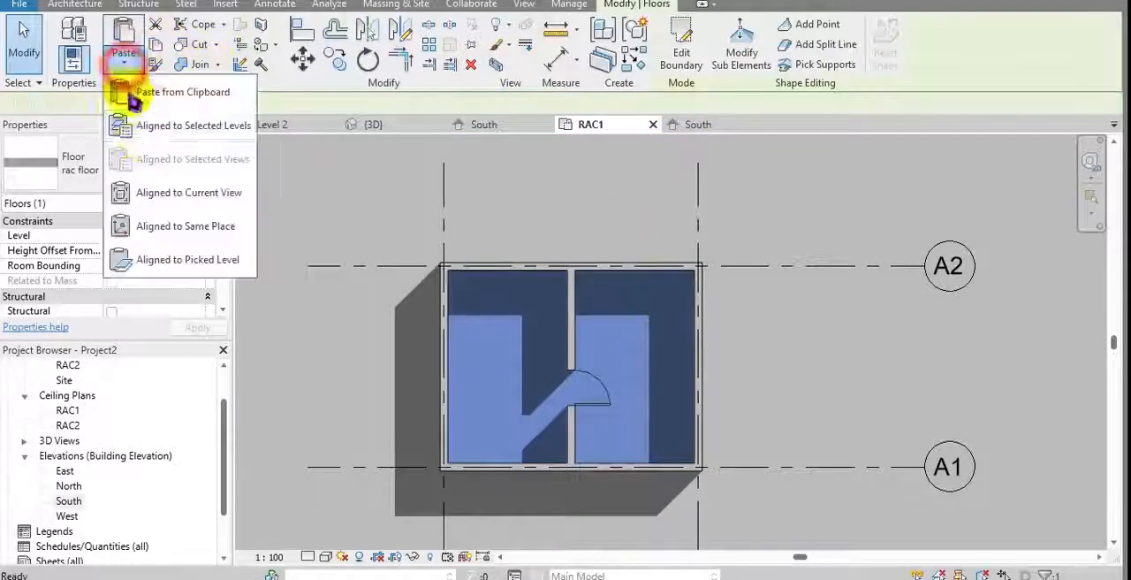
pyautogui.click(116, 121)
pyautogui.click(484, 196)
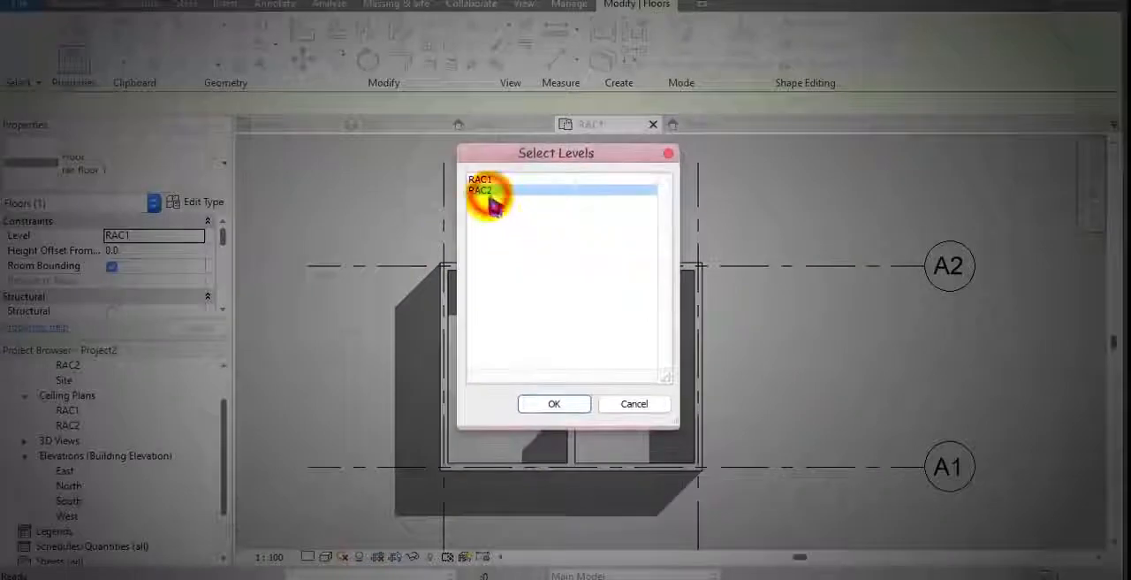
pyautogui.click(547, 404)
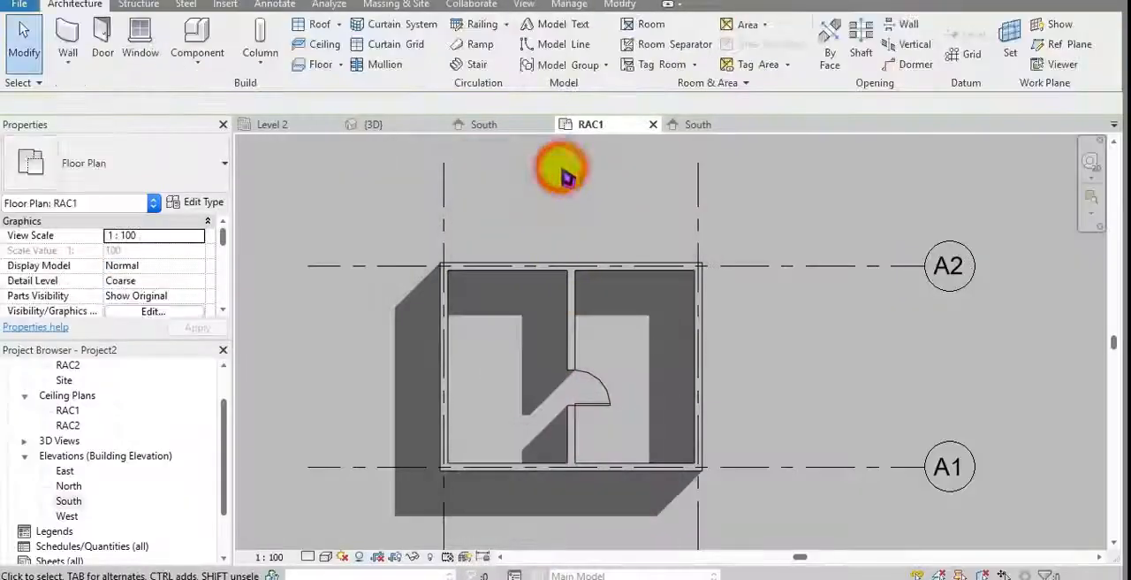
pyautogui.click(405, 125)
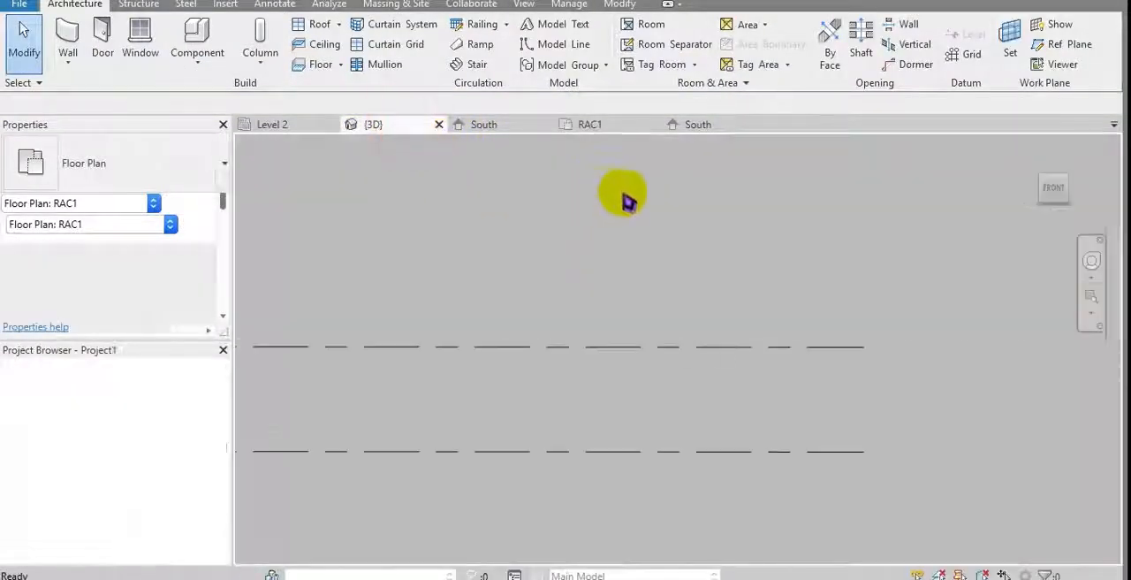
pyautogui.click(695, 127)
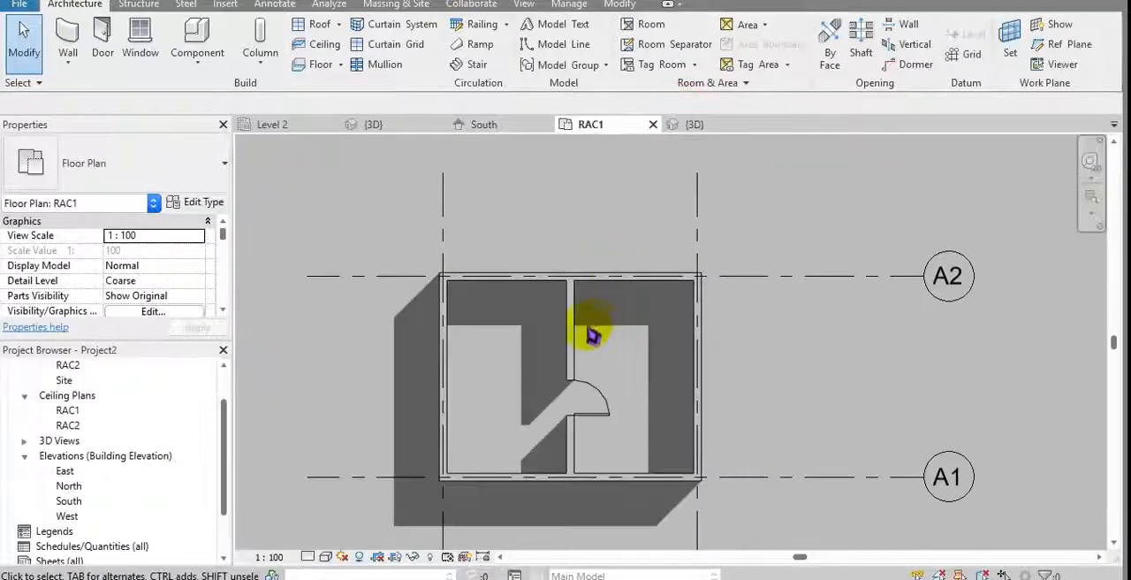
# Step: On RAC1, place 475 x 610mm M_Rectangular Column architectural columns up to RAC2 at the four building corners and both partition ends
pyautogui.moveTo(515, 385)
pyautogui.mouseDown(button='middle')
pyautogui.moveTo(492, 374)
pyautogui.moveTo(473, 405)
pyautogui.mouseUp(button='middle')
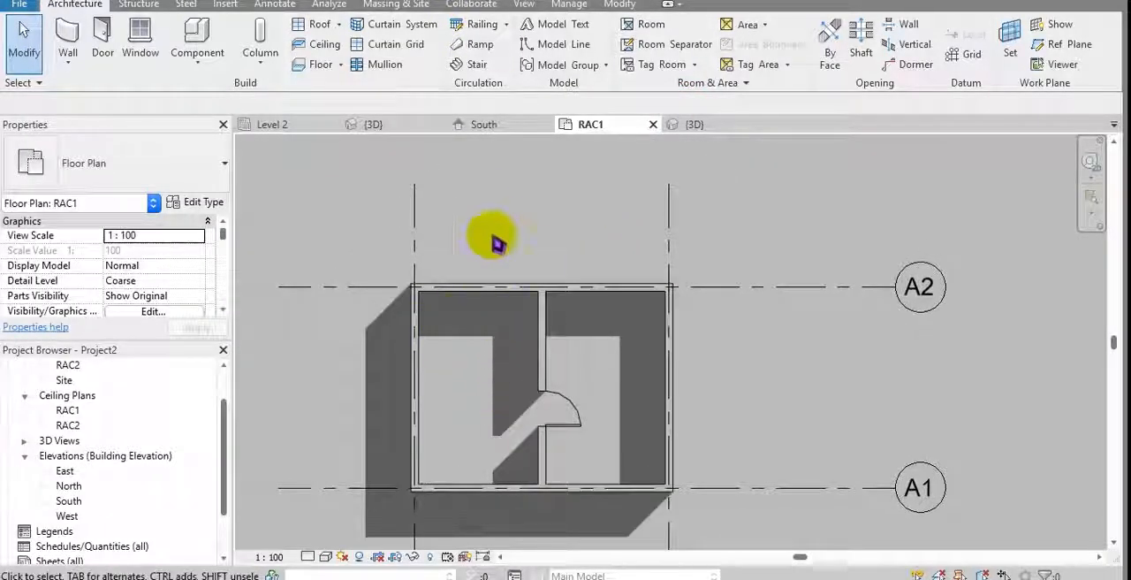
pyautogui.scroll(2, 512, 247)
pyautogui.click(260, 55)
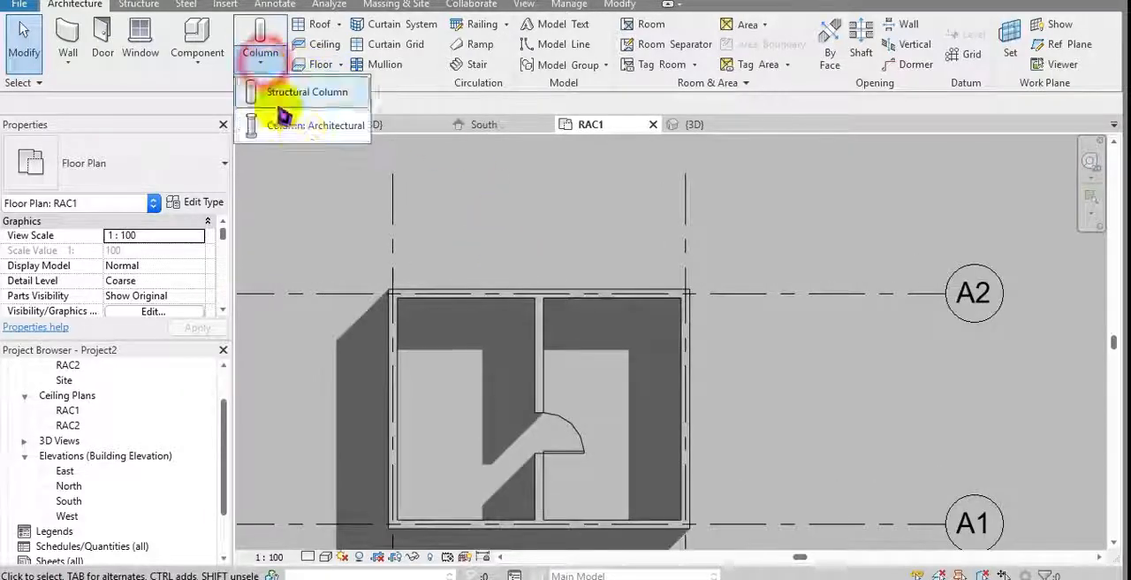
pyautogui.click(325, 127)
pyautogui.scroll(5, 513, 295)
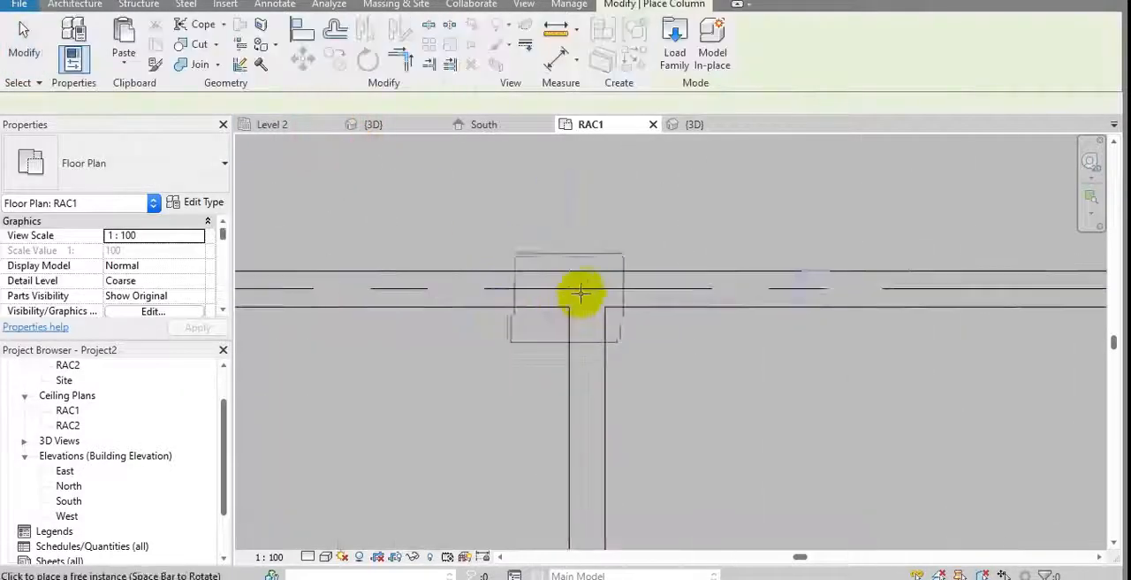
pyautogui.scroll(-5, 579, 292)
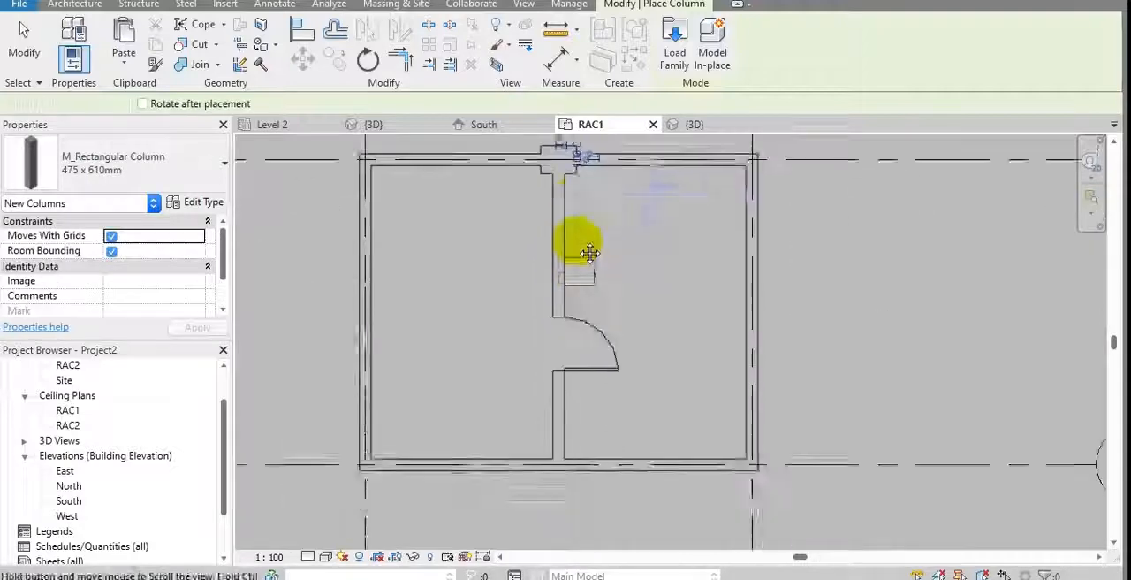
pyautogui.scroll(-2, 451, 327)
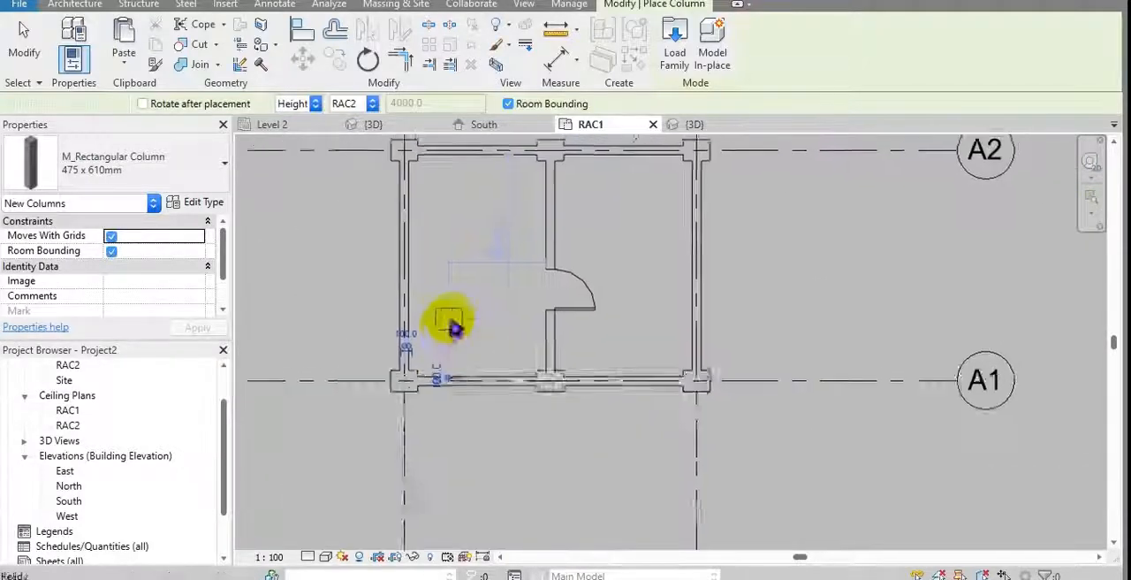
pyautogui.scroll(-1, 453, 329)
pyautogui.press('Escape')
# Step: Rename the type of the placed rectangular columns to rac column
pyautogui.click(422, 400)
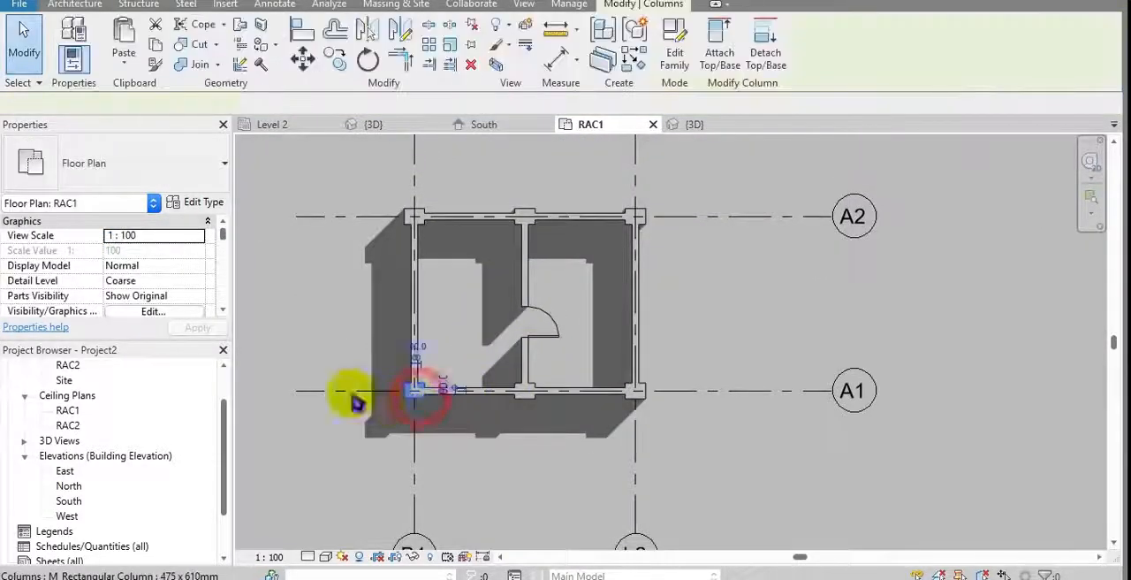
pyautogui.click(203, 209)
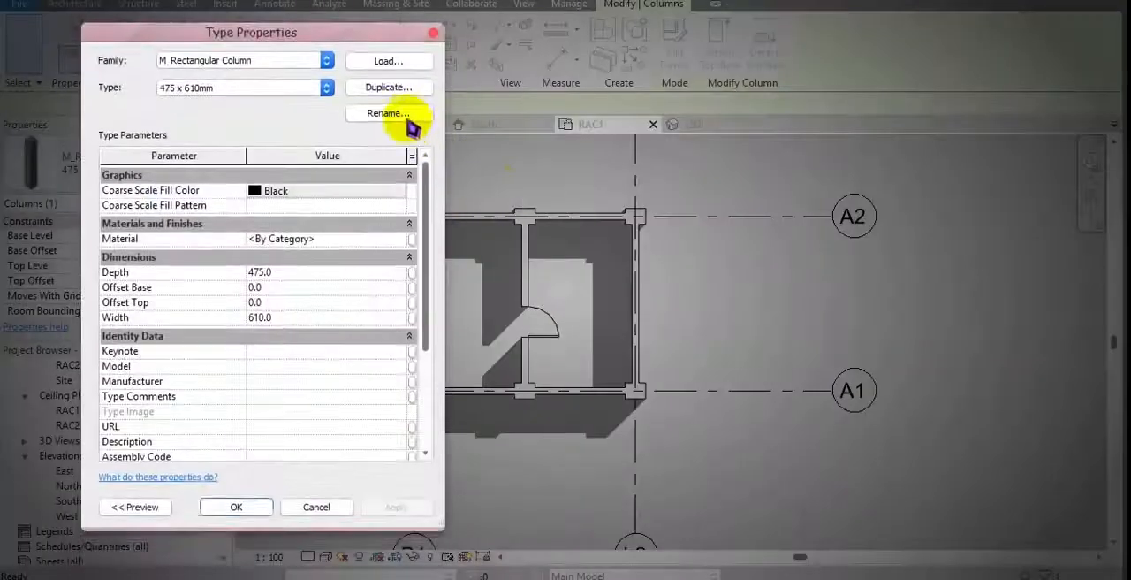
pyautogui.click(408, 116)
pyautogui.write('rac column')
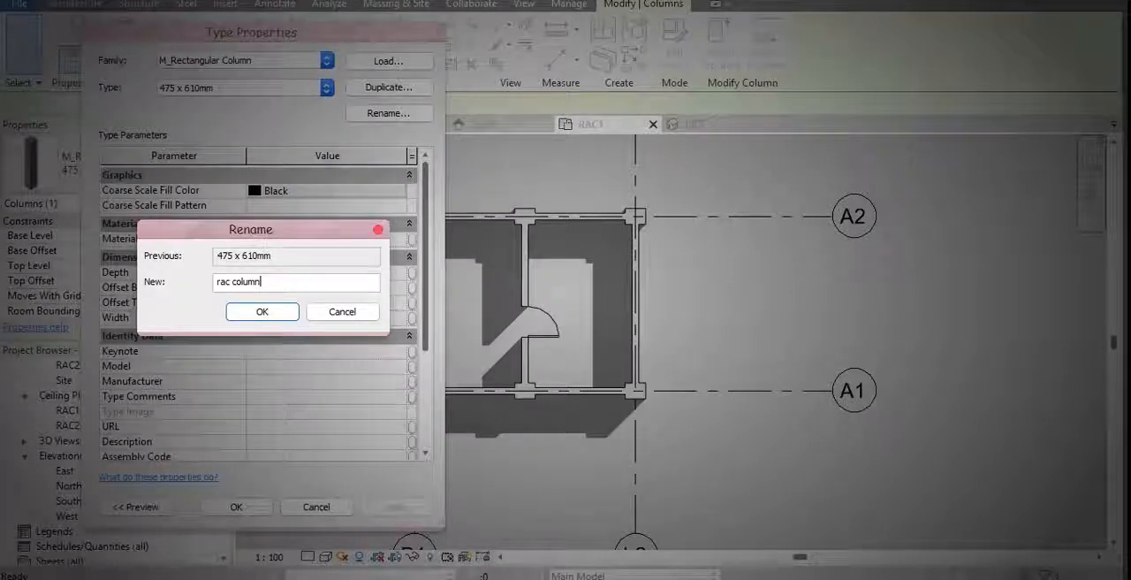
pyautogui.moveTo(285, 281); pyautogui.dragTo(199, 296)
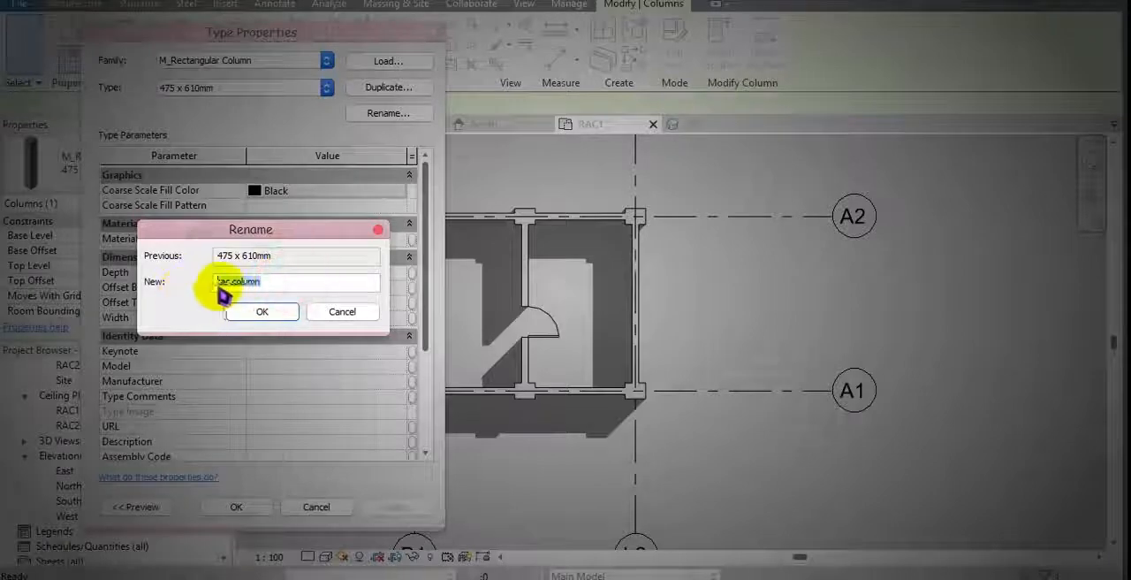
pyautogui.click(262, 313)
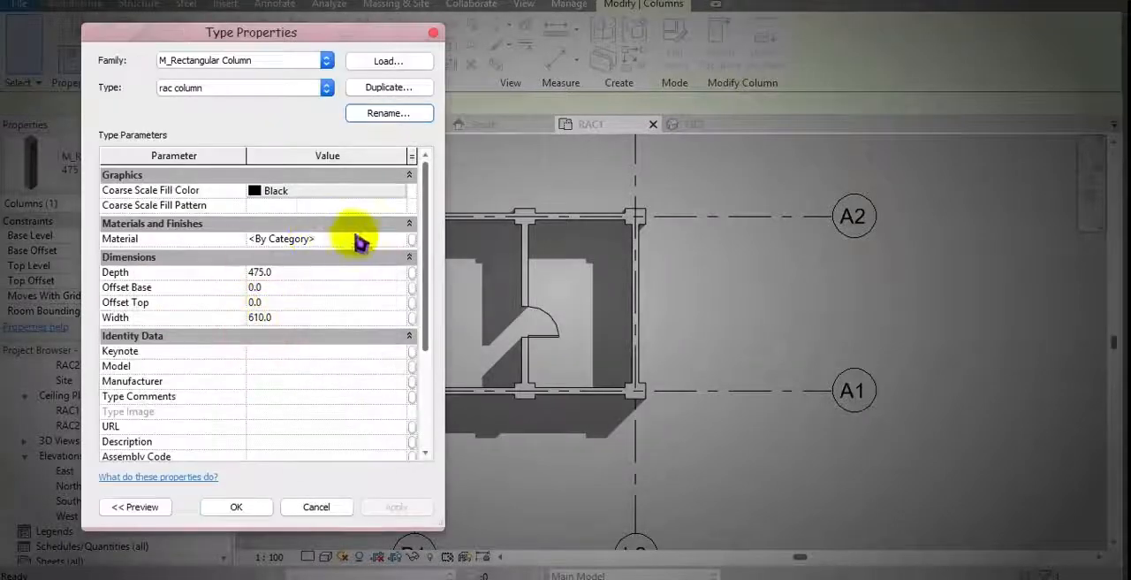
pyautogui.click(236, 508)
pyautogui.press('Escape')
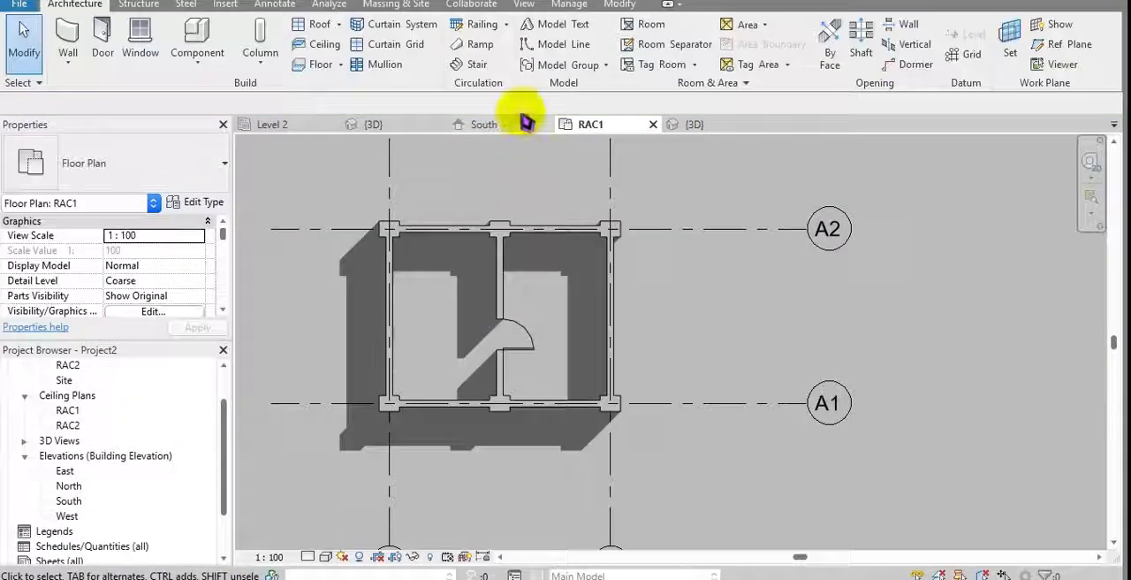
# Step: Examine the list of wall types available for one of the outer RAC wall 1 walls
pyautogui.click(568, 9)
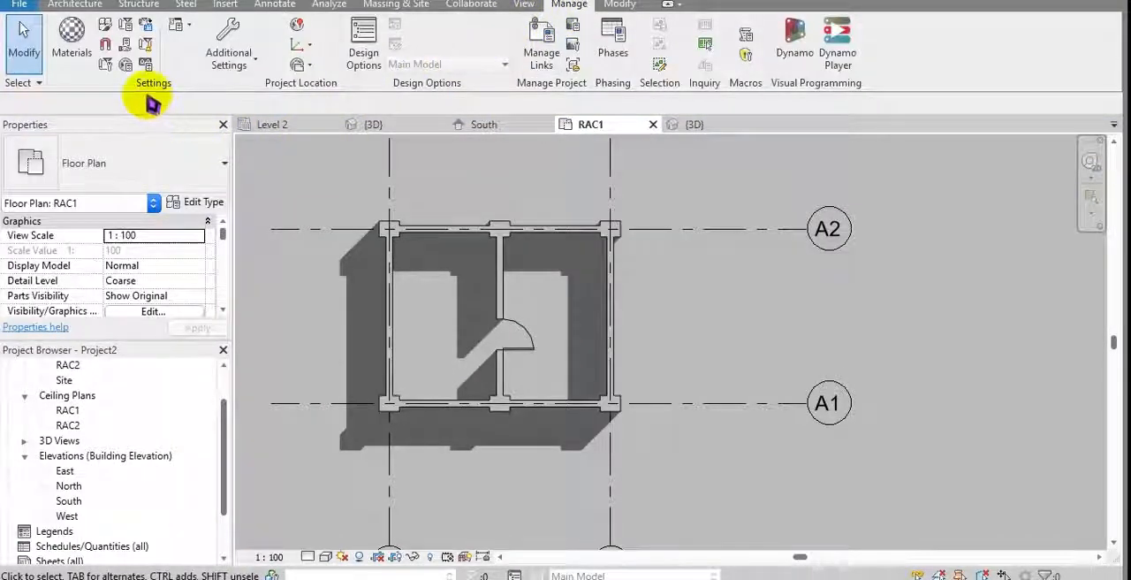
pyautogui.click(378, 194)
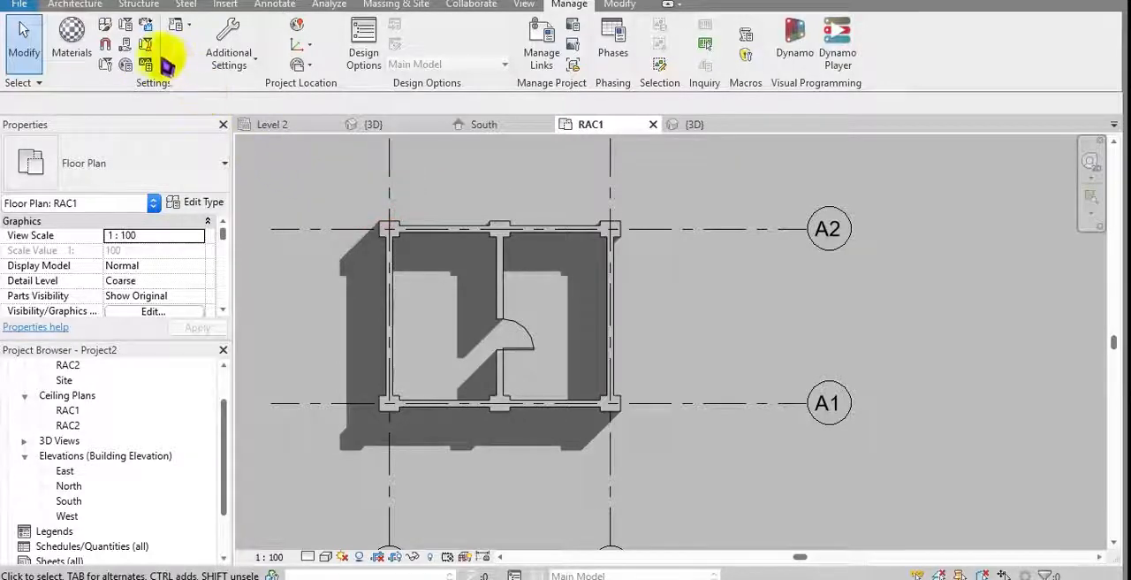
pyautogui.click(66, 5)
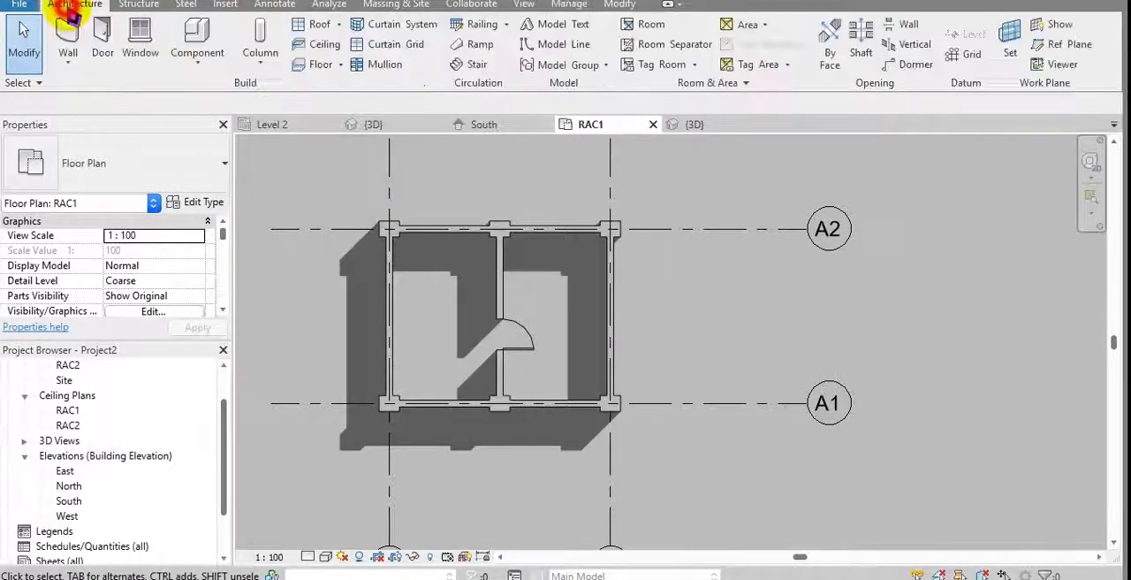
pyautogui.click(106, 161)
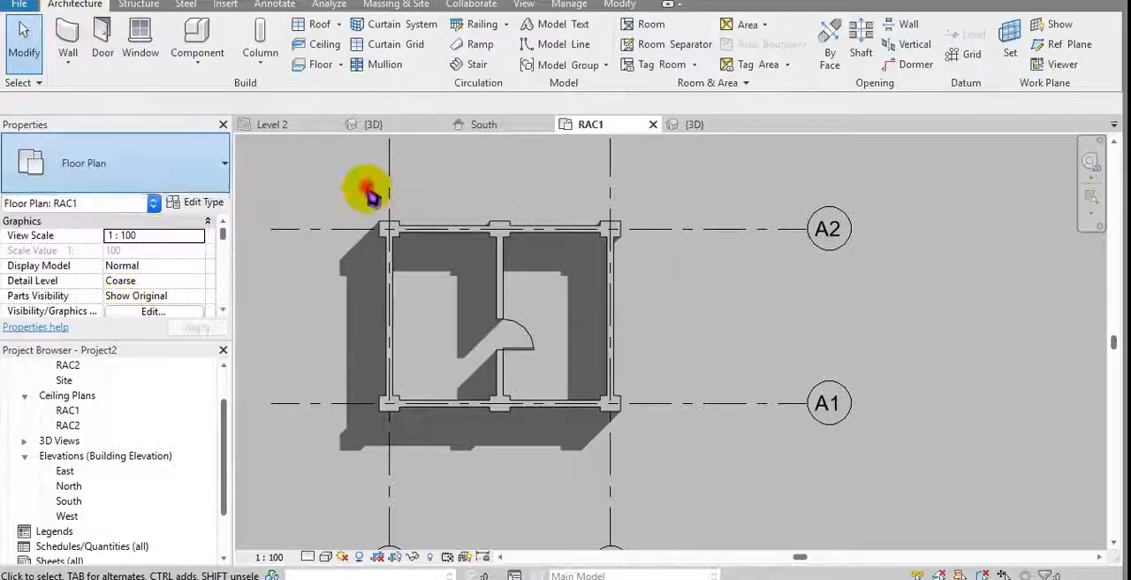
pyautogui.click(389, 250)
pyautogui.click(176, 164)
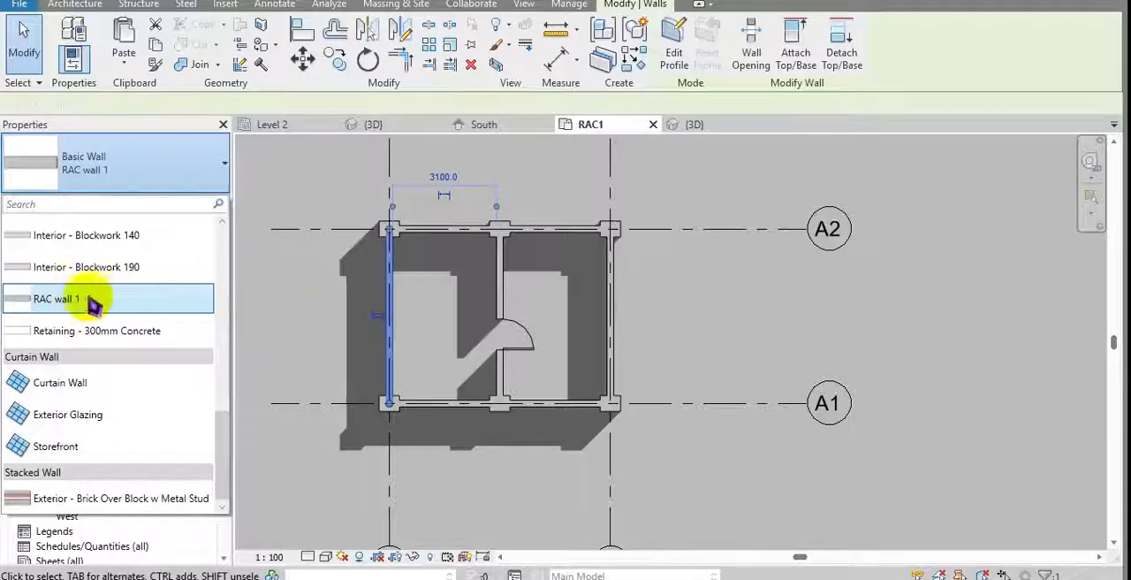
pyautogui.click(257, 309)
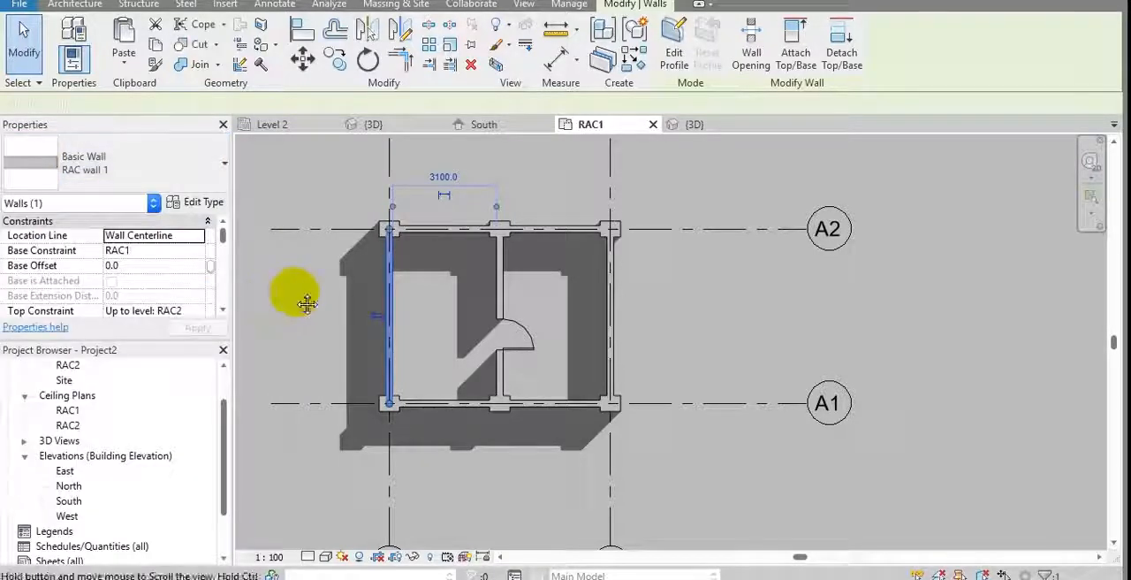
pyautogui.click(290, 292)
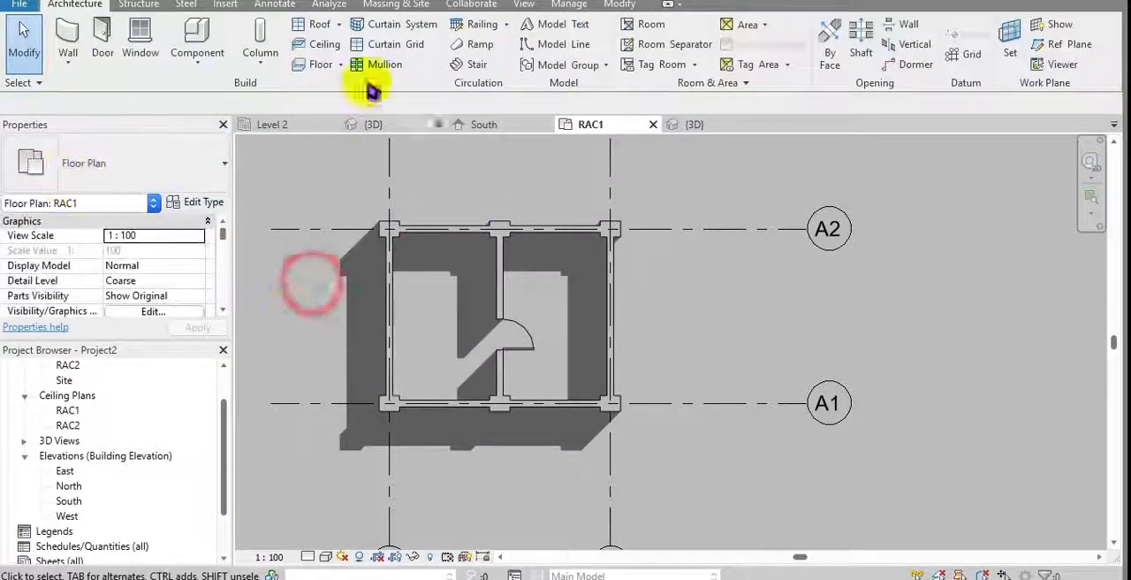
# Step: Purge all unused views, families and styles from the project
pyautogui.click(552, 8)
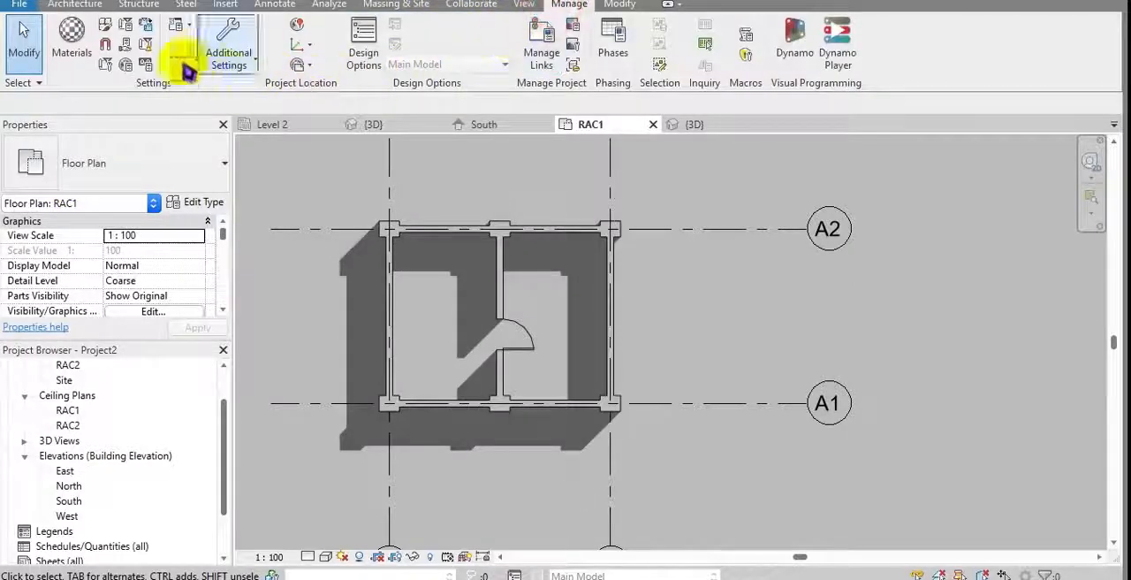
pyautogui.click(146, 46)
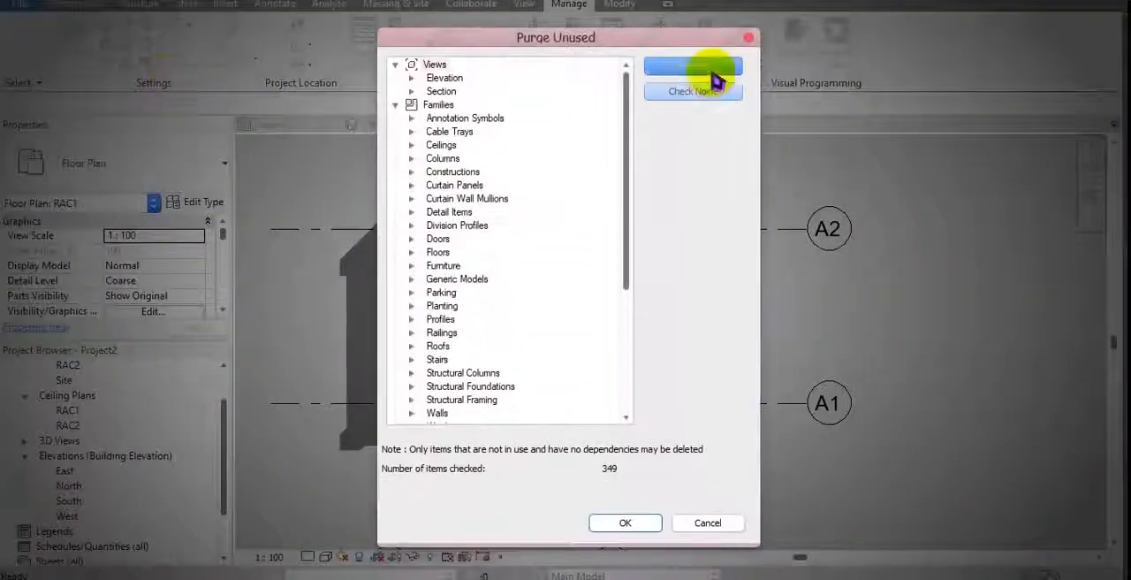
pyautogui.click(696, 69)
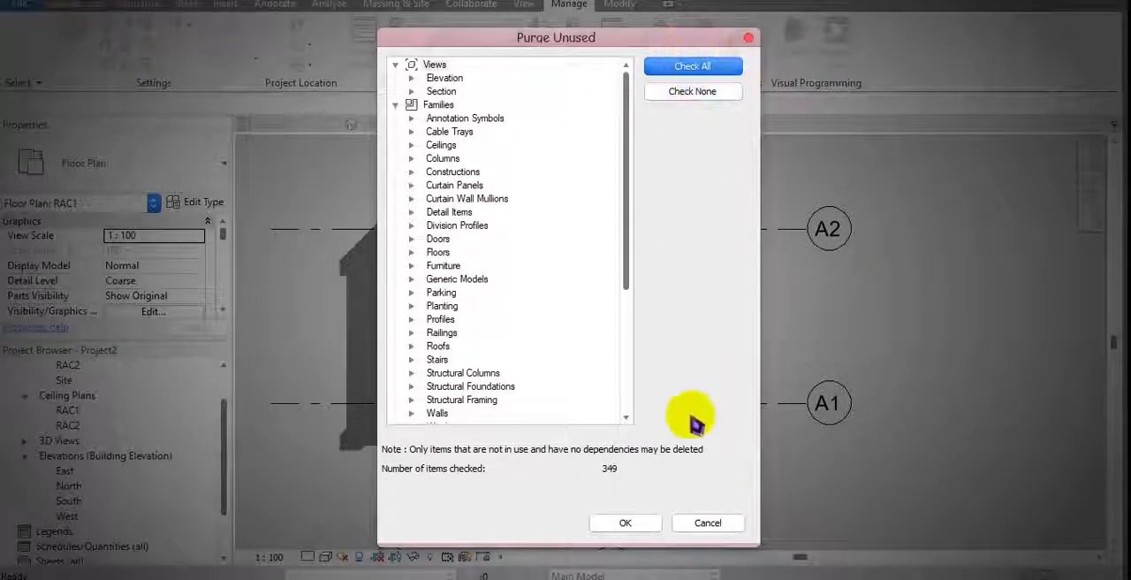
pyautogui.click(617, 522)
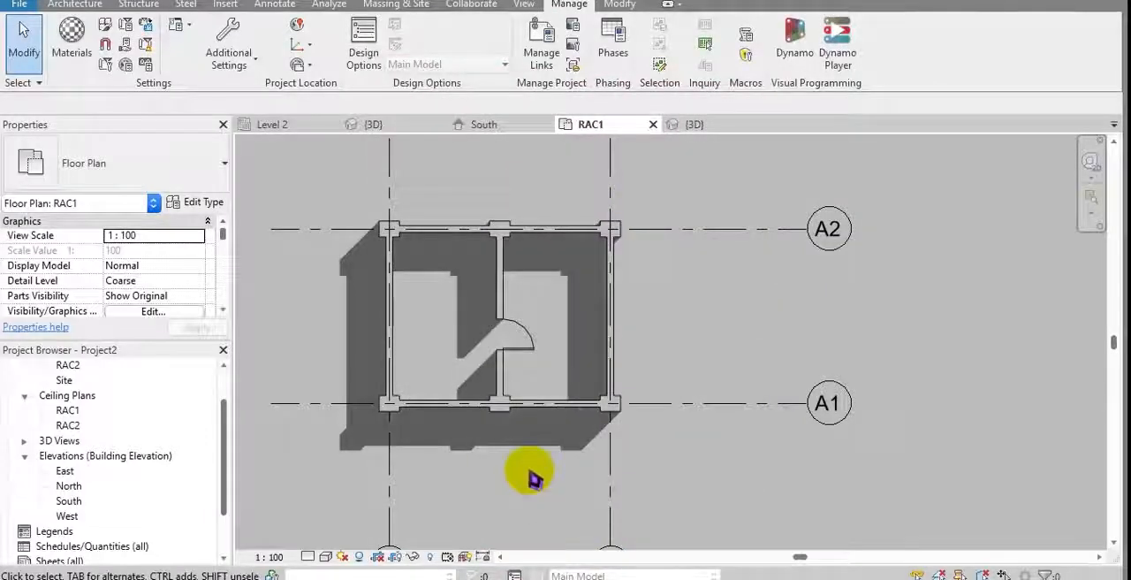
# Step: Review which wall types remain in the project after the purge, using the same outer wall
pyautogui.click(393, 304)
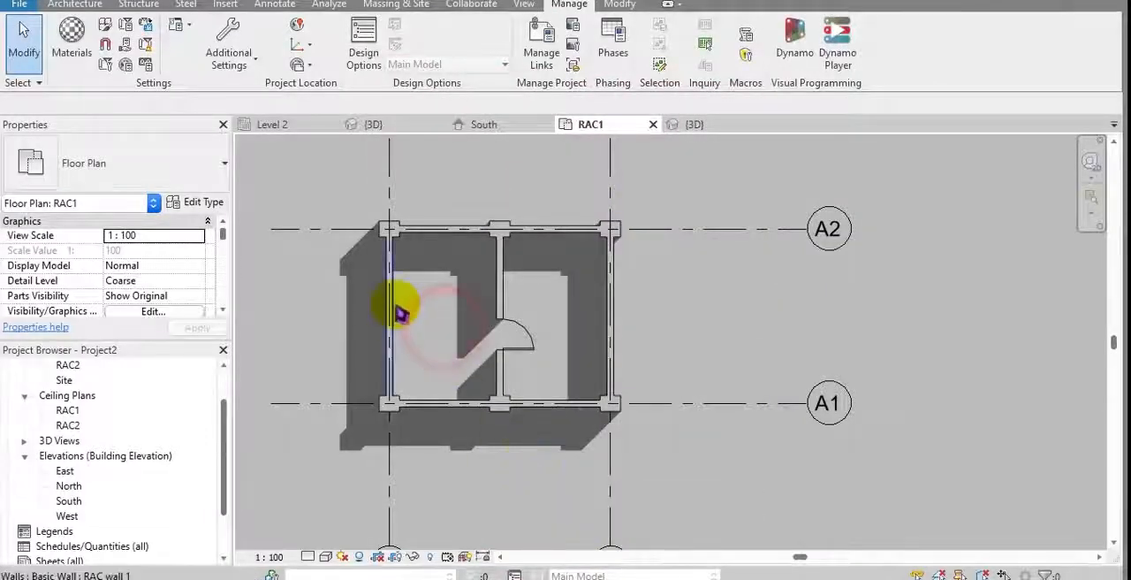
pyautogui.click(121, 177)
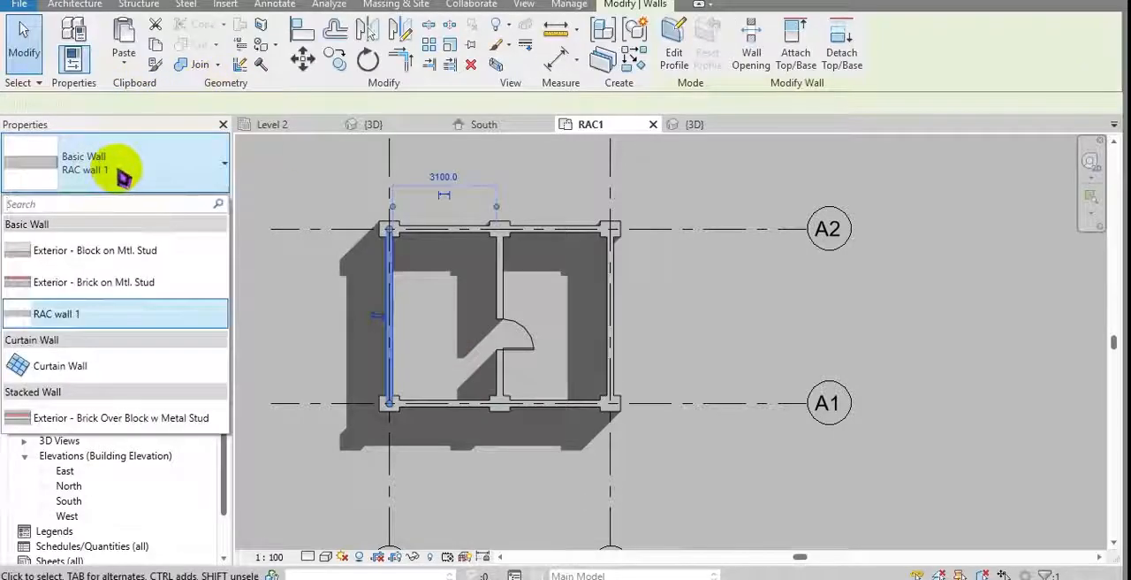
pyautogui.click(284, 165)
pyautogui.moveTo(411, 246); pyautogui.dragTo(438, 282, button='middle')
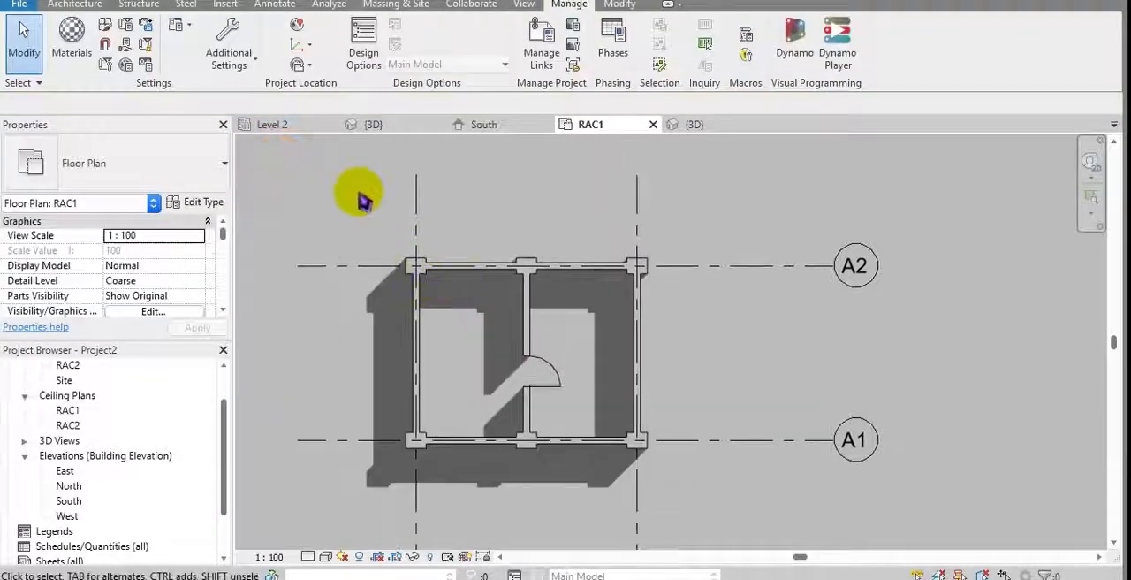
# Step: Run Purge Unused once more on the project with all remaining unused items checked
pyautogui.click(146, 44)
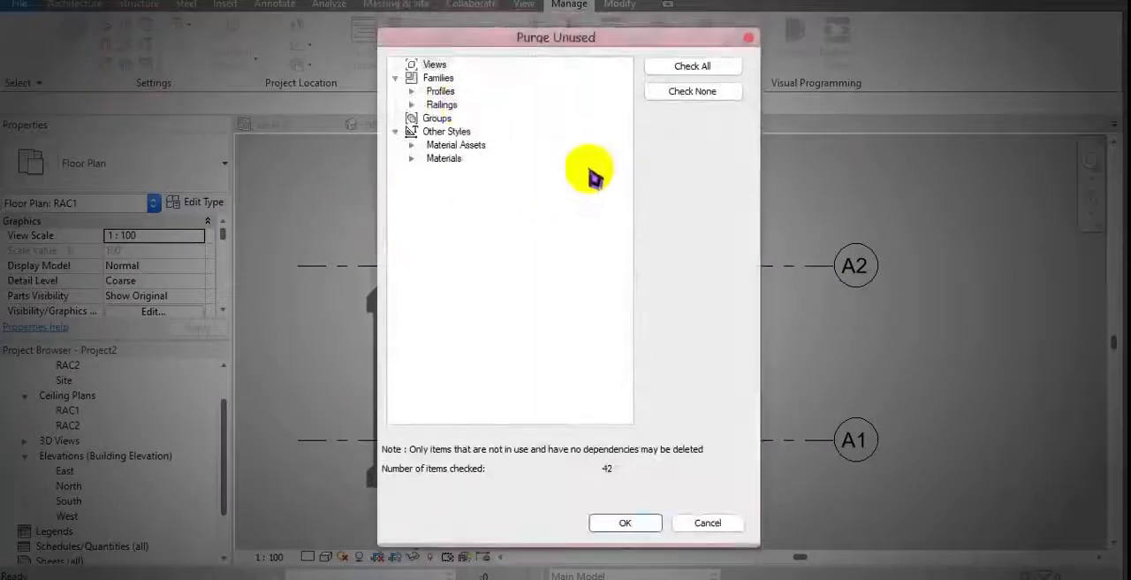
pyautogui.click(689, 71)
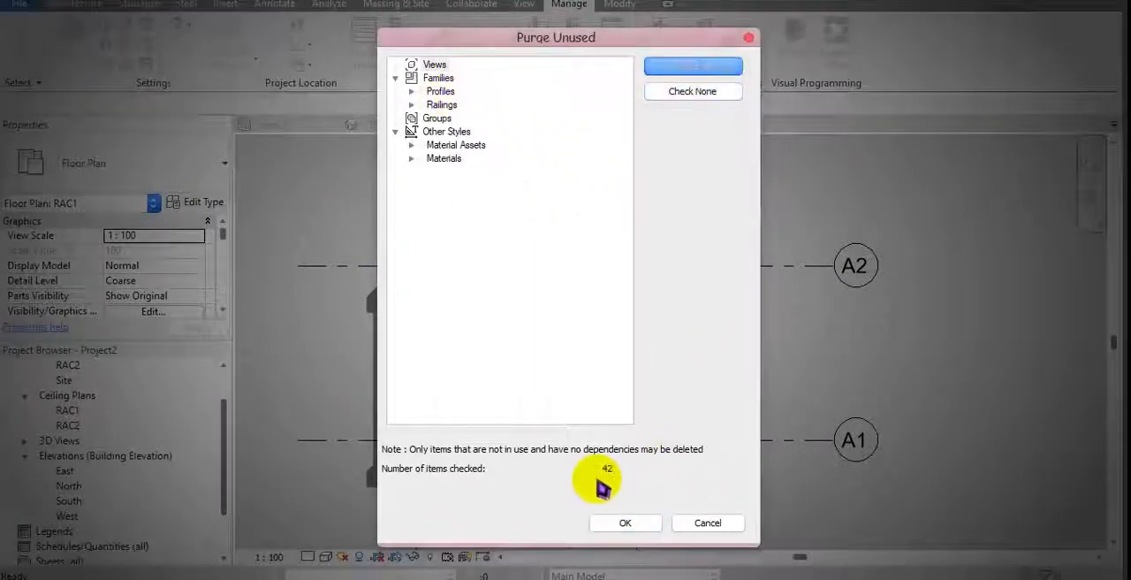
pyautogui.click(628, 523)
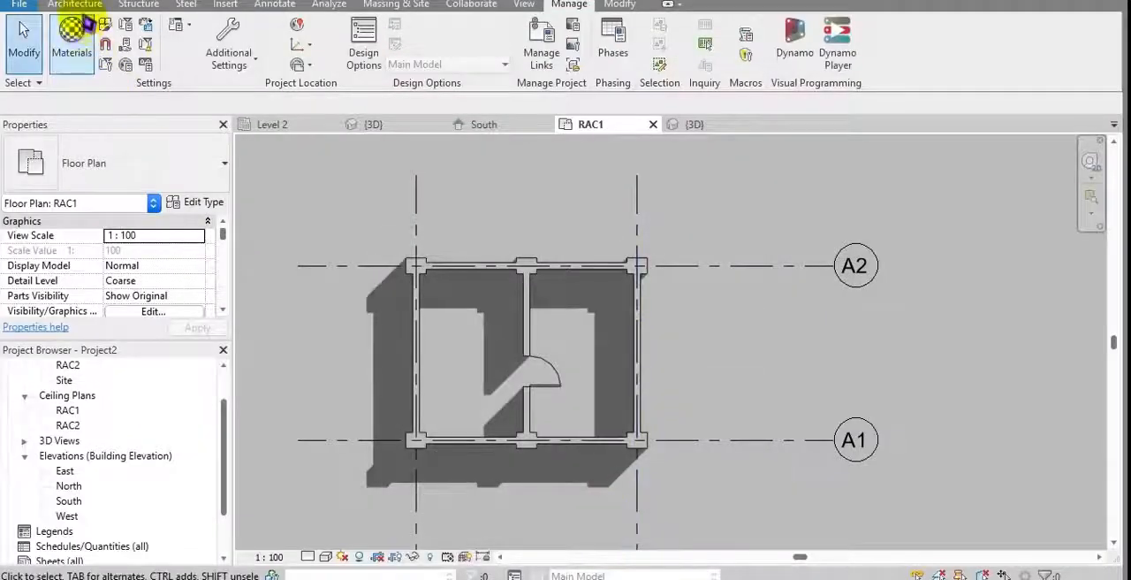
# Step: Review the wall types left for the Wall tool and the structure of the stacked Exterior - Brick Over Block w Metal Stud type
pyautogui.click(75, 4)
pyautogui.click(76, 48)
pyautogui.click(164, 181)
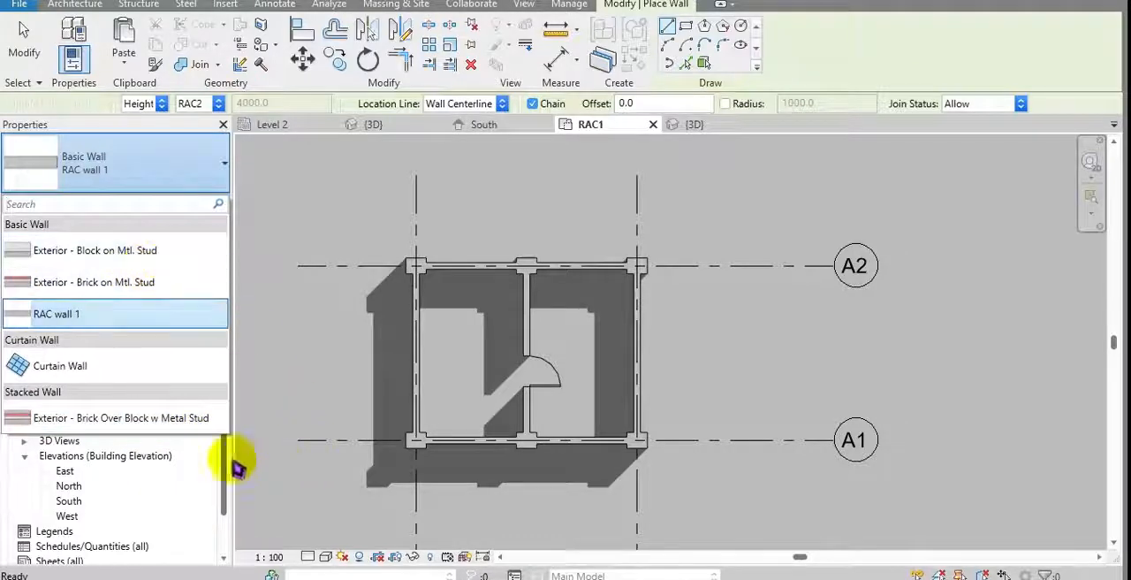
pyautogui.click(176, 417)
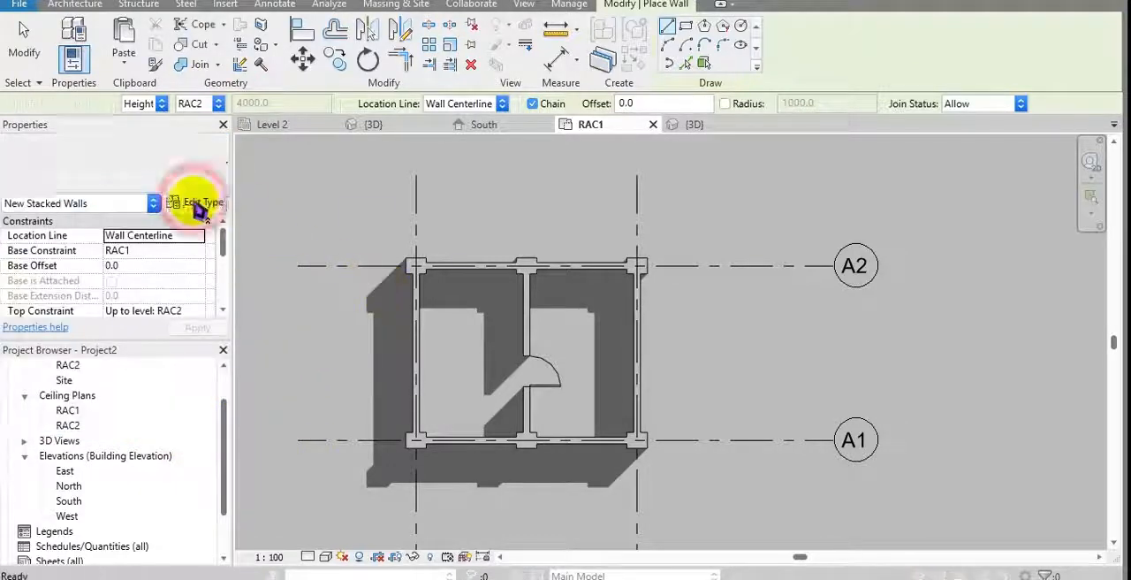
pyautogui.click(200, 203)
pyautogui.click(309, 191)
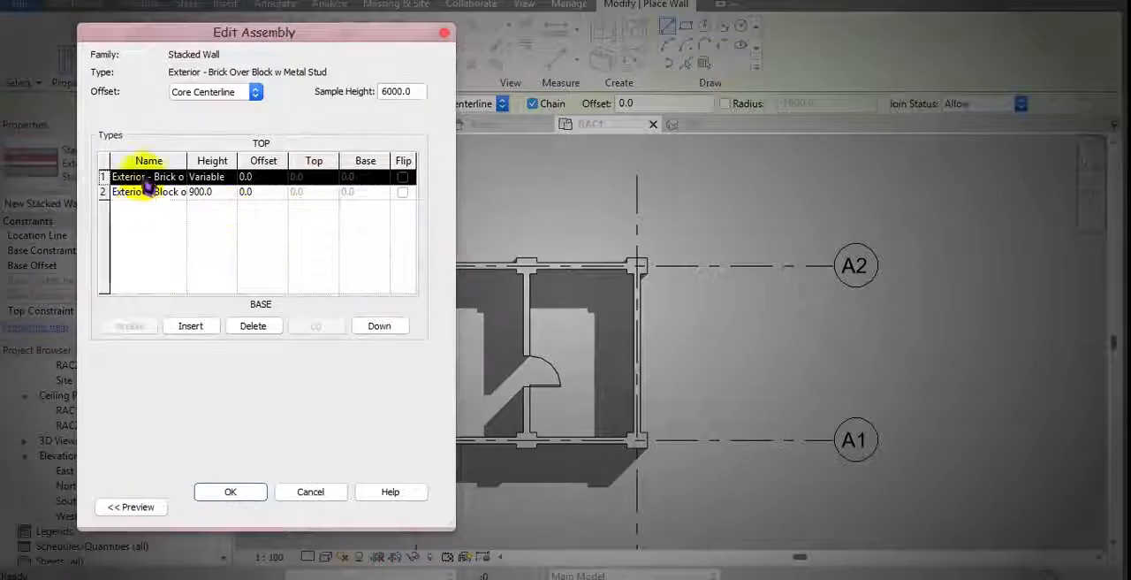
pyautogui.click(310, 493)
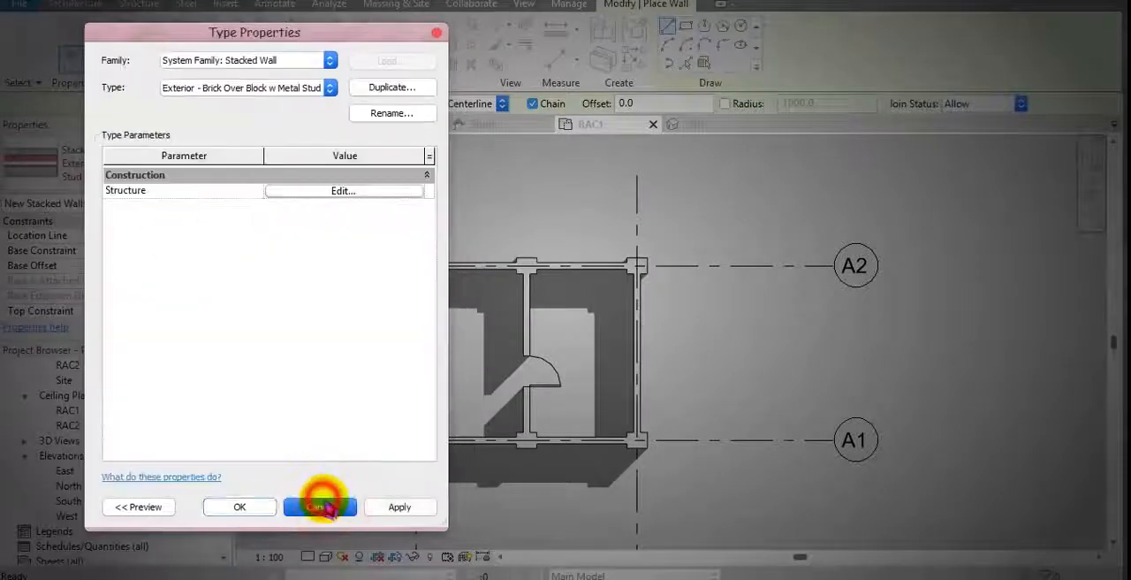
pyautogui.click(320, 506)
pyautogui.press('Escape')
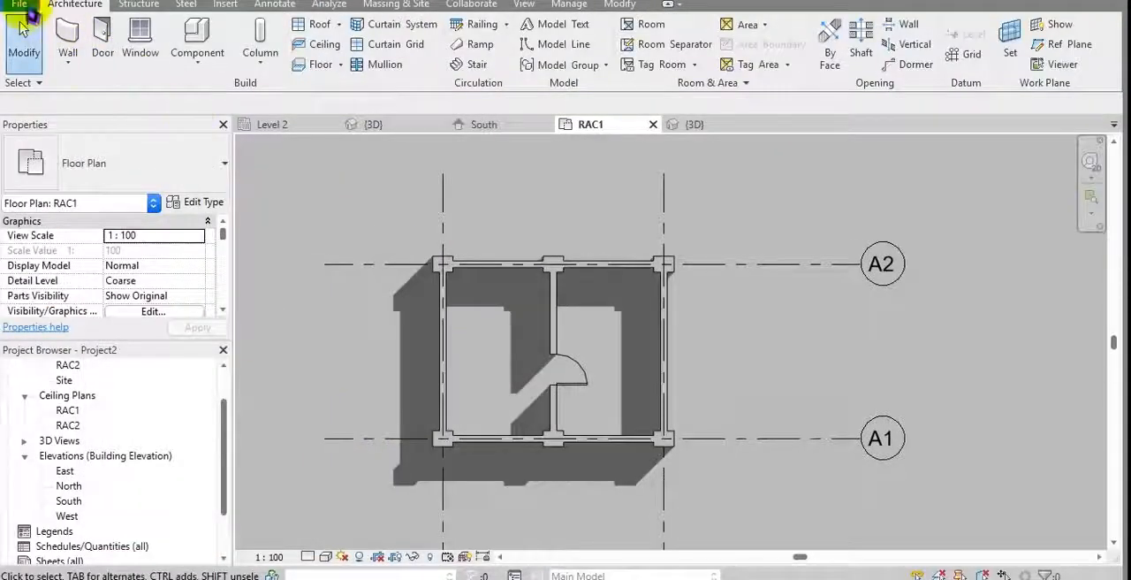
# Step: Save the architectural project as "rac base proejct"
pyautogui.click(20, 5)
pyautogui.click(22, 152)
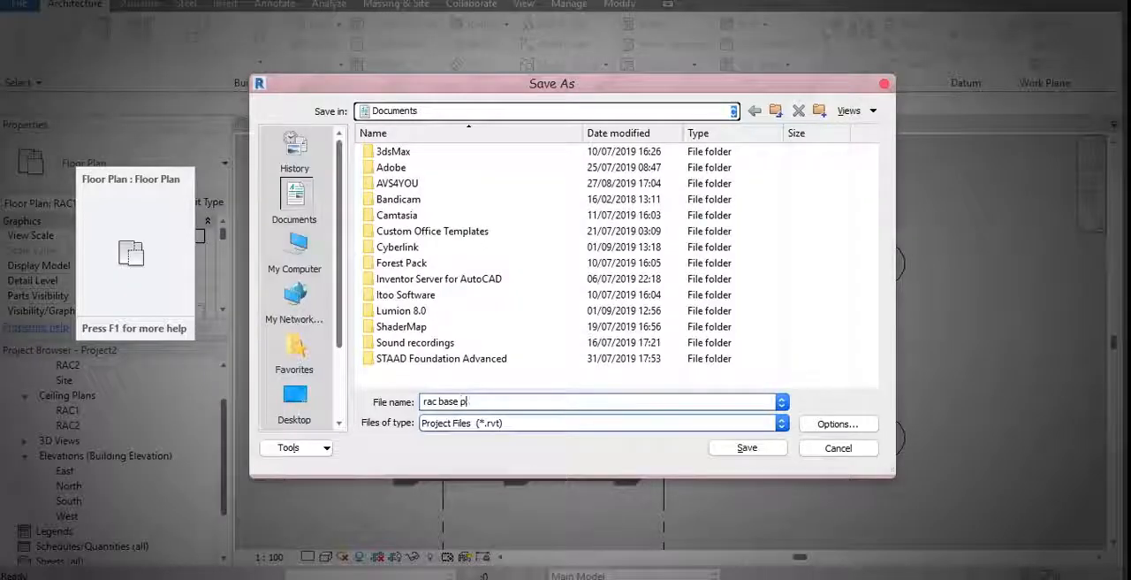
pyautogui.write('jct')
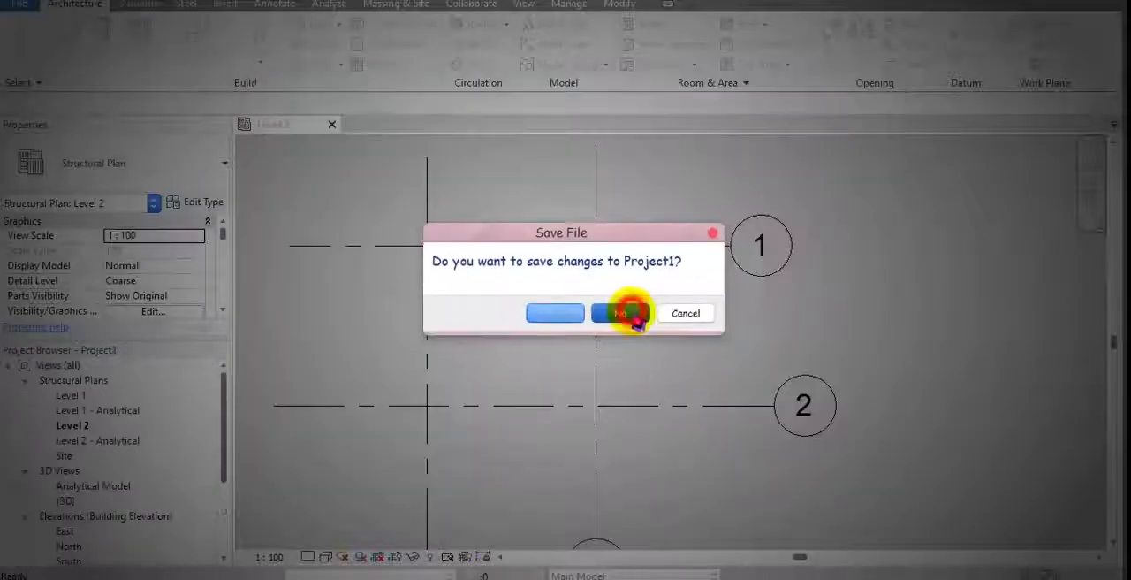
pyautogui.click(627, 313)
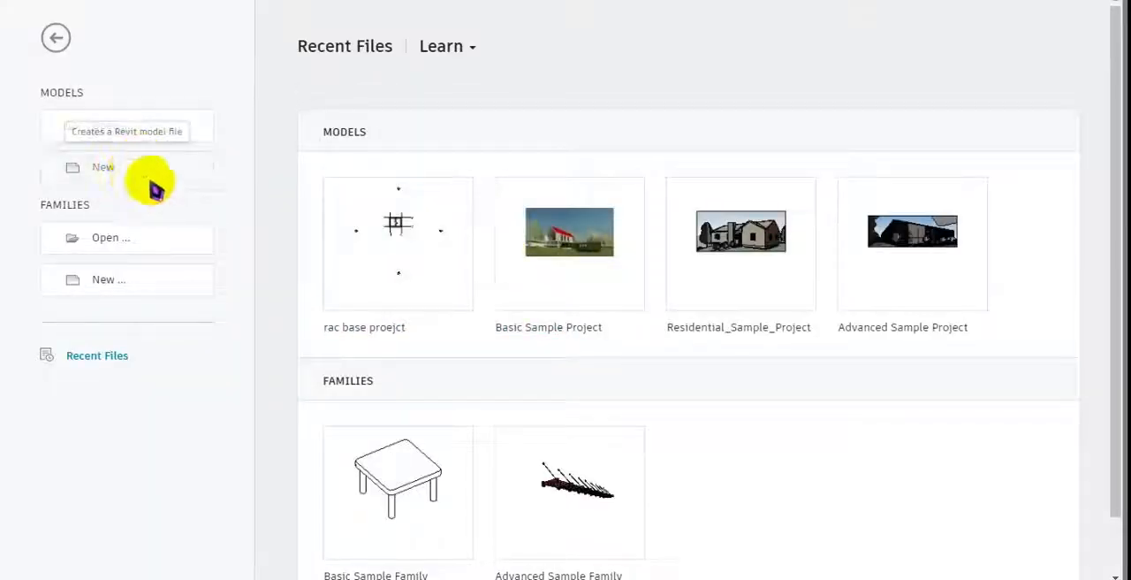
# Step: Create a new project from the structure template
pyautogui.click(123, 173)
pyautogui.click(539, 258)
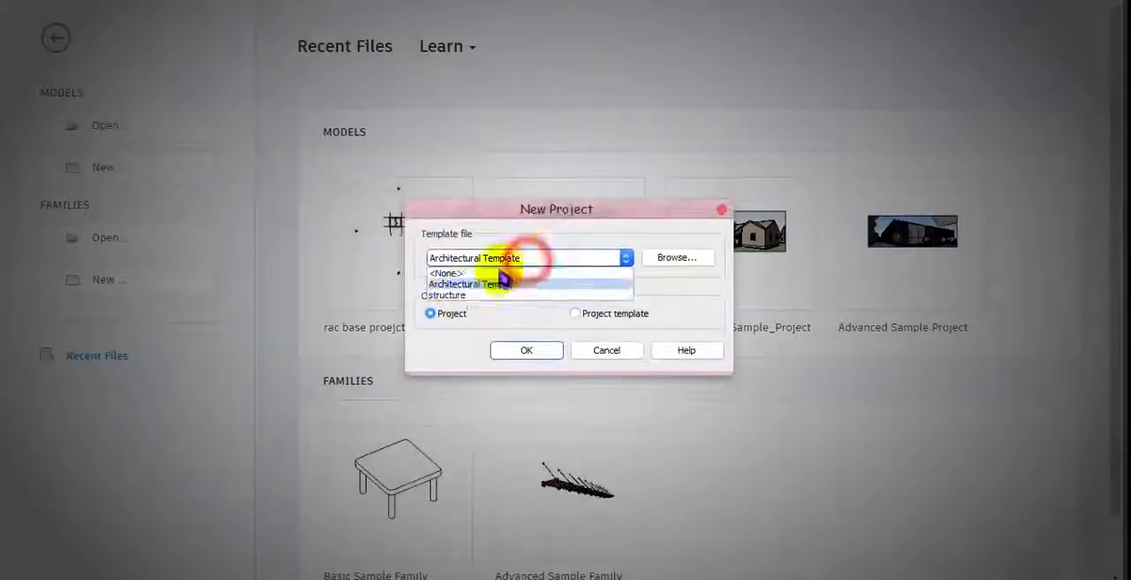
pyautogui.click(450, 296)
pyautogui.click(526, 359)
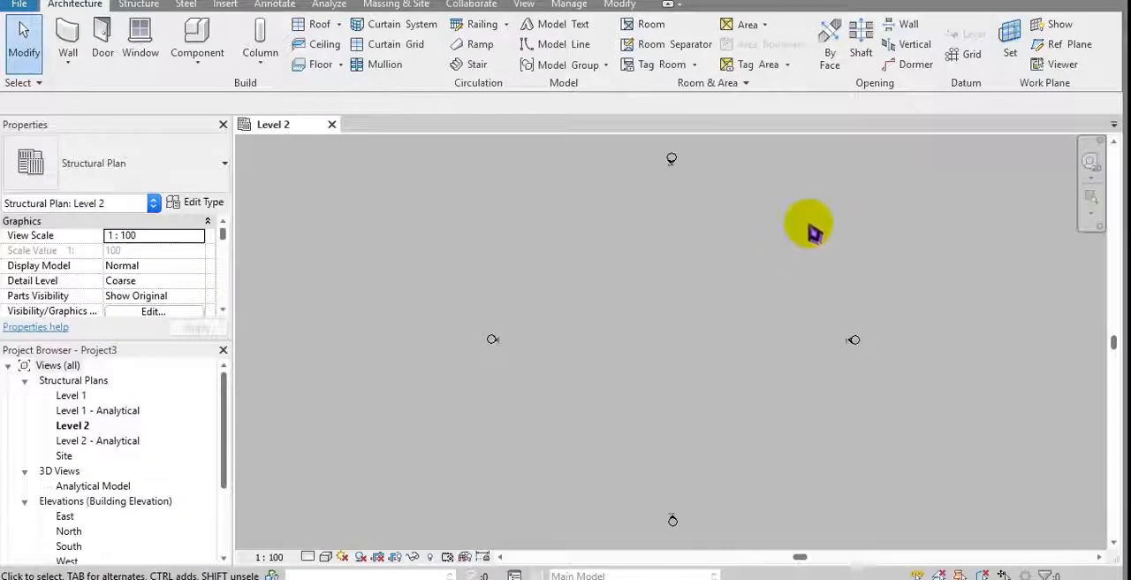
# Step: Link the Revit file rac base proejct.rvt into the new structural project
pyautogui.scroll(-5, 127, 468)
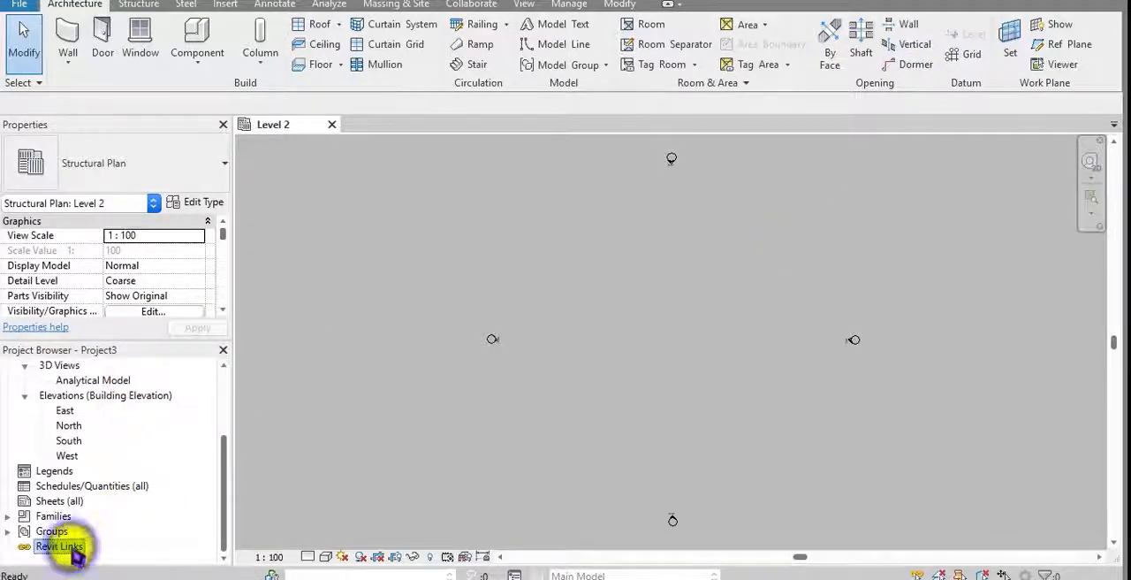
pyautogui.rightClick(73, 548)
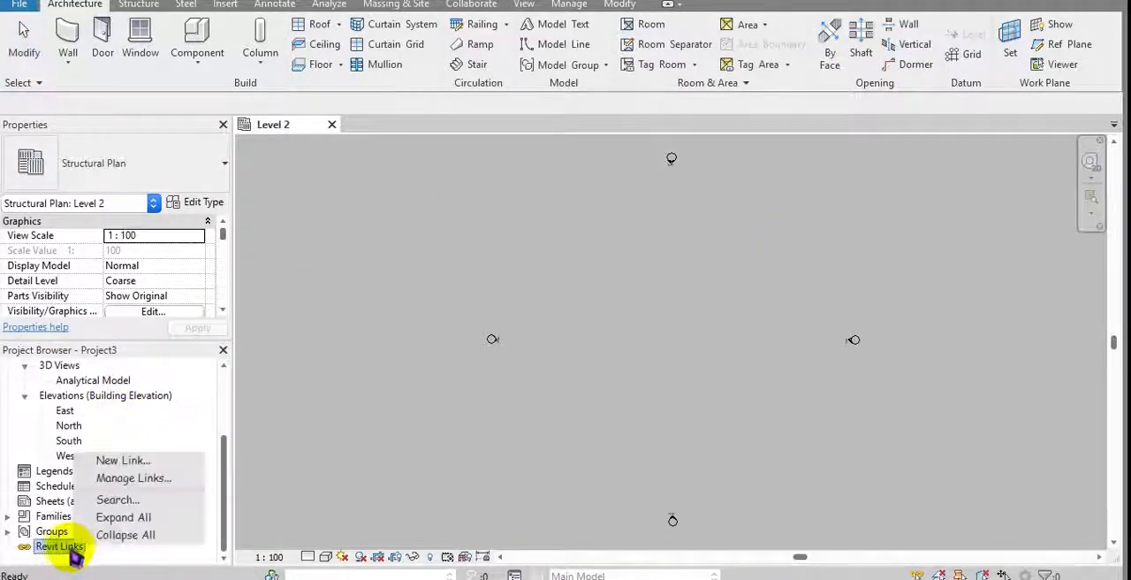
pyautogui.click(131, 462)
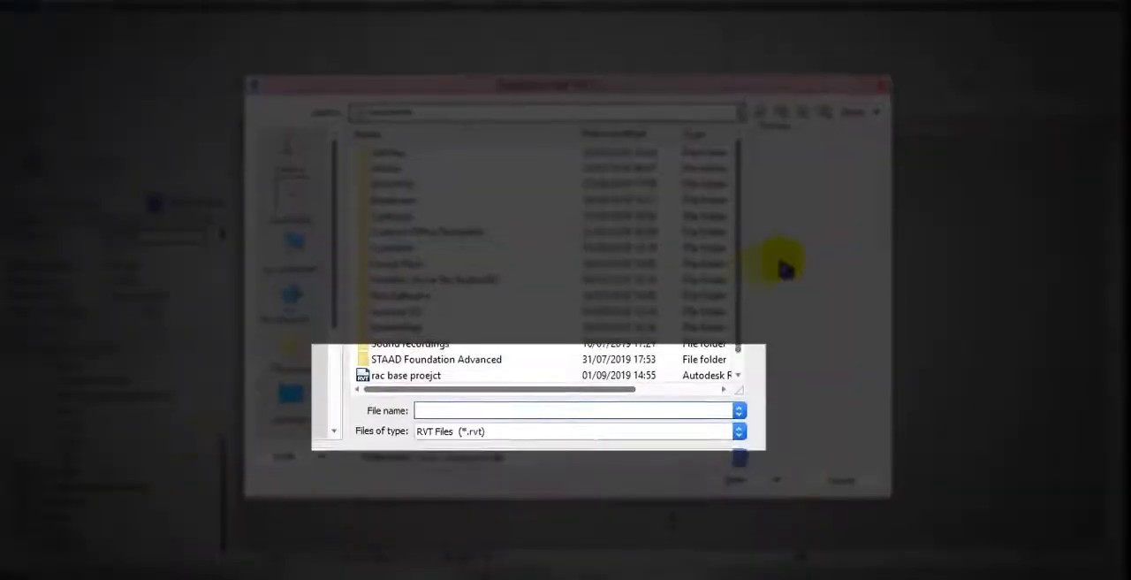
pyautogui.scroll(-1, 752, 274)
pyautogui.click(403, 361)
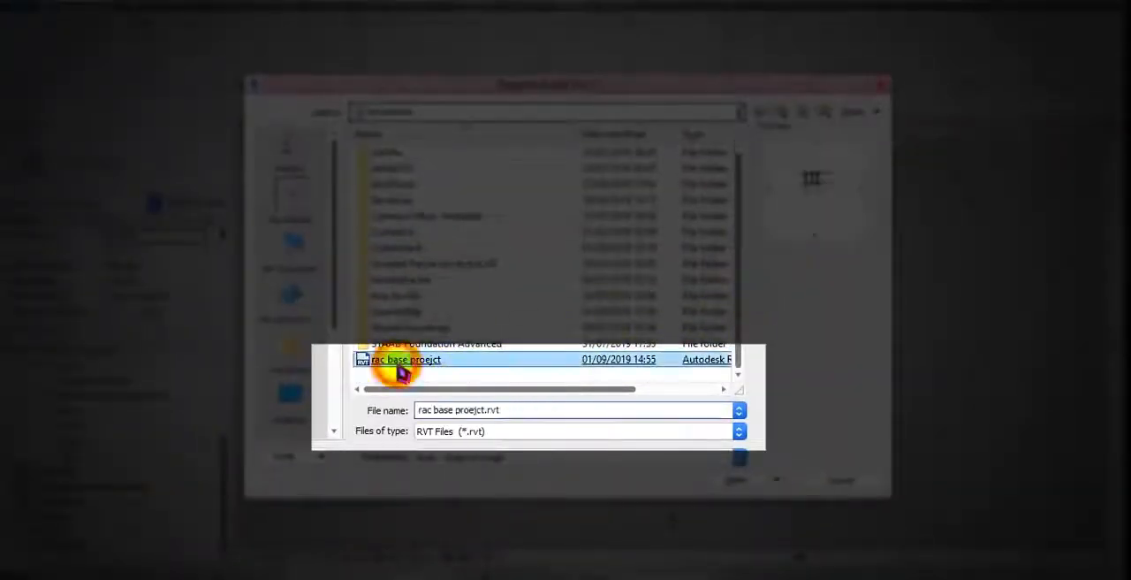
pyautogui.doubleClick(455, 366)
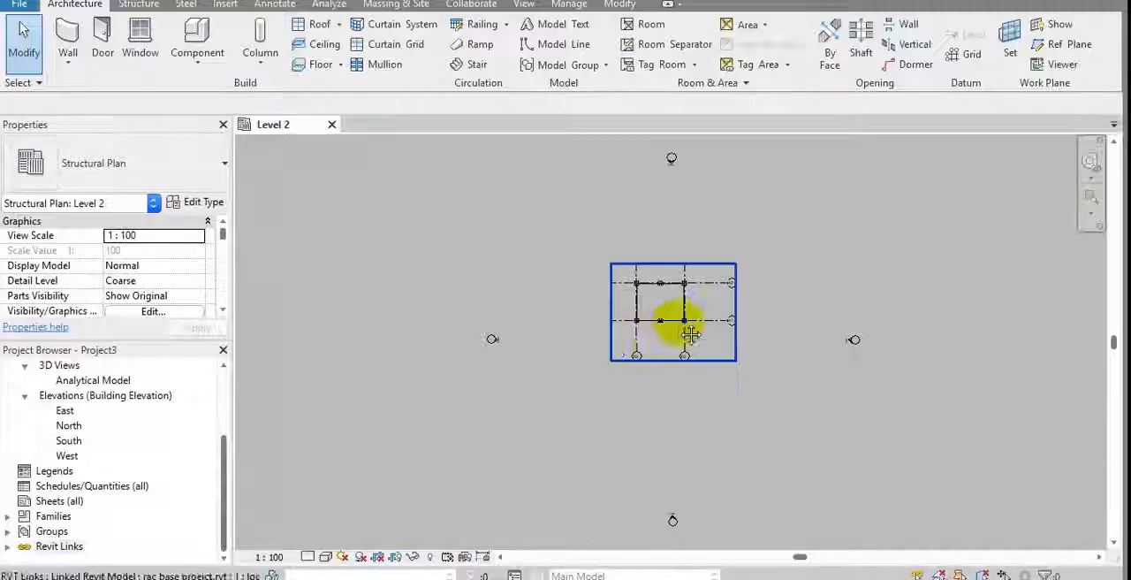
# Step: Examine how the linked building is displayed in the Level 2 structural plan and in the default 3D view
pyautogui.scroll(5, 646, 339)
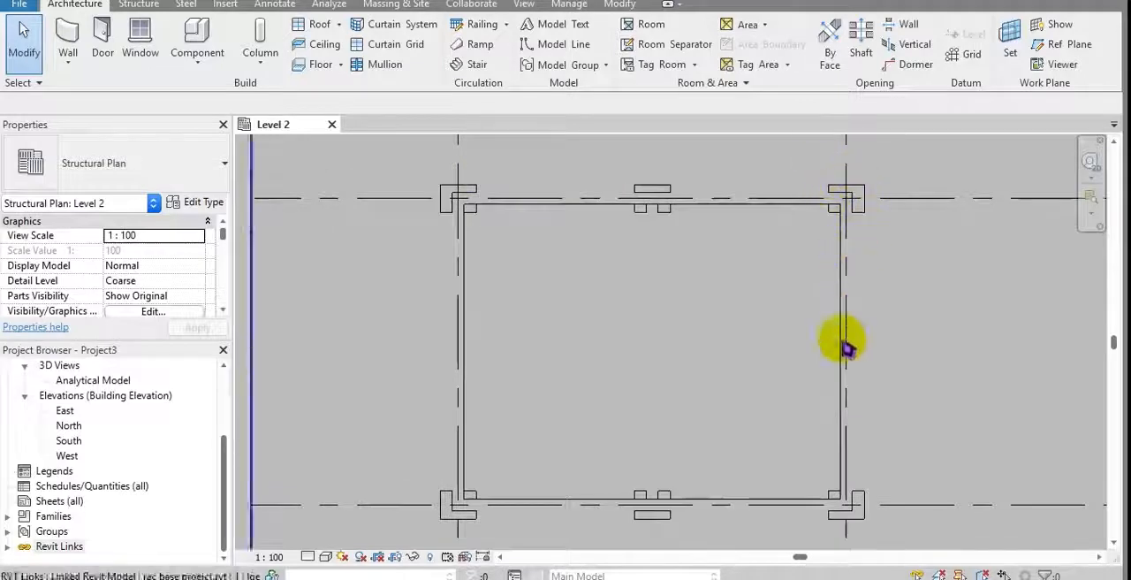
pyautogui.scroll(4, 338, 504)
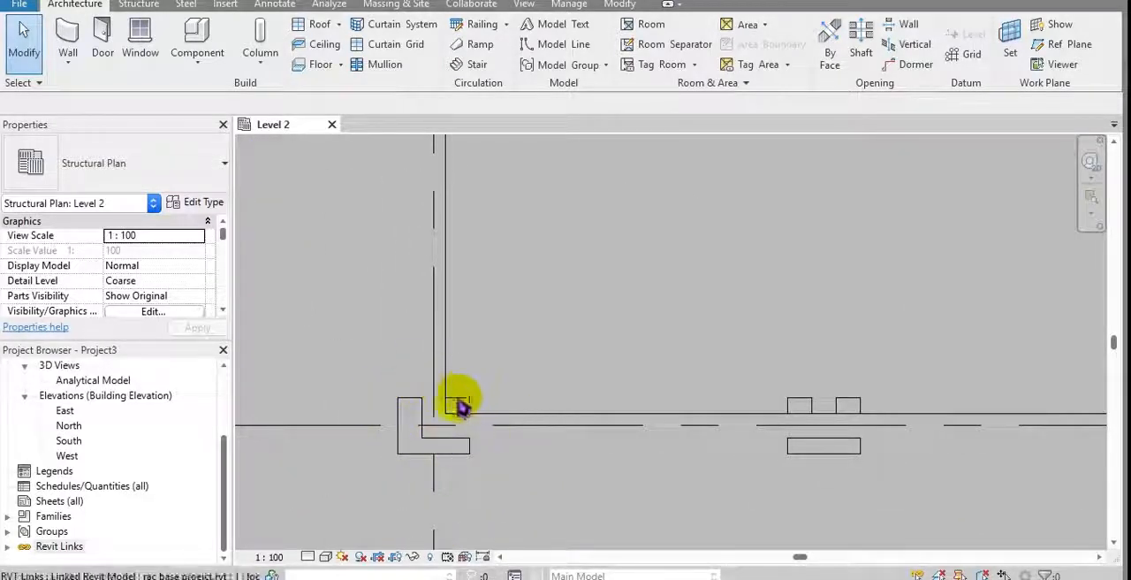
pyautogui.scroll(-2, 459, 415)
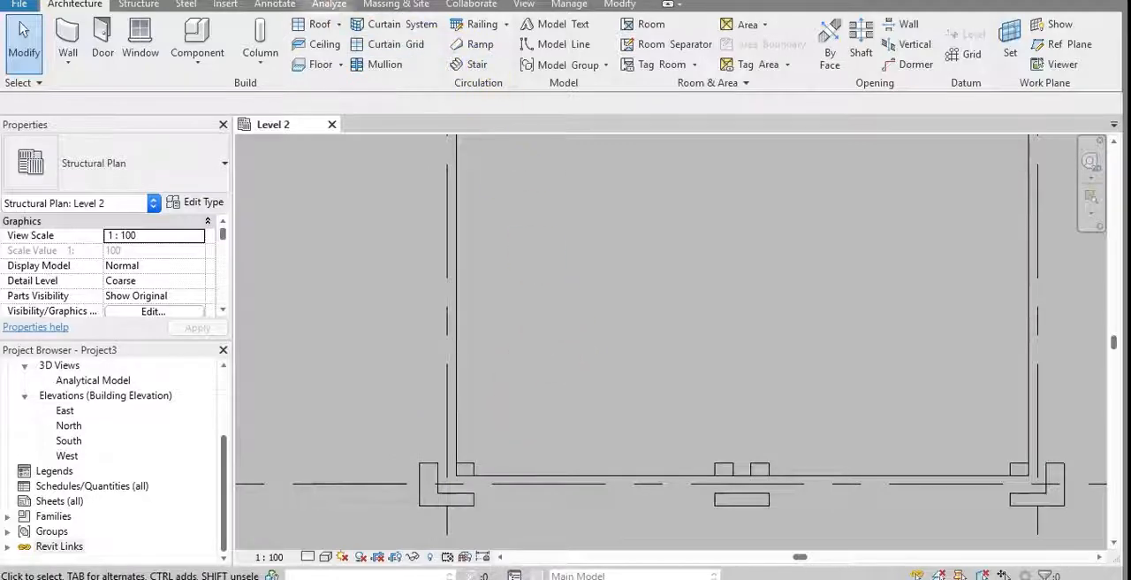
pyautogui.click(309, 0)
pyautogui.scroll(-1, 446, 287)
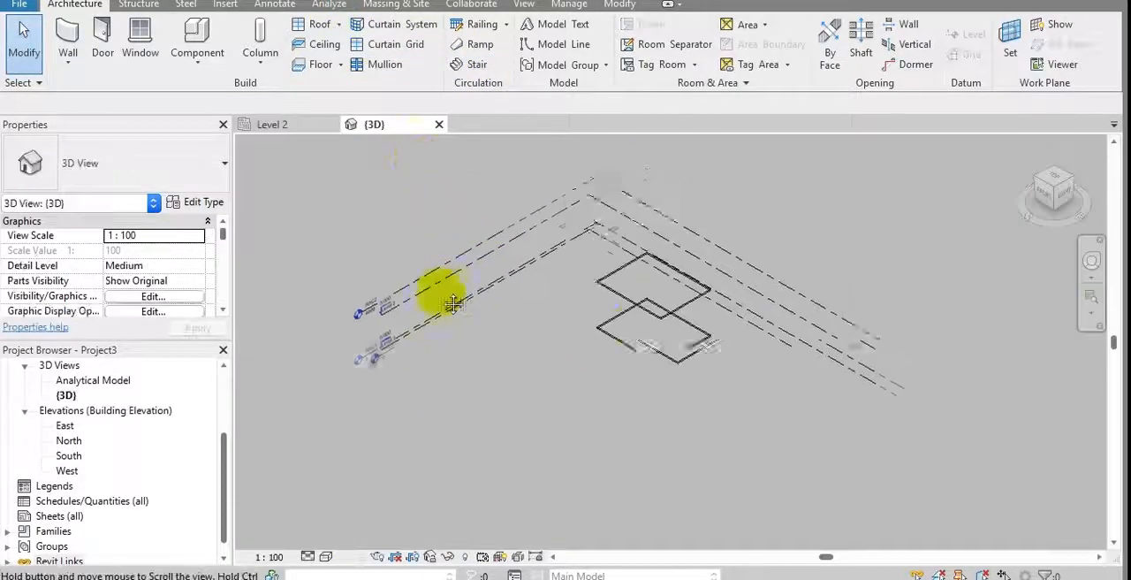
pyautogui.scroll(5, 649, 336)
pyautogui.moveTo(649, 338); pyautogui.dragTo(619, 350, button='middle')
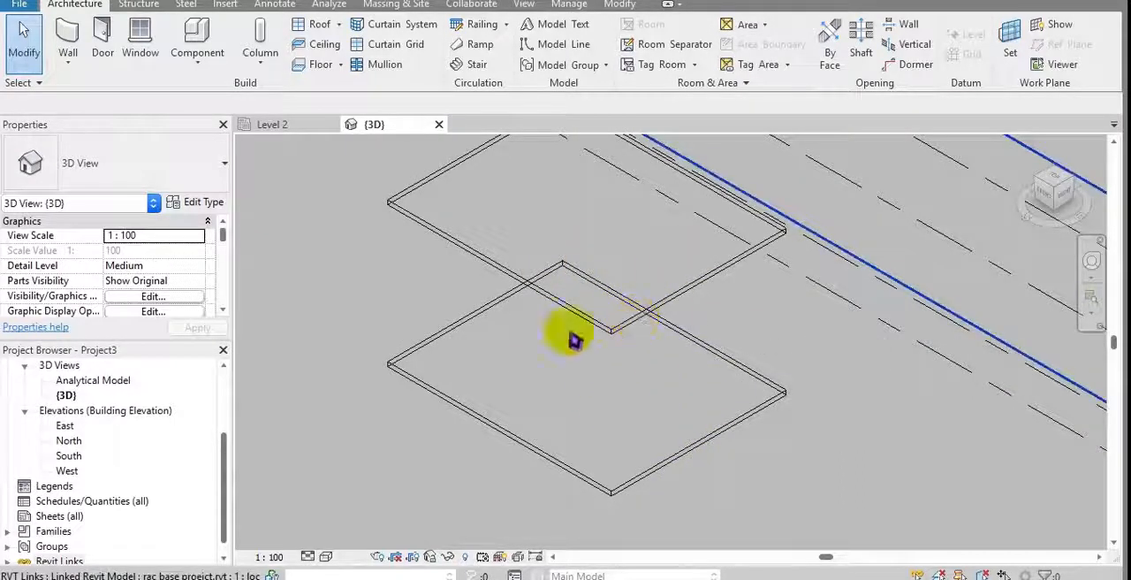
pyautogui.moveTo(433, 330); pyautogui.dragTo(467, 348, button='middle')
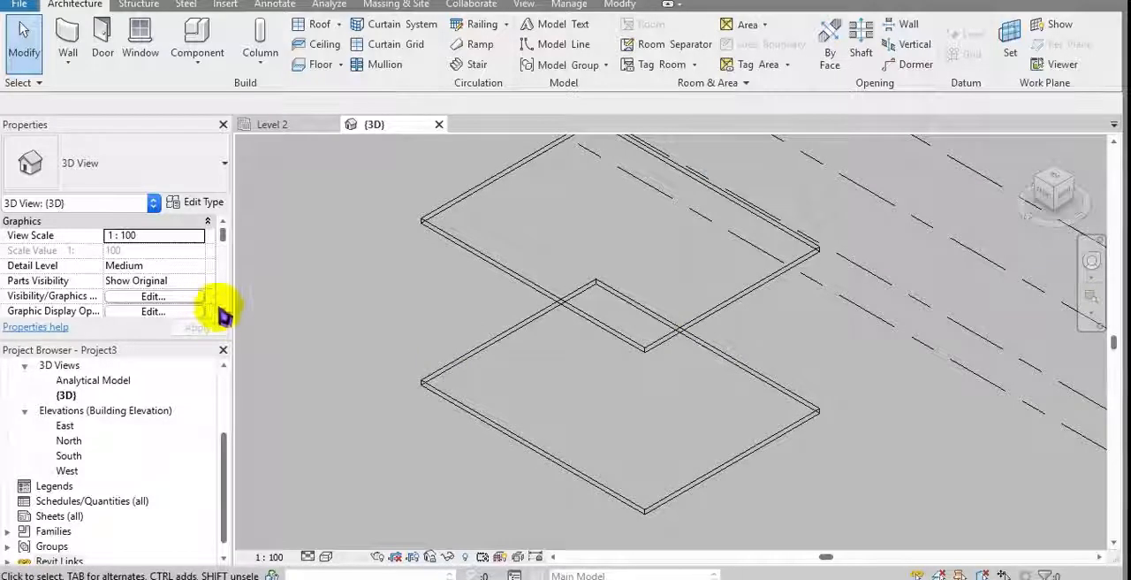
# Step: Set the discipline of the 3D view to Coordination
pyautogui.scroll(-3, 224, 315)
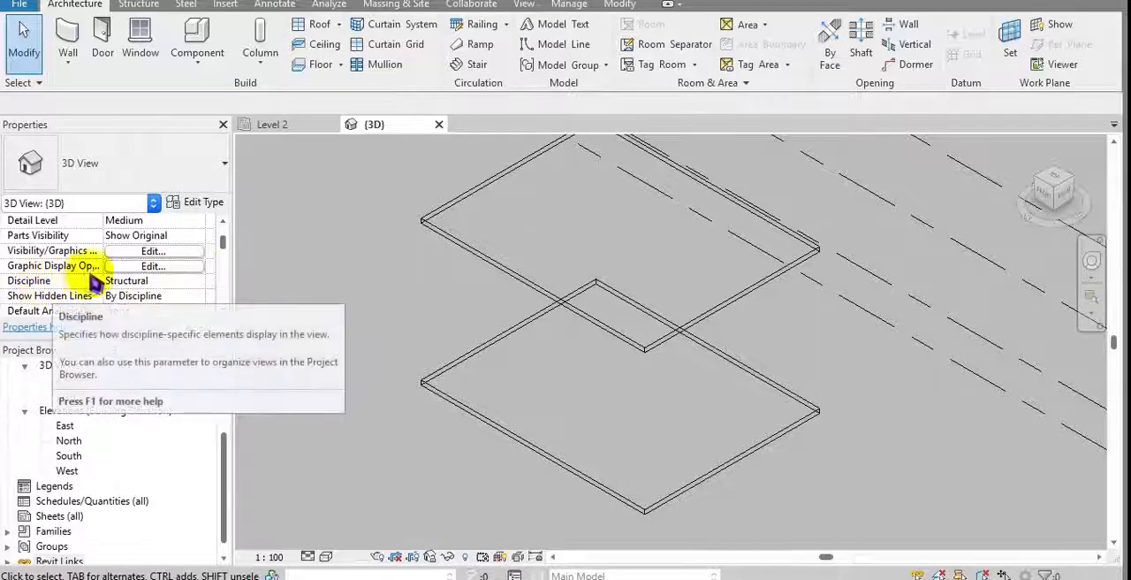
pyautogui.click(190, 283)
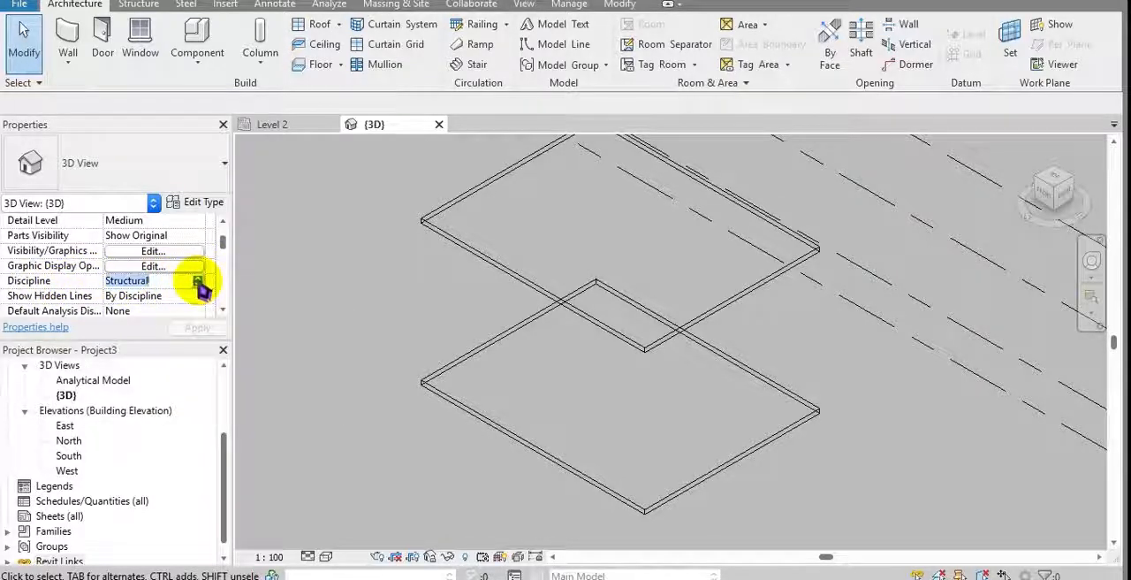
pyautogui.click(198, 281)
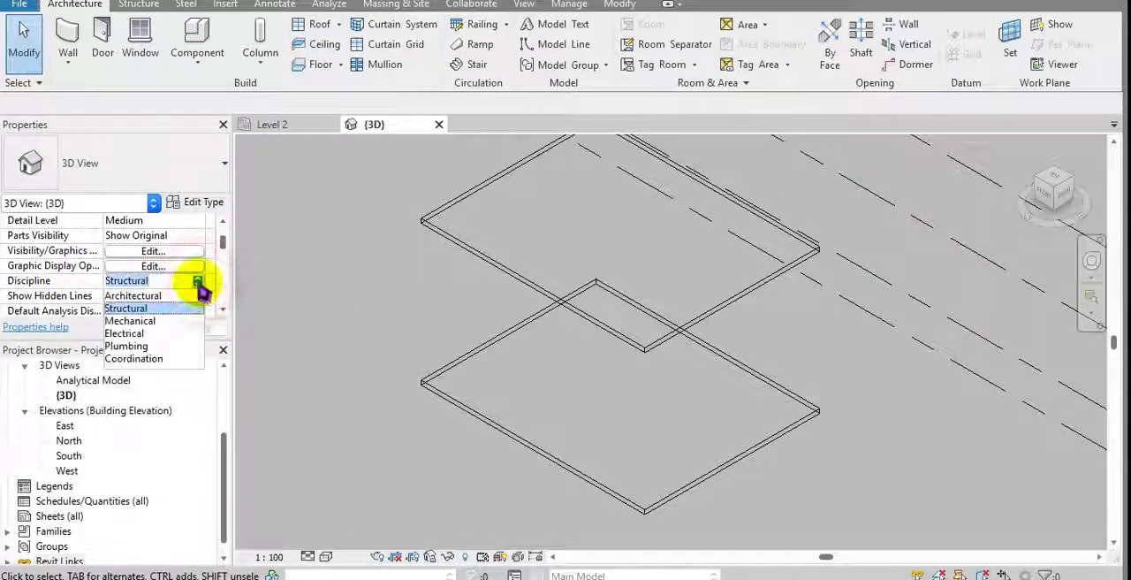
pyautogui.click(150, 360)
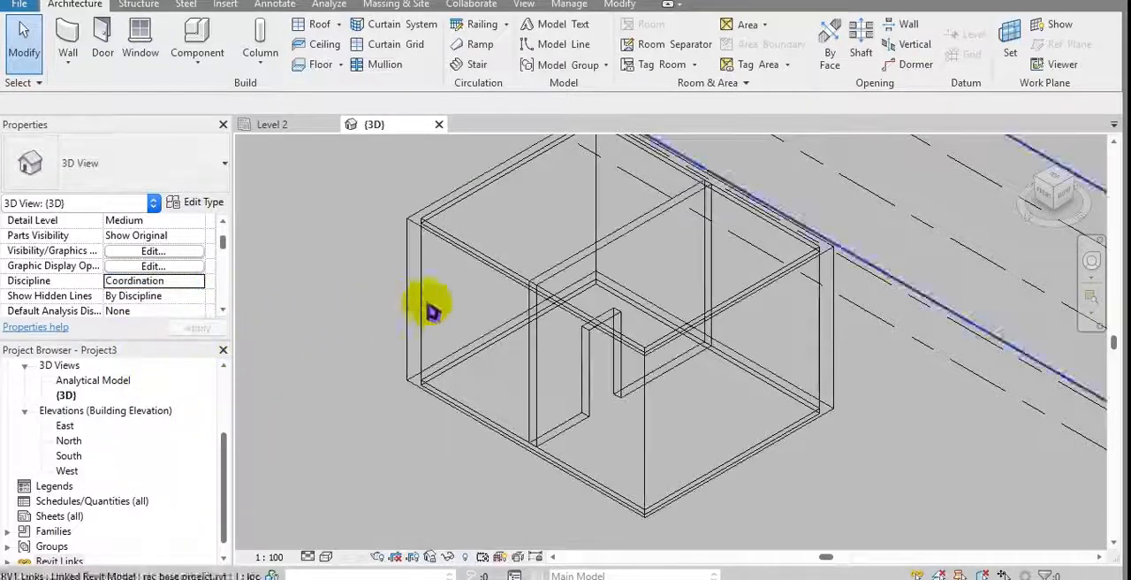
# Step: Examine the linked building's walls, floors and door opening in the 3D view
pyautogui.moveTo(430, 309); pyautogui.dragTo(394, 329, button='middle')
pyautogui.scroll(4, 441, 259)
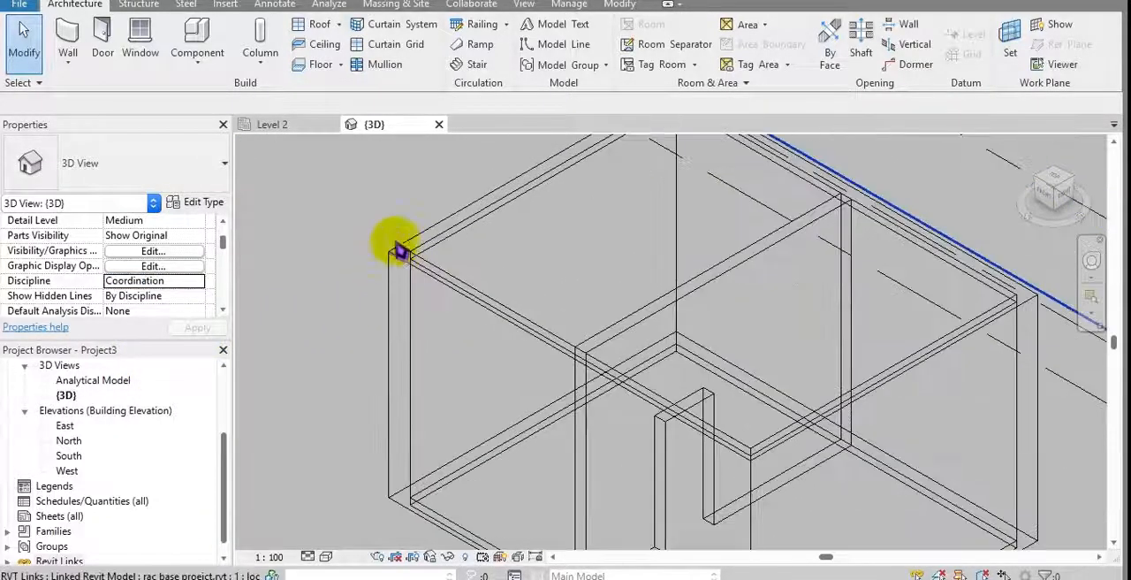
pyautogui.moveTo(397, 242); pyautogui.dragTo(692, 221, button='middle')
pyautogui.scroll(-2, 713, 281)
pyautogui.moveTo(714, 281); pyautogui.dragTo(662, 217, button='middle')
pyautogui.moveTo(656, 285); pyautogui.dragTo(670, 245, button='middle')
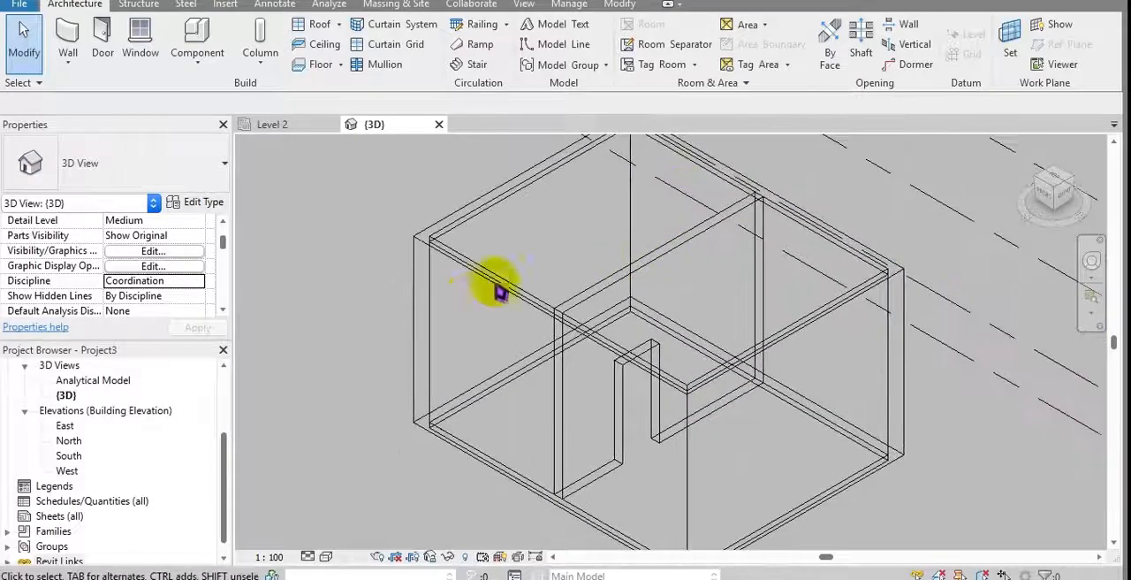
pyautogui.moveTo(472, 319); pyautogui.dragTo(444, 343, button='middle')
pyautogui.moveTo(718, 378); pyautogui.dragTo(525, 348, button='middle')
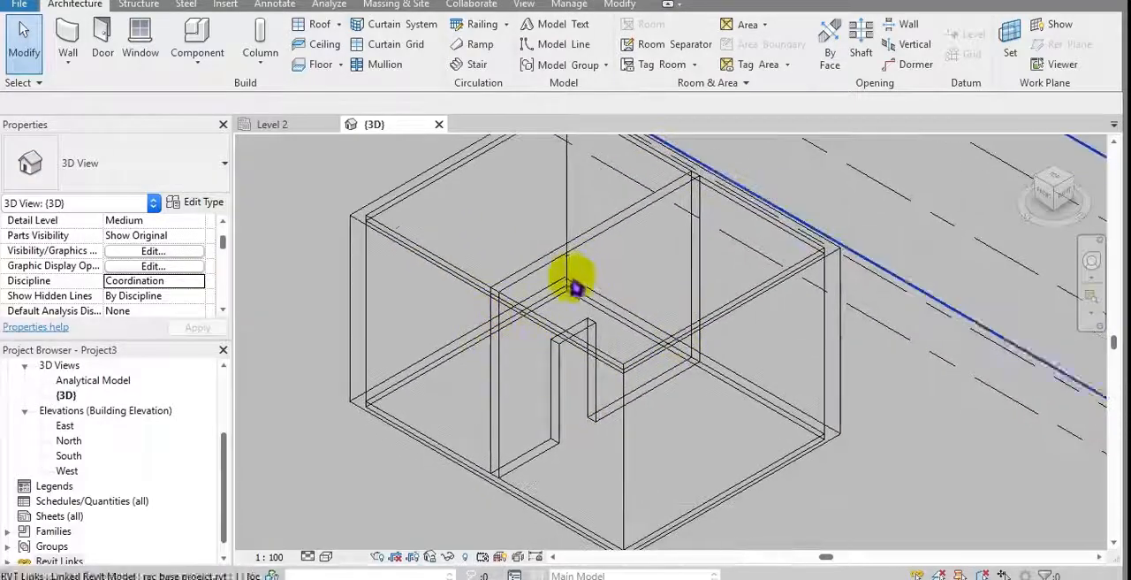
# Step: Set the discipline of the Level 2 structural plan to Coordination
pyautogui.click(270, 124)
pyautogui.scroll(-2, 380, 281)
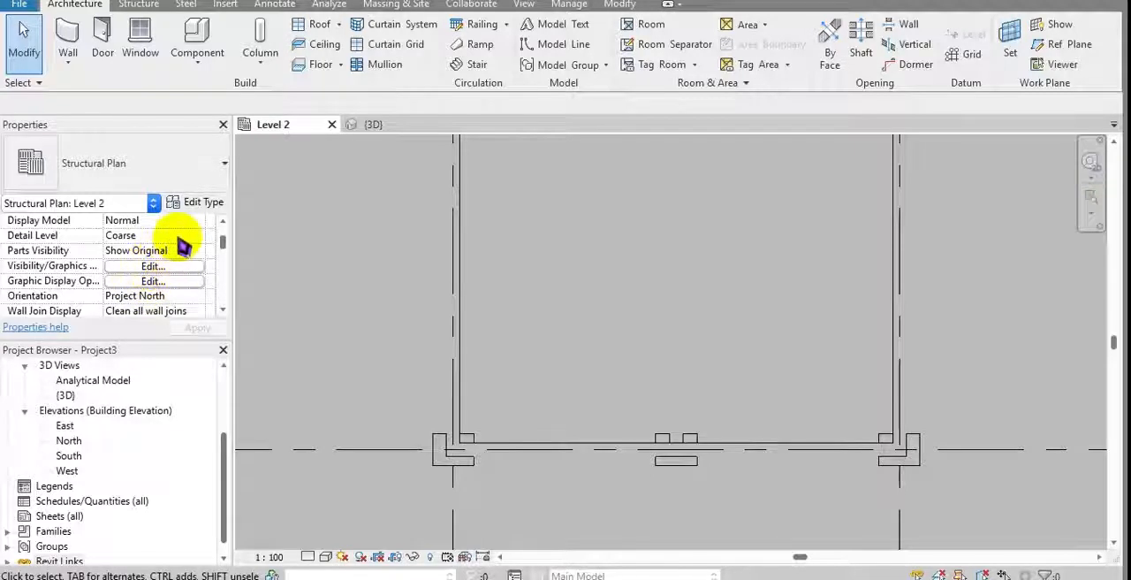
pyautogui.scroll(-1, 191, 274)
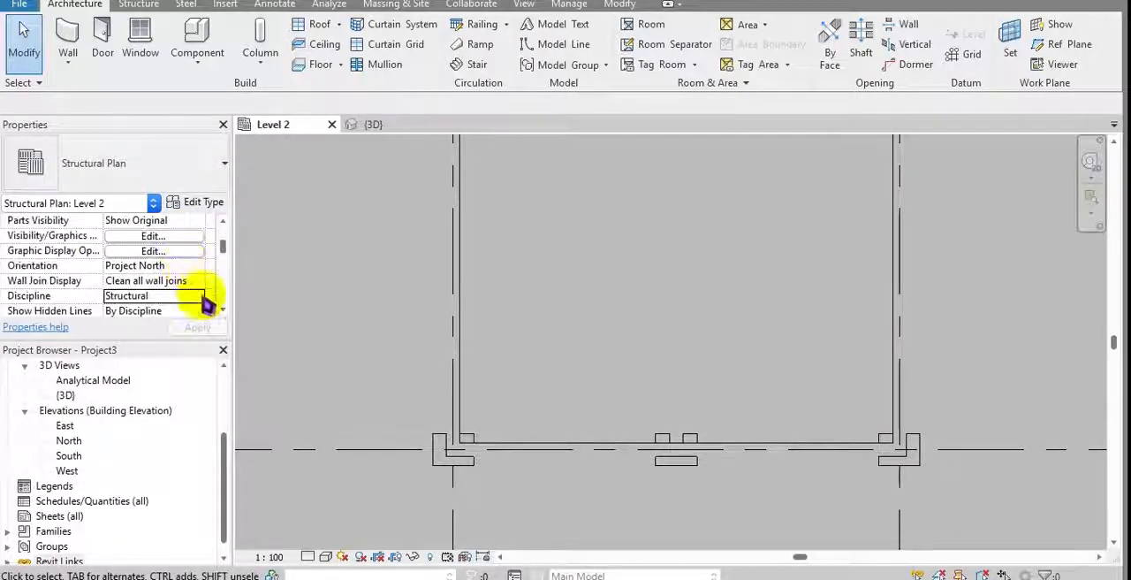
pyautogui.click(198, 297)
pyautogui.click(152, 374)
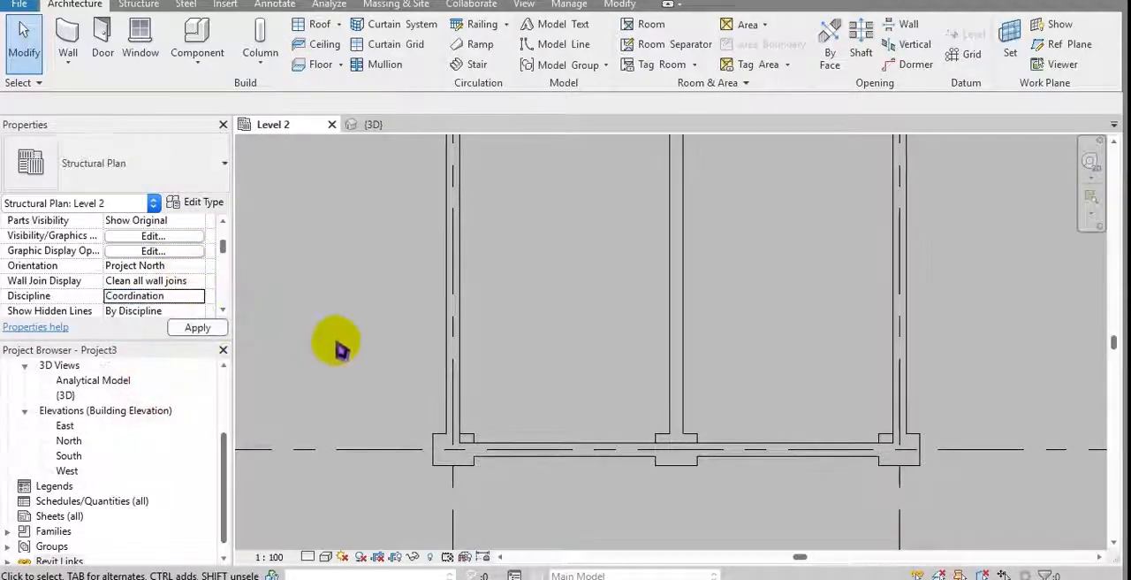
# Step: Check the linked walls, columns and grids in the Level 2 plan and compare them with the 3D view
pyautogui.moveTo(379, 322); pyautogui.dragTo(274, 419, button='middle')
pyautogui.moveTo(330, 338); pyautogui.dragTo(381, 333, button='middle')
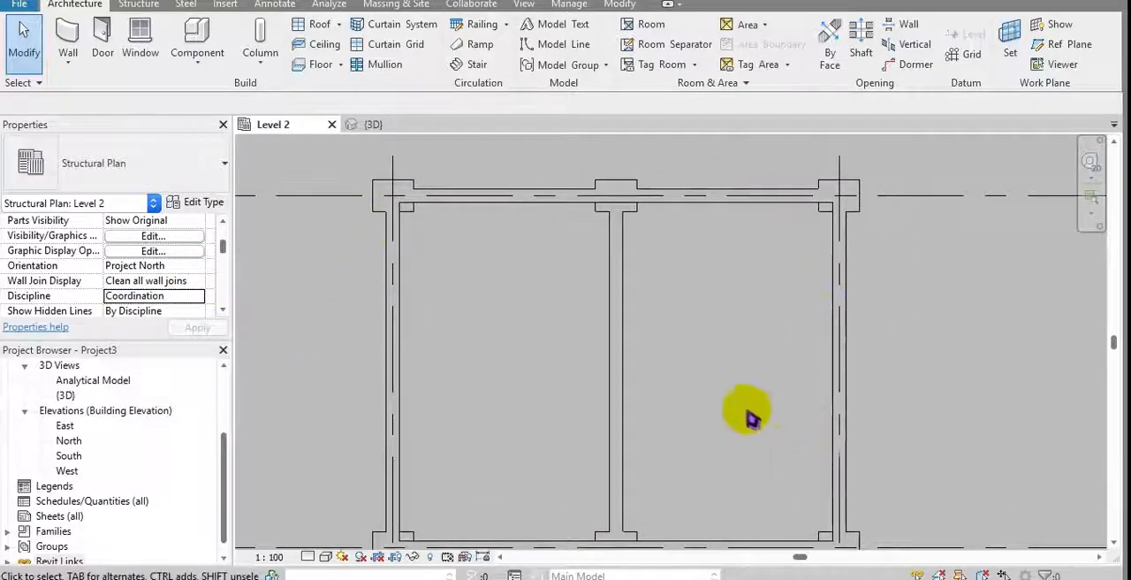
pyautogui.moveTo(740, 382); pyautogui.dragTo(658, 356, button='middle')
pyautogui.scroll(-1, 670, 334)
pyautogui.click(666, 329)
pyautogui.click(514, 345)
pyautogui.click(380, 125)
pyautogui.moveTo(480, 240); pyautogui.dragTo(416, 467, button='middle')
pyautogui.click(272, 125)
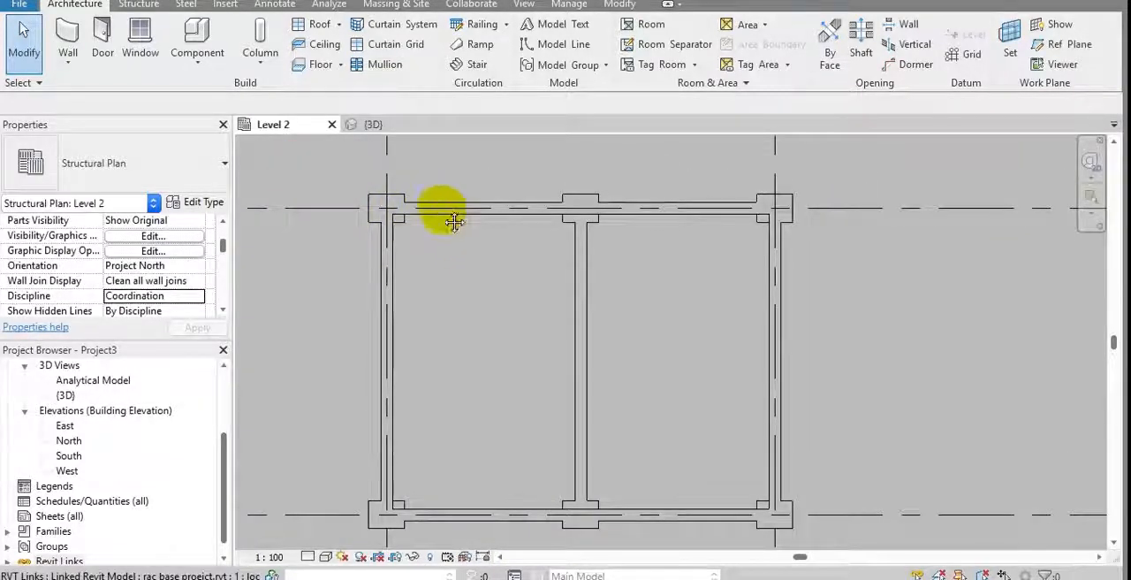
# Step: Start Copy/Monitor using the linked rac base project model in the Level 2 plan
pyautogui.scroll(-2, 450, 219)
pyautogui.moveTo(516, 235); pyautogui.dragTo(498, 253, button='middle')
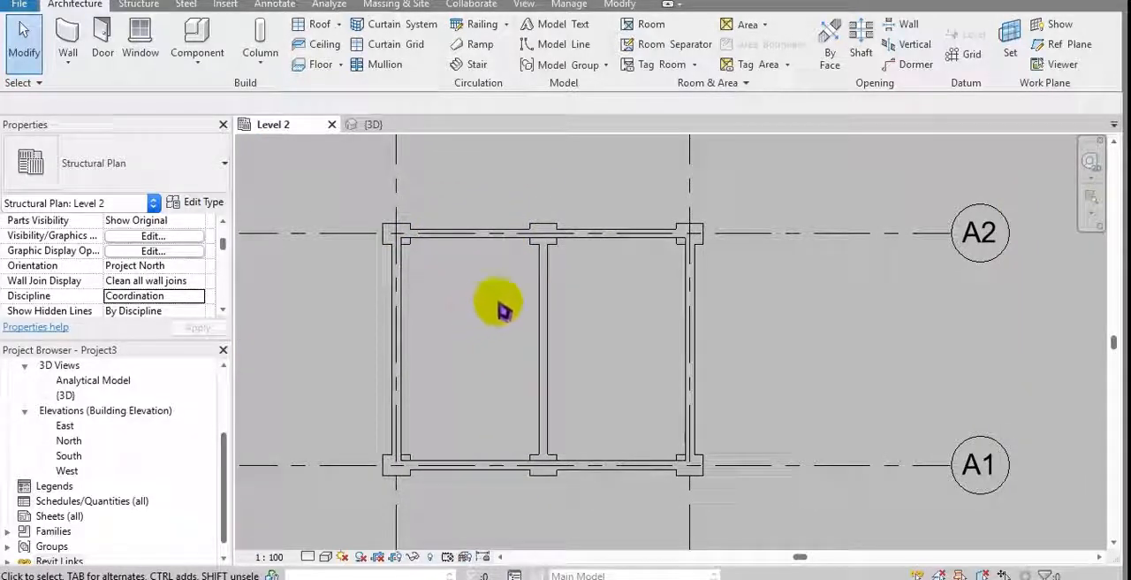
pyautogui.scroll(-1, 513, 216)
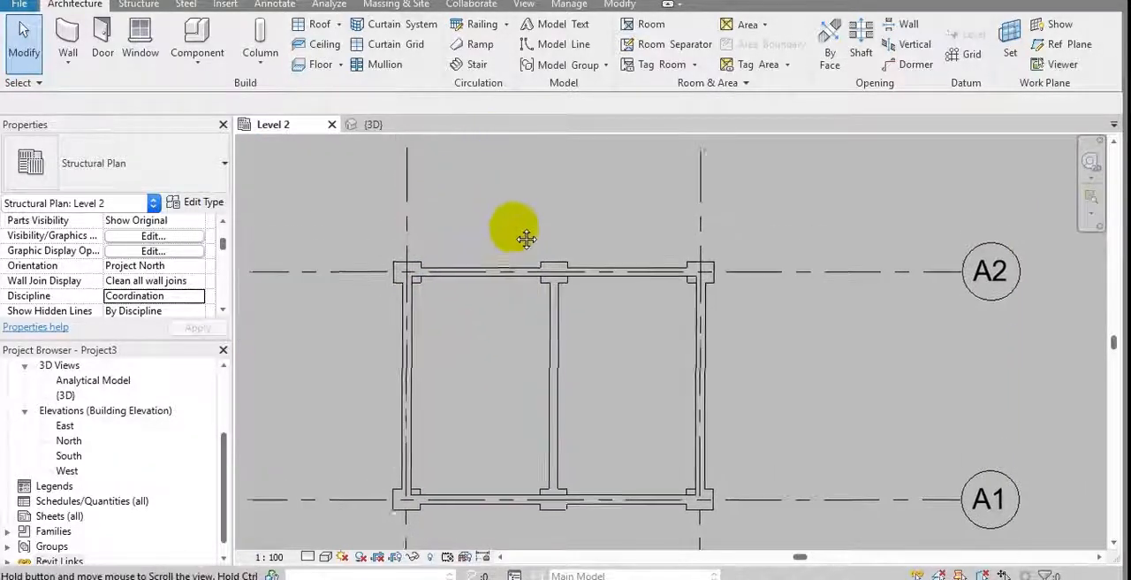
pyautogui.click(478, 5)
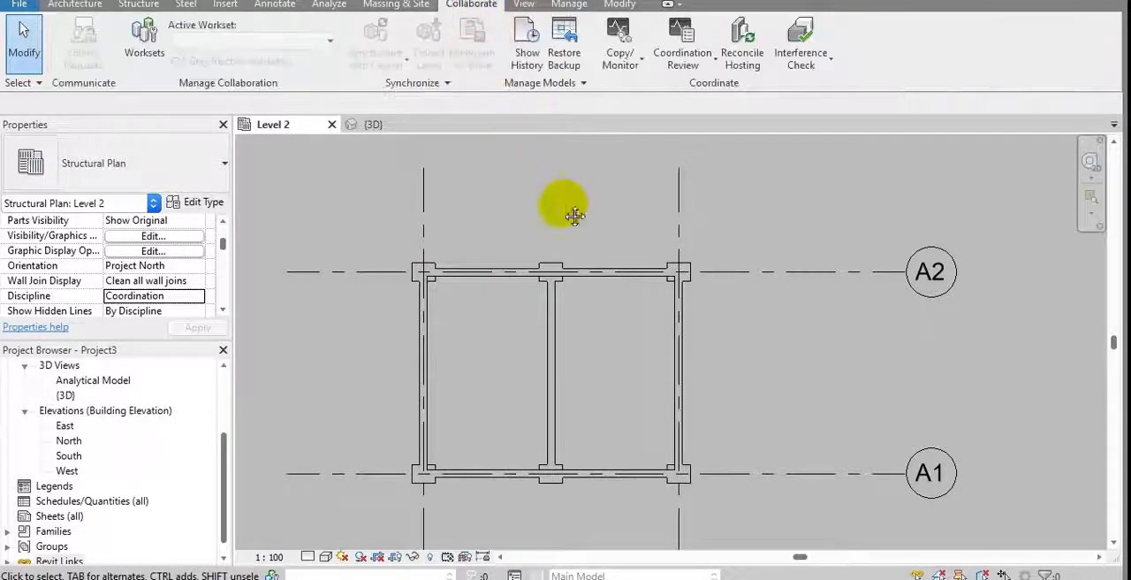
pyautogui.click(625, 64)
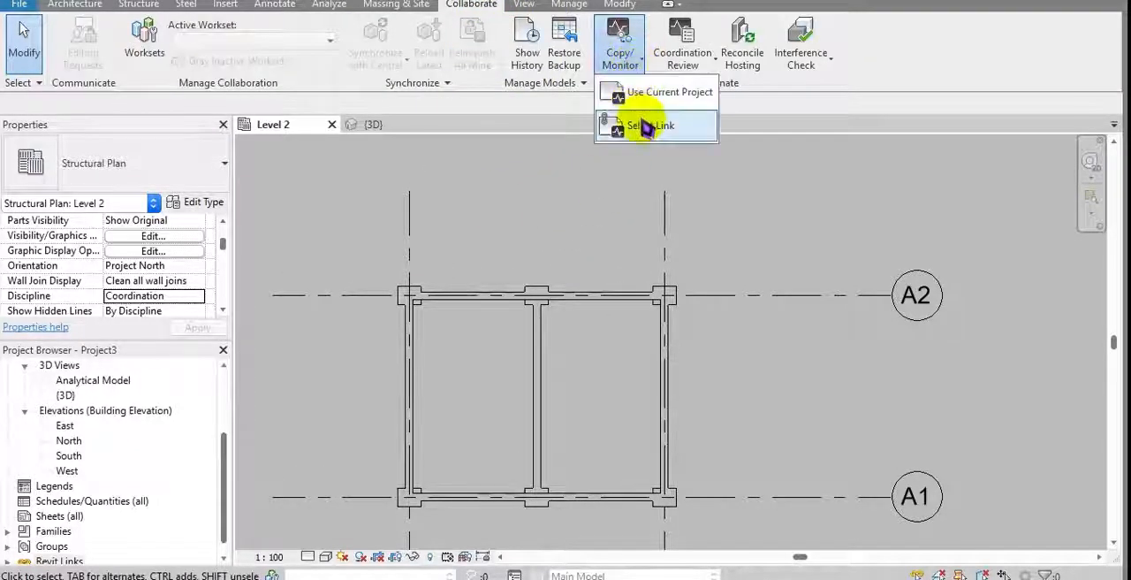
pyautogui.click(698, 132)
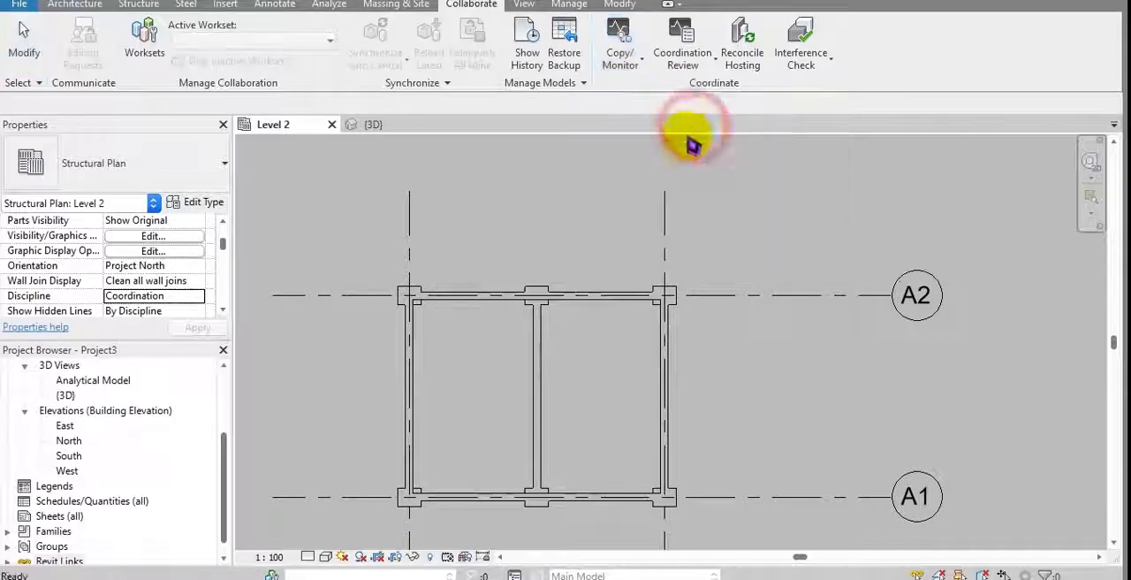
pyautogui.click(671, 248)
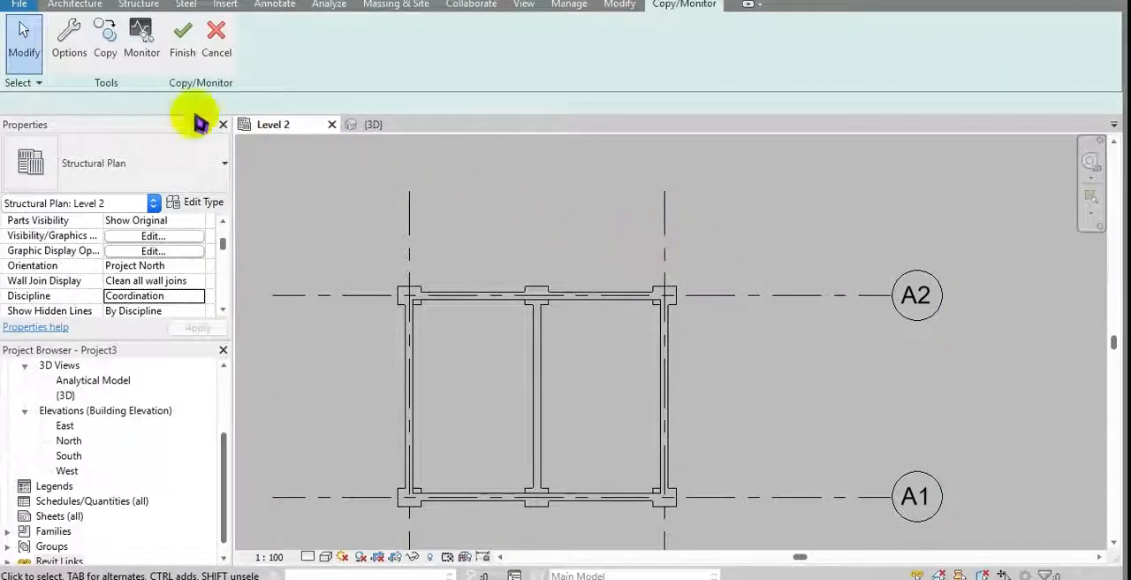
# Step: Open the Copy/Monitor options and review the type mappings for levels, grids and columns
pyautogui.click(62, 60)
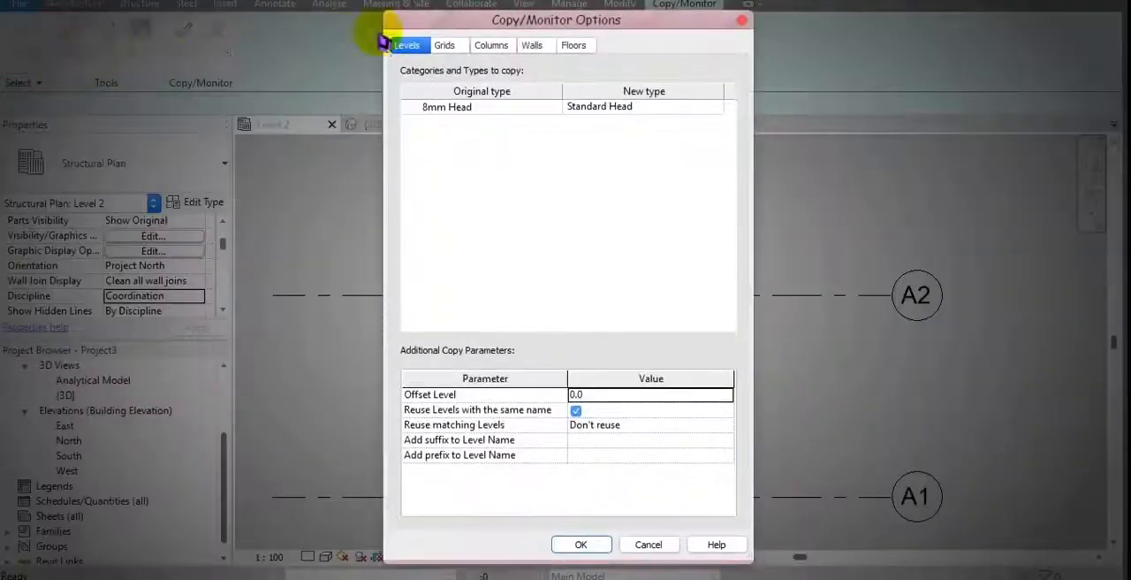
pyautogui.moveTo(444, 23); pyautogui.dragTo(429, 110)
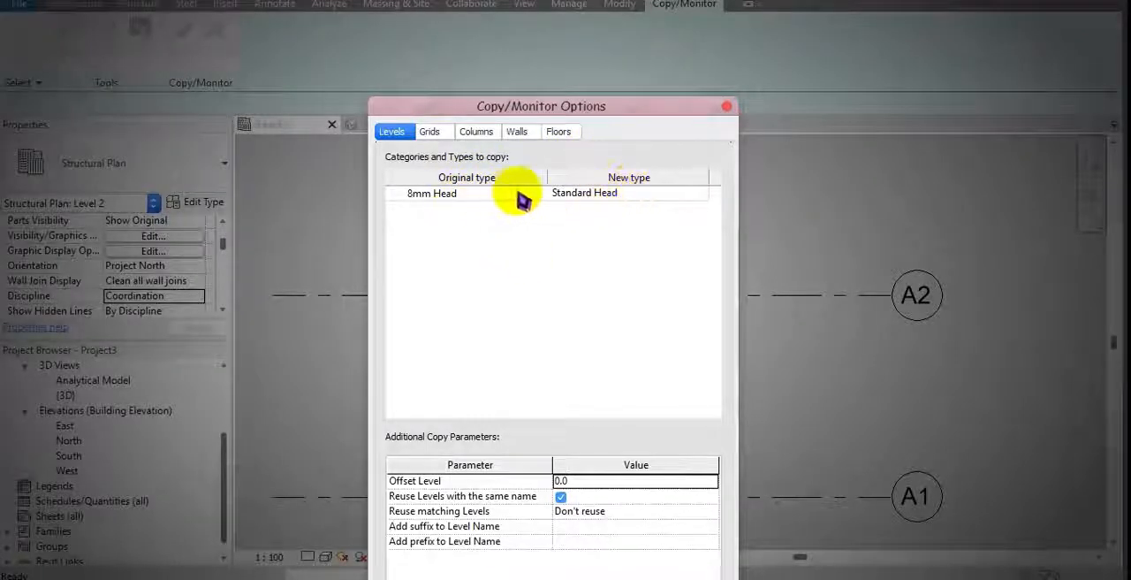
pyautogui.click(431, 130)
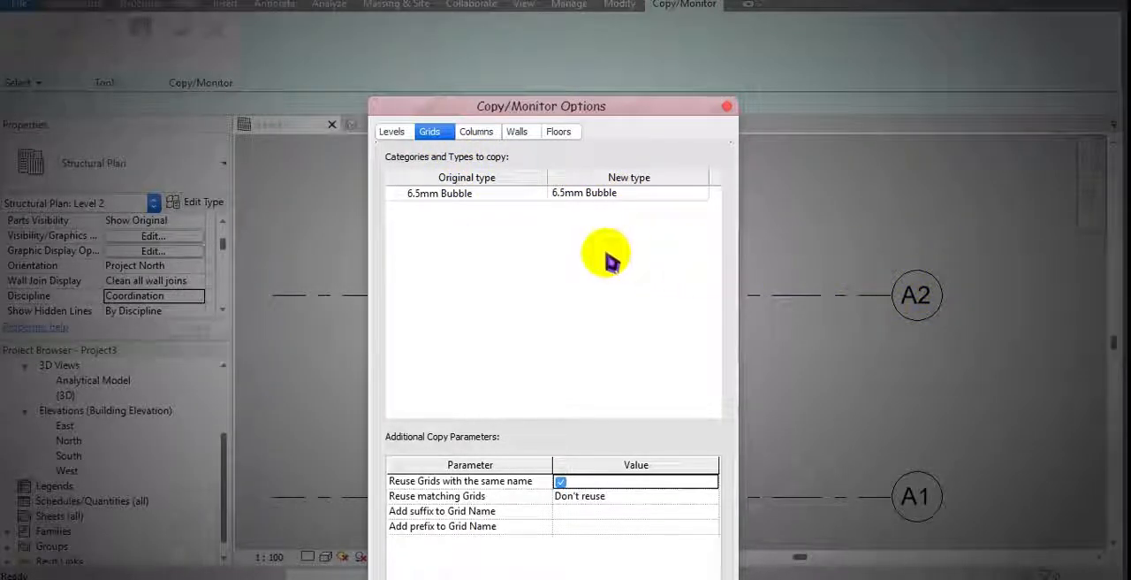
pyautogui.click(481, 136)
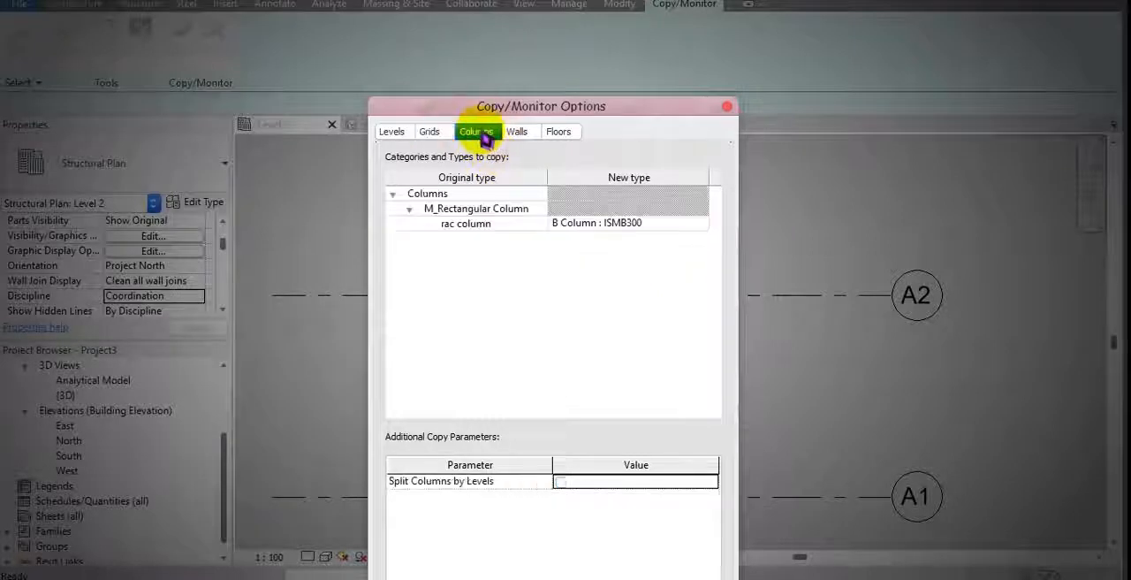
# Step: Map the rac column type to ISRO Column : RO219.1x4.8L
pyautogui.click(462, 228)
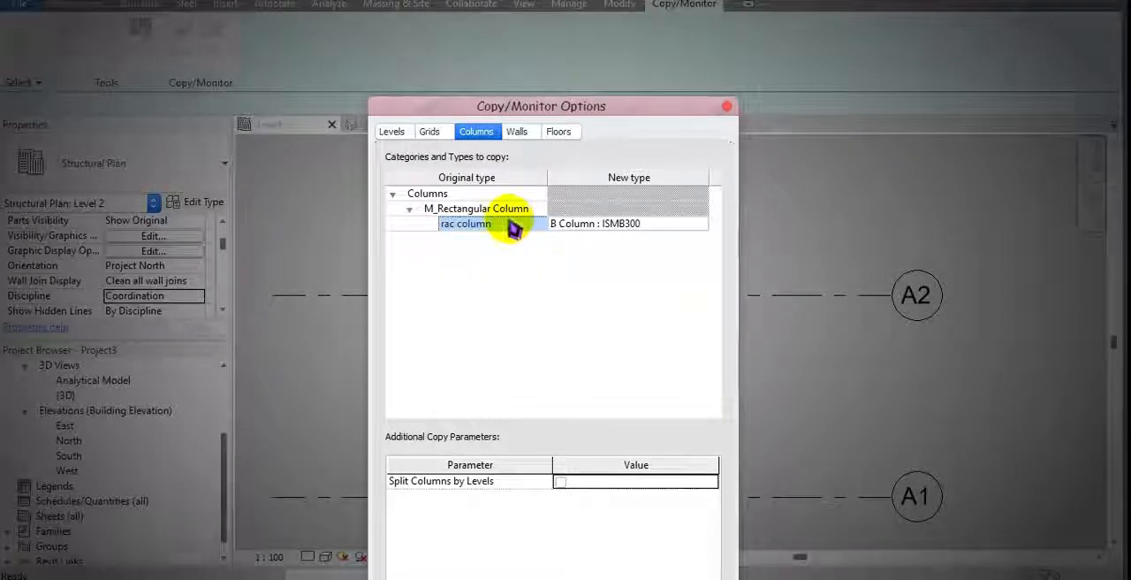
pyautogui.click(706, 229)
pyautogui.click(706, 229)
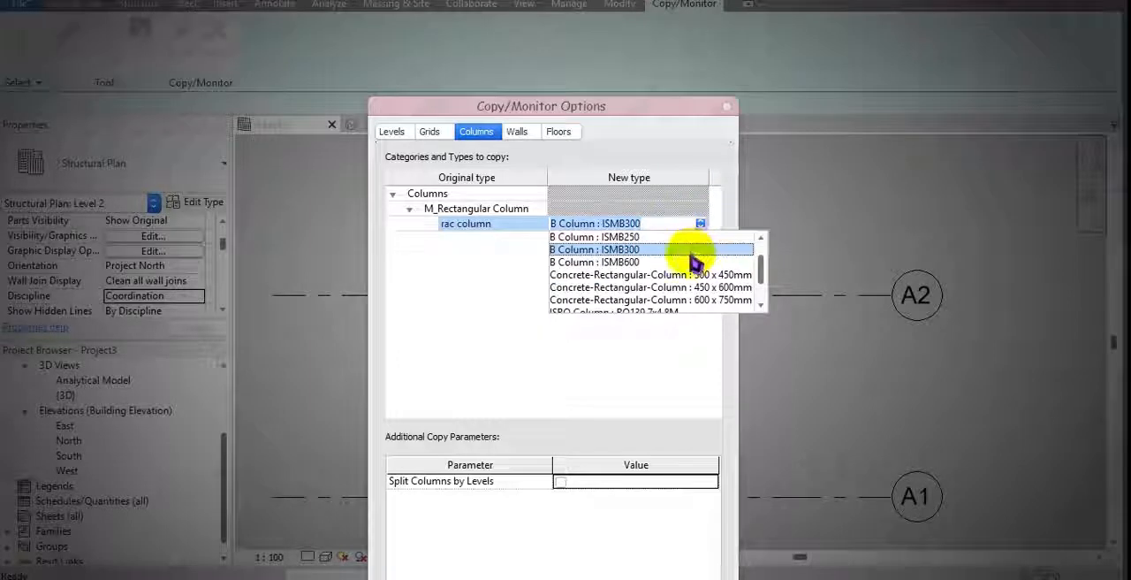
pyautogui.scroll(-1, 692, 263)
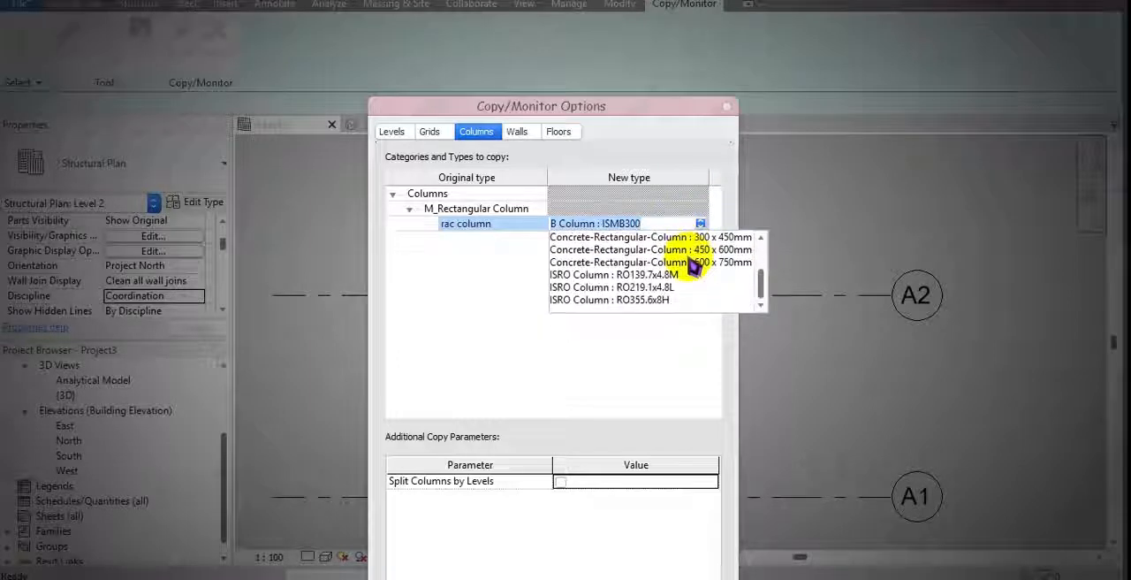
pyautogui.click(654, 287)
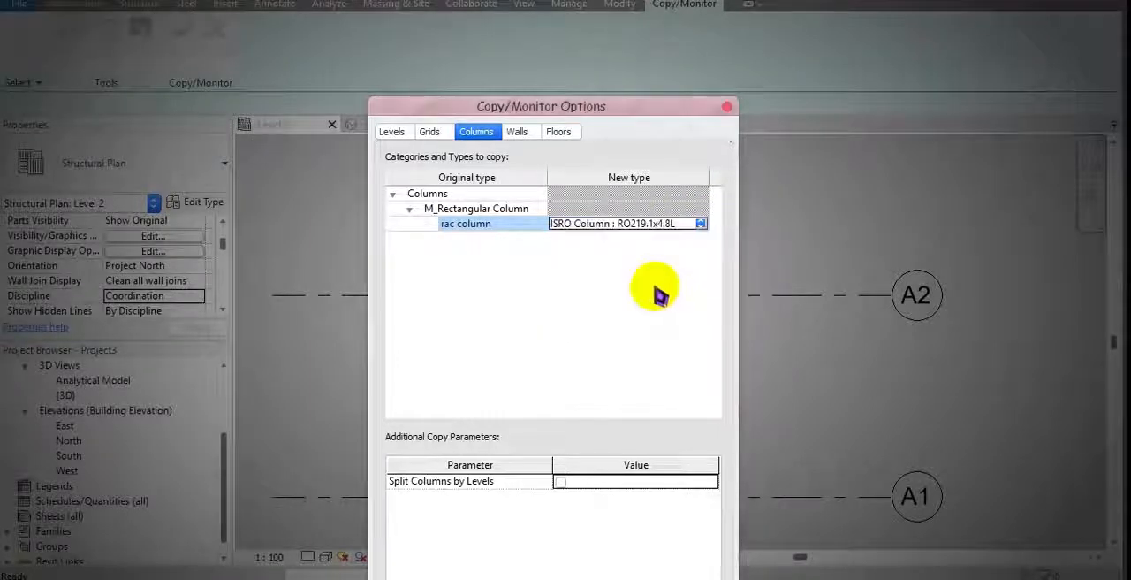
# Step: Set the new type for rac column to ISRO Column : RO355.6x8H
pyautogui.click(699, 224)
pyautogui.scroll(1, 671, 287)
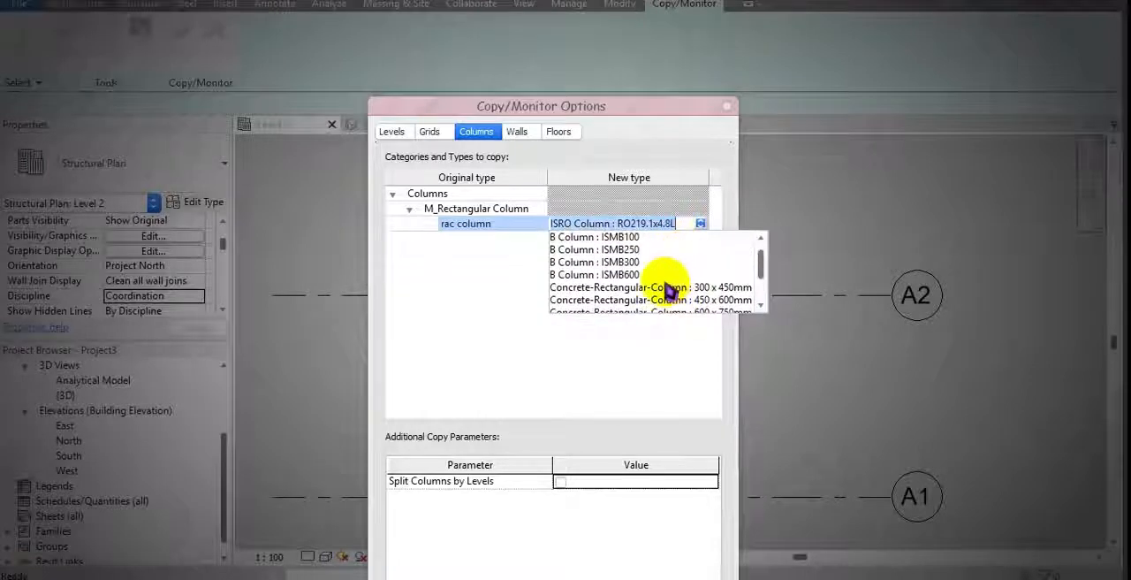
pyautogui.scroll(-1, 669, 291)
pyautogui.scroll(2, 662, 284)
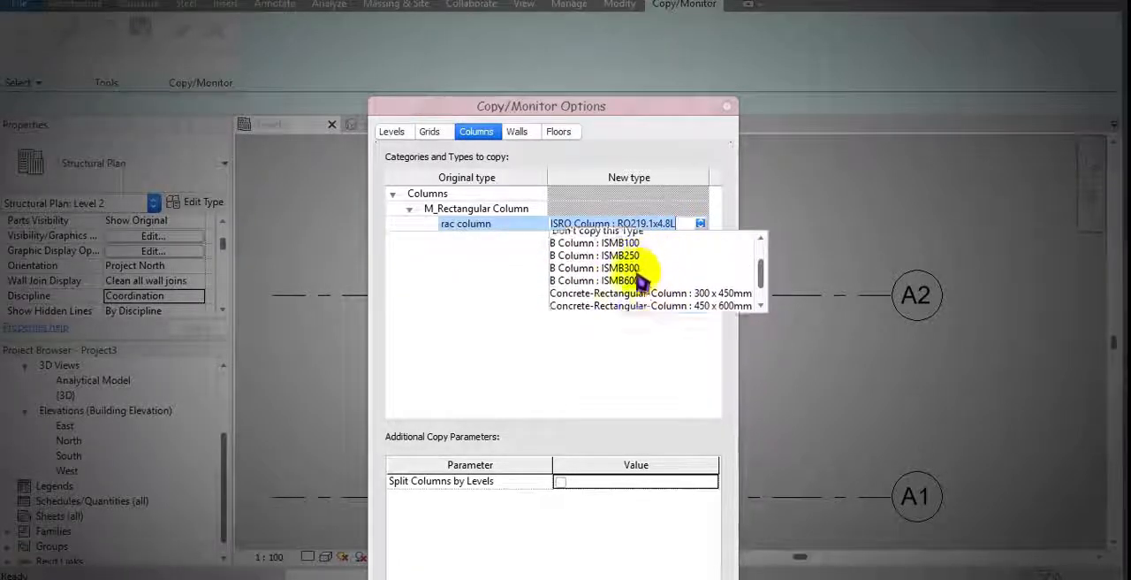
pyautogui.scroll(-1, 742, 276)
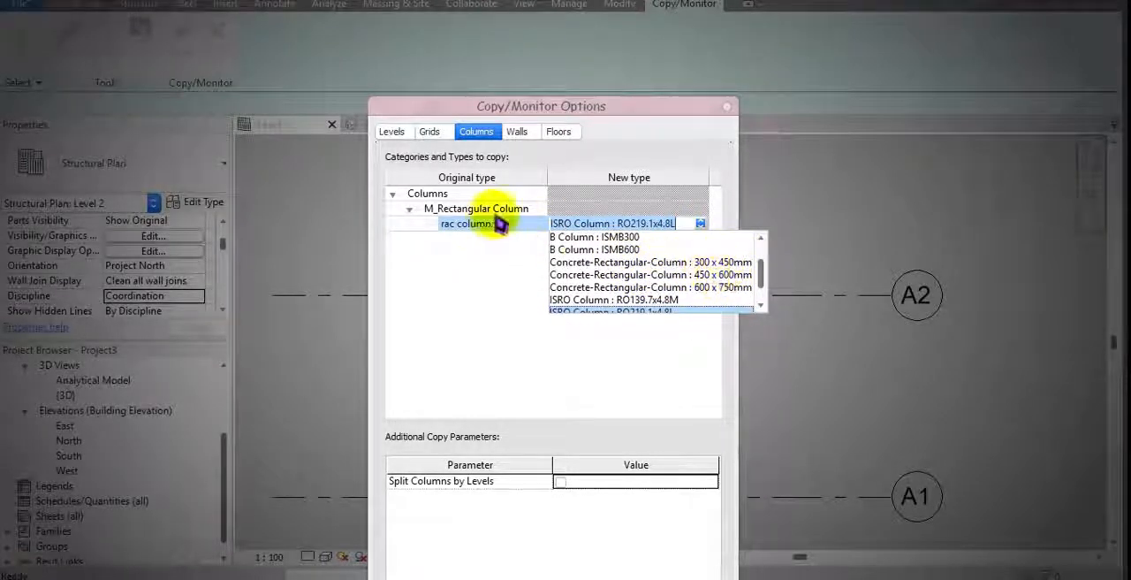
pyautogui.scroll(-1, 669, 279)
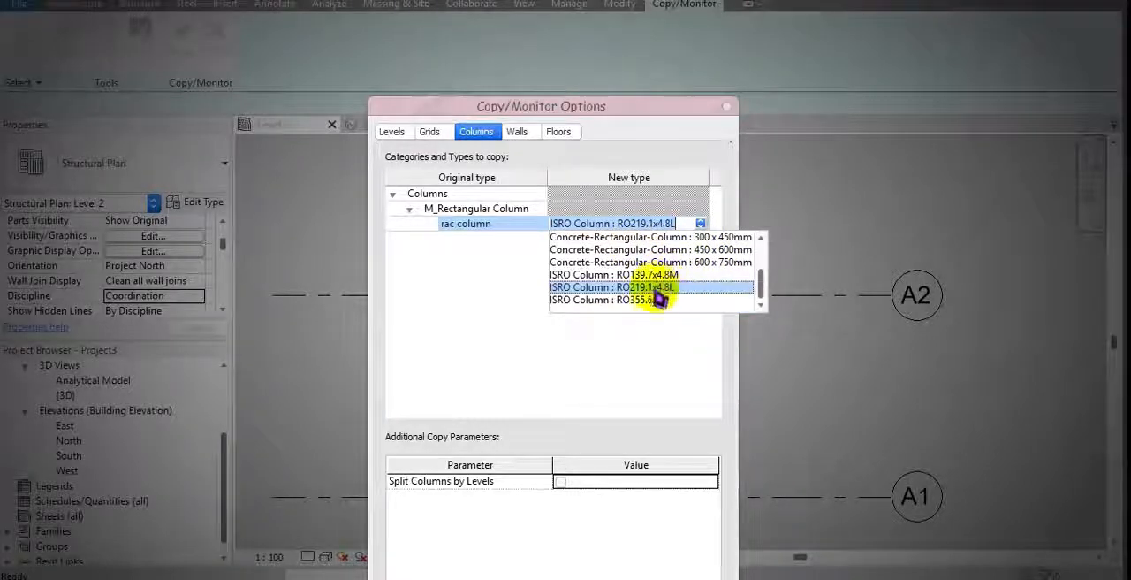
pyautogui.click(658, 300)
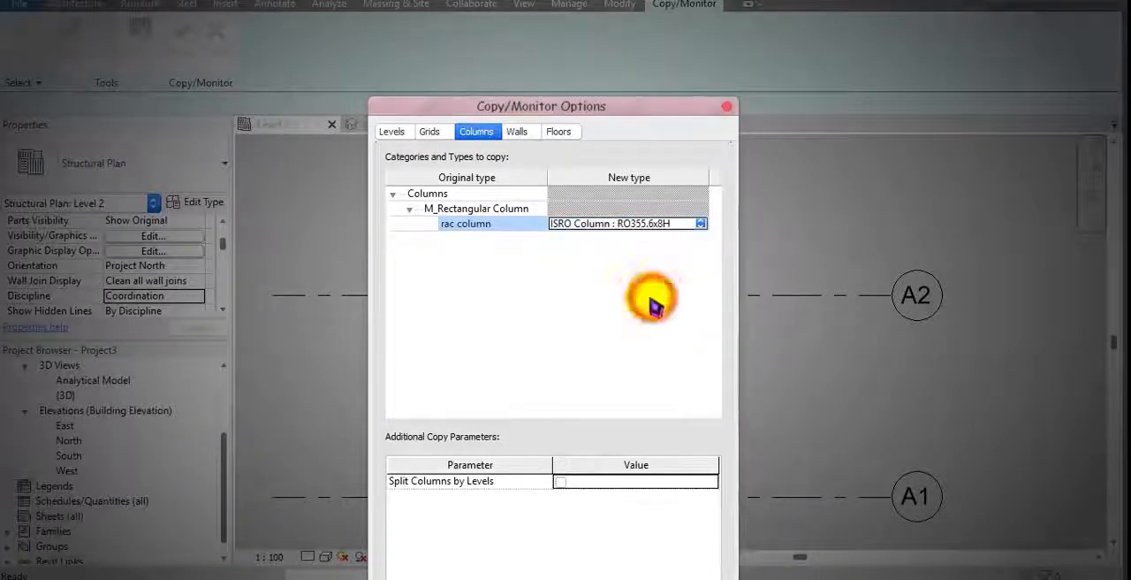
# Step: Map the RAC wall 1 type to Interior - 138mm Partition (1-hr) in the wall mappings
pyautogui.click(518, 133)
pyautogui.click(443, 266)
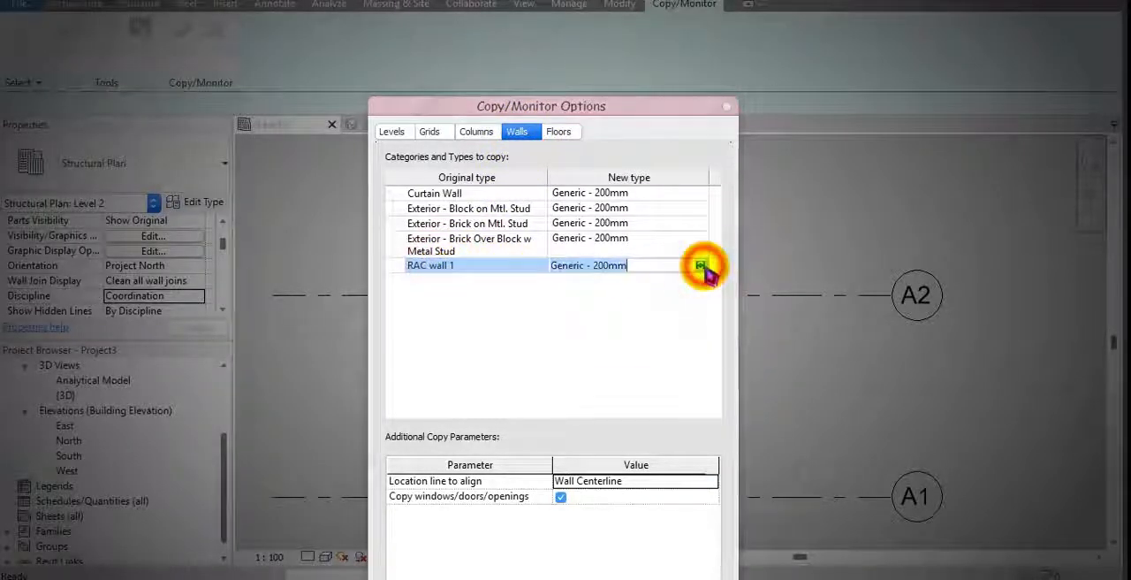
pyautogui.click(700, 265)
pyautogui.scroll(-1, 698, 301)
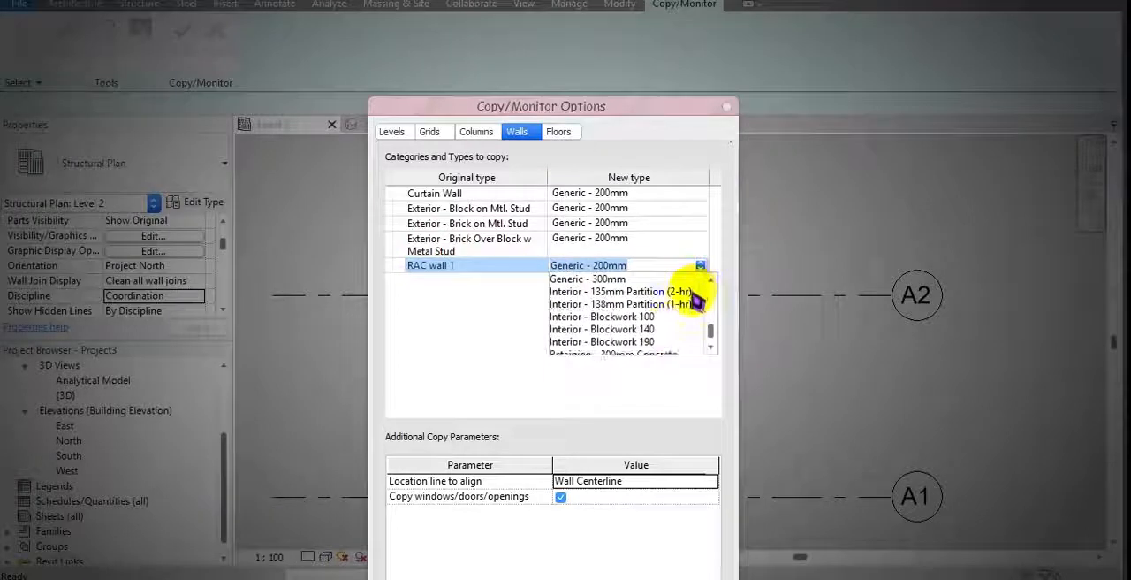
pyautogui.click(642, 304)
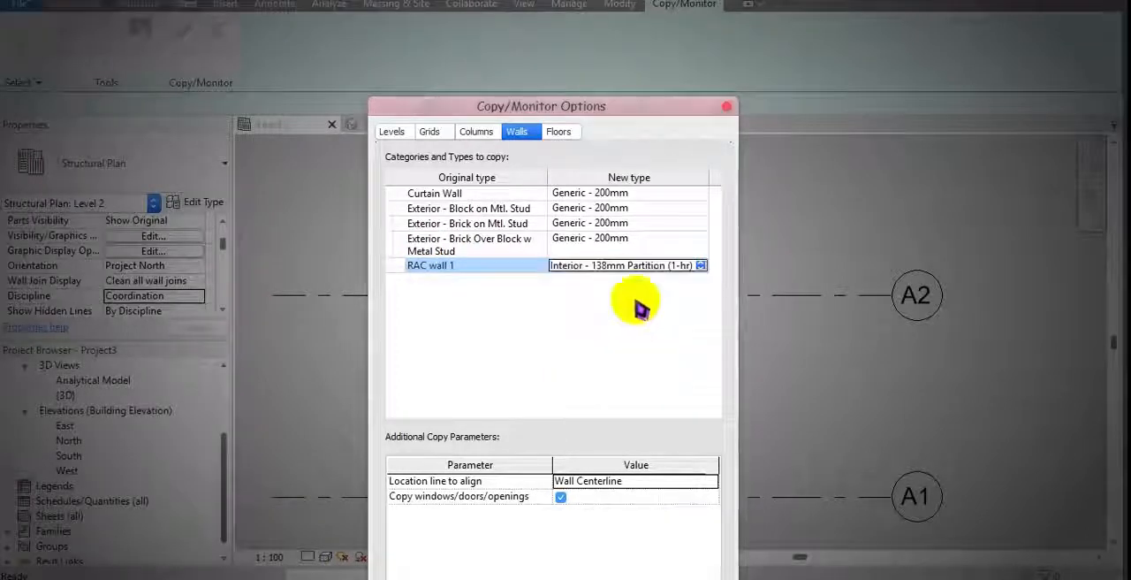
# Step: Set the new type for RAC wall 1 to Exterior - 225mm Concrete
pyautogui.click(700, 267)
pyautogui.scroll(1, 667, 325)
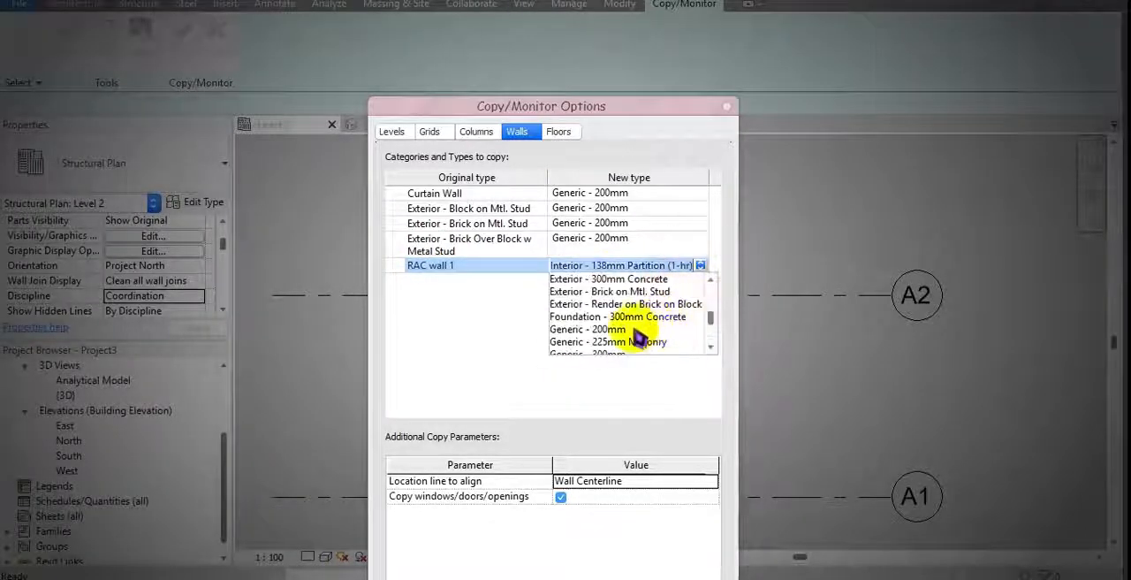
pyautogui.scroll(1, 633, 329)
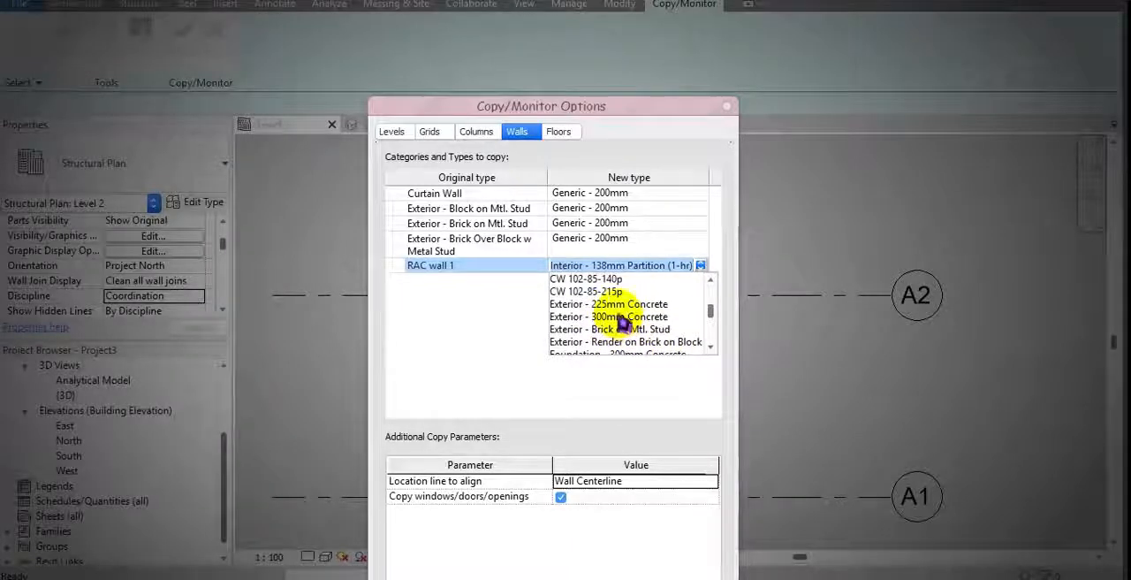
pyautogui.click(619, 304)
# Step: Map the rac floor 1 type to Concrete-Domestic 425mm in the floor mappings
pyautogui.click(558, 132)
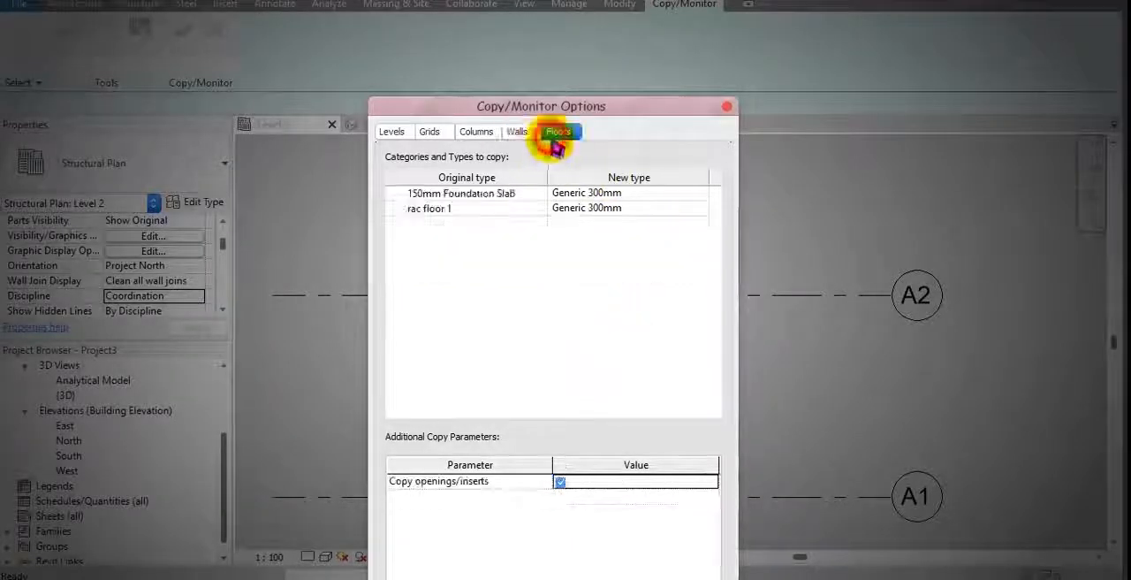
pyautogui.moveTo(553, 108); pyautogui.dragTo(546, 4)
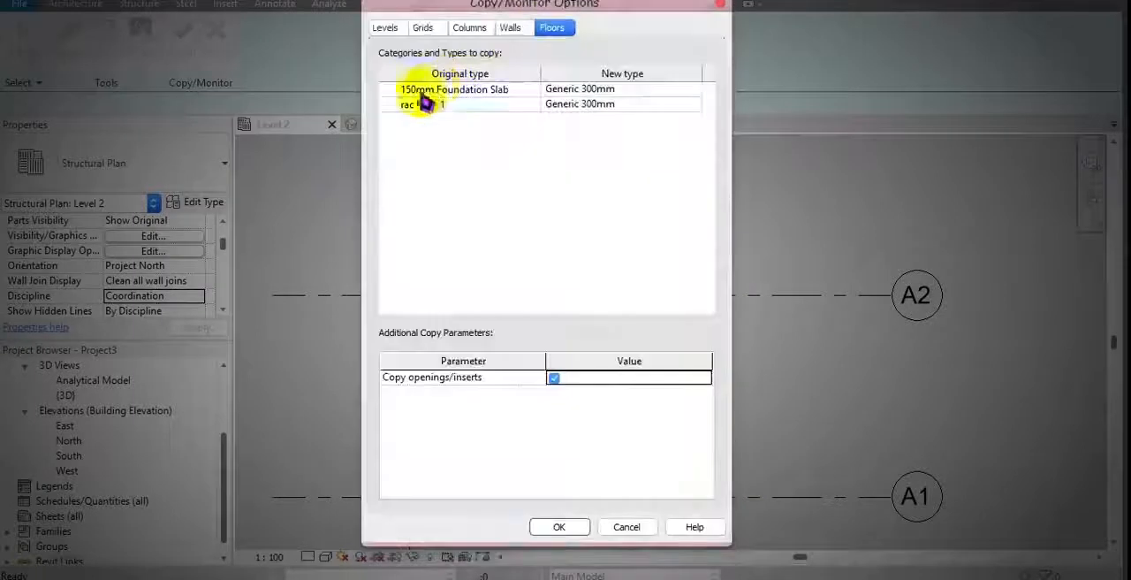
pyautogui.click(426, 104)
pyautogui.click(661, 105)
pyautogui.click(694, 105)
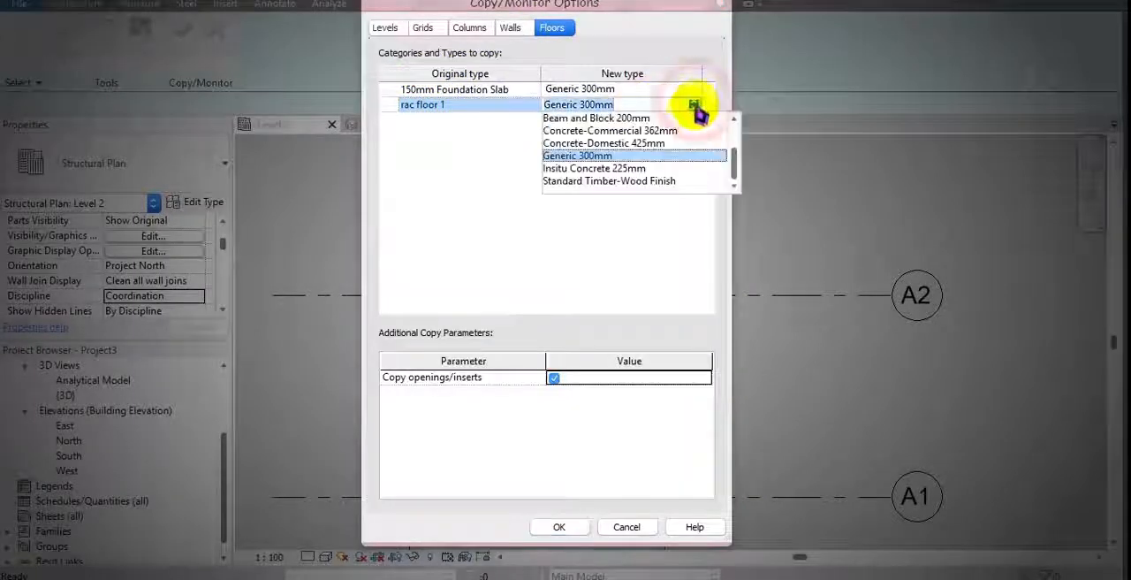
pyautogui.scroll(2, 680, 159)
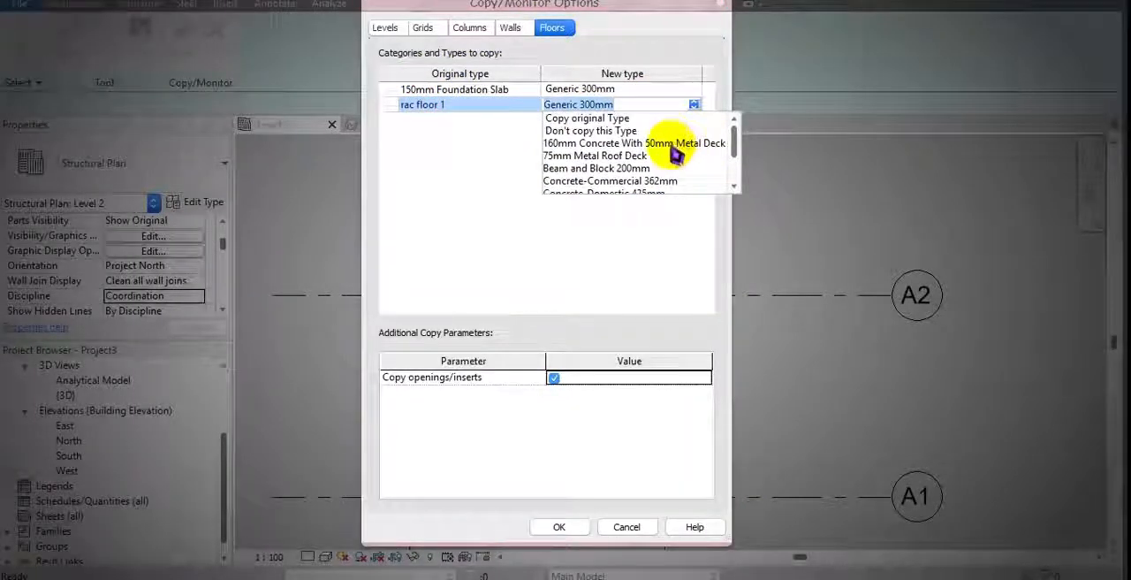
pyautogui.scroll(-1, 668, 160)
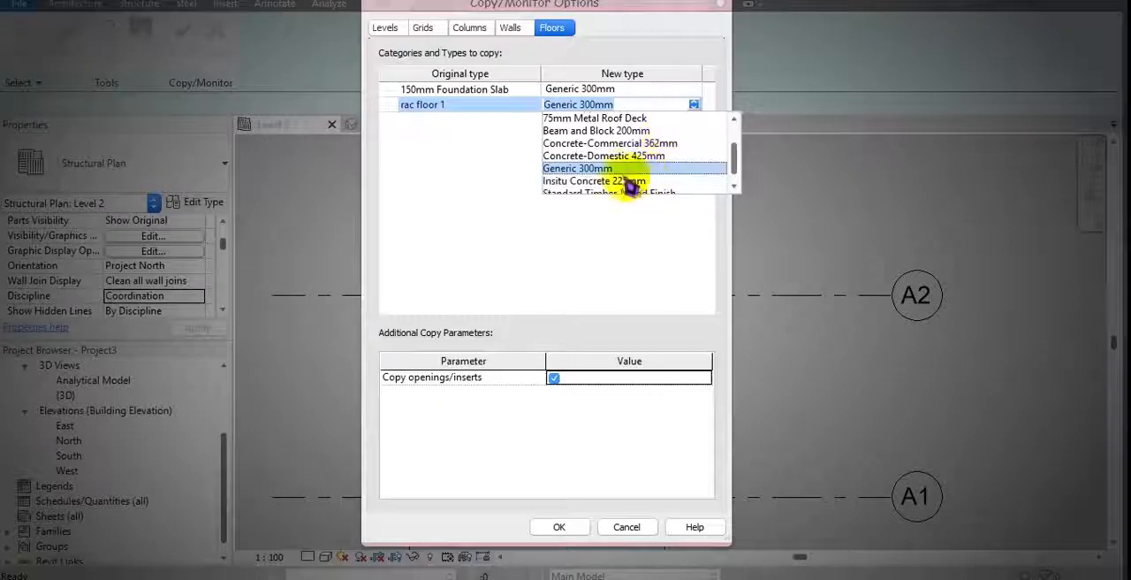
pyautogui.click(617, 156)
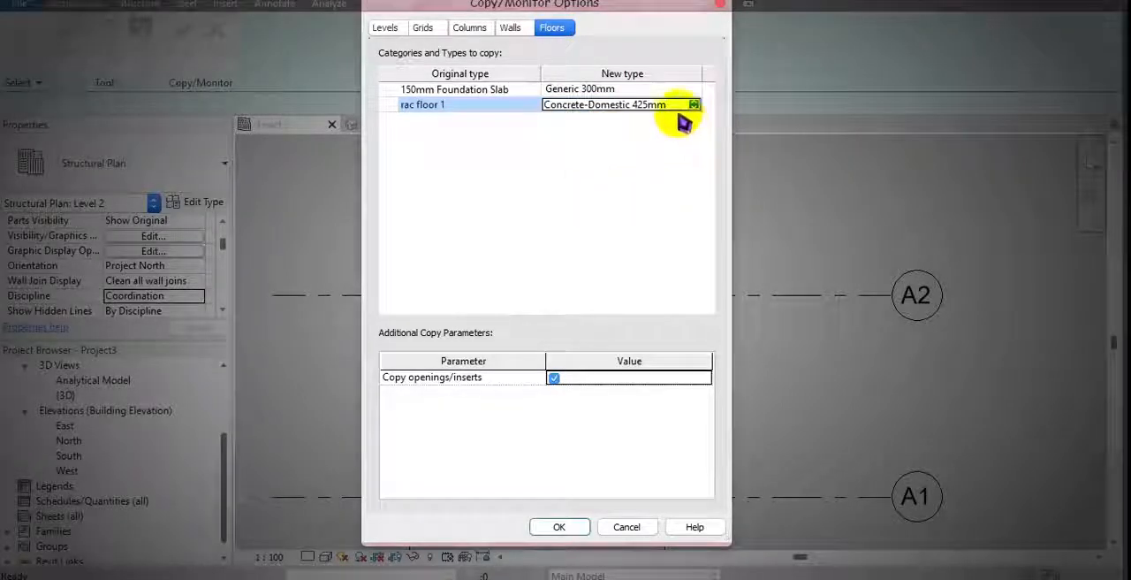
# Step: Review the additional copy parameters for walls, floors and columns, and accept the Copy/Monitor options
pyautogui.click(510, 27)
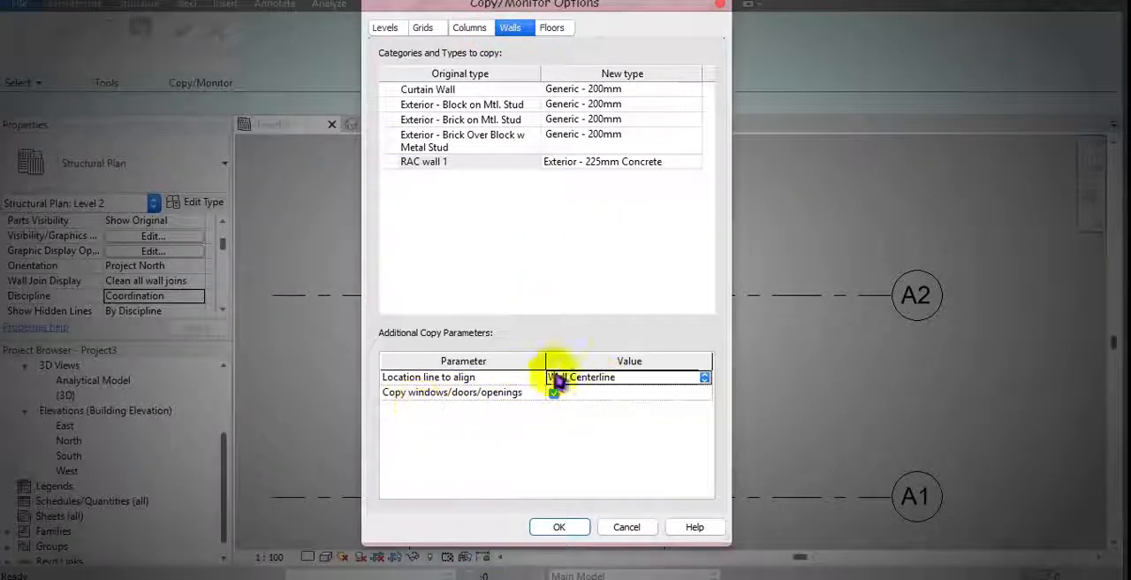
pyautogui.click(552, 28)
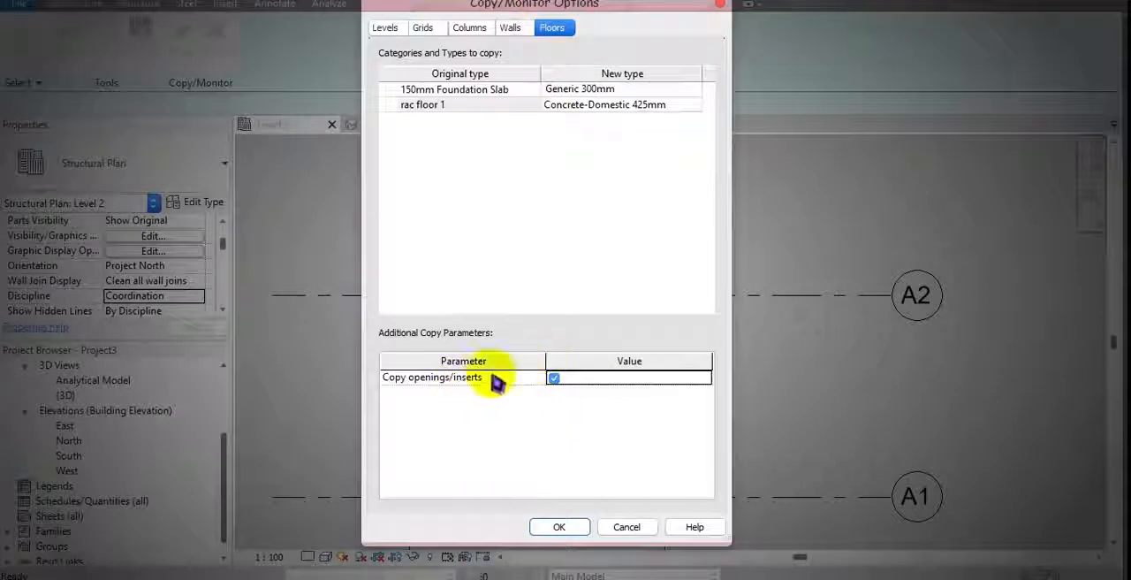
pyautogui.click(471, 28)
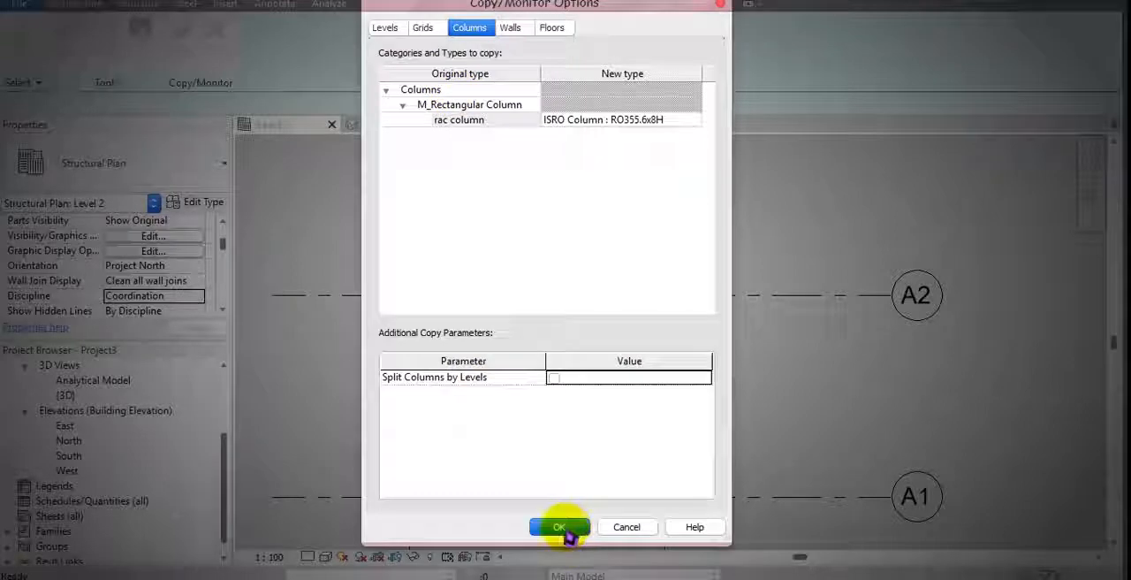
pyautogui.click(560, 527)
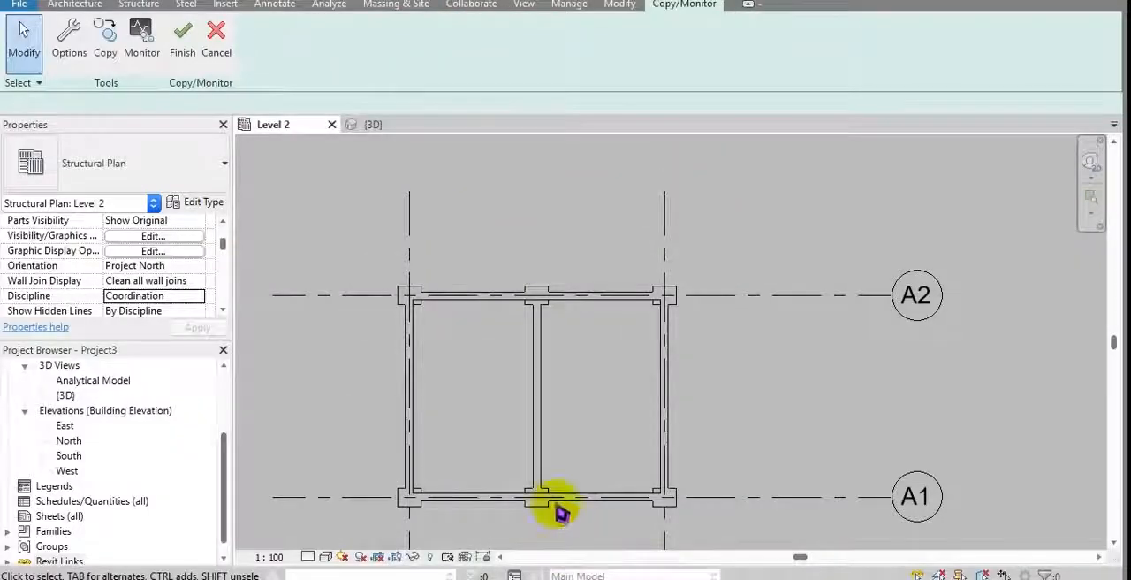
pyautogui.moveTo(415, 231); pyautogui.dragTo(368, 236, button='middle')
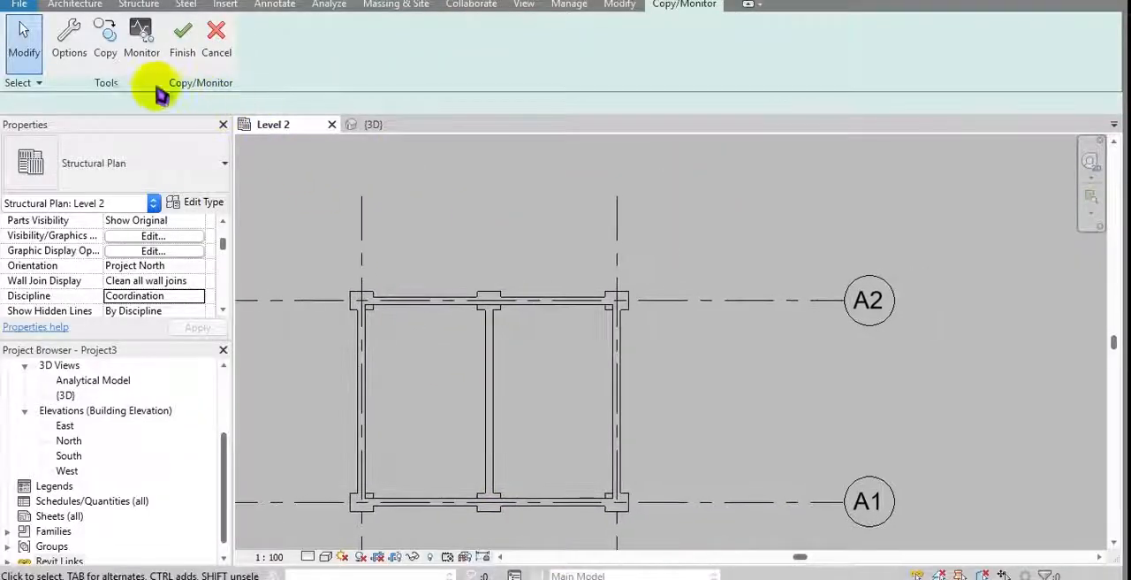
# Step: Copy the four linked grids A1, A2, B1 and b2 into the project using multiple selection
pyautogui.click(104, 53)
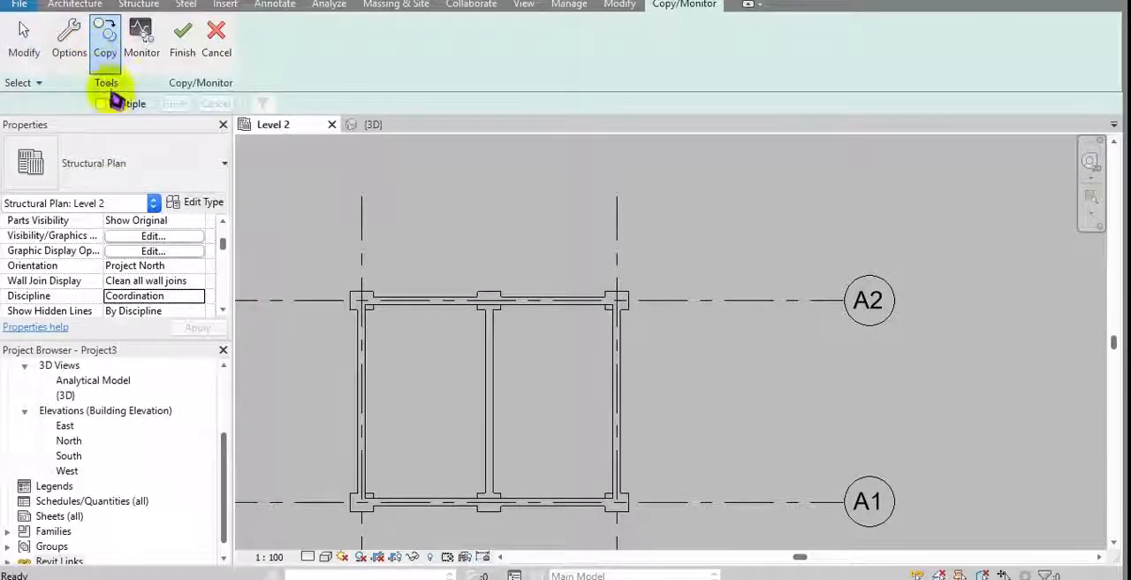
pyautogui.click(108, 104)
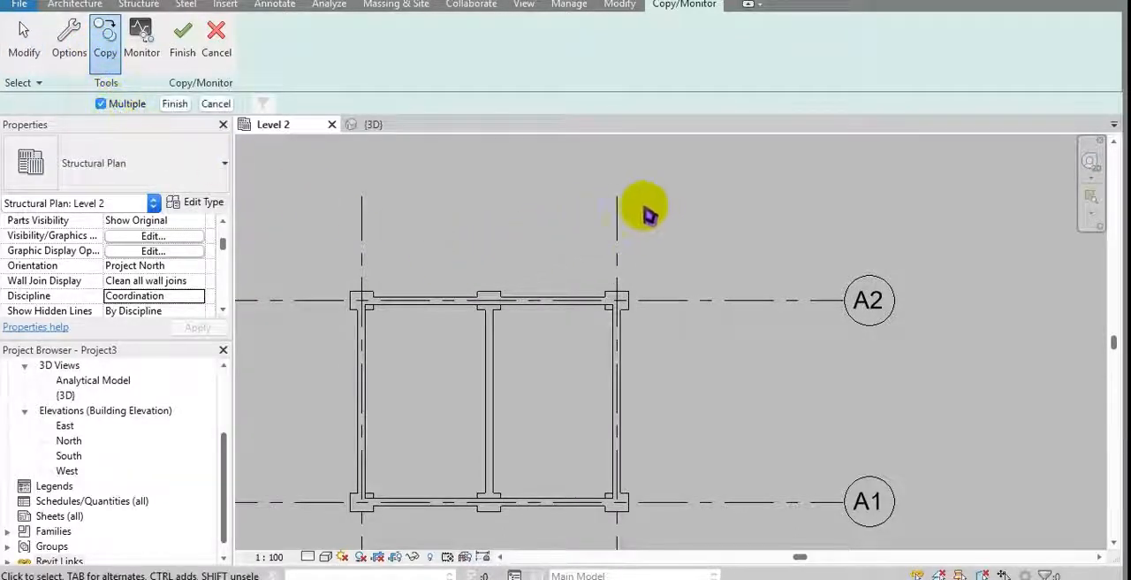
pyautogui.scroll(-1, 658, 228)
pyautogui.moveTo(323, 252); pyautogui.dragTo(325, 250)
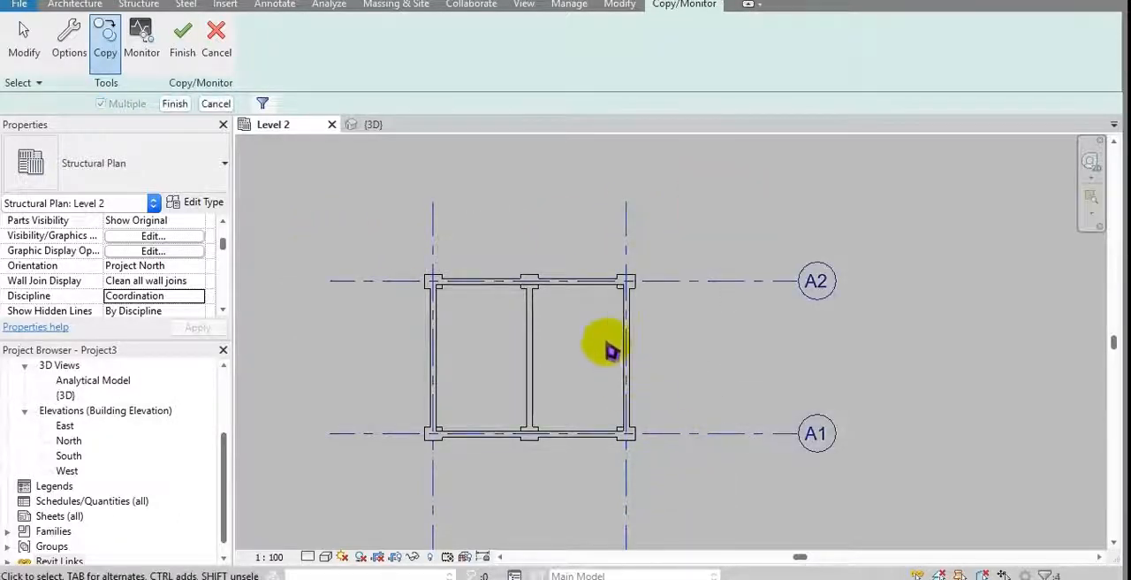
pyautogui.click(176, 104)
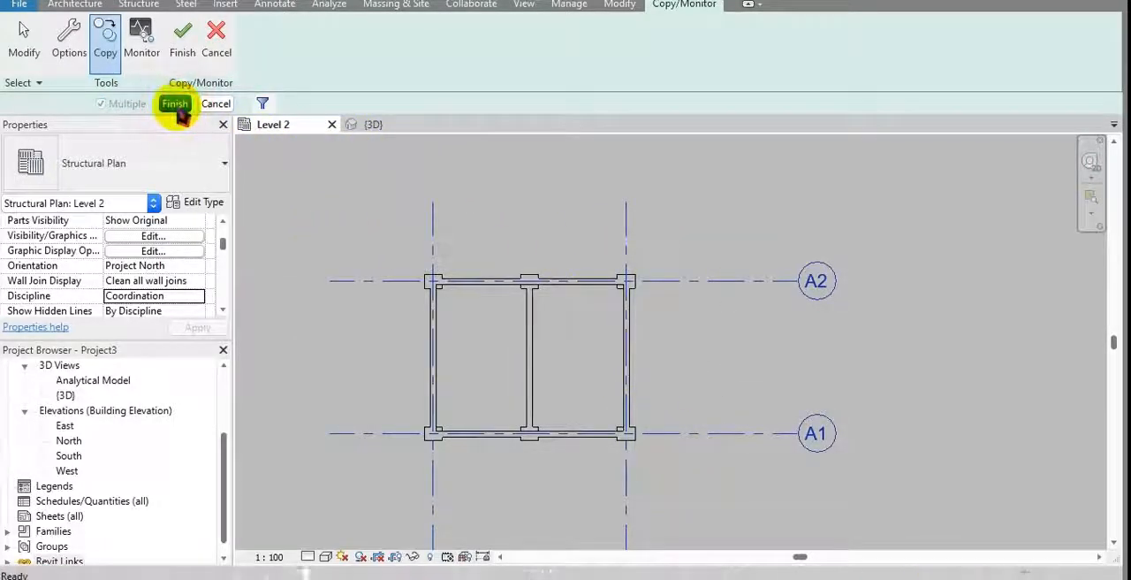
pyautogui.click(189, 48)
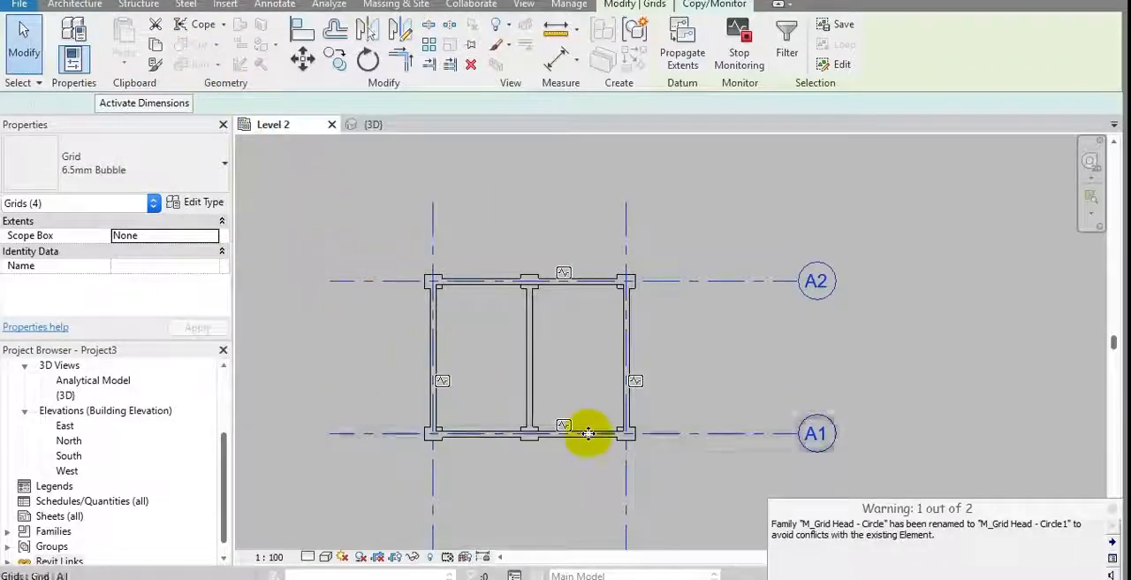
# Step: Read the grid head family warning, check the level settings in the Copy/Monitor options, and dismiss both
pyautogui.moveTo(799, 523); pyautogui.dragTo(1093, 526)
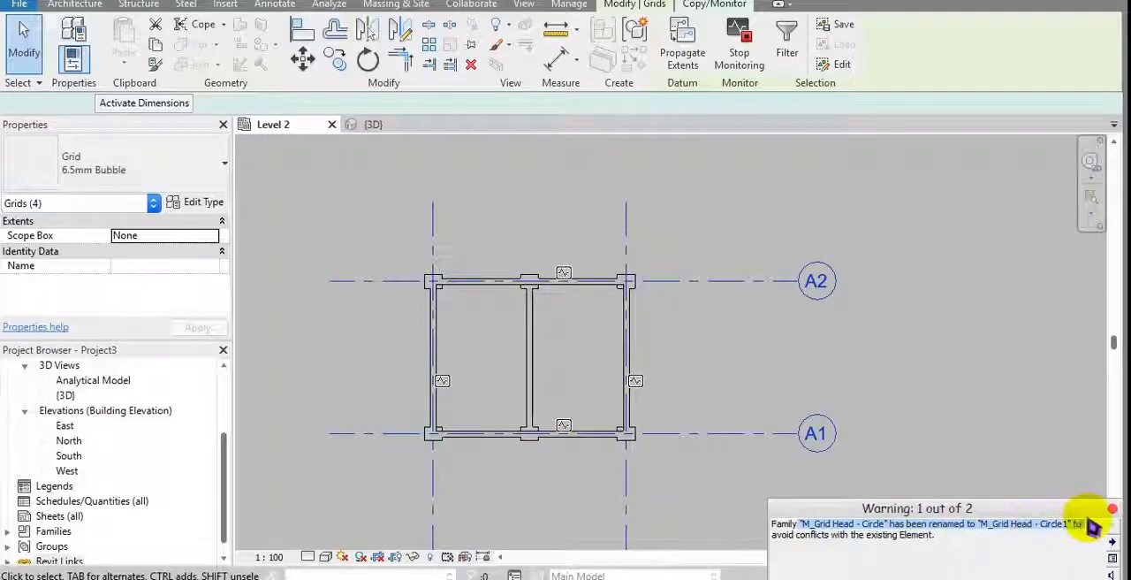
pyautogui.click(815, 523)
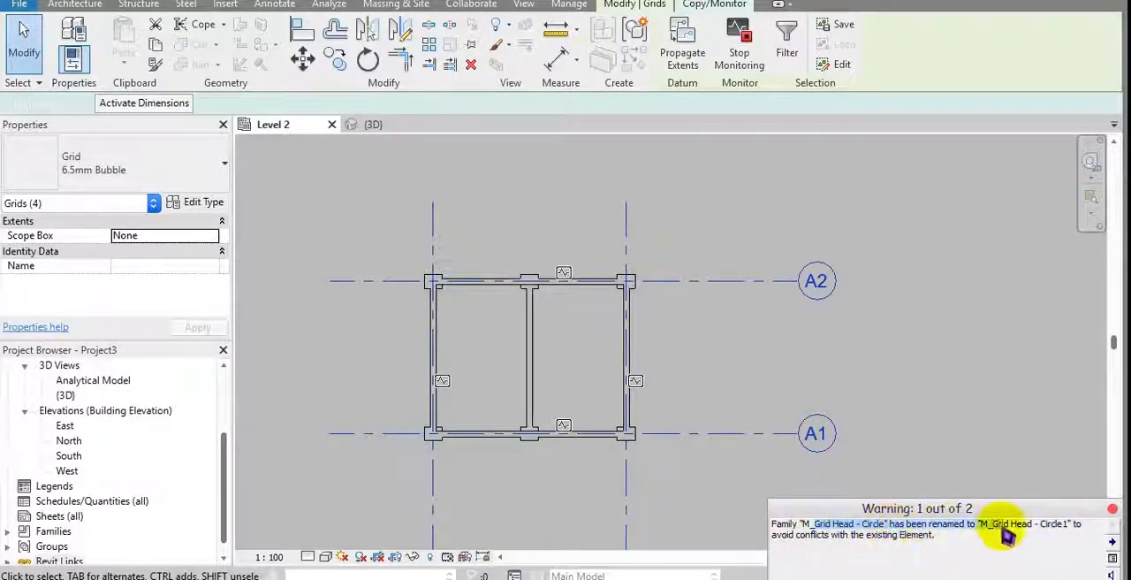
pyautogui.moveTo(824, 539); pyautogui.dragTo(973, 525)
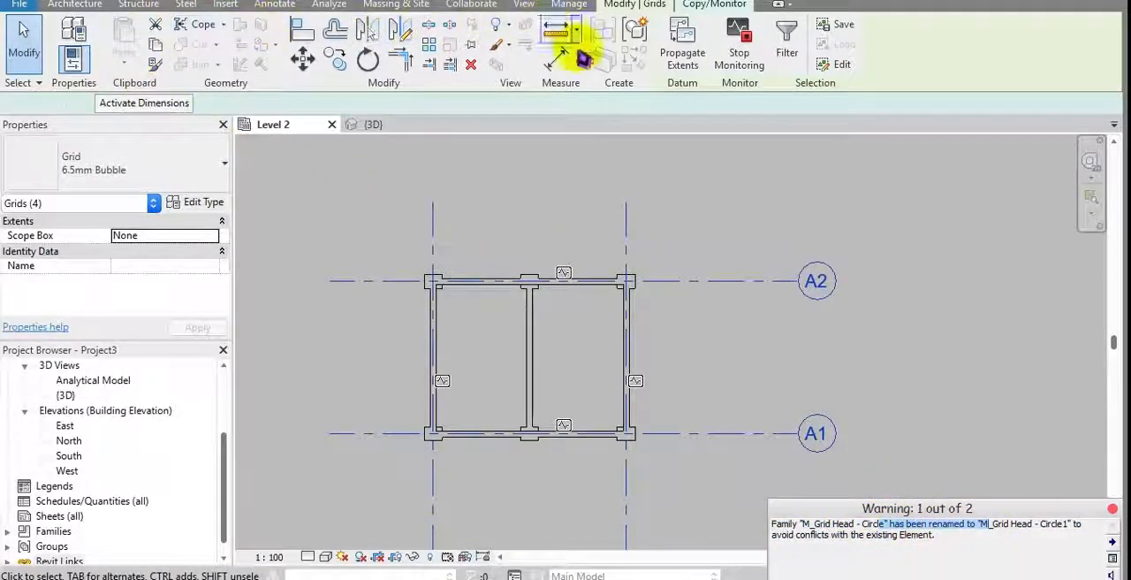
pyautogui.click(686, 7)
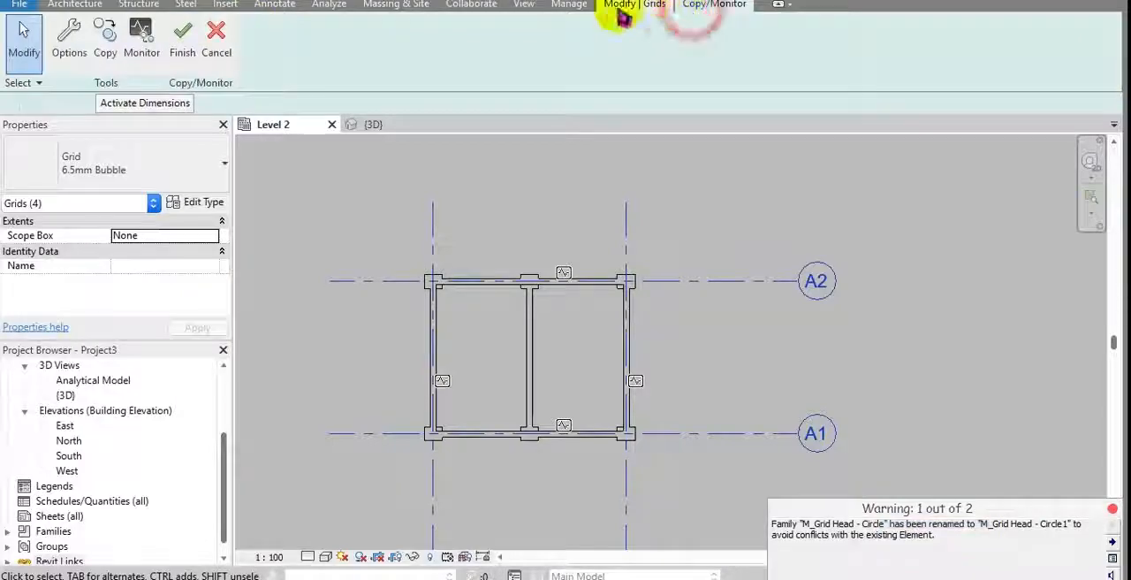
pyautogui.click(84, 46)
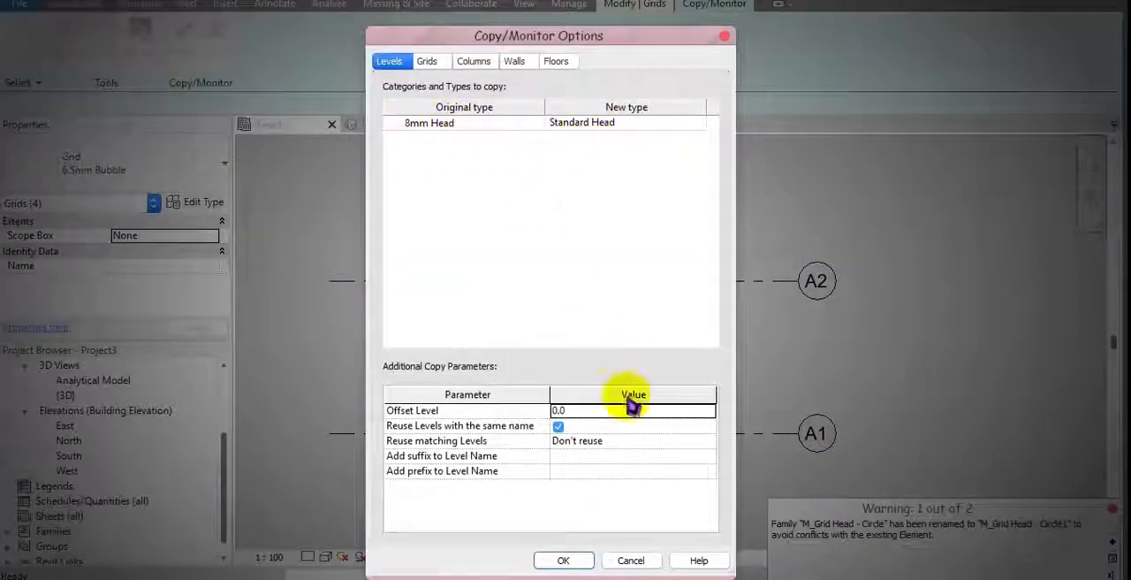
pyautogui.click(648, 562)
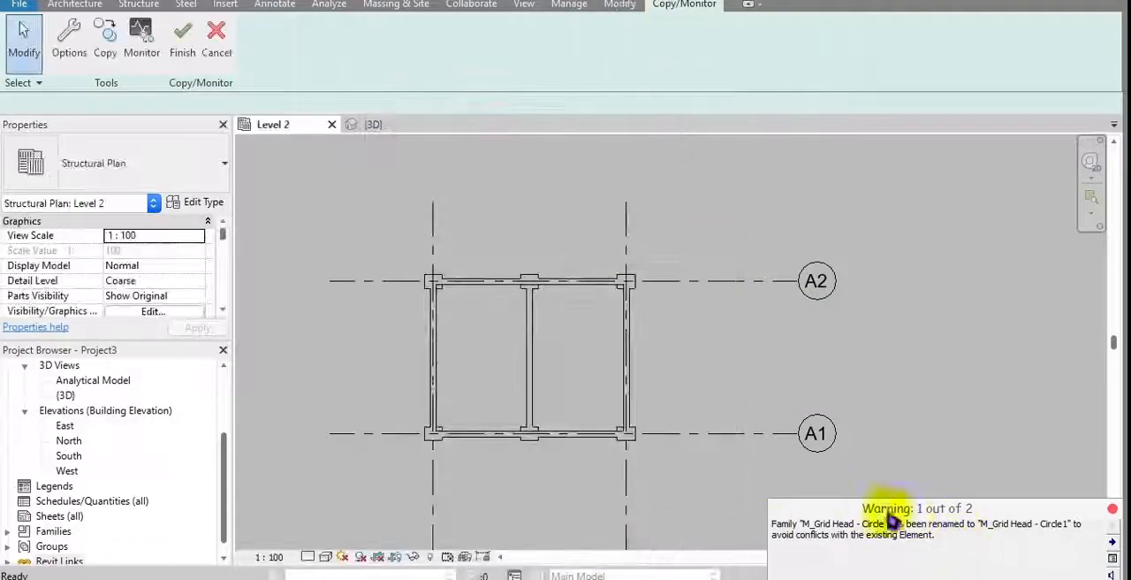
pyautogui.click(1112, 510)
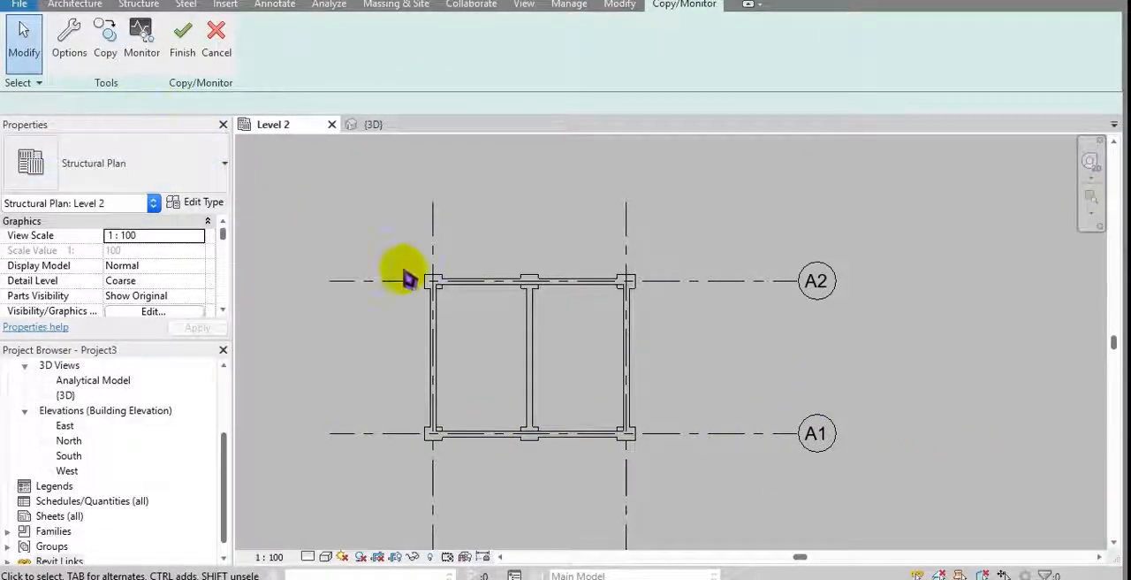
# Step: Copy all the linked walls, columns and floor of the two-room building into the project using multiple selection
pyautogui.moveTo(611, 306); pyautogui.dragTo(603, 328, button='middle')
pyautogui.scroll(-1, 608, 270)
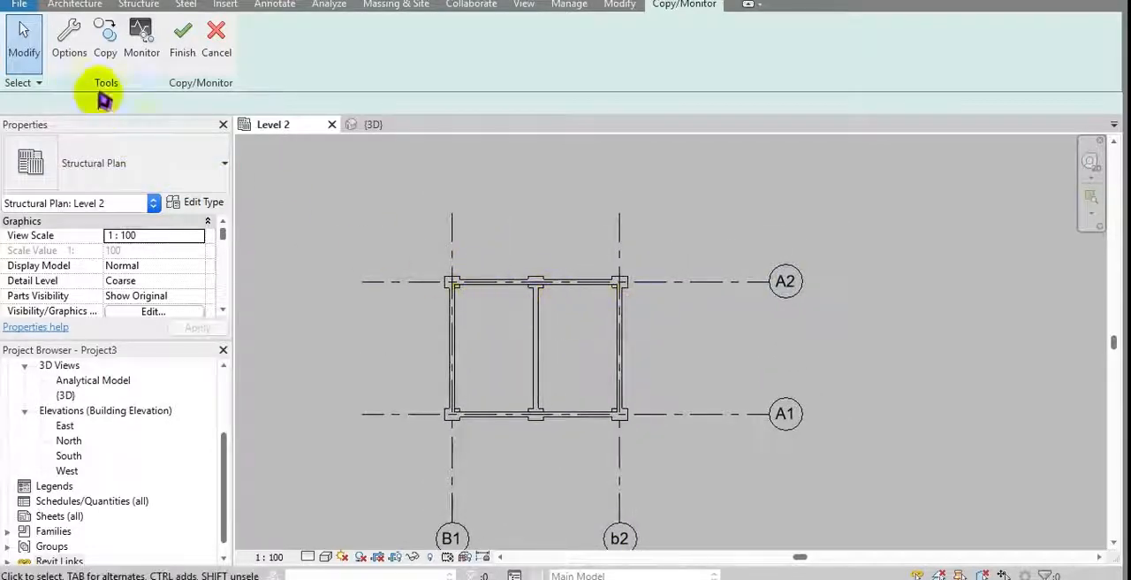
pyautogui.click(105, 40)
pyautogui.scroll(-1, 555, 354)
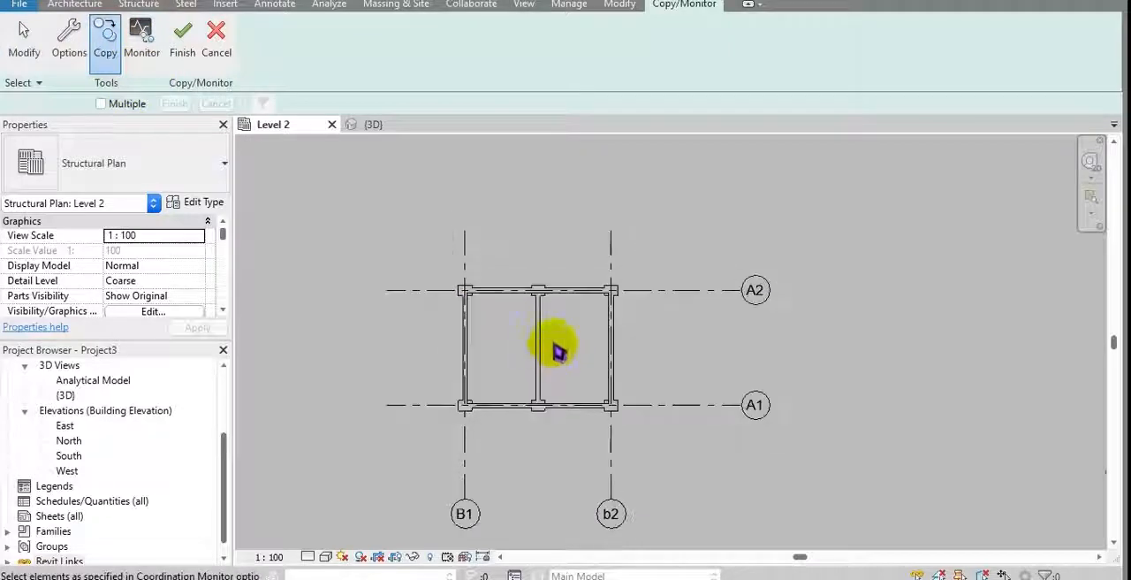
pyautogui.click(645, 263)
pyautogui.click(101, 104)
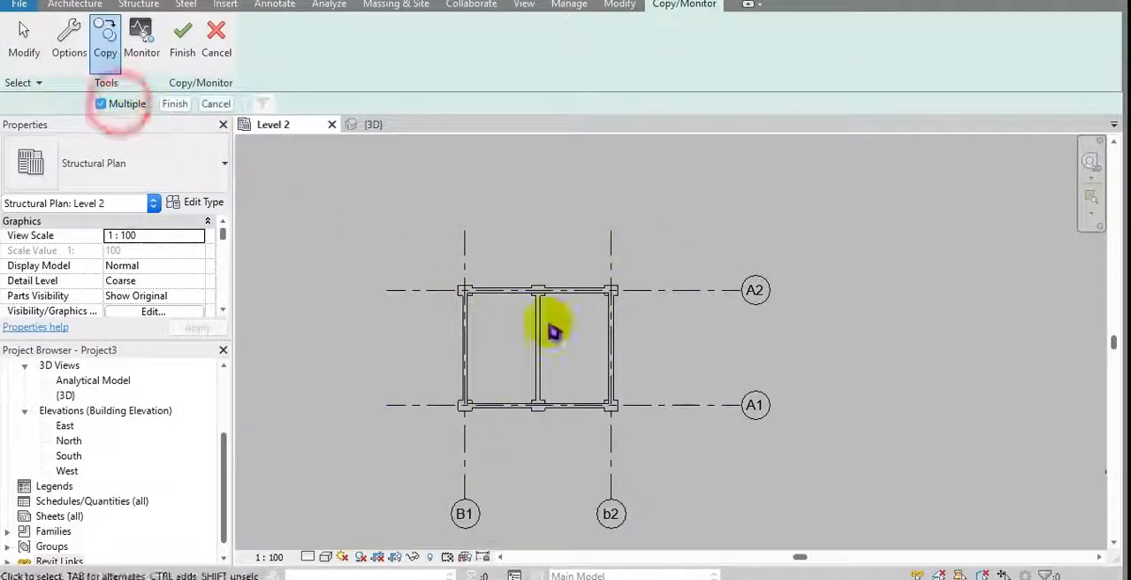
pyautogui.moveTo(647, 259); pyautogui.dragTo(654, 233)
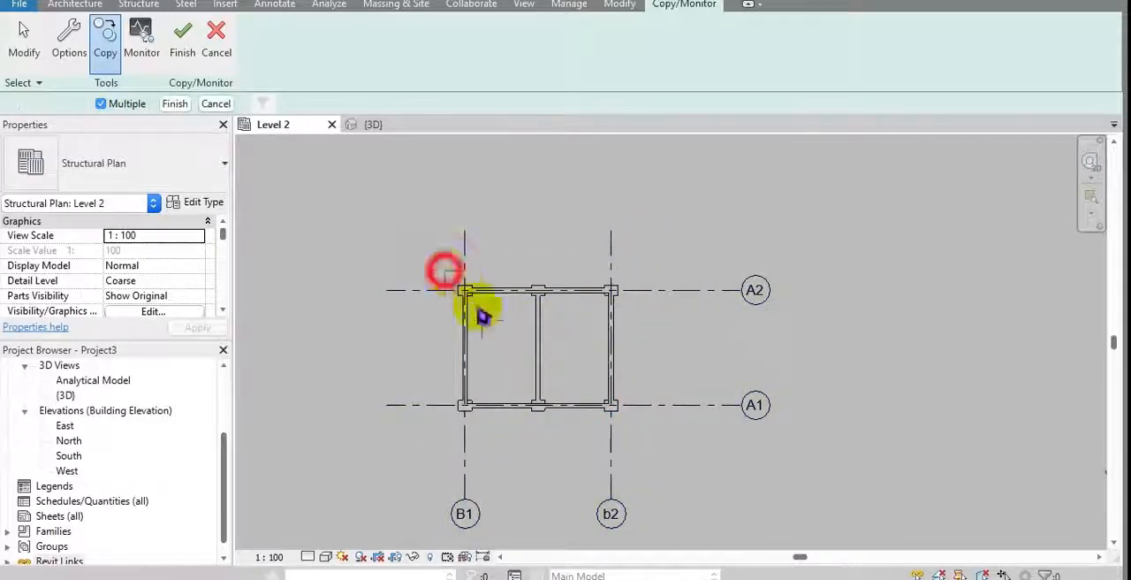
pyautogui.moveTo(445, 271); pyautogui.dragTo(679, 426)
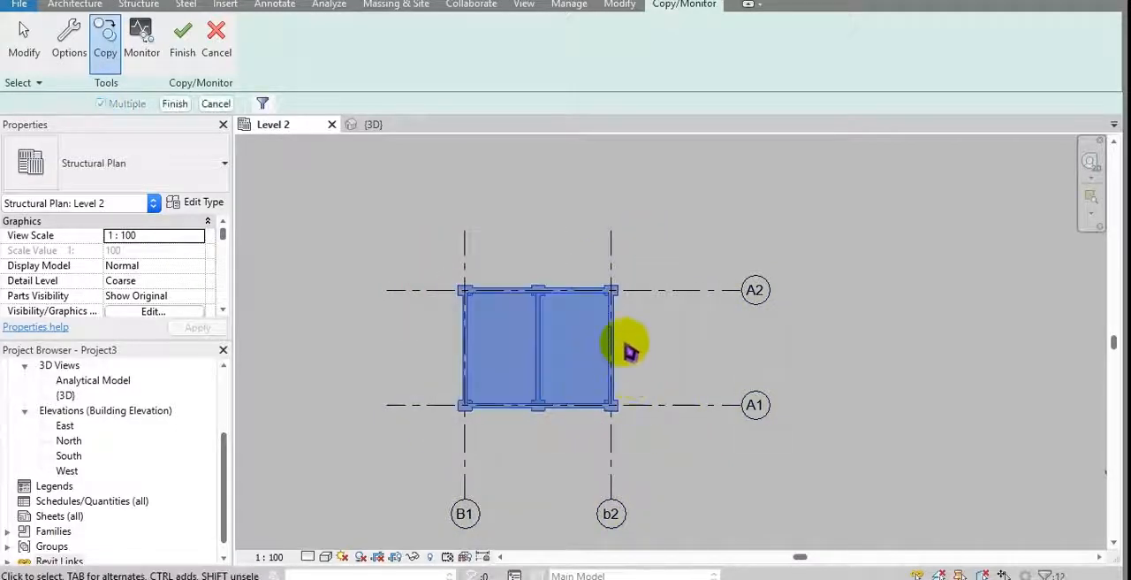
pyautogui.click(177, 109)
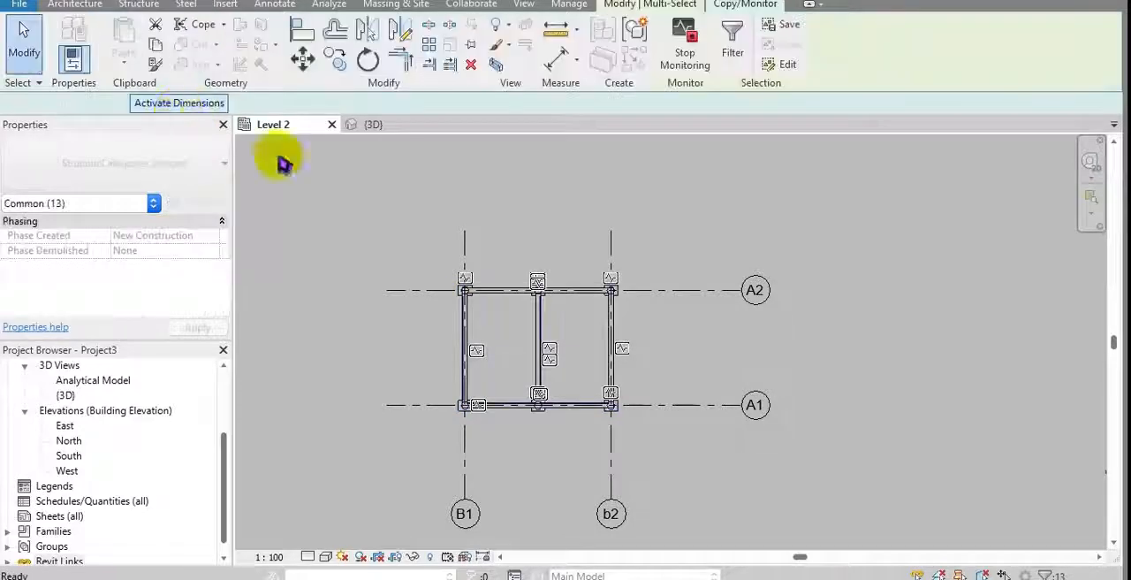
pyautogui.click(737, 362)
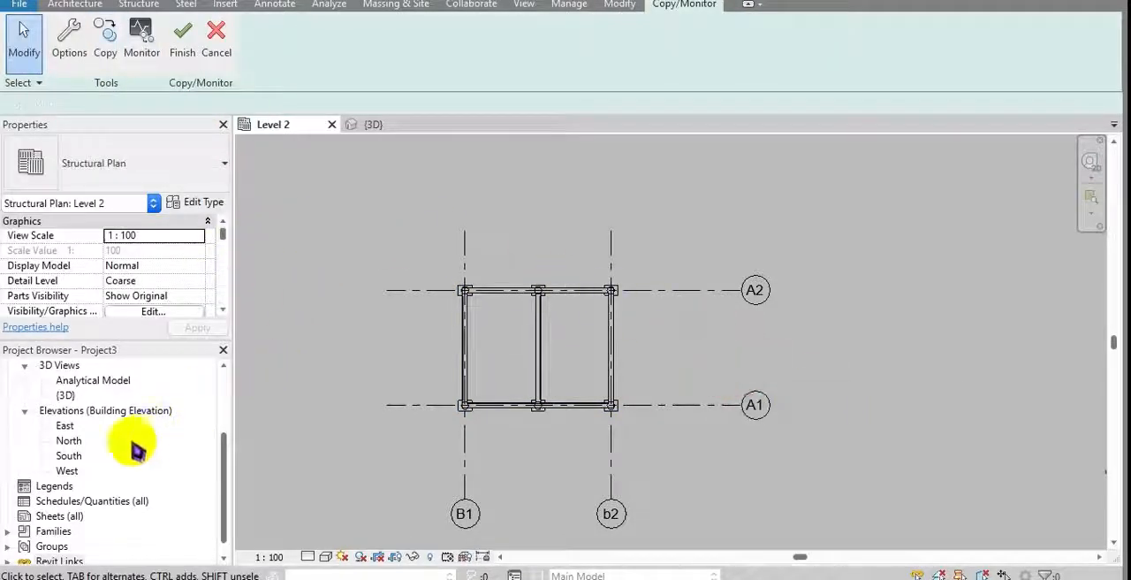
# Step: In the South elevation, copy the linked levels RAC1 and RAC2 using multiple selection and finish the Copy/Monitor session
pyautogui.doubleClick(70, 457)
pyautogui.moveTo(733, 392); pyautogui.dragTo(606, 366, button='middle')
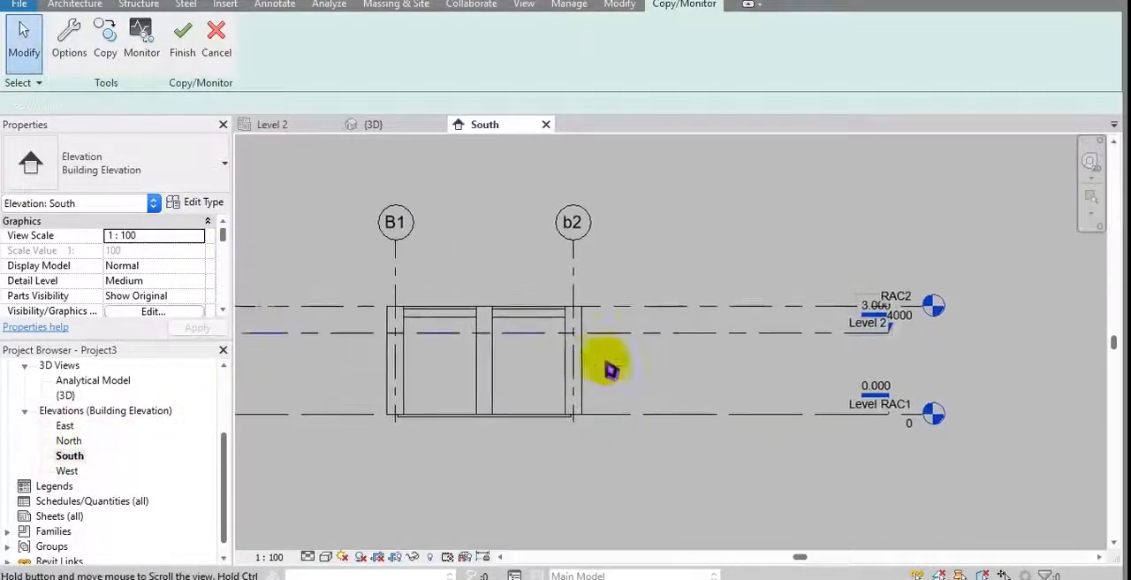
pyautogui.scroll(2, 879, 408)
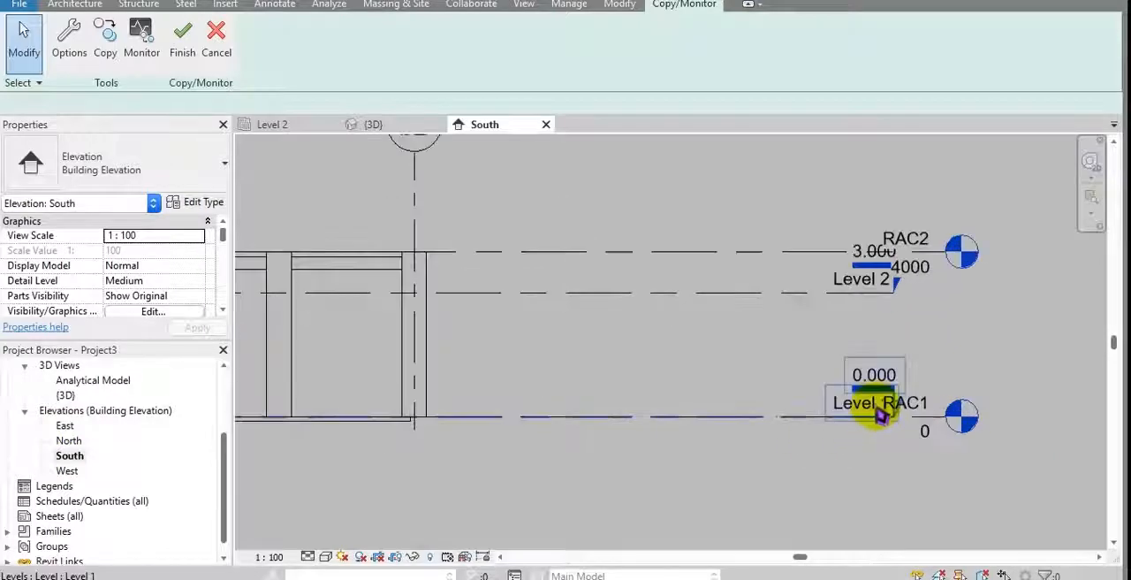
pyautogui.click(105, 55)
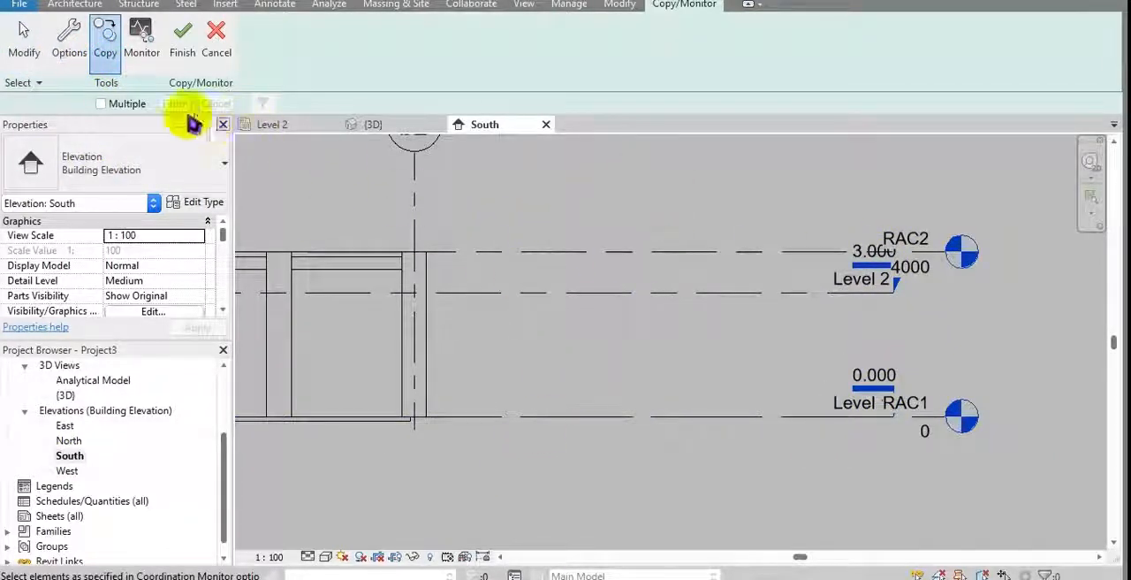
pyautogui.click(123, 100)
pyautogui.moveTo(626, 184); pyautogui.dragTo(539, 442)
pyautogui.moveTo(494, 354); pyautogui.dragTo(531, 366, button='middle')
pyautogui.moveTo(533, 319); pyautogui.dragTo(579, 330, button='middle')
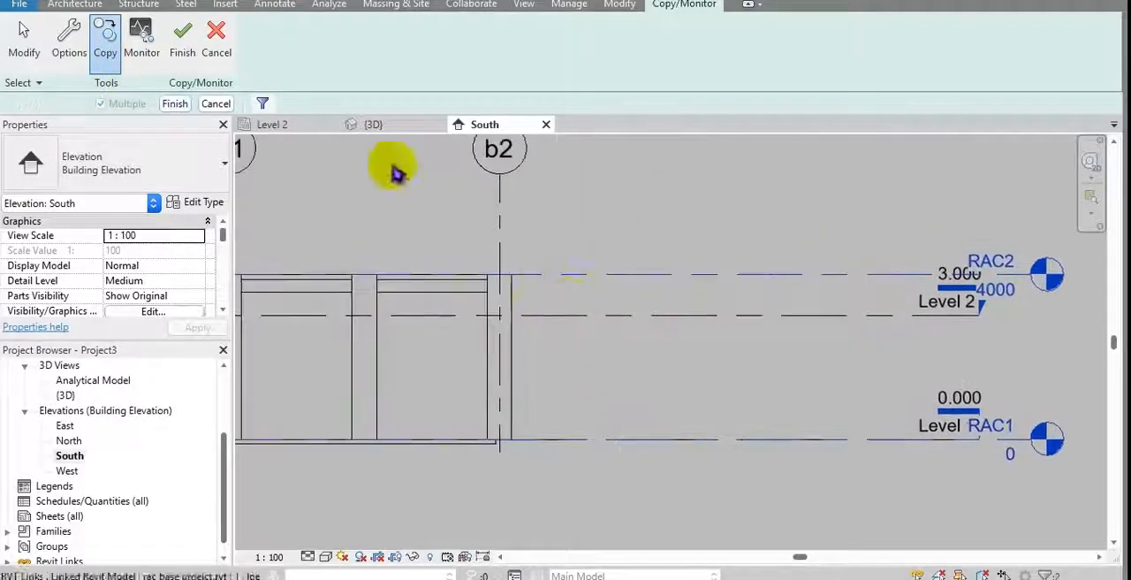
pyautogui.click(177, 104)
pyautogui.moveTo(616, 220); pyautogui.dragTo(725, 237, button='middle')
pyautogui.scroll(-1, 689, 243)
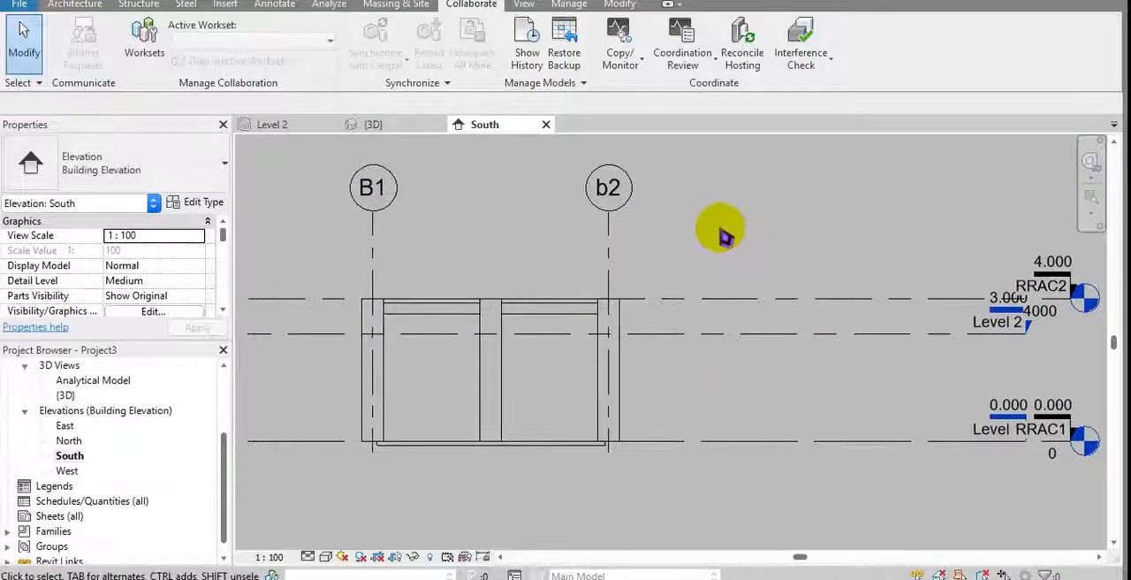
pyautogui.click(722, 228)
pyautogui.click(733, 244)
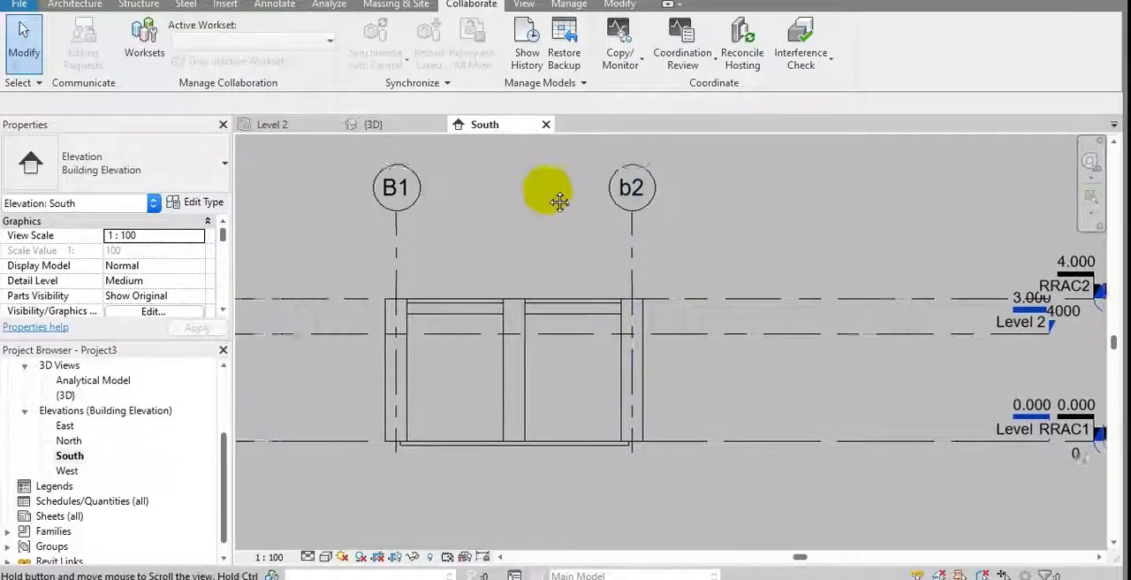
# Step: Inspect the copied structural column at grid intersection A1-b2 in the 3D view
pyautogui.click(380, 127)
pyautogui.moveTo(563, 263); pyautogui.dragTo(551, 254, button='middle')
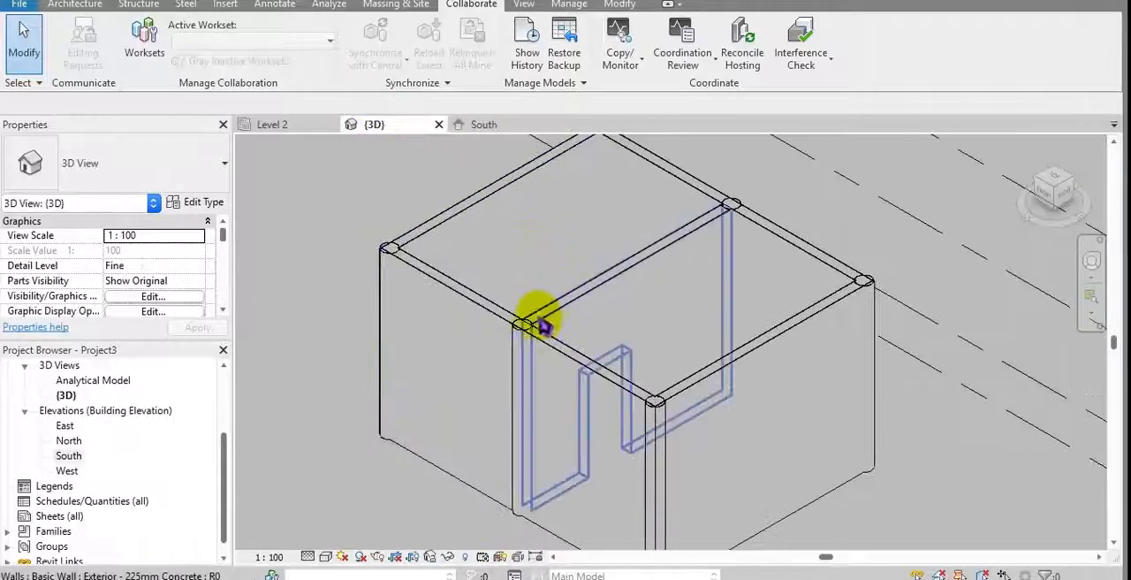
pyautogui.scroll(2, 536, 332)
pyautogui.moveTo(536, 334); pyautogui.dragTo(713, 404, button='middle')
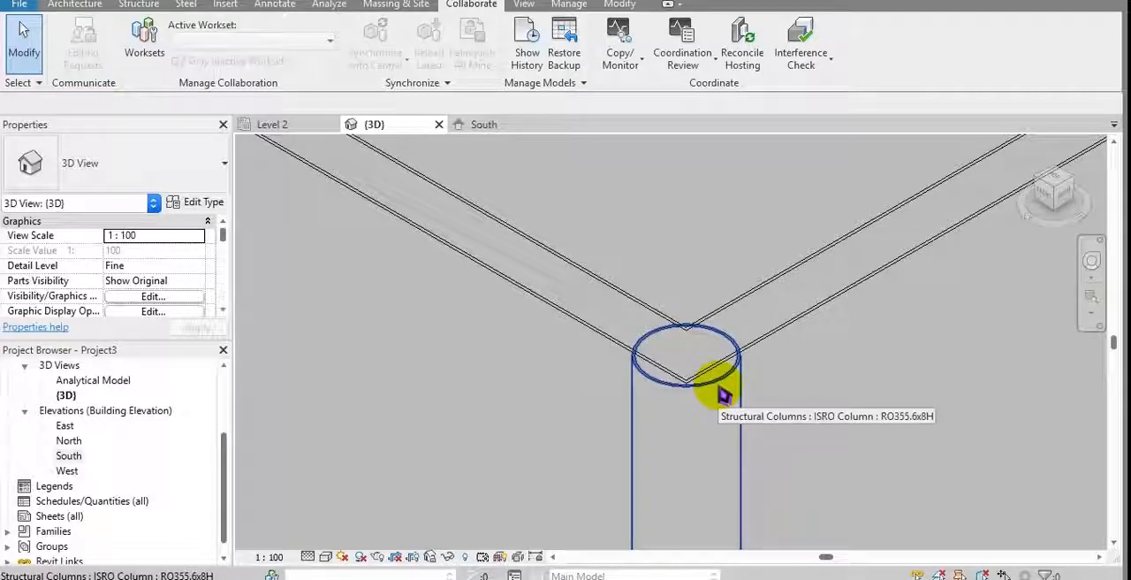
pyautogui.click(723, 393)
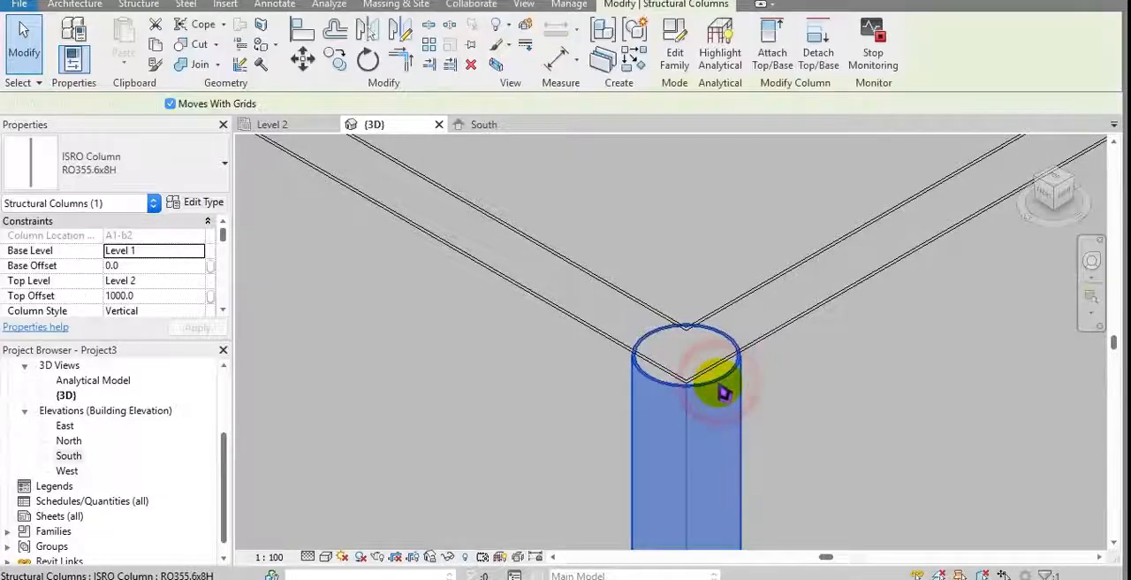
pyautogui.scroll(-4, 716, 371)
pyautogui.scroll(-3, 635, 340)
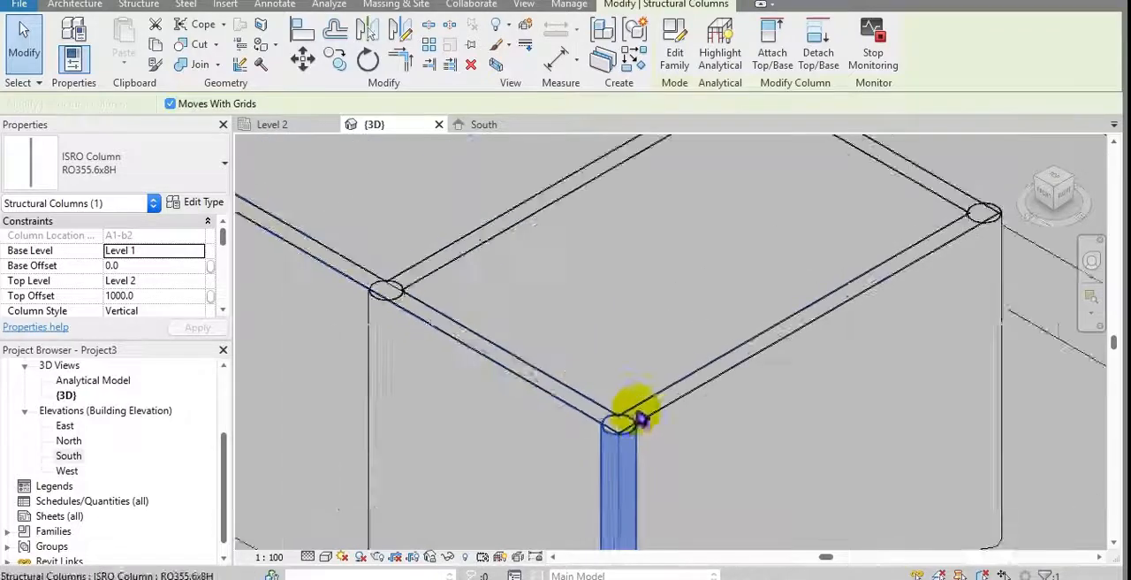
pyautogui.moveTo(631, 404)
pyautogui.keyDown('shift'); pyautogui.mouseDown(button='middle')
pyautogui.moveTo(694, 379)
pyautogui.moveTo(644, 391)
pyautogui.mouseUp(button='middle'); pyautogui.keyUp('shift')
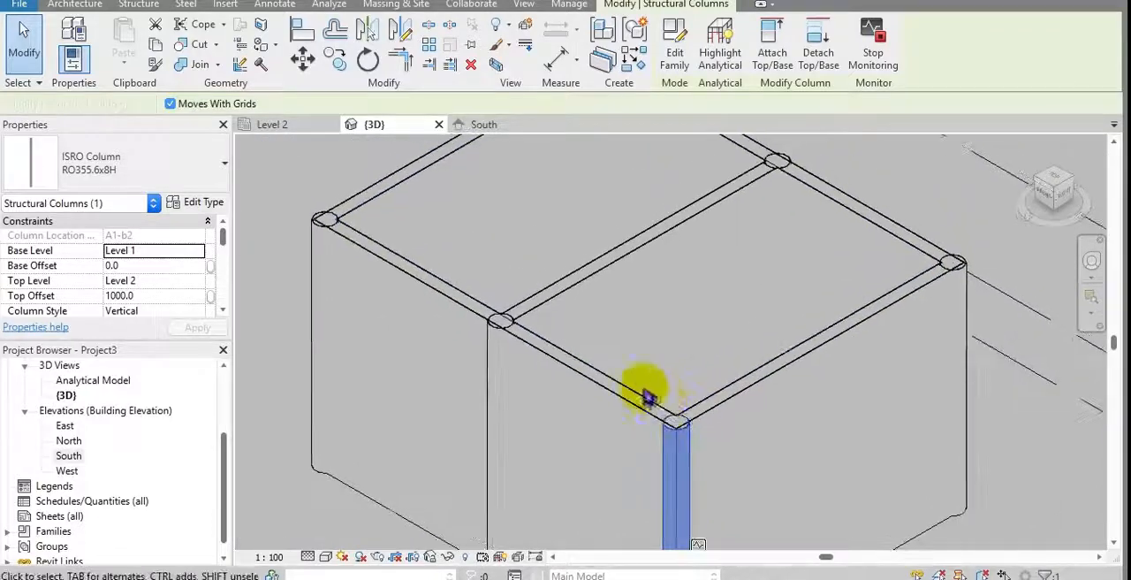
# Step: Switch the 3D view from wireframe to a shaded display
pyautogui.click(326, 555)
pyautogui.click(369, 515)
pyautogui.moveTo(589, 422); pyautogui.dragTo(519, 468, button='middle')
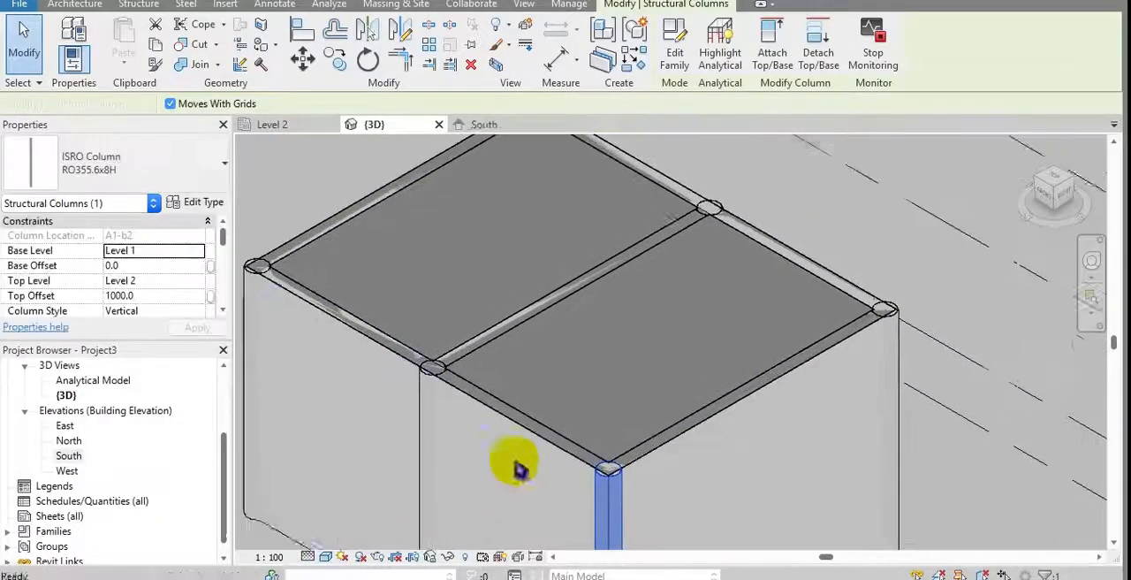
# Step: Mark the long copied Exterior - 225mm Concrete wall as structural, disable its analytical model, and check its available reinforcement options
pyautogui.moveTo(614, 302); pyautogui.dragTo(618, 349, button='middle')
pyautogui.click(659, 231)
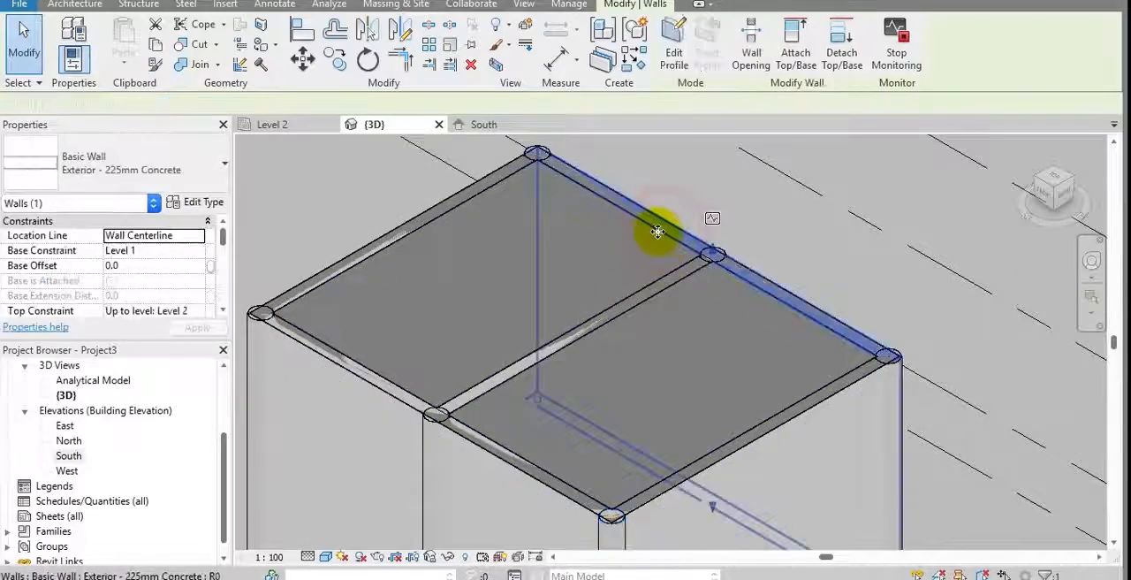
pyautogui.moveTo(653, 232); pyautogui.dragTo(619, 209, button='middle')
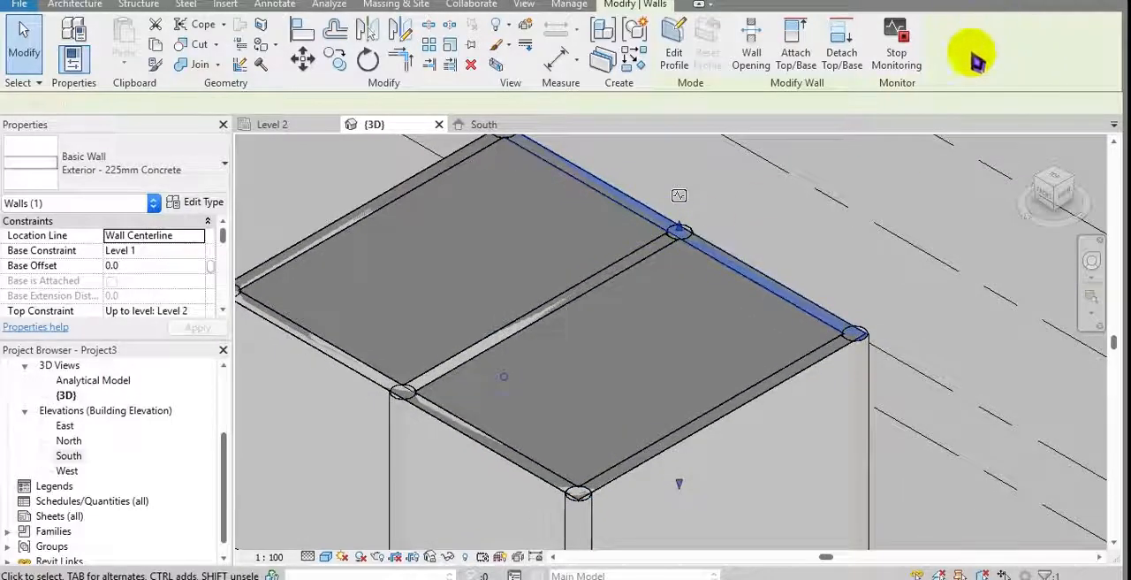
pyautogui.keyDown('shift'); pyautogui.moveTo(855, 292); pyautogui.dragTo(343, 267, button='middle'); pyautogui.keyUp('shift')
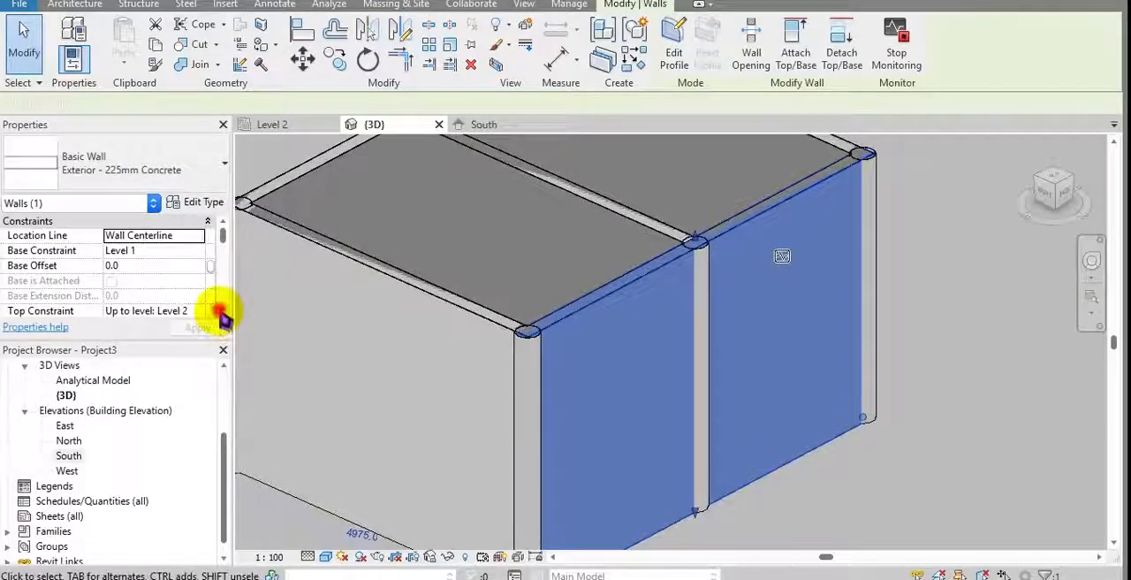
pyautogui.scroll(-5, 221, 315)
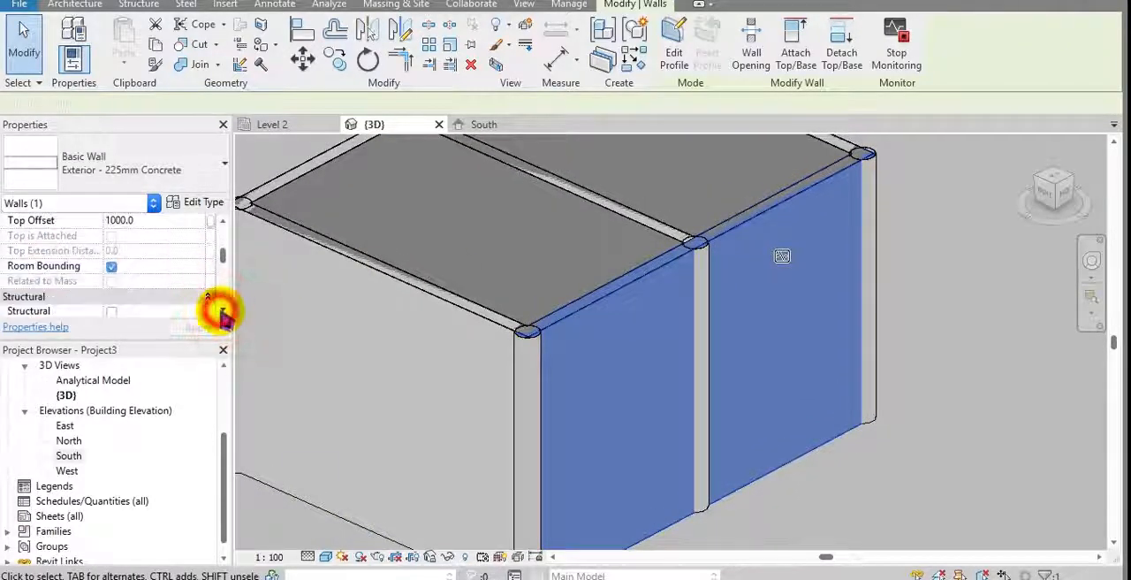
pyautogui.scroll(-2, 222, 311)
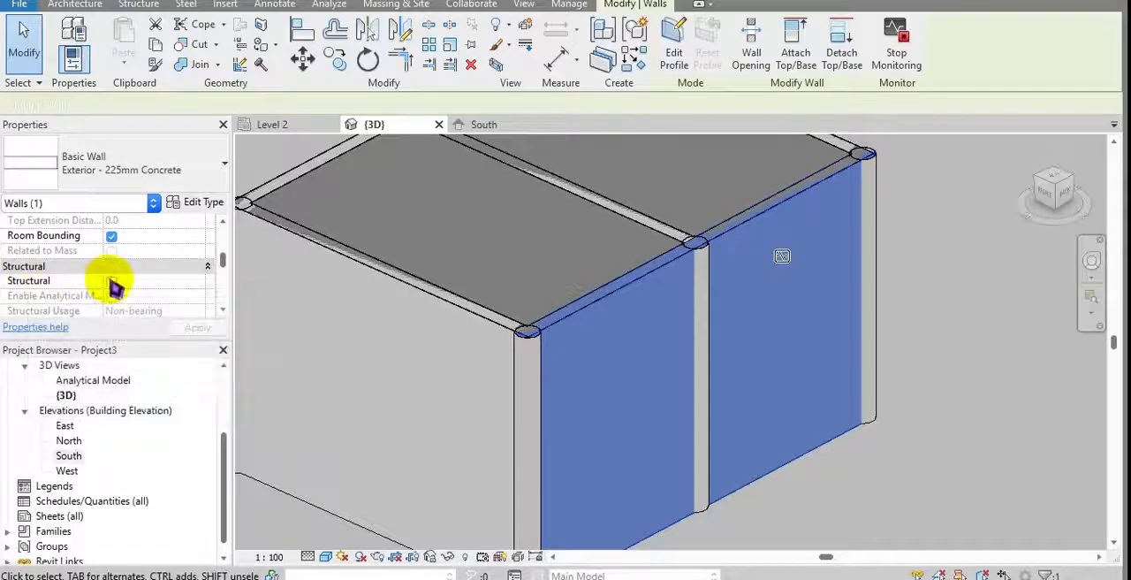
pyautogui.keyDown('shift'); pyautogui.moveTo(296, 313); pyautogui.dragTo(477, 343, button='middle'); pyautogui.keyUp('shift')
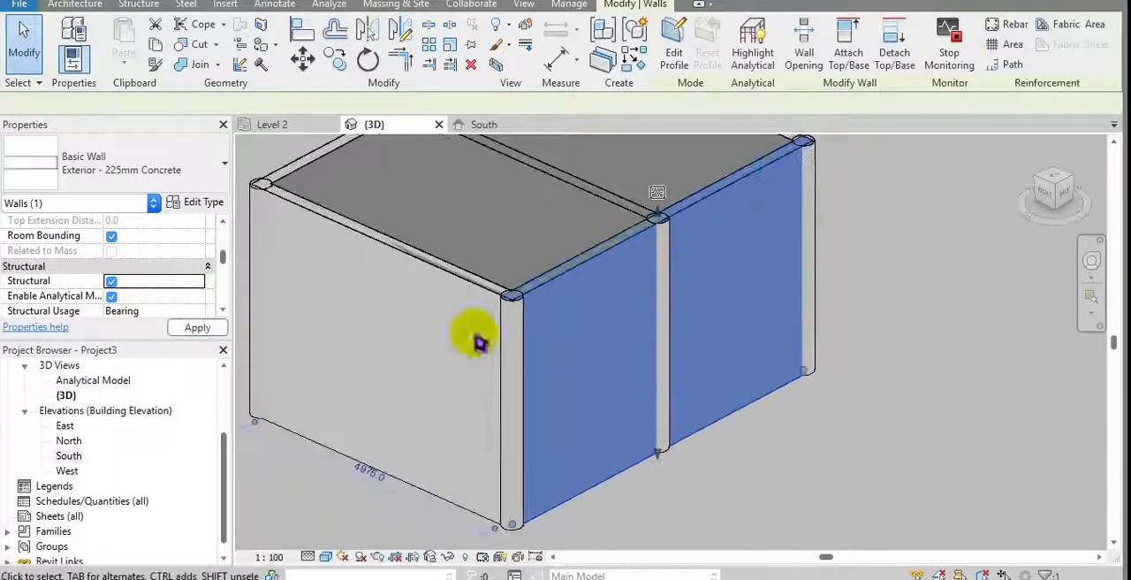
pyautogui.click(112, 296)
pyautogui.click(760, 472)
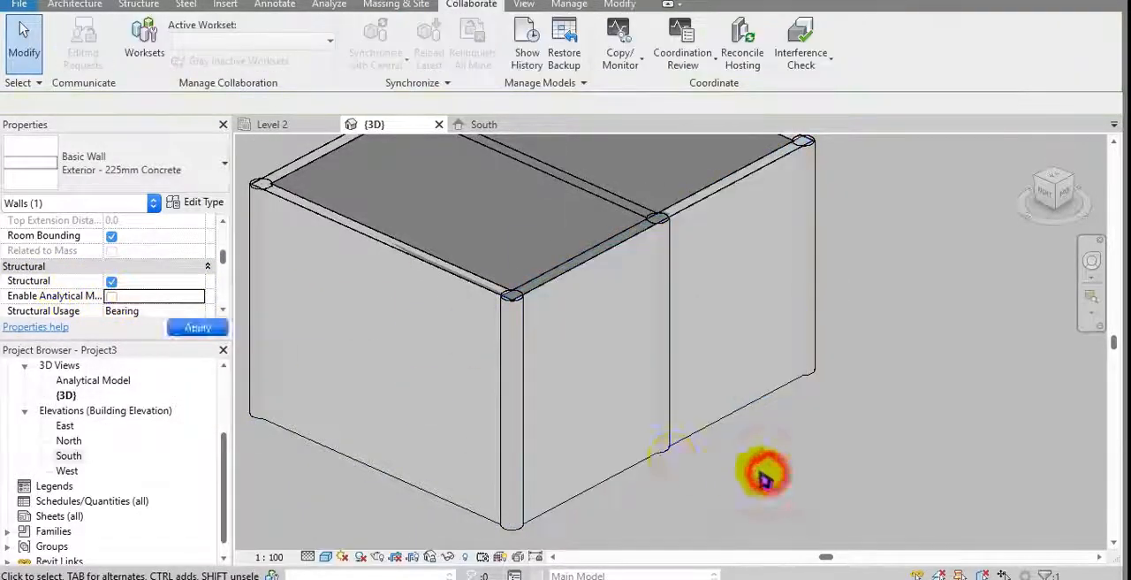
pyautogui.click(638, 468)
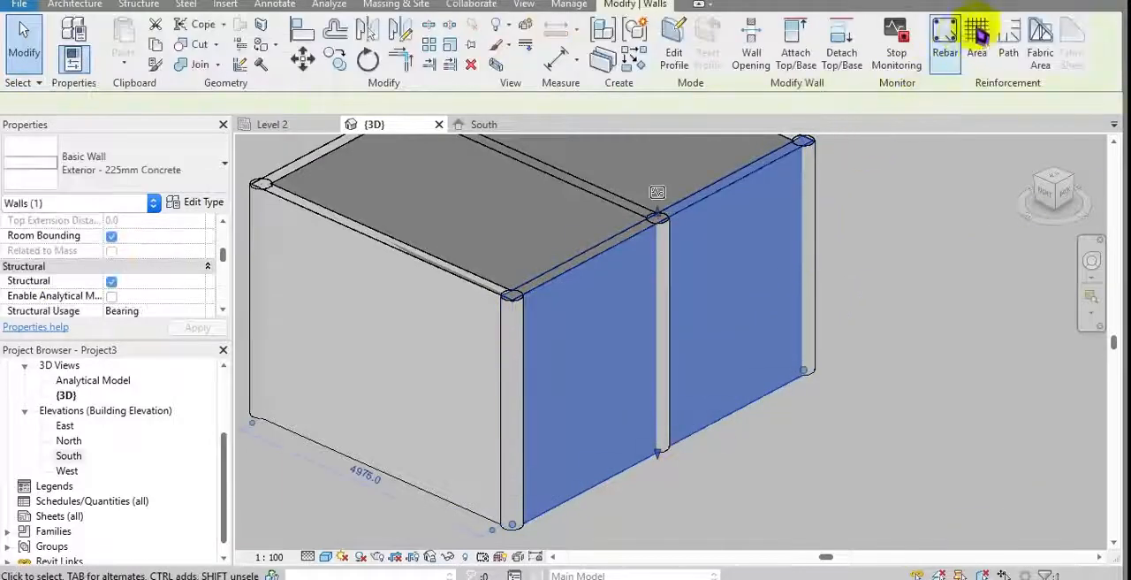
pyautogui.click(943, 291)
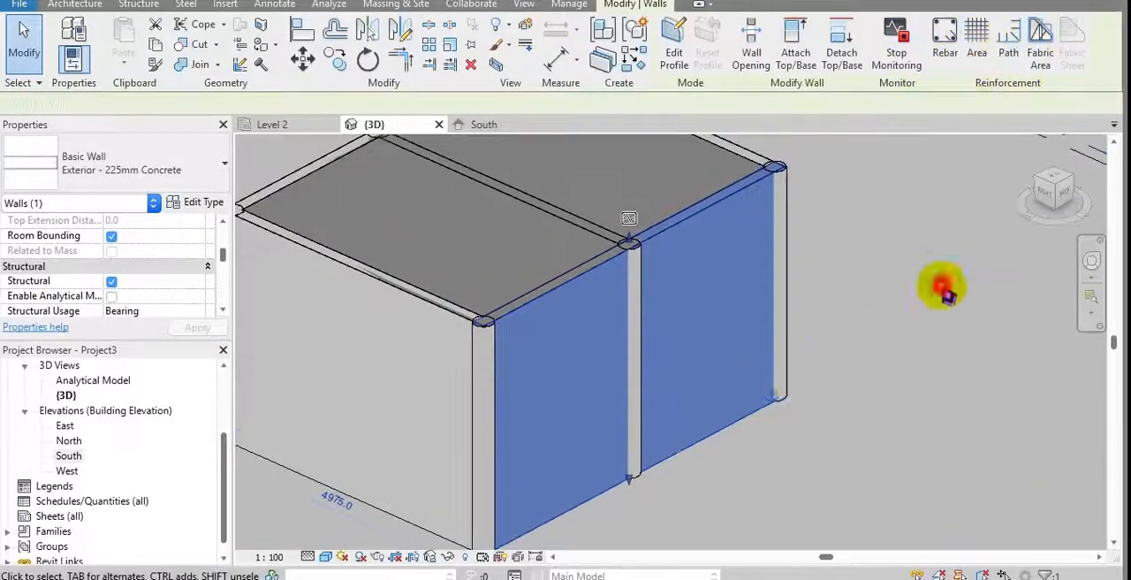
# Step: Draw a rectangle of Generic - 200mm structural walls, about 2300 mm wide, beside the building and check one wall's structural properties
pyautogui.click(76, 4)
pyautogui.click(138, 4)
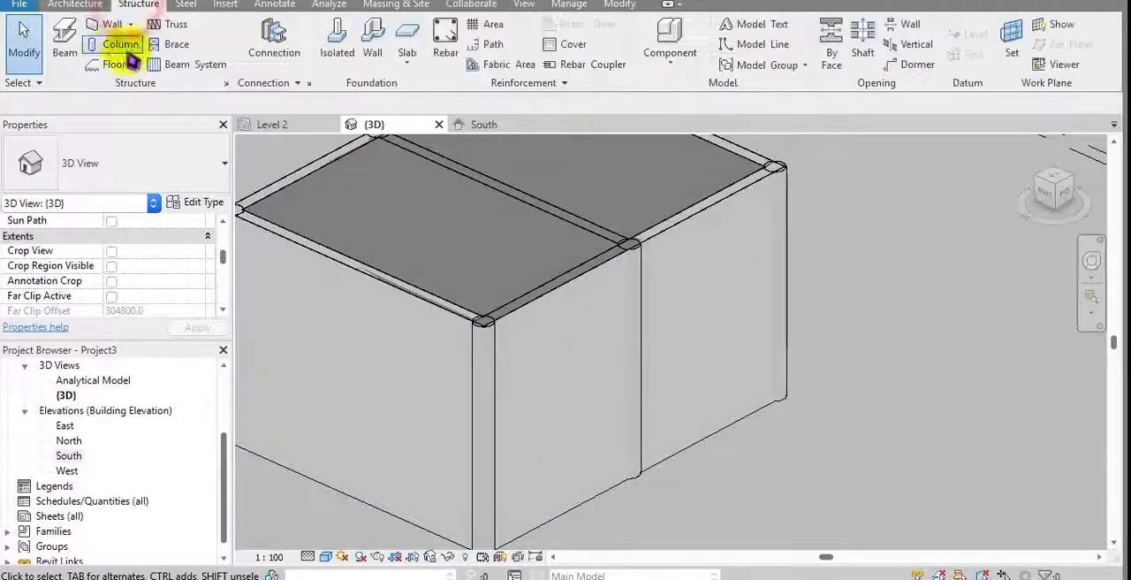
pyautogui.click(106, 25)
pyautogui.scroll(-2, 551, 253)
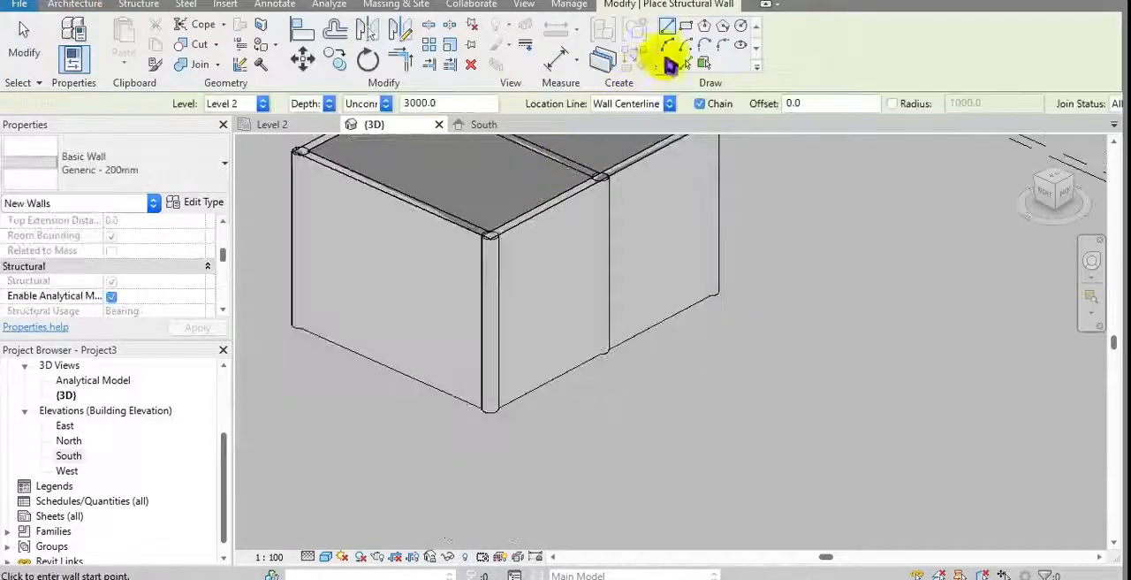
pyautogui.click(688, 27)
pyautogui.click(879, 257)
pyautogui.click(833, 379)
pyautogui.scroll(3, 889, 372)
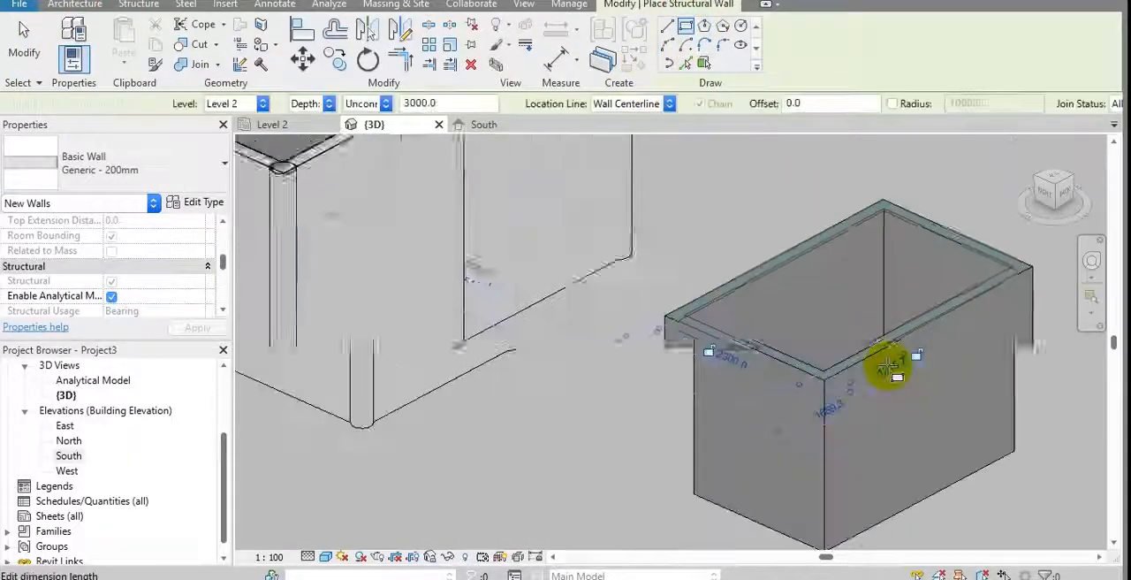
pyautogui.press('Escape')
pyautogui.press('Escape')
pyautogui.click(897, 336)
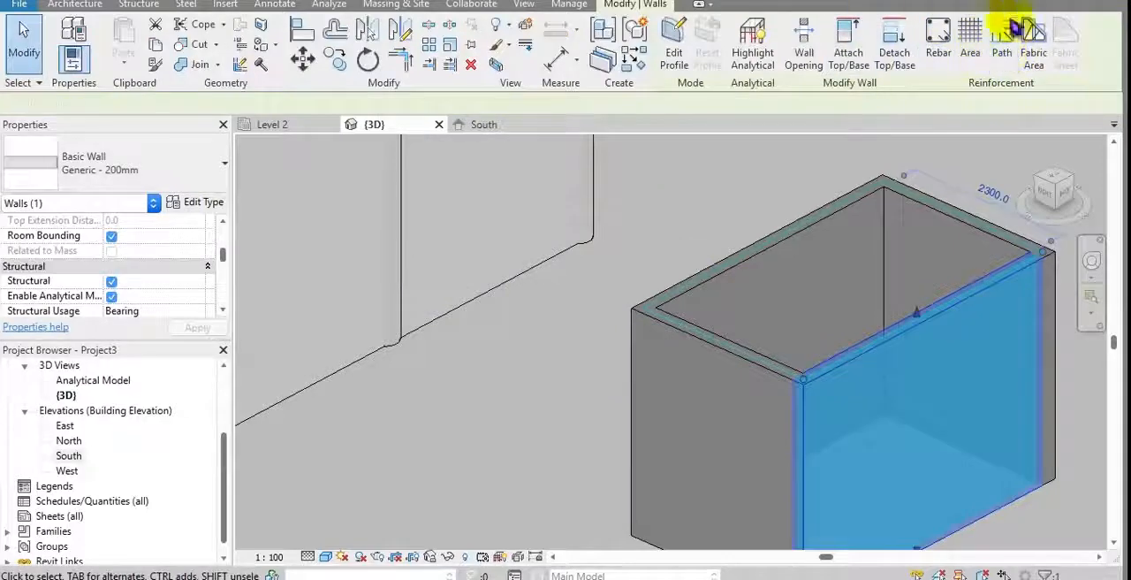
pyautogui.click(601, 260)
# Step: Mark the copied Concrete-Domestic 425mm floor as structural and disable its analytical model
pyautogui.moveTo(604, 263); pyautogui.dragTo(784, 385, button='middle')
pyautogui.scroll(-2, 716, 374)
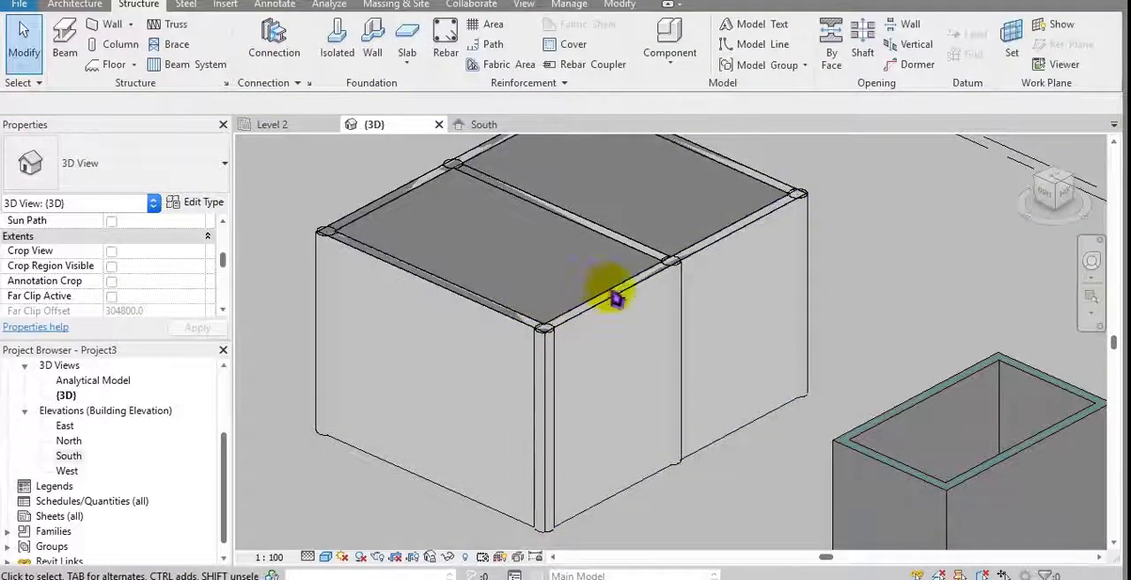
pyautogui.click(614, 294)
pyautogui.moveTo(613, 294); pyautogui.dragTo(594, 302, button='middle')
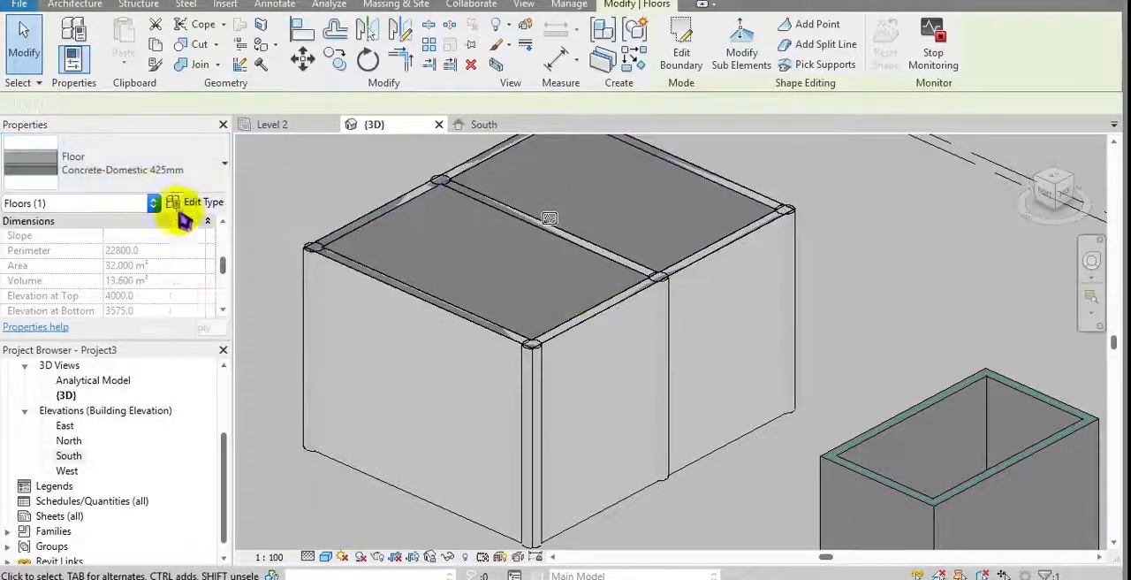
pyautogui.scroll(-1, 189, 272)
pyautogui.scroll(3, 184, 271)
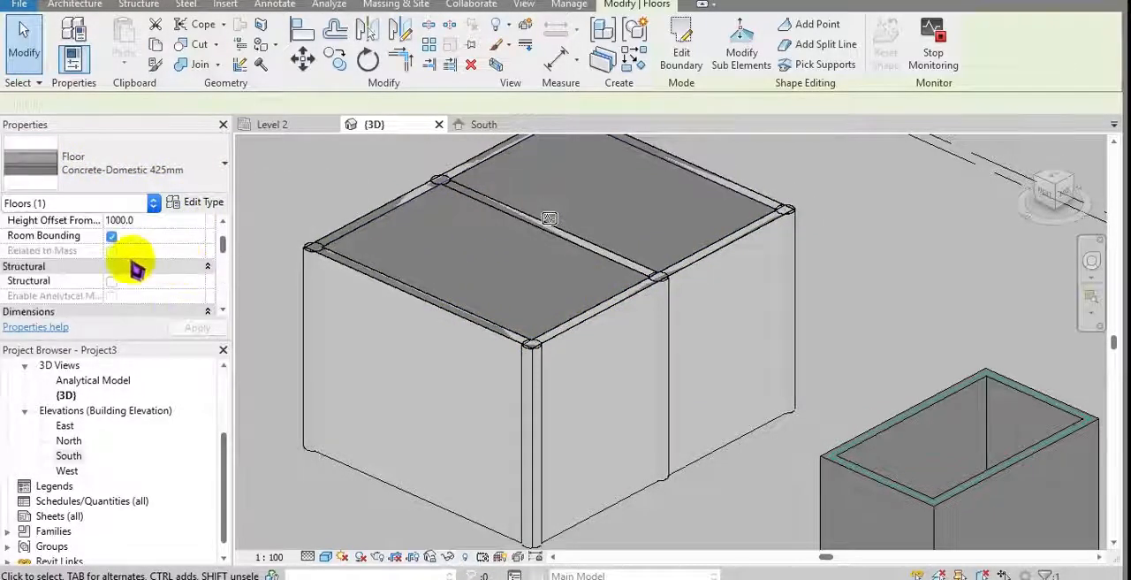
pyautogui.click(112, 281)
pyautogui.click(113, 297)
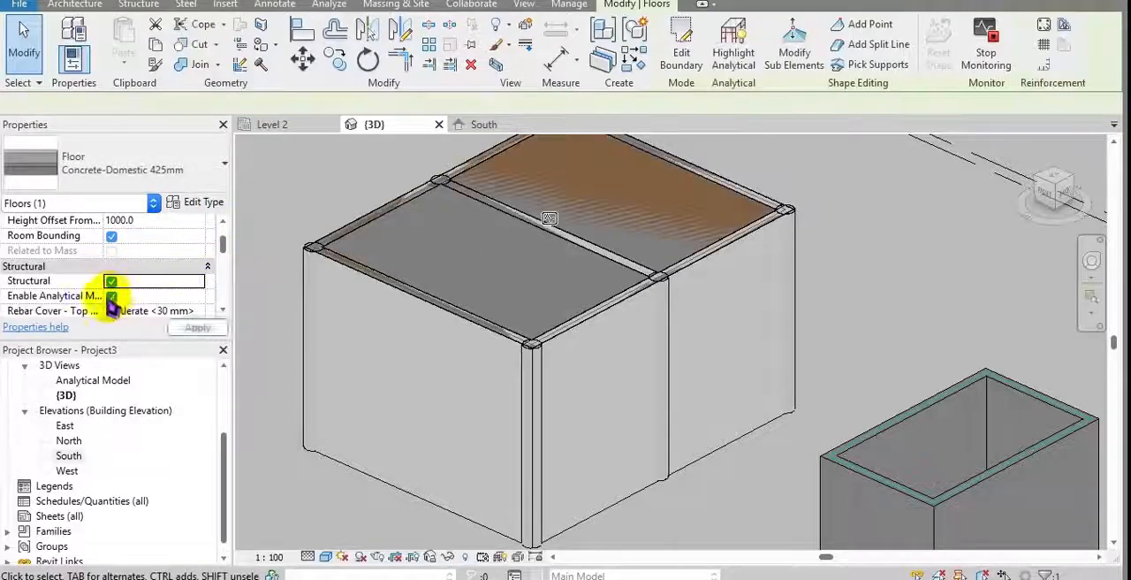
pyautogui.moveTo(454, 254); pyautogui.dragTo(480, 315, button='middle')
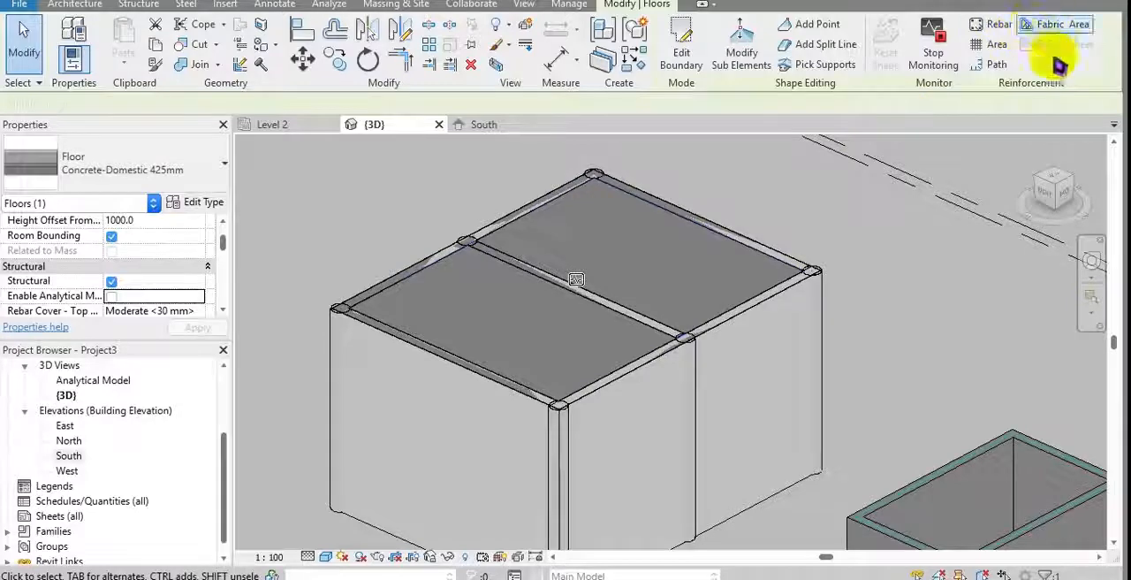
pyautogui.click(789, 228)
# Step: Change the front corner structural column of the building to the Concrete-Rectangular-Column 450 x 600mm type
pyautogui.keyDown('shift'); pyautogui.moveTo(783, 221); pyautogui.dragTo(559, 283, button='middle'); pyautogui.keyUp('shift')
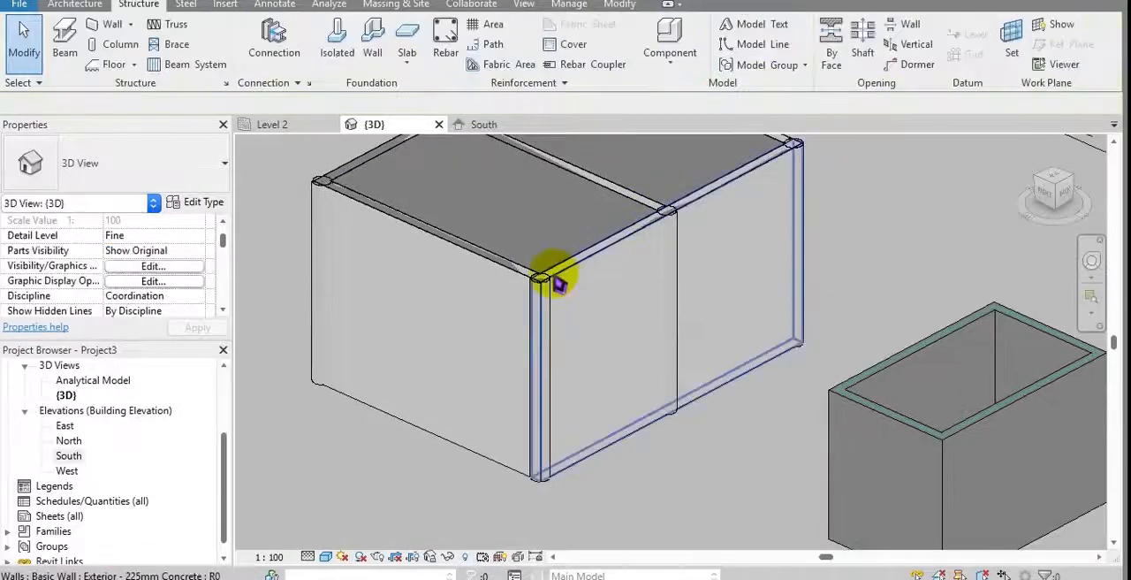
pyautogui.press('Tab')
pyautogui.press('Tab')
pyautogui.press('Tab')
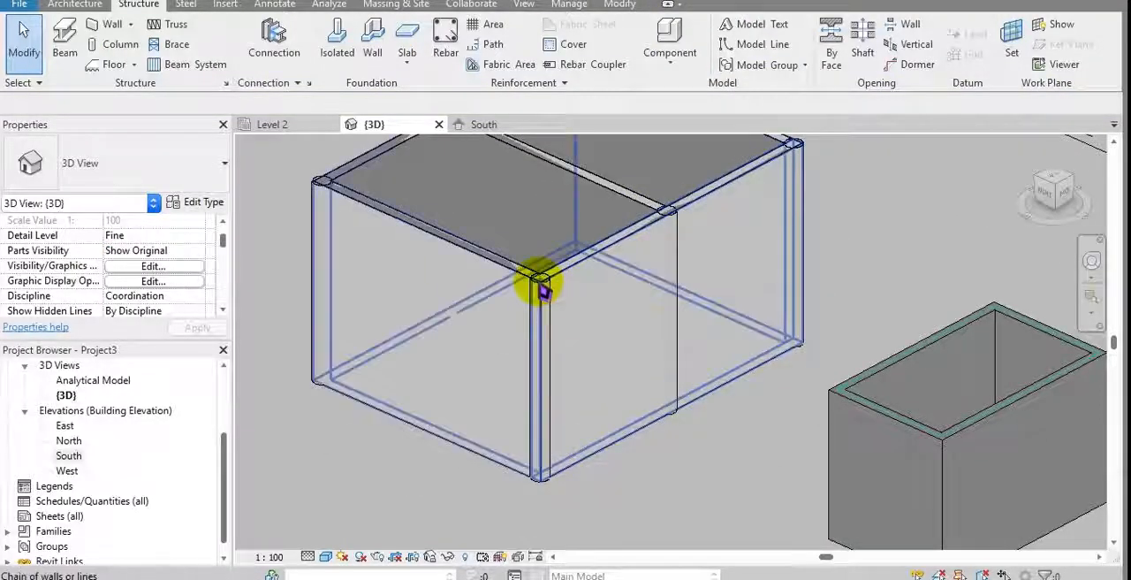
pyautogui.click(540, 283)
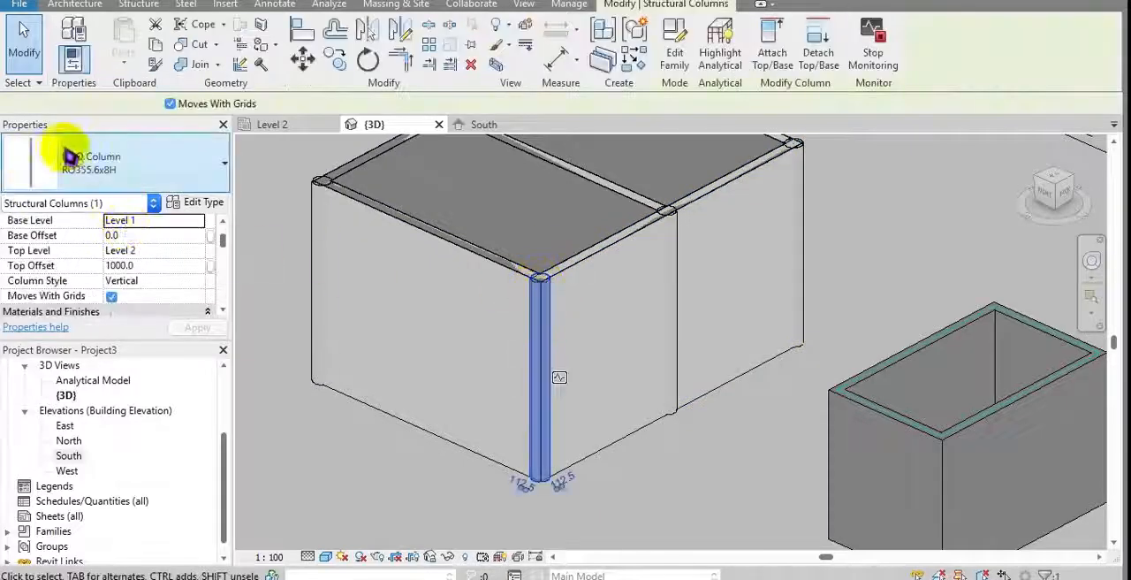
pyautogui.click(100, 164)
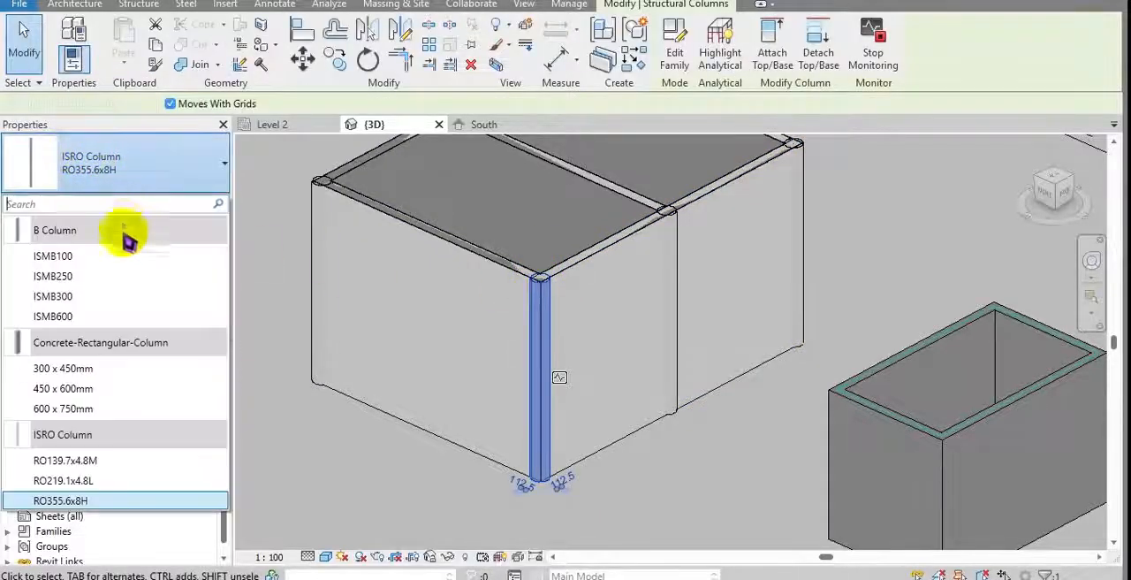
pyautogui.click(105, 387)
pyautogui.moveTo(576, 324); pyautogui.dragTo(565, 277, button='middle')
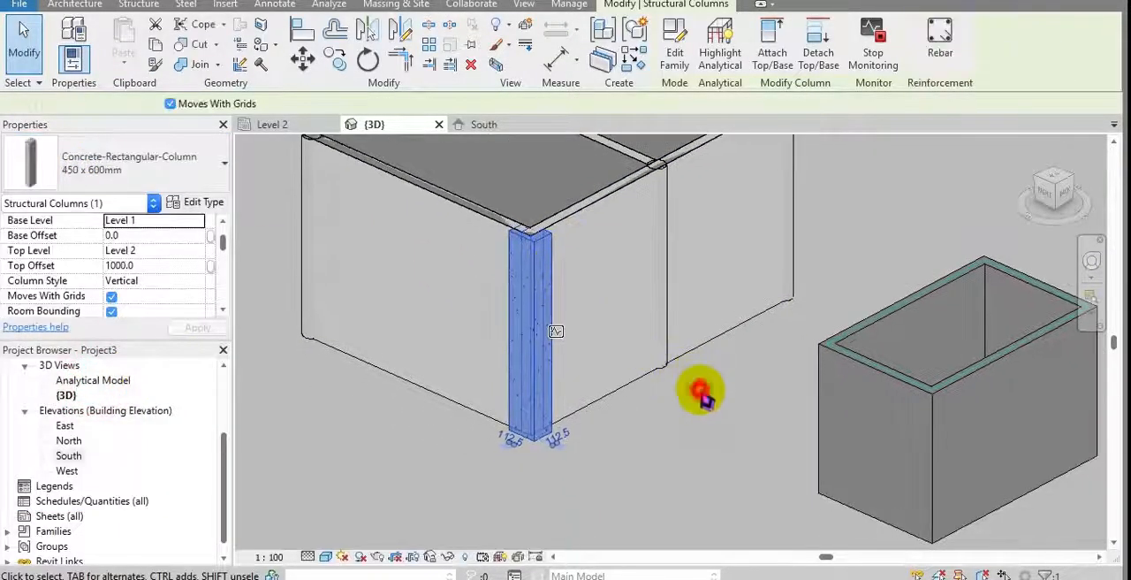
pyautogui.click(701, 390)
# Step: Examine the concrete corner column's reinforcement option and its fit with the adjoining walls in the 3D view
pyautogui.click(543, 361)
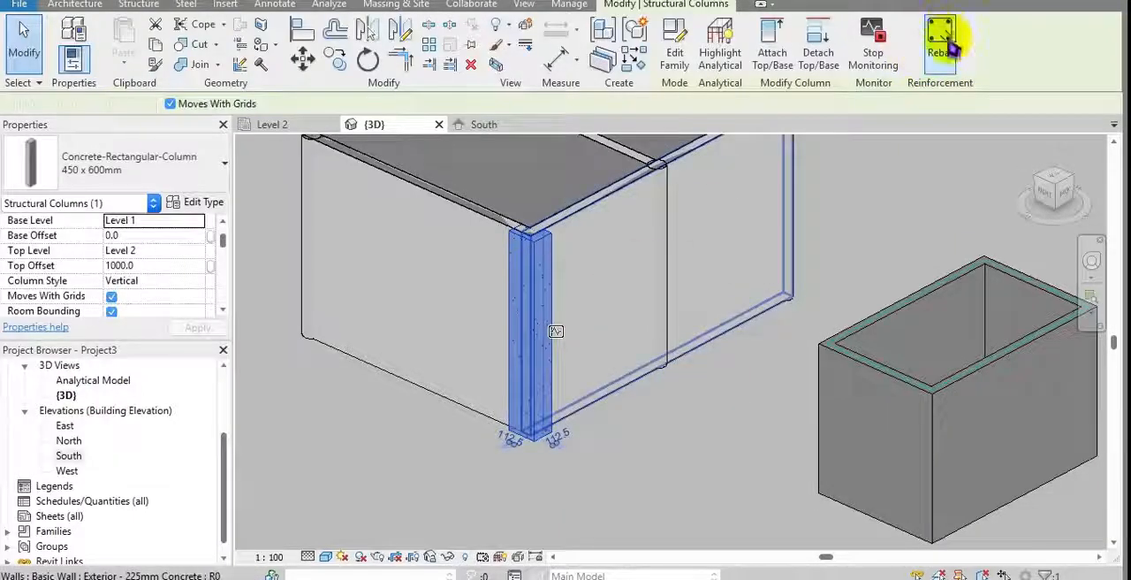
pyautogui.scroll(-1, 722, 311)
pyautogui.moveTo(724, 315); pyautogui.dragTo(712, 418, button='middle')
pyautogui.moveTo(661, 358)
pyautogui.mouseDown(button='middle')
pyautogui.moveTo(669, 391)
pyautogui.moveTo(633, 293)
pyautogui.mouseUp(button='middle')
pyautogui.scroll(3, 596, 295)
pyautogui.scroll(-4, 632, 292)
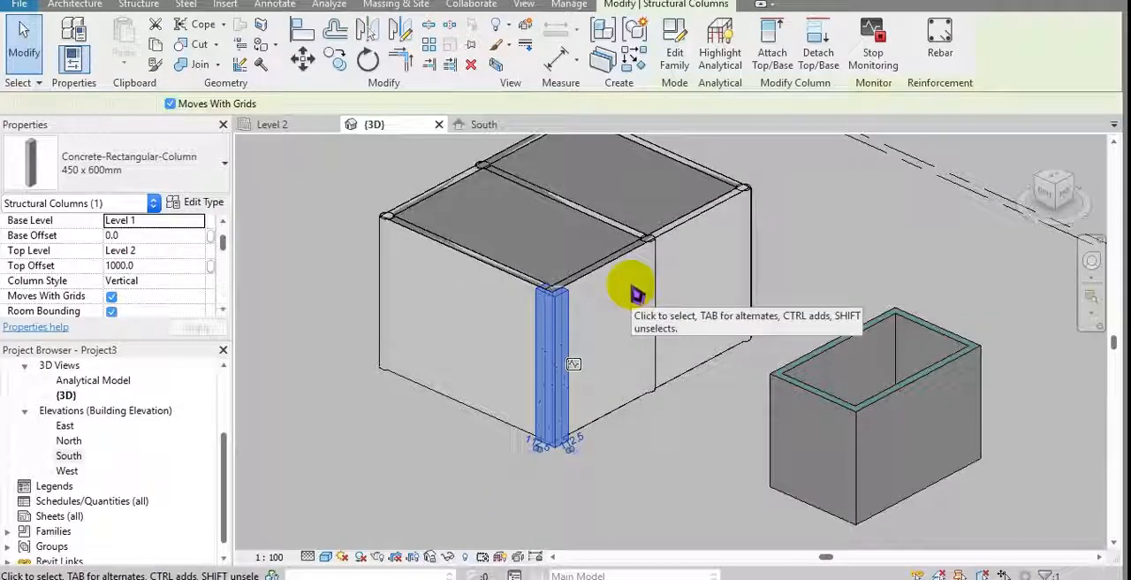
pyautogui.keyDown('shift'); pyautogui.moveTo(644, 442); pyautogui.dragTo(665, 537, button='middle'); pyautogui.keyUp('shift')
pyautogui.moveTo(655, 424); pyautogui.dragTo(694, 520, button='middle')
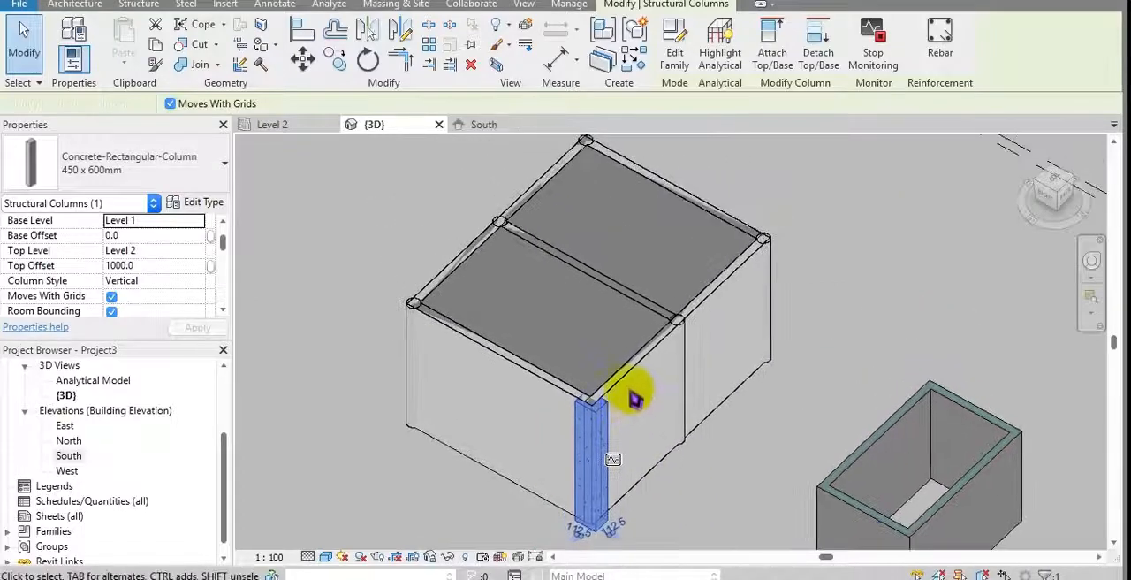
pyautogui.click(833, 256)
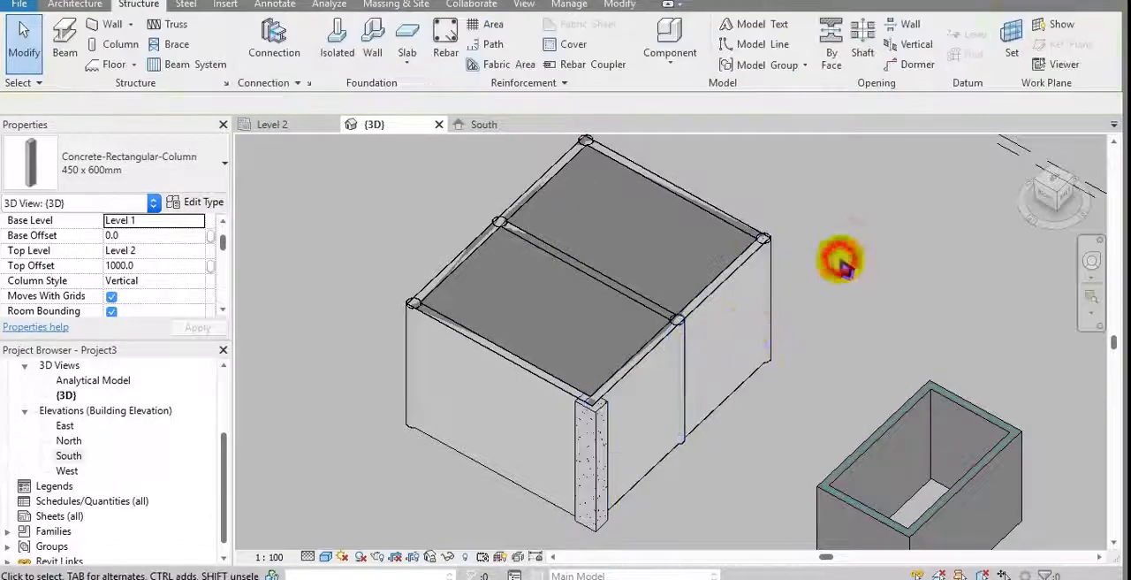
# Step: Hide the linked base project file in the 3D view through its visibility and graphics overrides
pyautogui.keyDown('shift'); pyautogui.moveTo(624, 369); pyautogui.dragTo(551, 368, button='middle'); pyautogui.keyUp('shift')
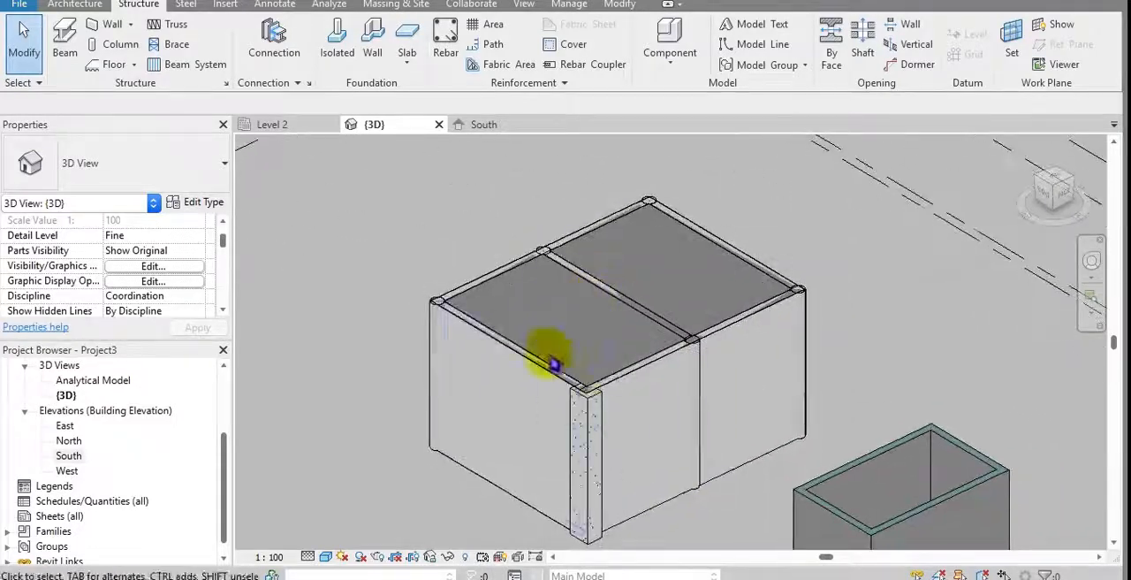
pyautogui.scroll(2, 673, 372)
pyautogui.moveTo(672, 364); pyautogui.dragTo(649, 330, button='middle')
pyautogui.scroll(-2, 649, 330)
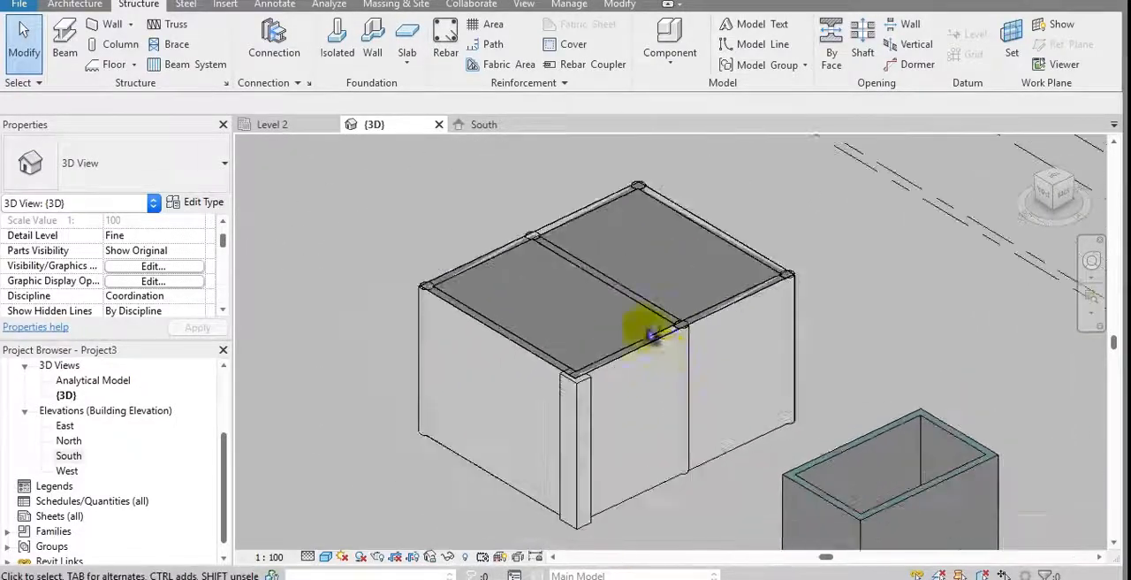
pyautogui.moveTo(564, 301); pyautogui.dragTo(589, 345, button='middle')
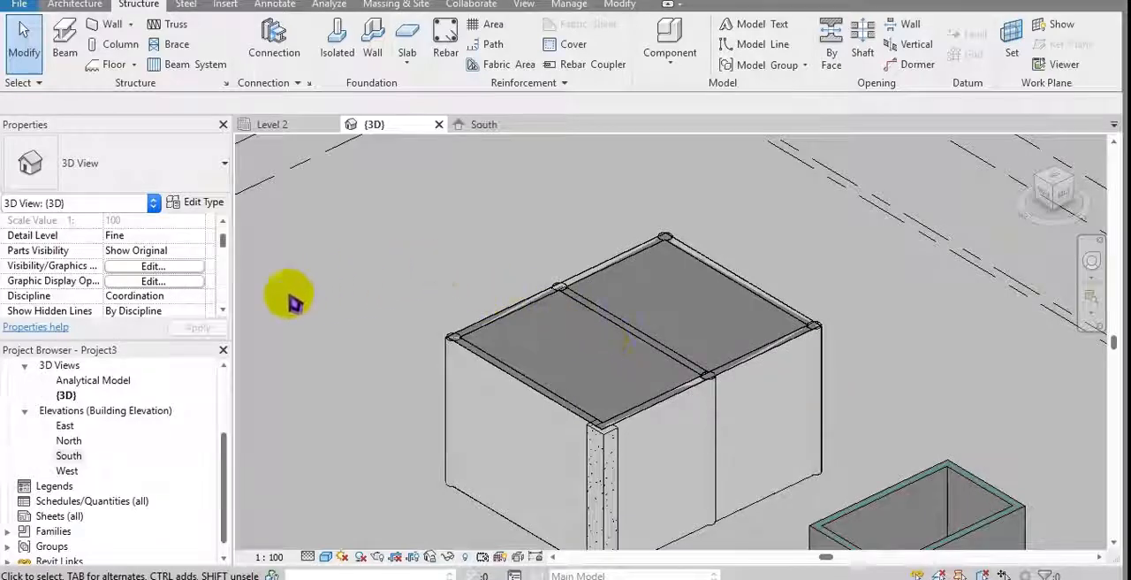
pyautogui.click(155, 267)
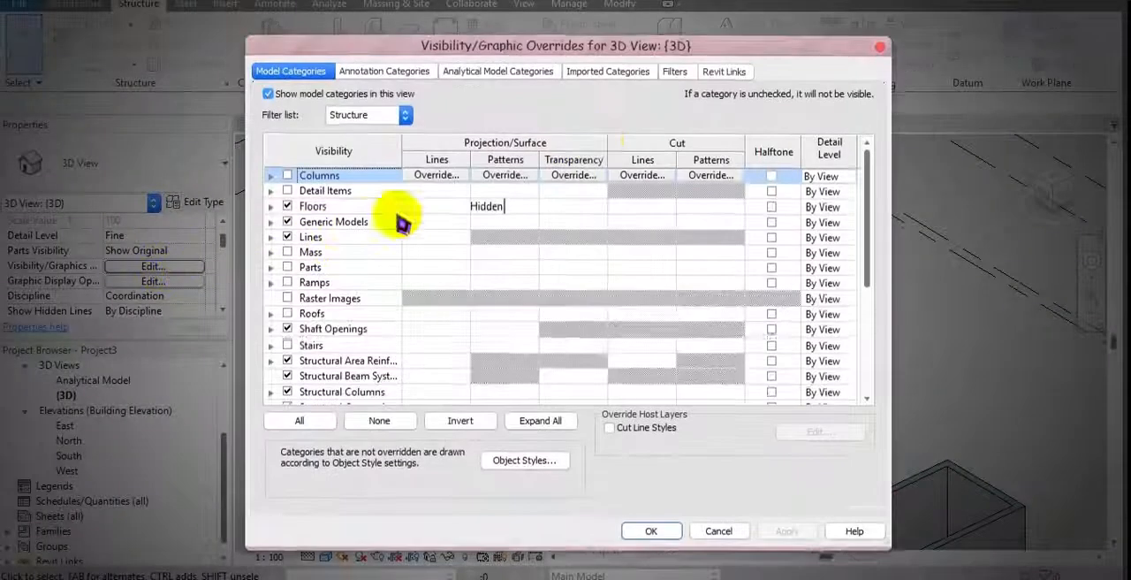
pyautogui.click(723, 70)
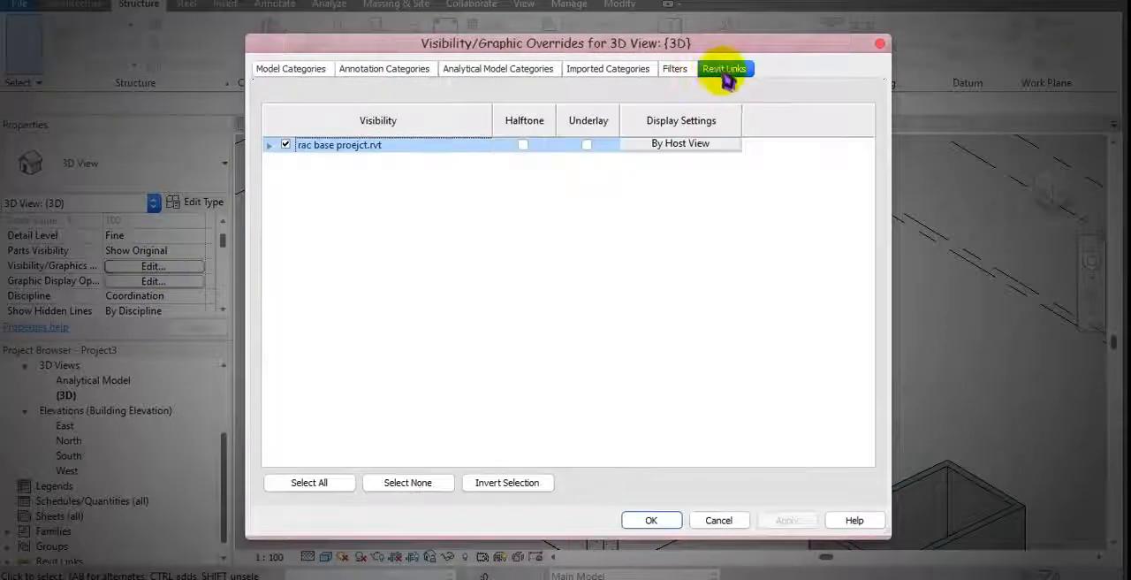
pyautogui.click(286, 145)
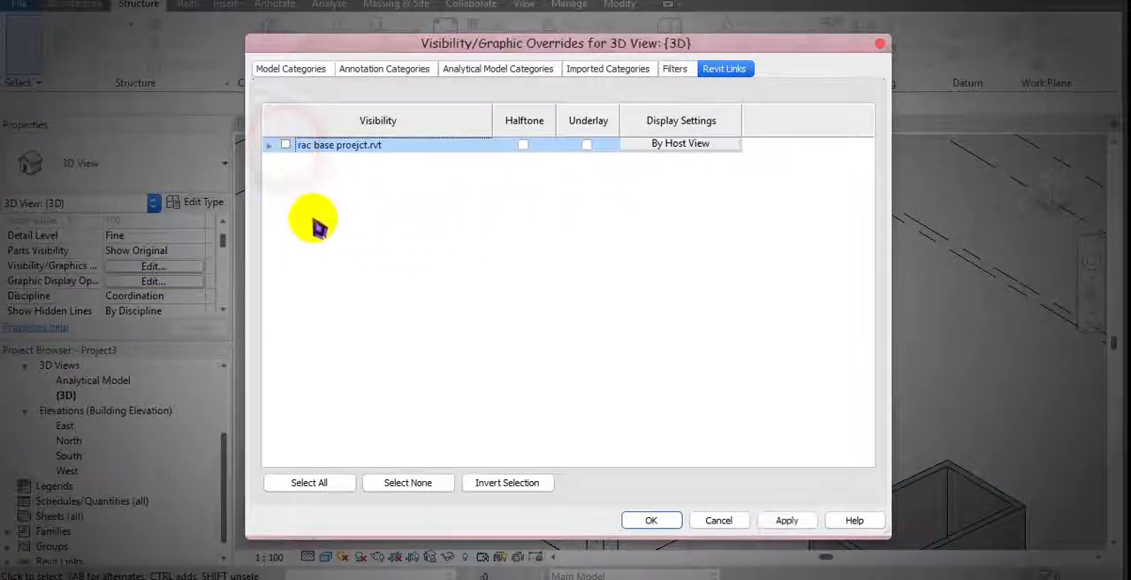
pyautogui.click(650, 522)
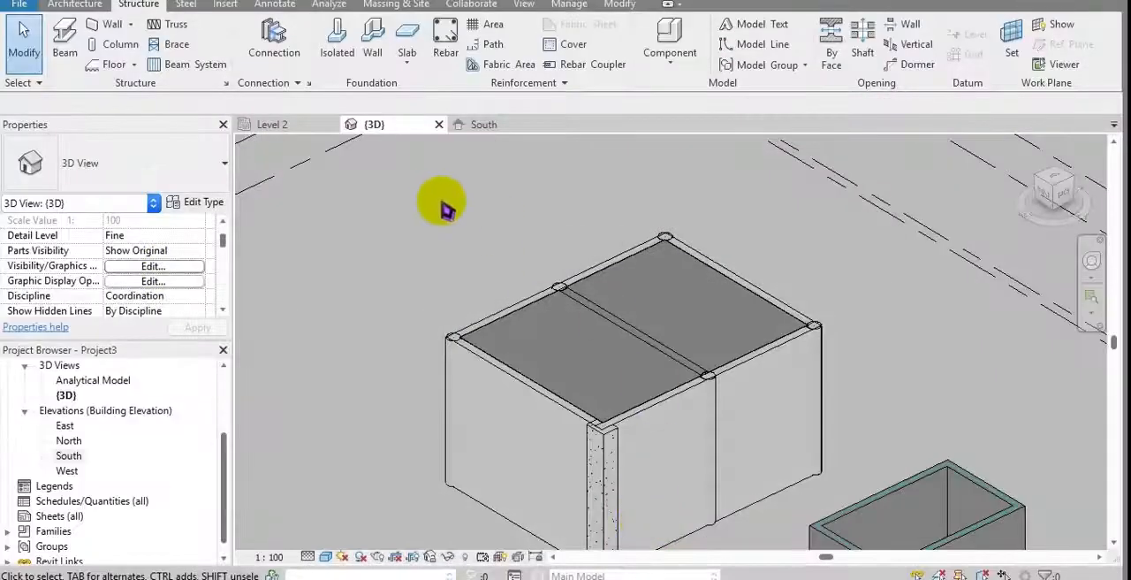
# Step: Make the linked rac base proejct.rvt visible again in the 3D view's visibility and graphics overrides
pyautogui.keyDown('shift'); pyautogui.moveTo(498, 316); pyautogui.dragTo(575, 277, button='middle'); pyautogui.keyUp('shift')
pyautogui.scroll(5, 570, 321)
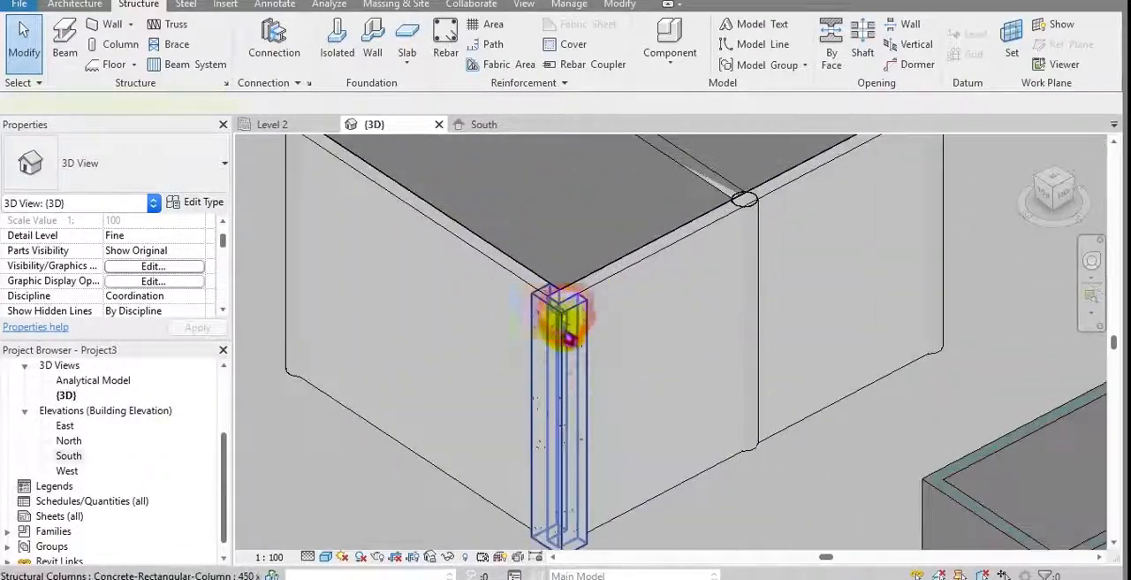
pyautogui.click(568, 338)
pyautogui.scroll(-5, 551, 373)
pyautogui.click(426, 428)
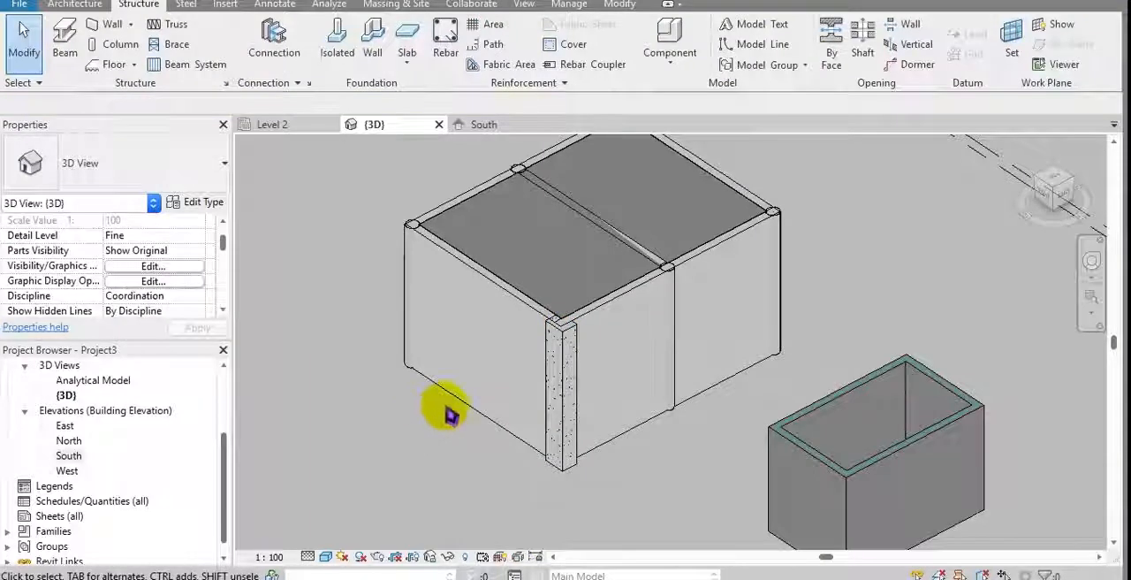
pyautogui.click(153, 266)
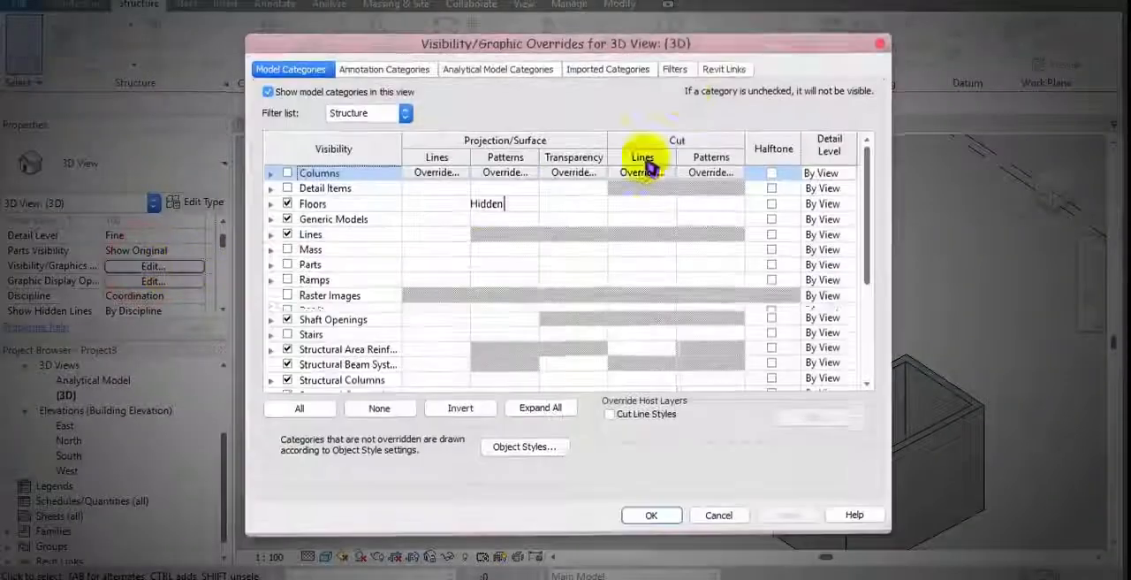
pyautogui.click(724, 68)
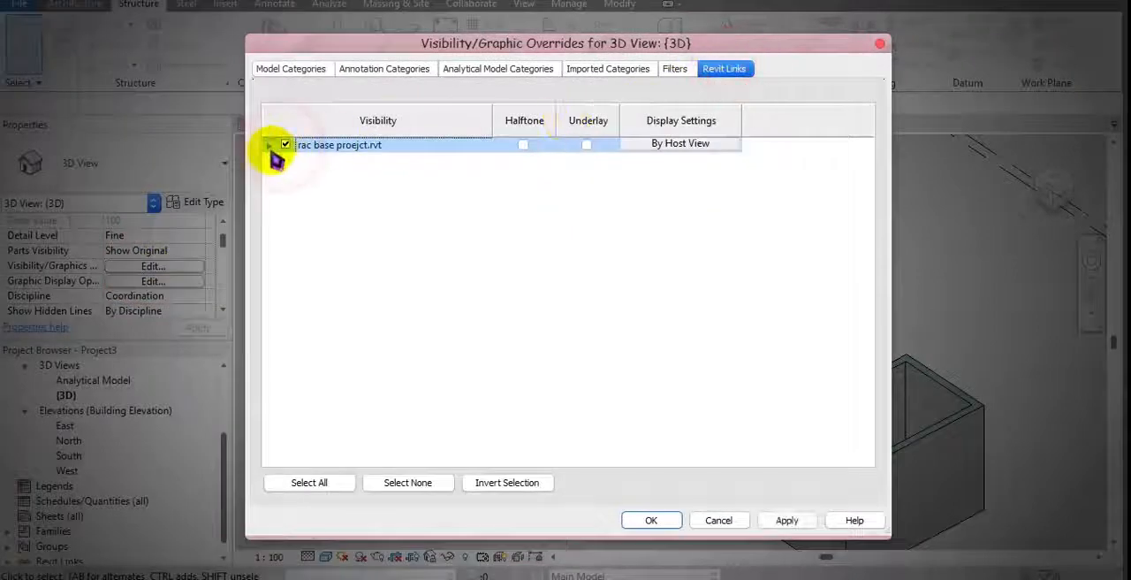
pyautogui.click(270, 146)
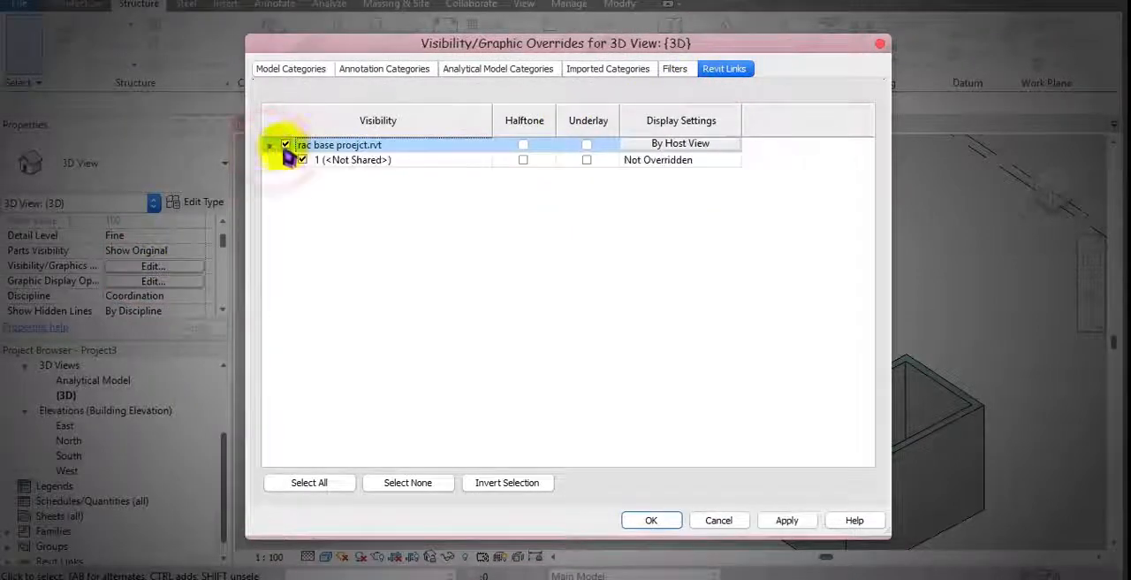
pyautogui.click(676, 520)
# Step: Save the structural project under the file name rst
pyautogui.moveTo(732, 394); pyautogui.dragTo(698, 453, button='middle')
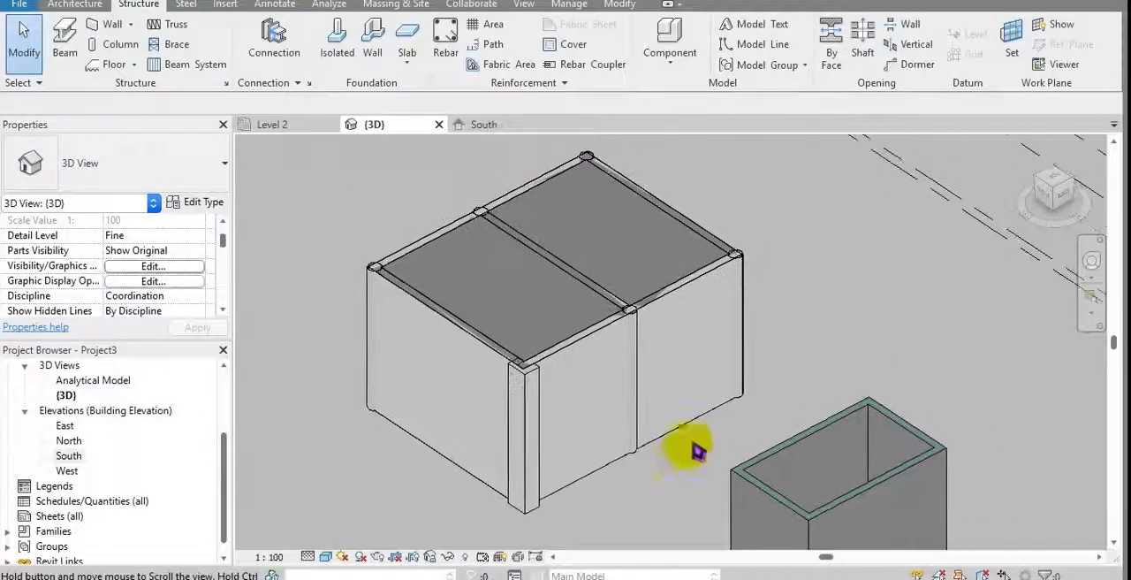
pyautogui.click(781, 363)
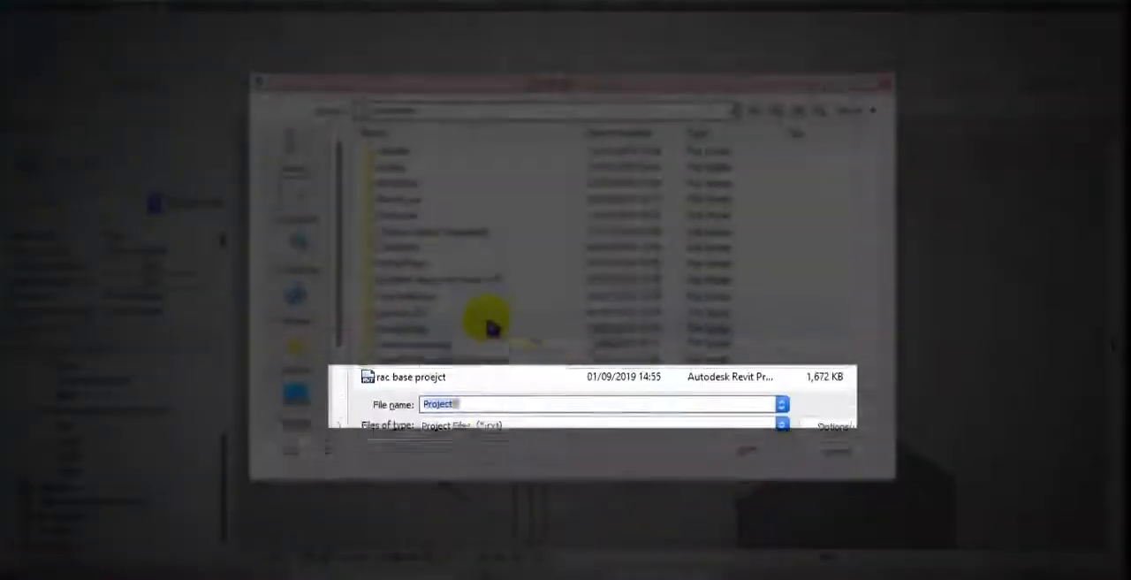
pyautogui.moveTo(475, 402); pyautogui.dragTo(383, 409)
pyautogui.write('rst')
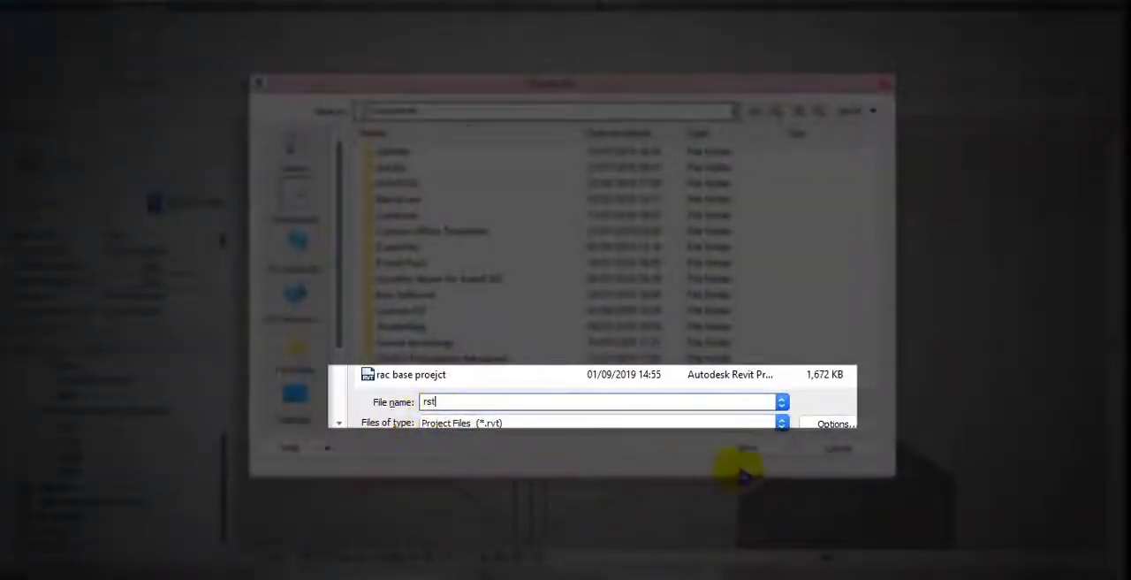
pyautogui.click(744, 448)
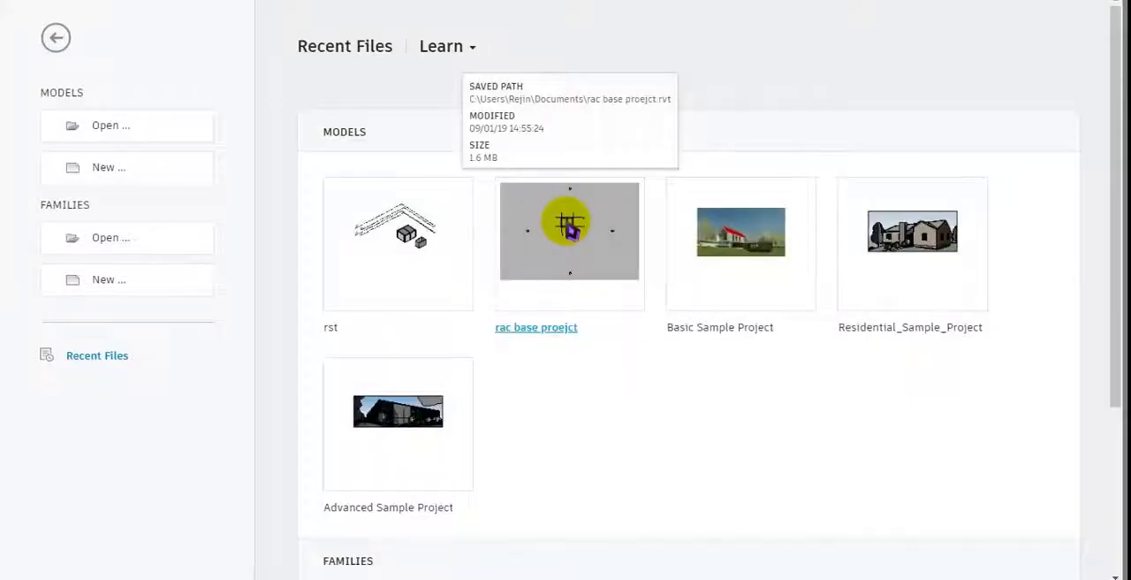
# Step: Open the recent rac base proejct file and display its South elevation
pyautogui.click(567, 198)
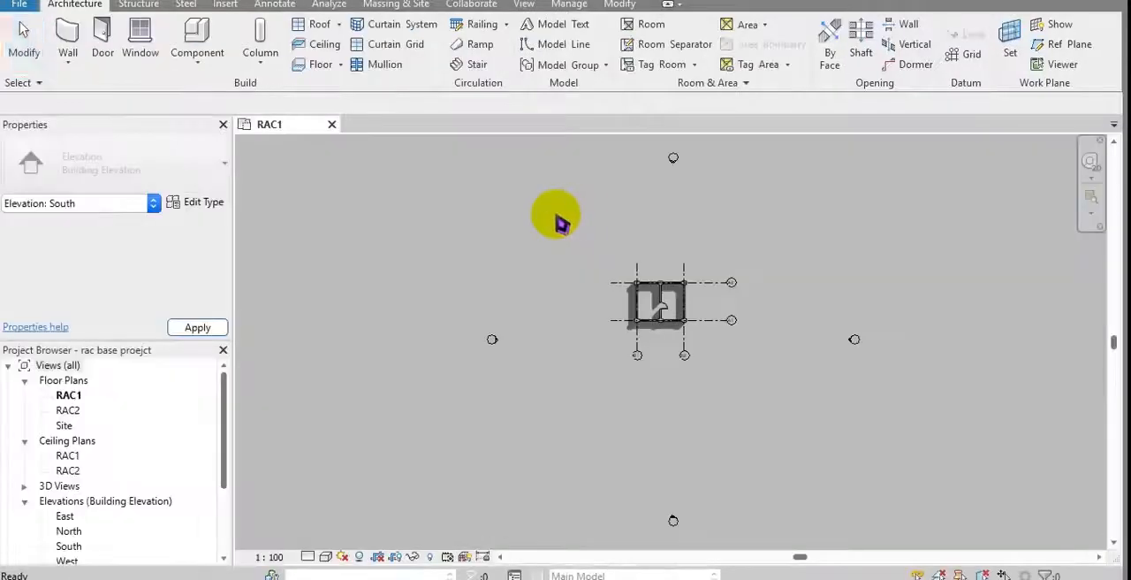
pyautogui.click(637, 364)
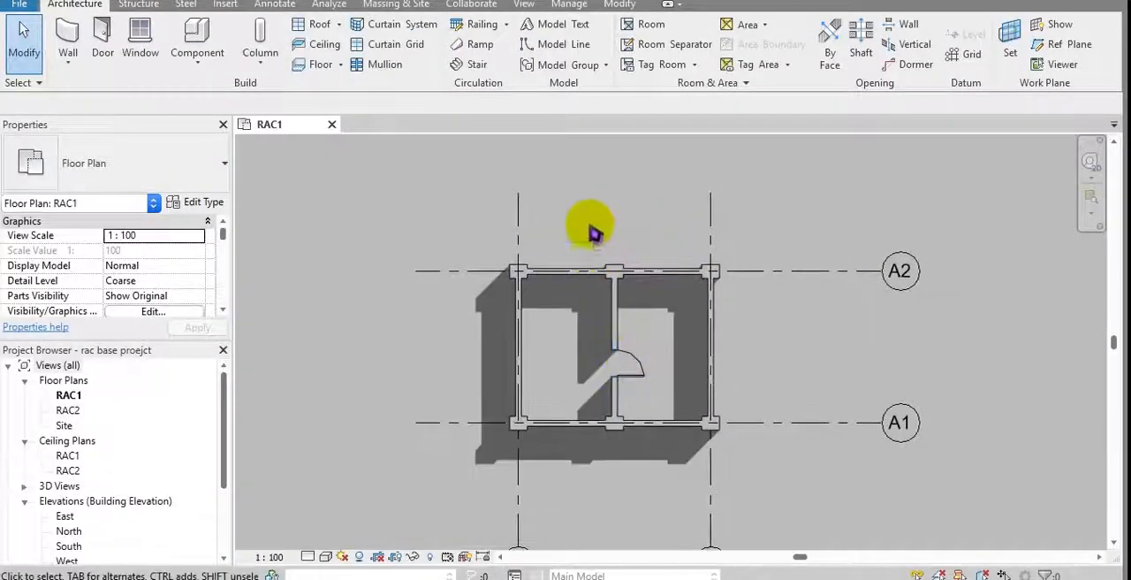
pyautogui.doubleClick(77, 540)
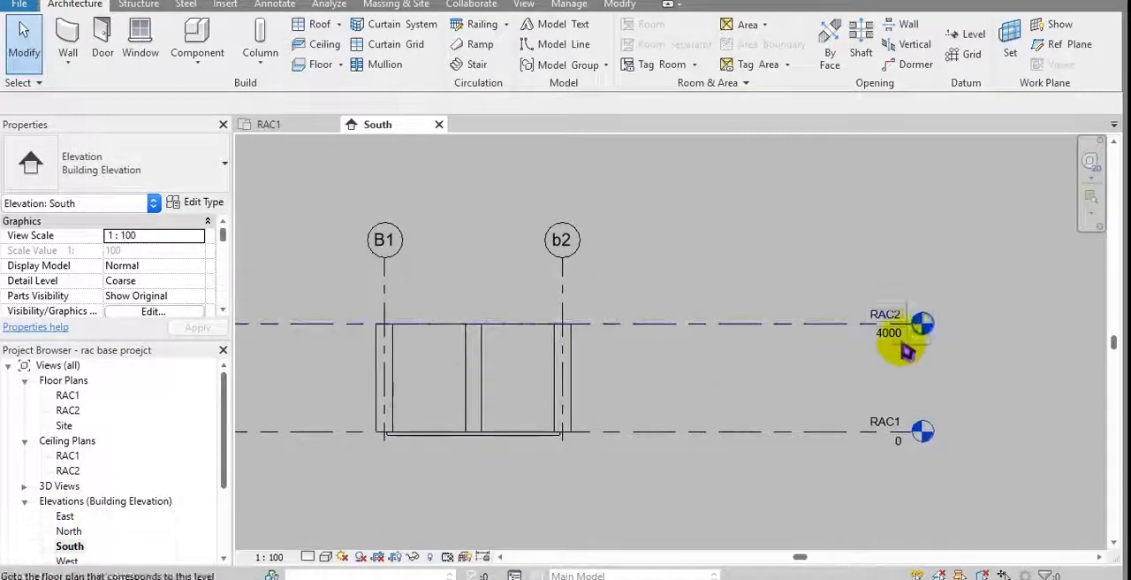
# Step: Set the elevation of the RAC2 level to 3000 in the South elevation
pyautogui.click(887, 327)
pyautogui.click(889, 333)
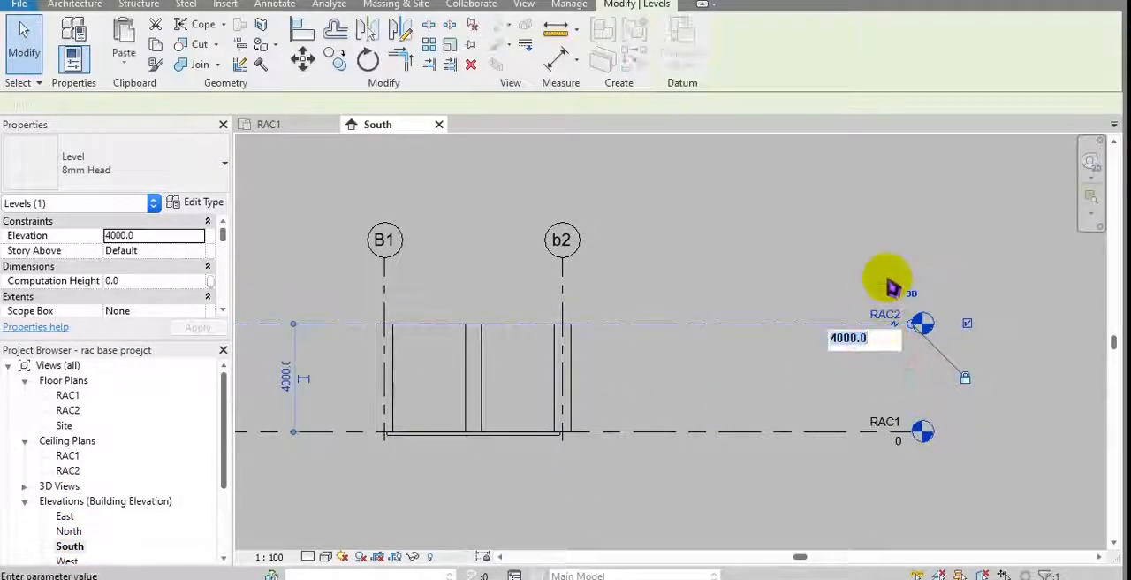
pyautogui.write('3000')
pyautogui.press('Return')
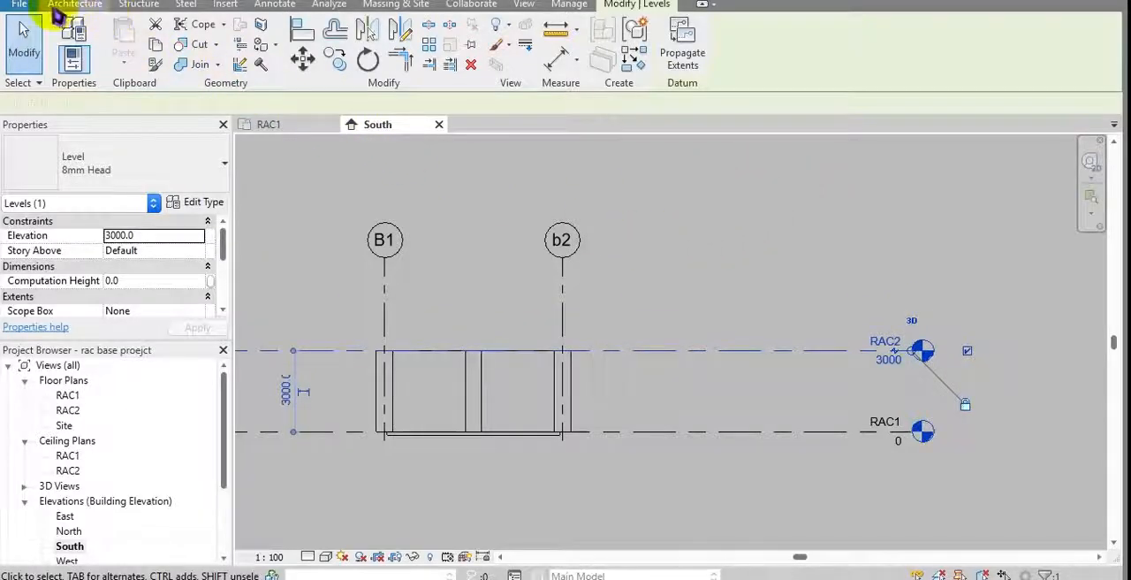
# Step: Save the modified base project and close its open RAC1 plan and South elevation views
pyautogui.click(19, 5)
pyautogui.click(68, 157)
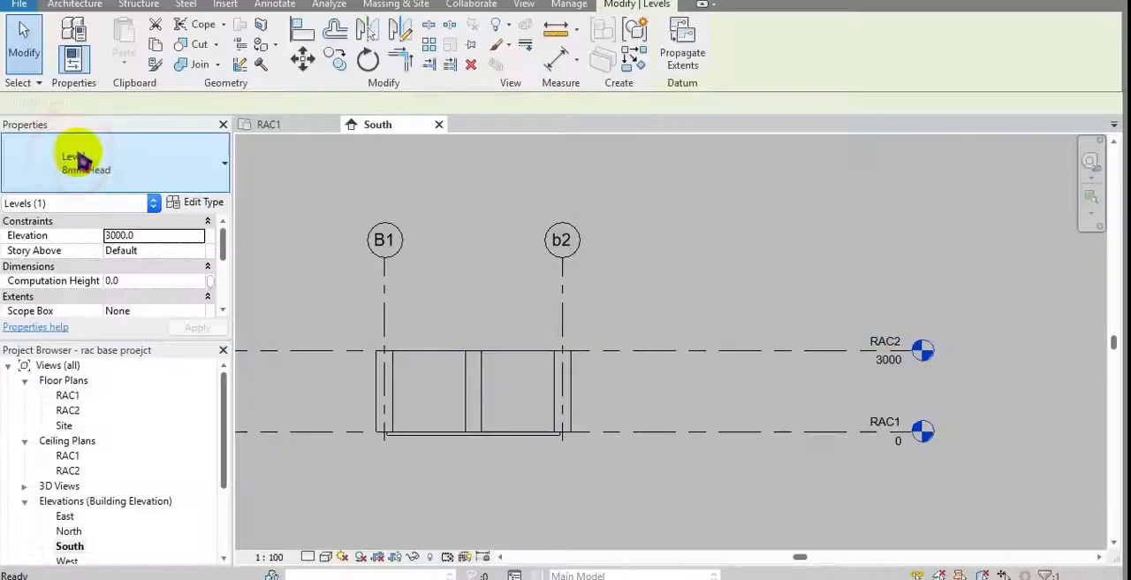
pyautogui.click(466, 246)
pyautogui.click(332, 125)
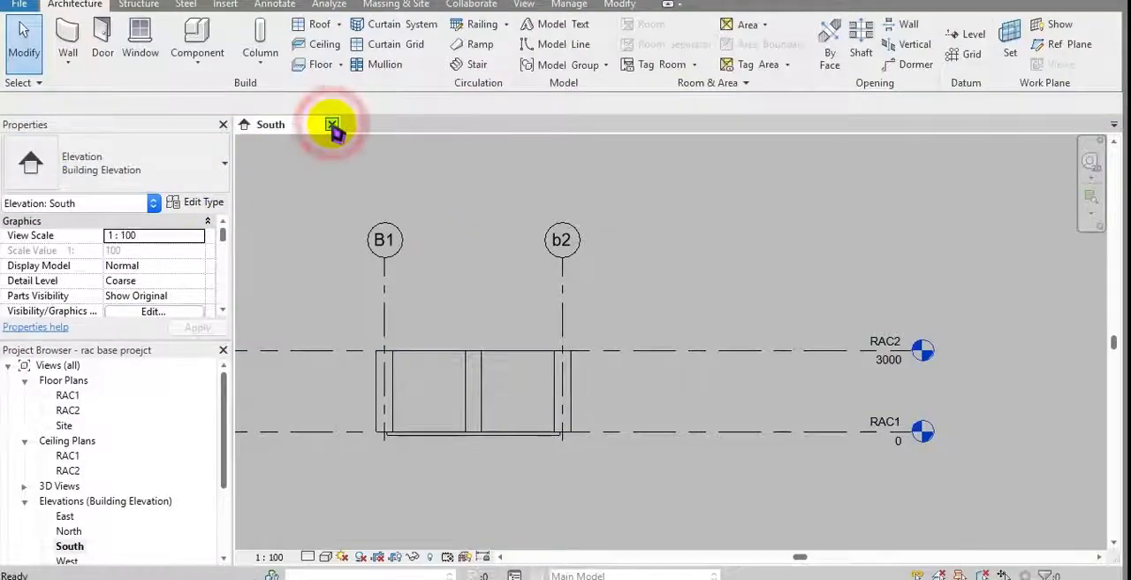
pyautogui.click(333, 125)
# Step: Reopen the rst structural project and accept the link's coordination review notice to finish loading it
pyautogui.click(558, 237)
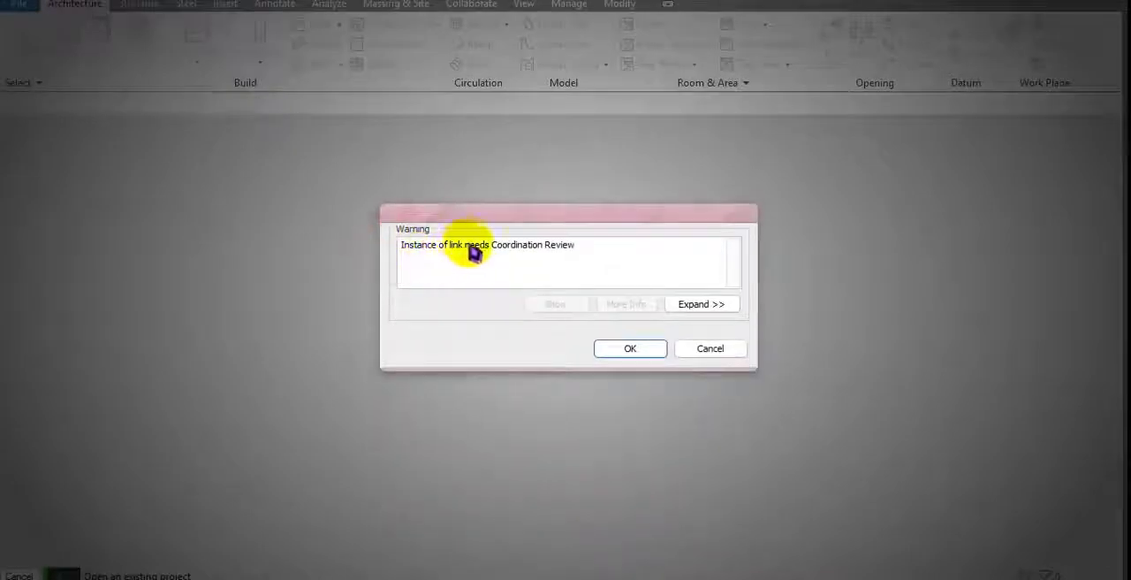
pyautogui.moveTo(469, 246); pyautogui.dragTo(582, 248)
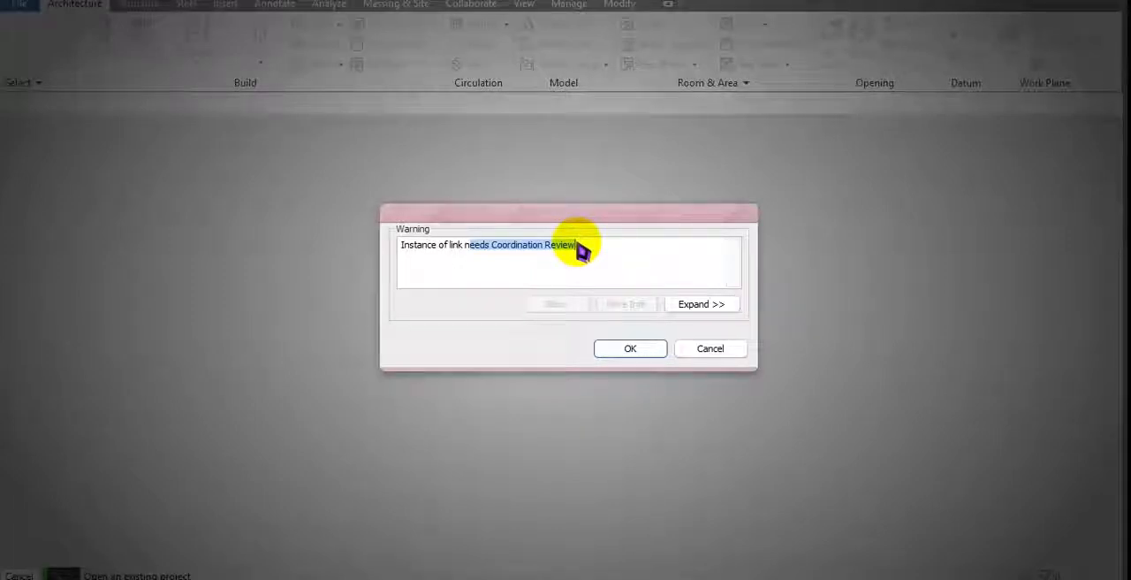
pyautogui.moveTo(624, 221); pyautogui.dragTo(651, 217)
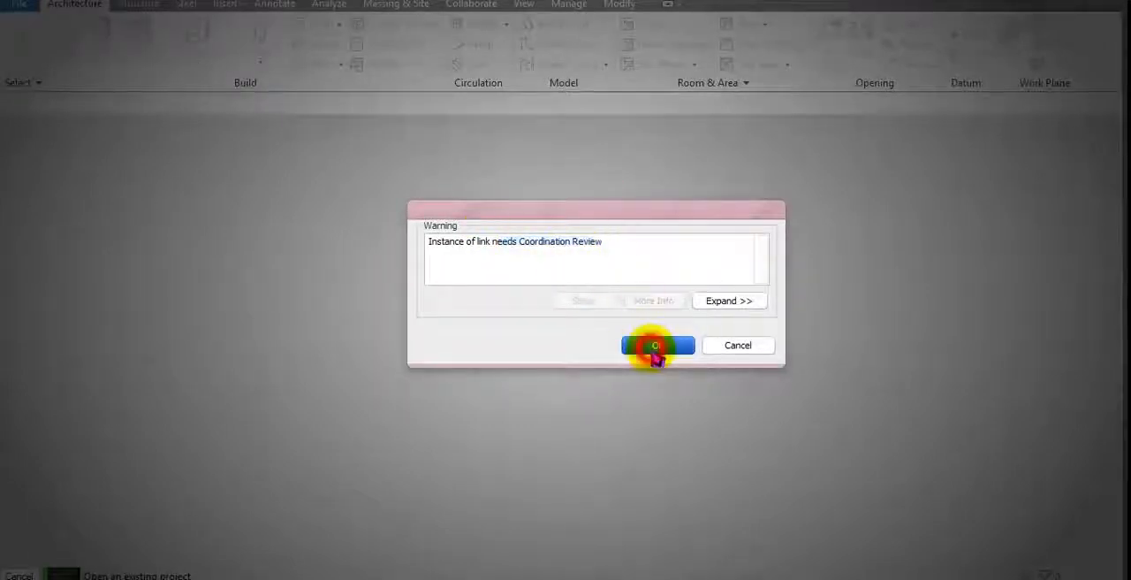
pyautogui.click(655, 350)
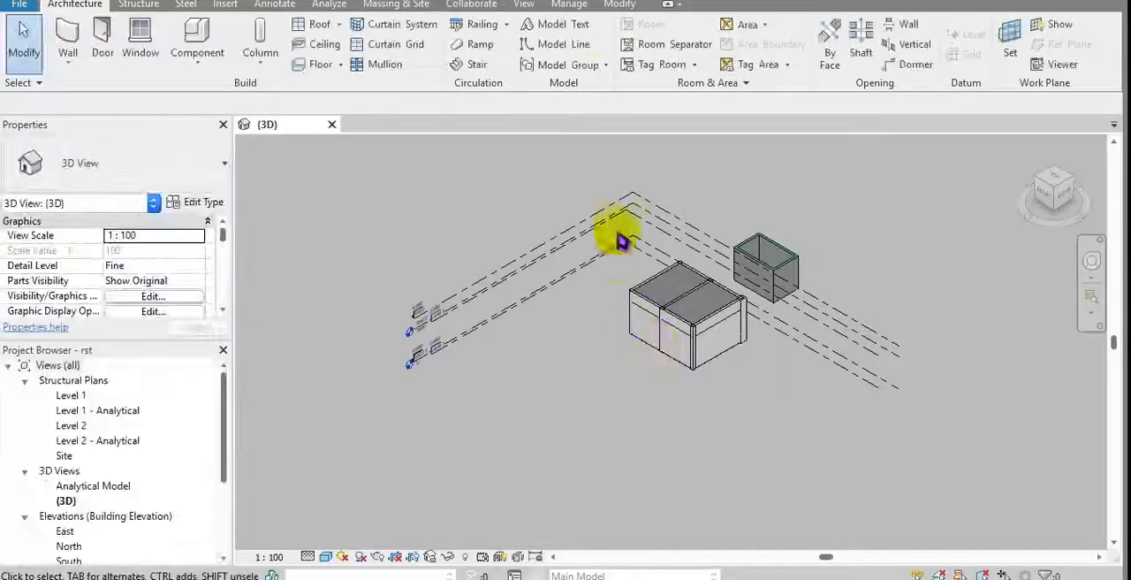
# Step: Start a Coordination Review for the linked base project by selecting its link instance in the 3D view
pyautogui.click(472, 4)
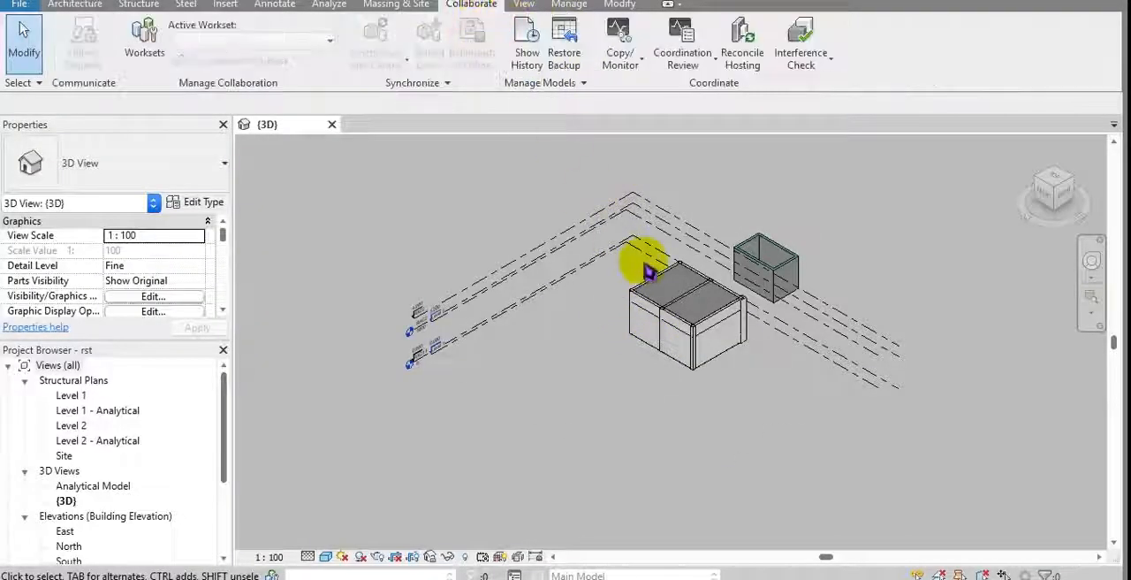
pyautogui.moveTo(646, 266); pyautogui.dragTo(619, 298, button='middle')
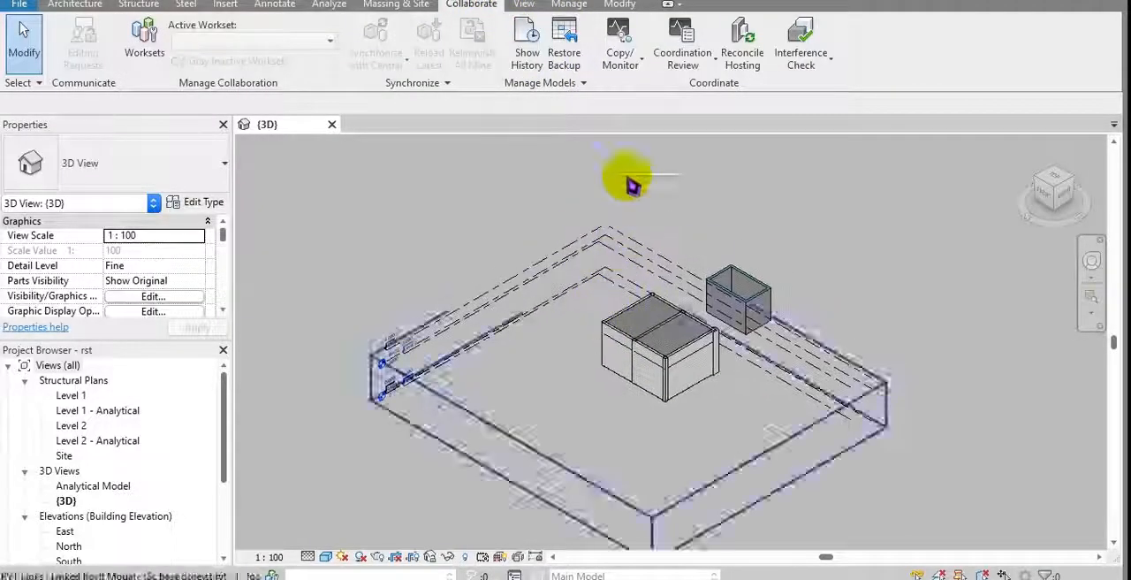
pyautogui.click(684, 75)
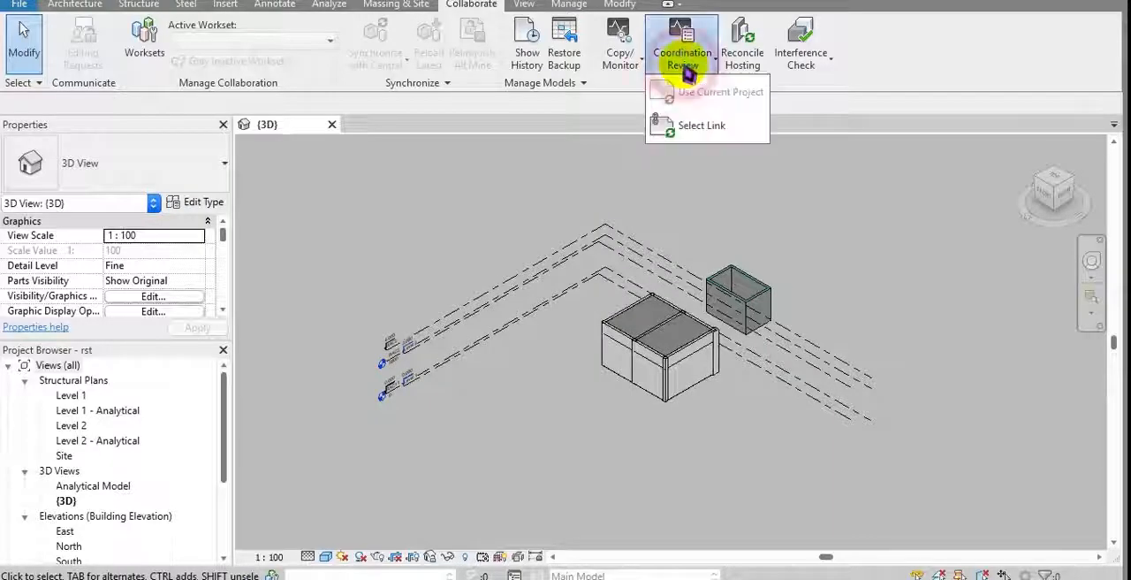
pyautogui.click(691, 129)
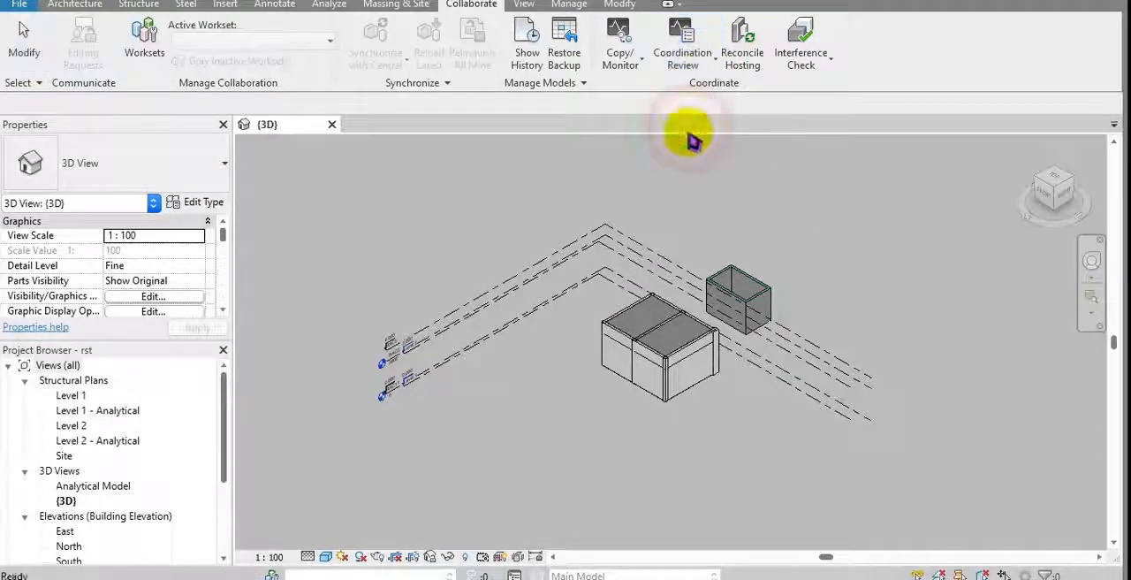
pyautogui.click(677, 362)
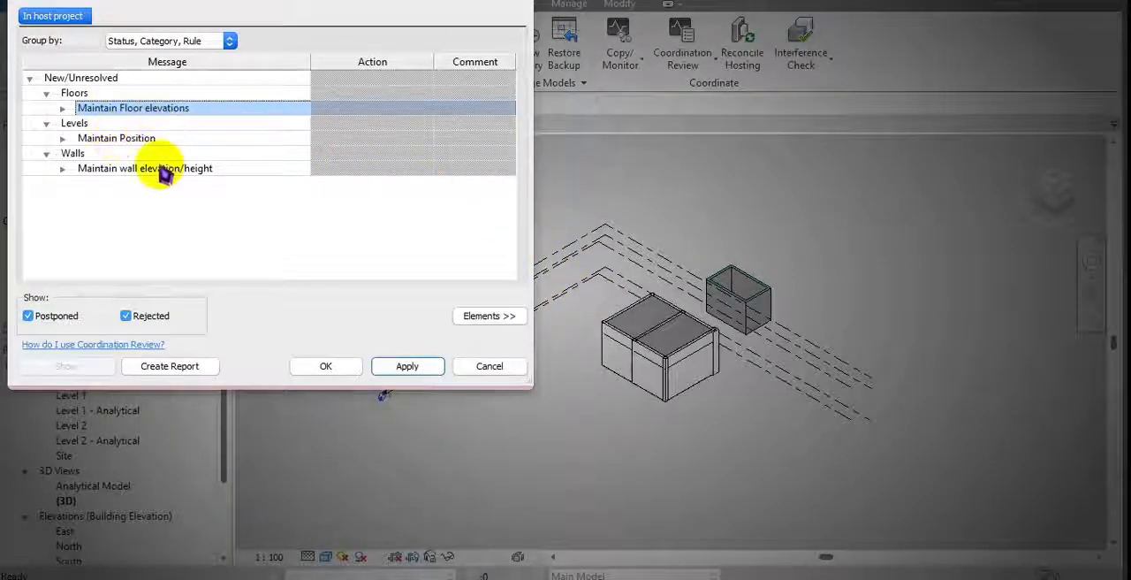
# Step: Examine the unresolved floor elevation, level position and wall height entries in the coordination review list
pyautogui.click(78, 154)
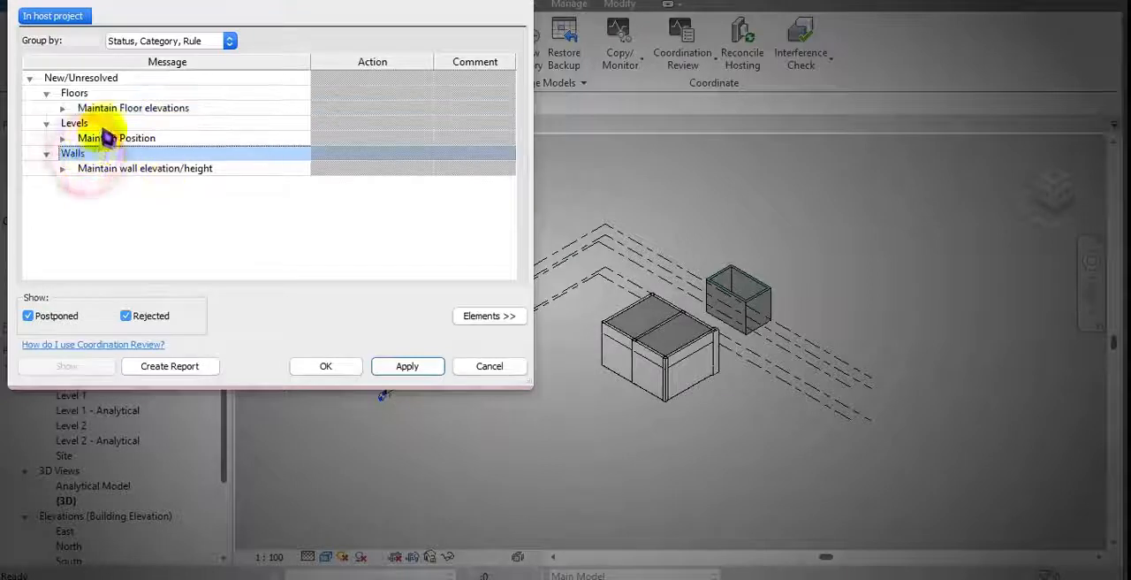
pyautogui.click(78, 93)
pyautogui.click(139, 109)
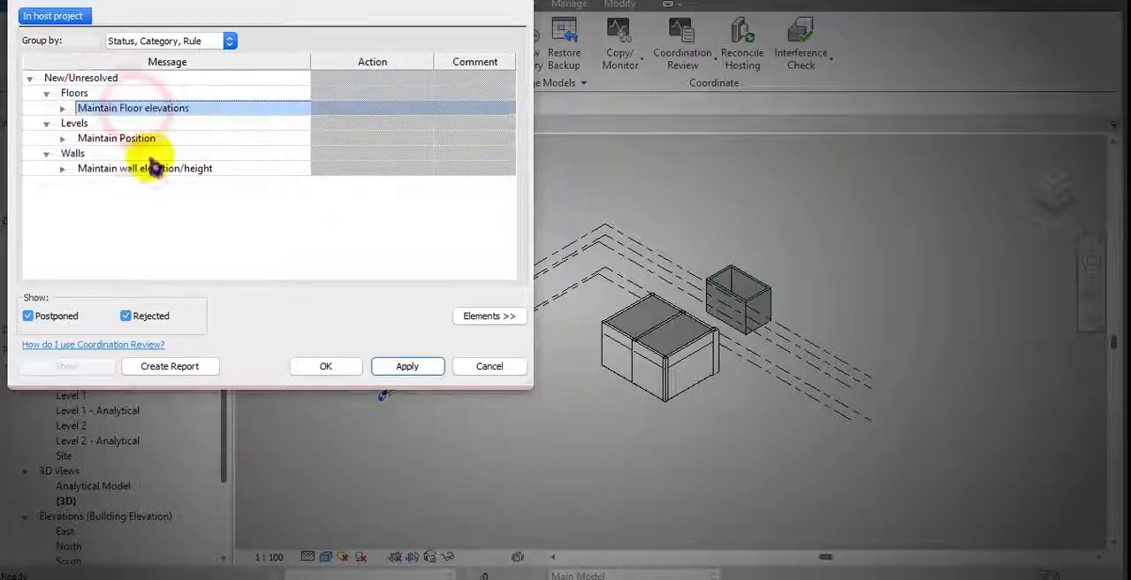
pyautogui.click(151, 168)
pyautogui.click(147, 108)
pyautogui.click(154, 170)
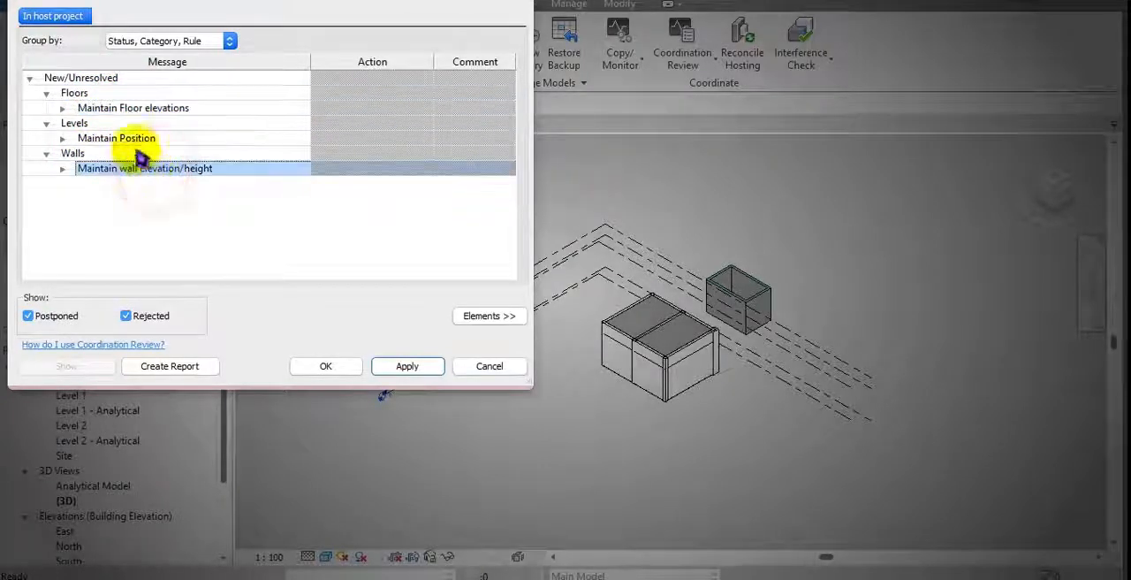
pyautogui.click(75, 123)
pyautogui.click(133, 142)
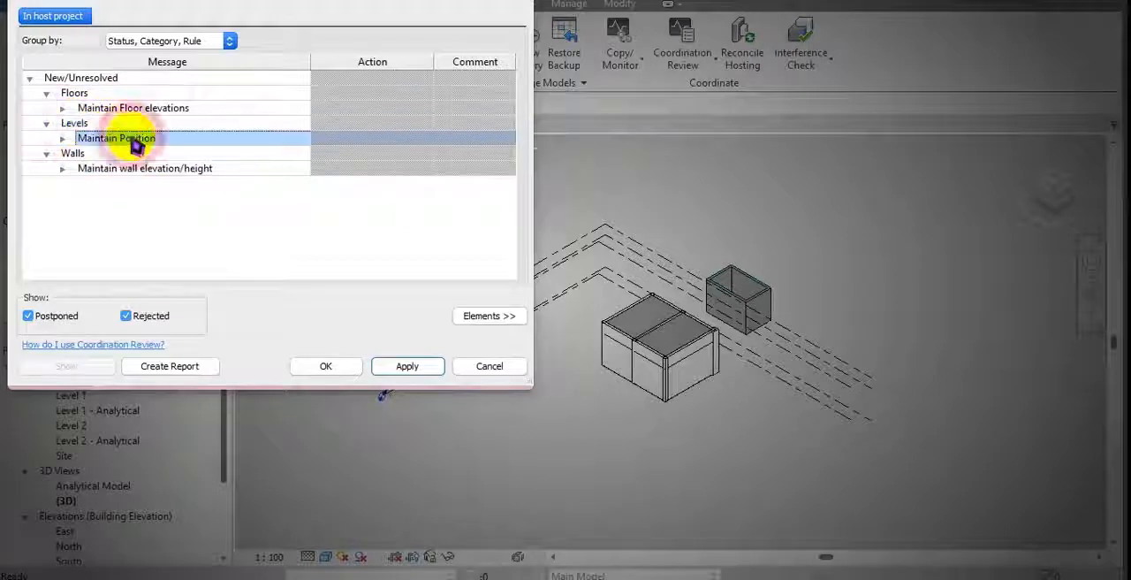
pyautogui.click(150, 125)
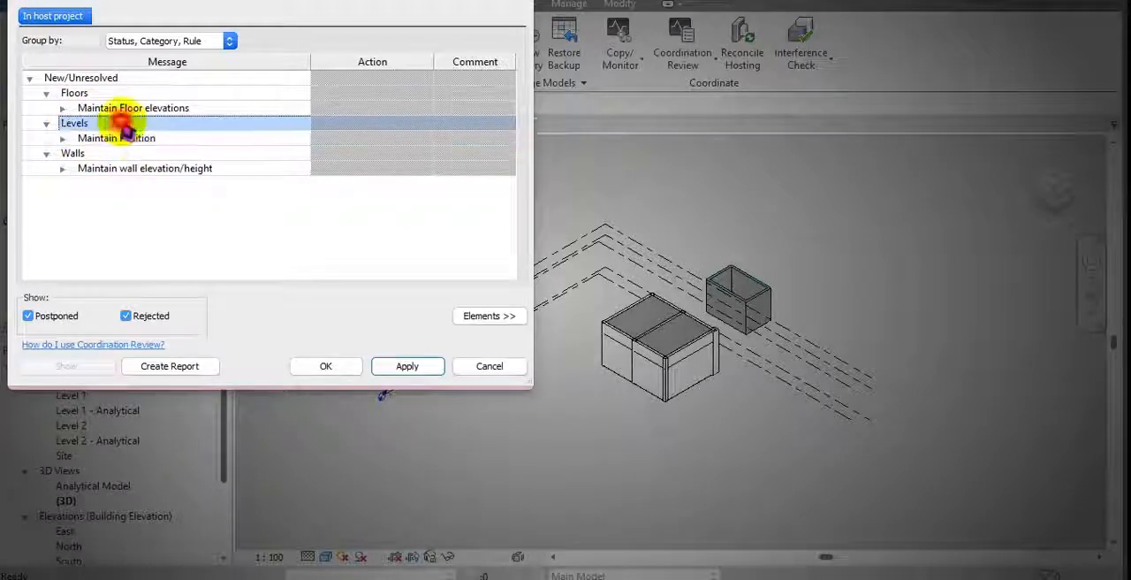
pyautogui.click(167, 112)
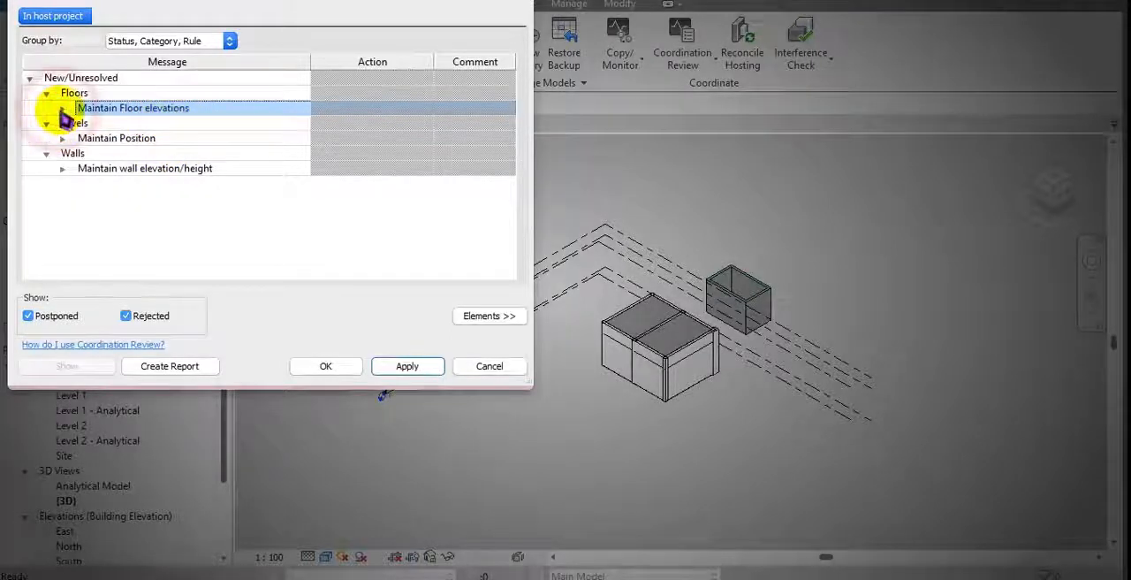
# Step: Set the review action for the changed floor elevation to Move 'Floor : Concrete-Domestic 425mm'
pyautogui.click(62, 109)
pyautogui.click(383, 126)
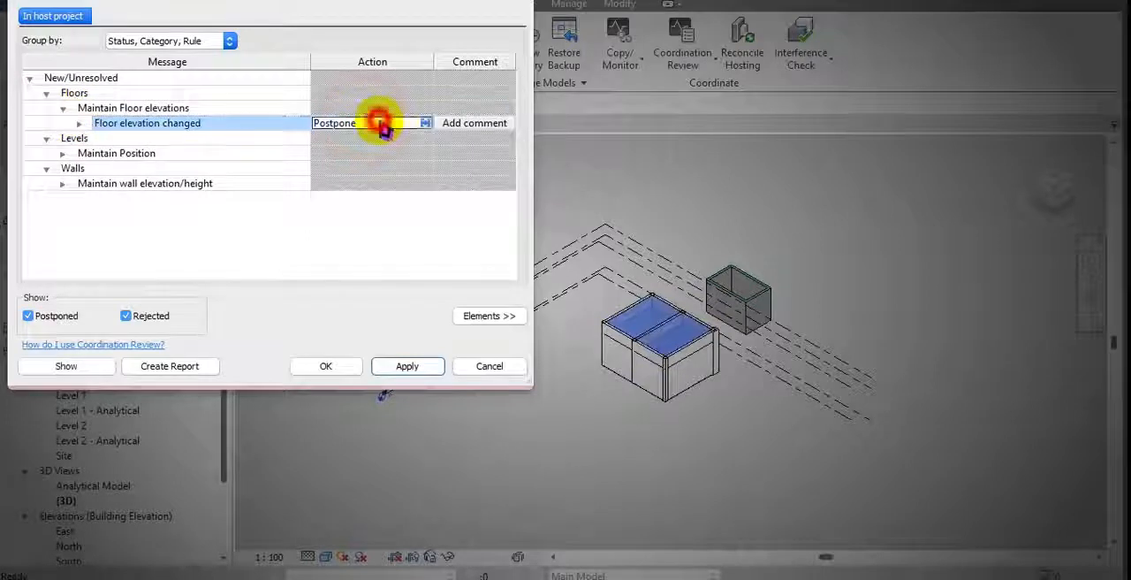
pyautogui.click(427, 123)
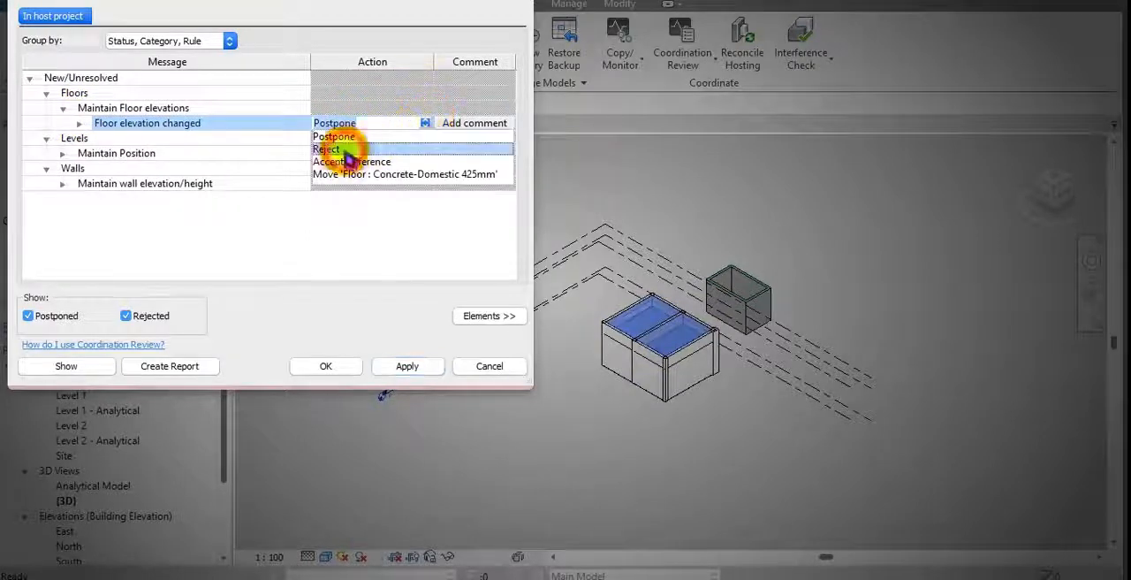
pyautogui.click(409, 174)
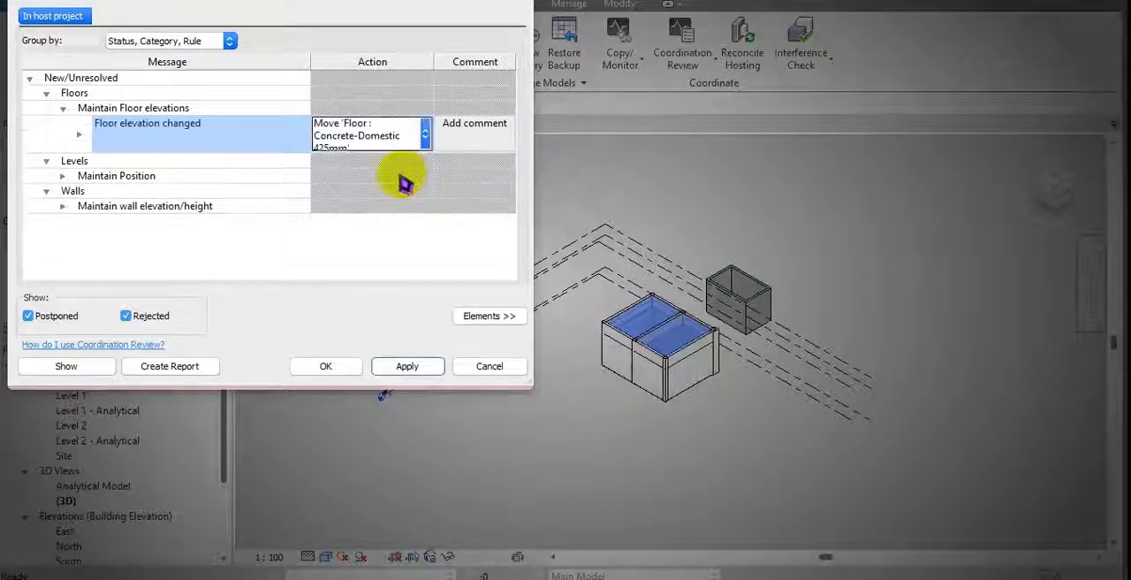
# Step: Set the action for the level moved by 1000 to Move Level 'RAC2'
pyautogui.click(64, 162)
pyautogui.click(63, 177)
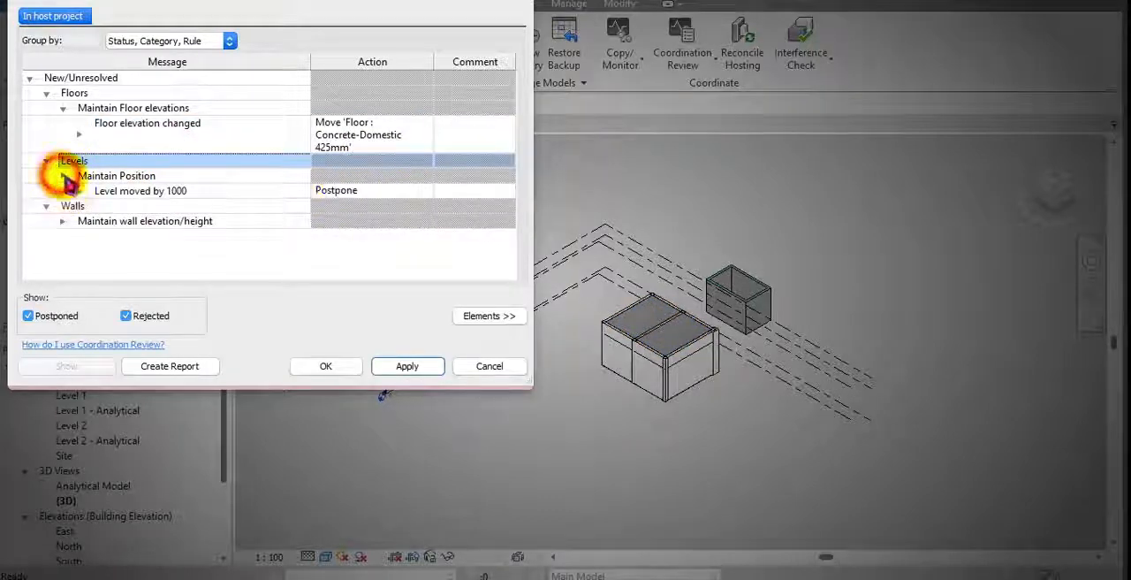
pyautogui.click(416, 195)
pyautogui.click(426, 191)
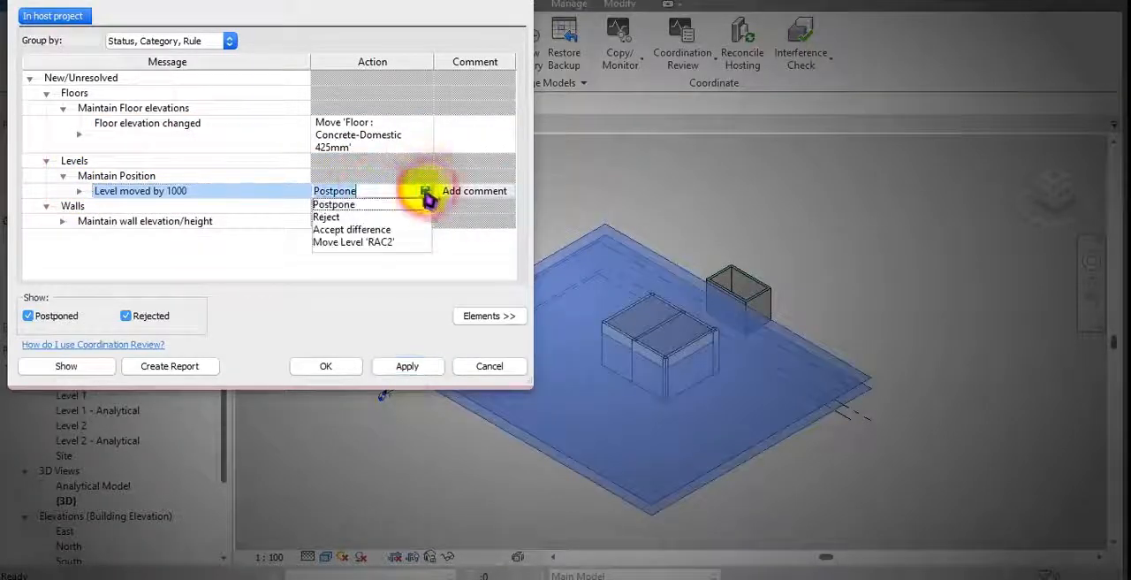
pyautogui.click(371, 244)
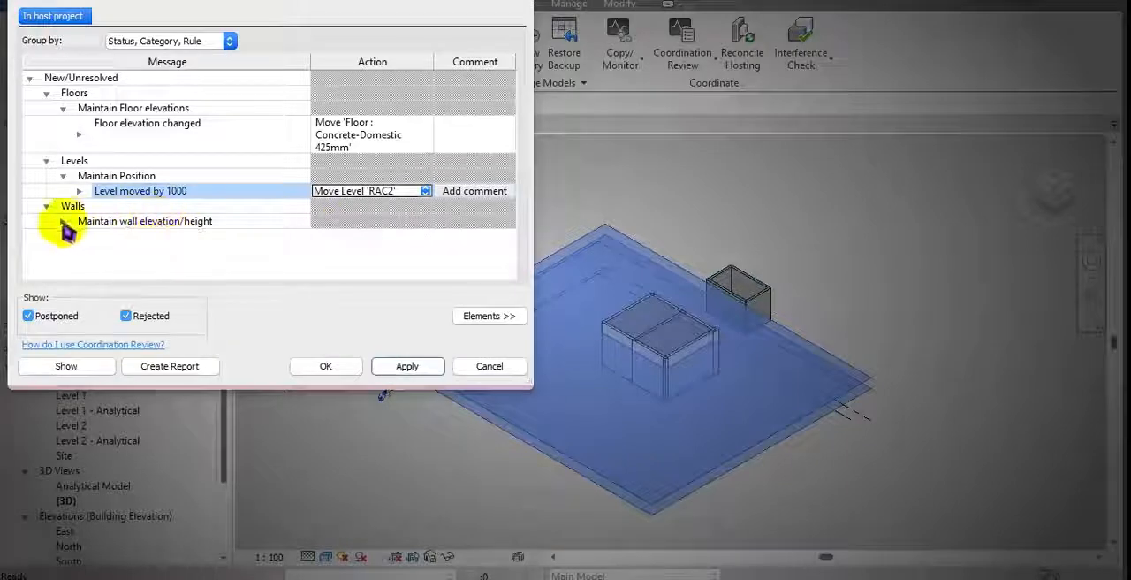
# Step: Set the actions of the first two wall elevation differences to Move Wall 'Basic Wall : Exterior - 225mm Concrete' vertically
pyautogui.click(63, 222)
pyautogui.scroll(-1, 357, 203)
pyautogui.click(371, 191)
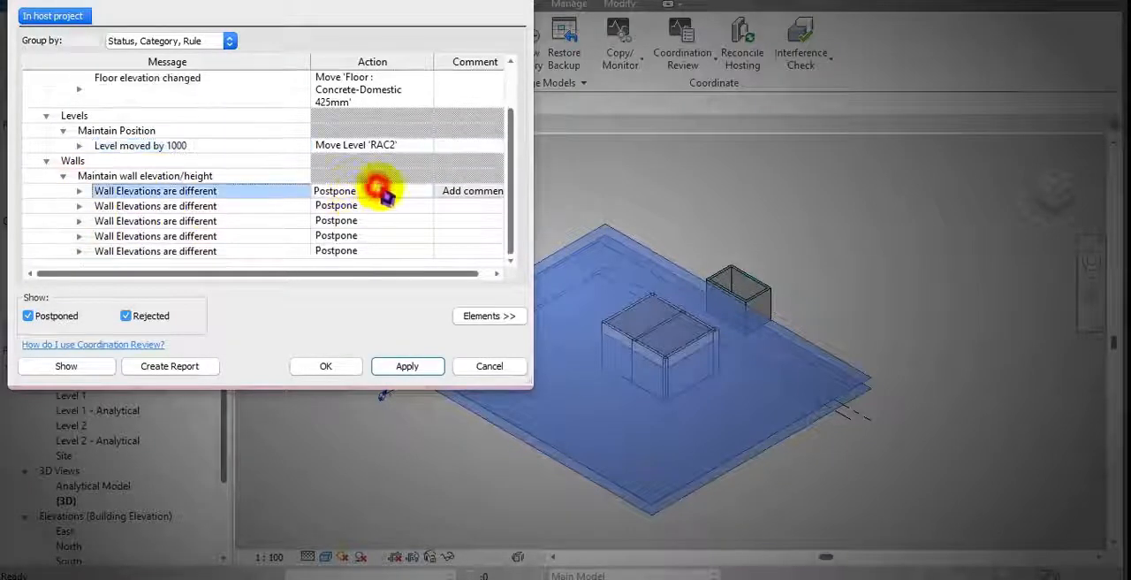
pyautogui.click(425, 191)
pyautogui.click(385, 243)
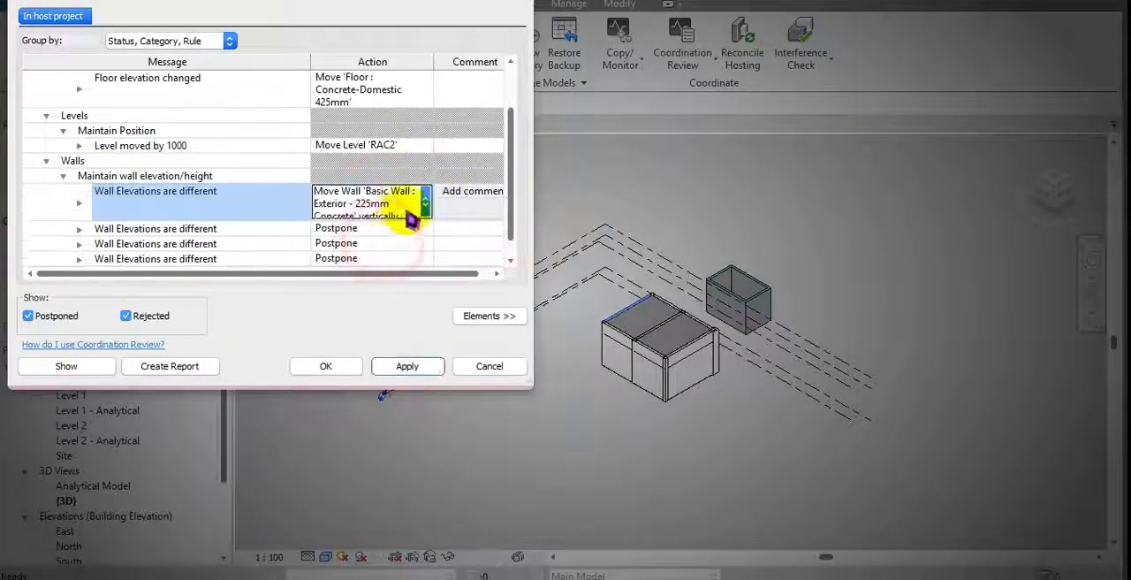
pyautogui.click(392, 227)
pyautogui.click(408, 205)
pyautogui.click(404, 228)
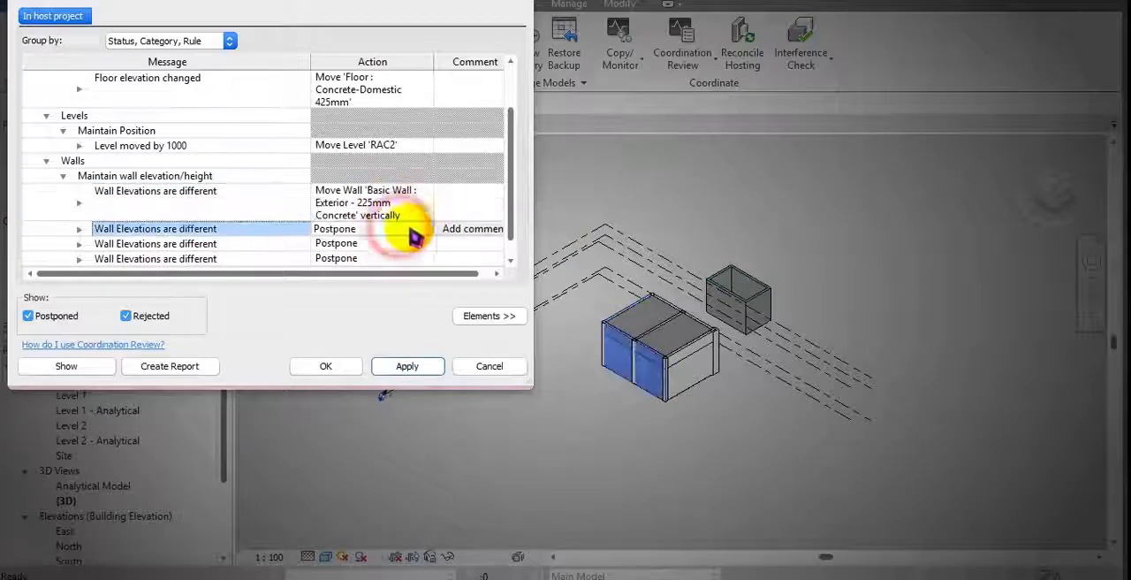
pyautogui.click(426, 228)
pyautogui.click(372, 280)
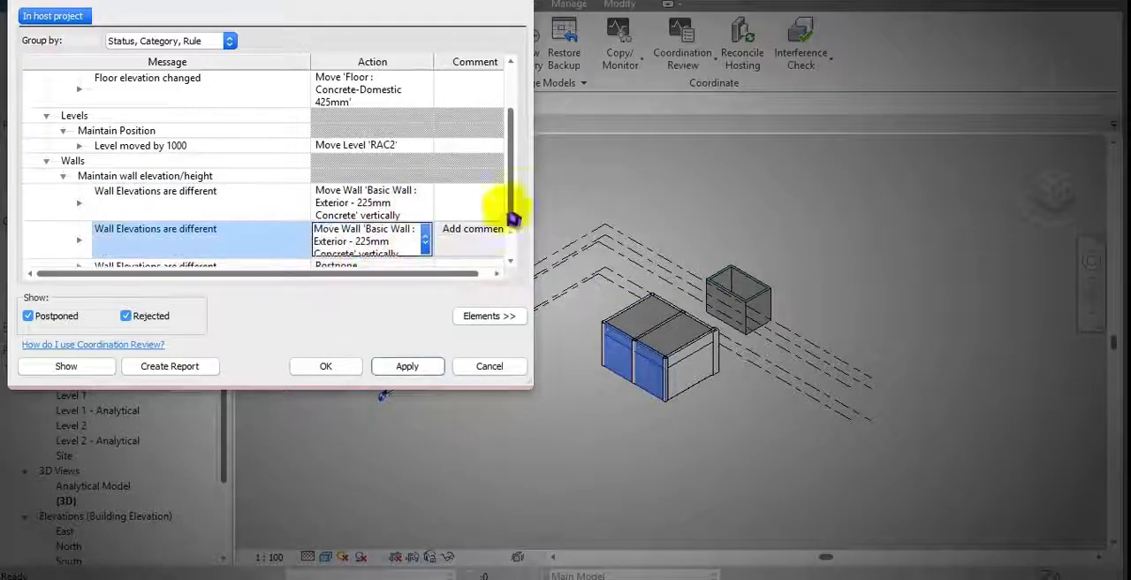
# Step: Set the third wall elevation difference to Move Wall 'Basic Wall : Exterior - 225mm Concrete' vertically
pyautogui.moveTo(516, 199); pyautogui.dragTo(447, 240)
pyautogui.click(433, 230)
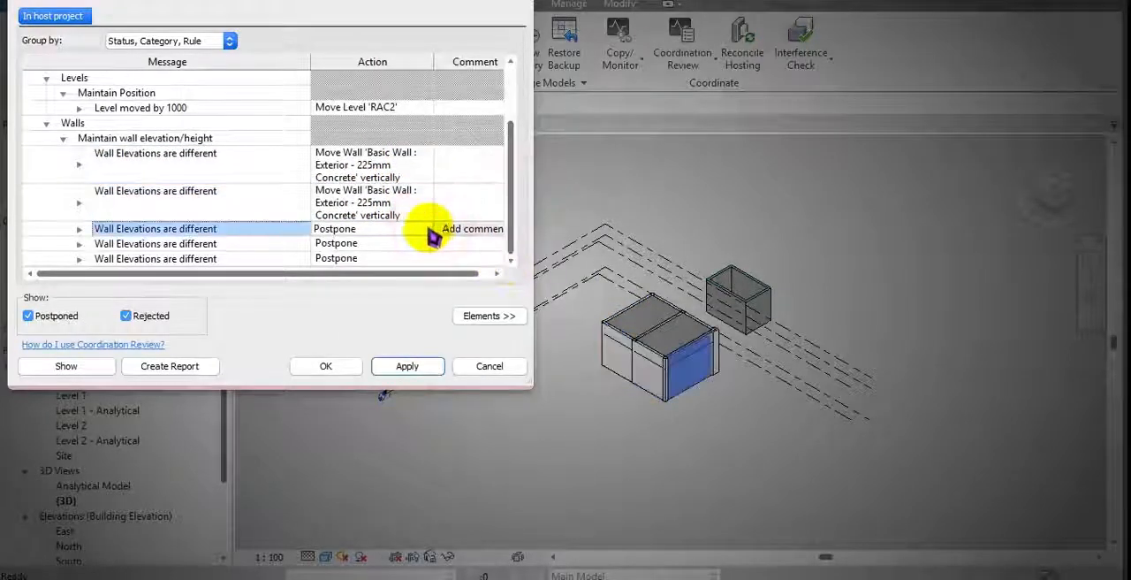
pyautogui.click(433, 237)
pyautogui.click(397, 243)
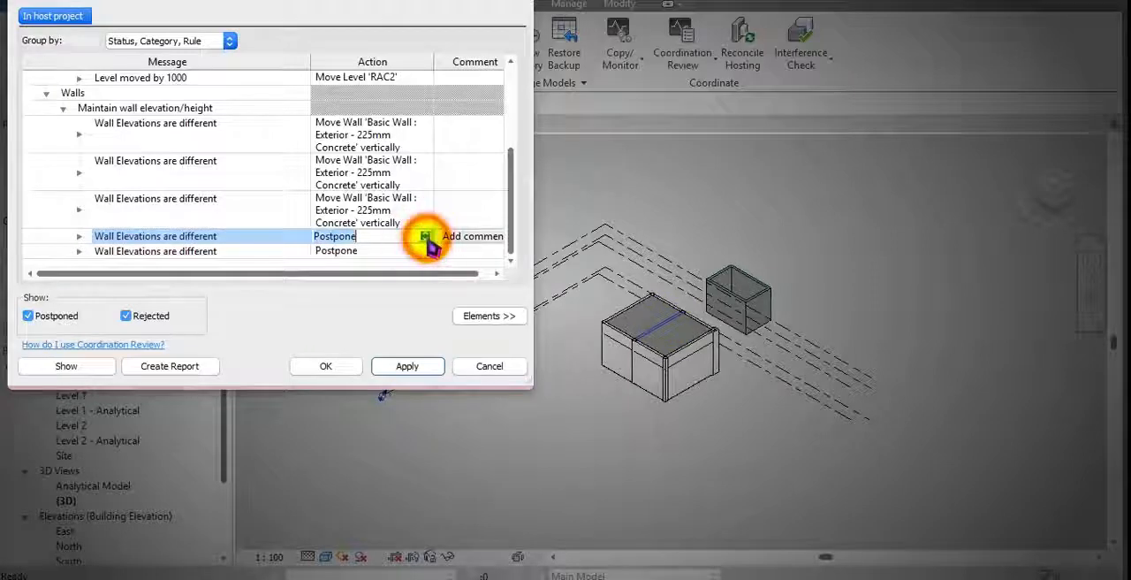
# Step: Set the fourth wall elevation entry to Accept difference, keep the last one at Postpone, and finish the coordination review
pyautogui.click(425, 236)
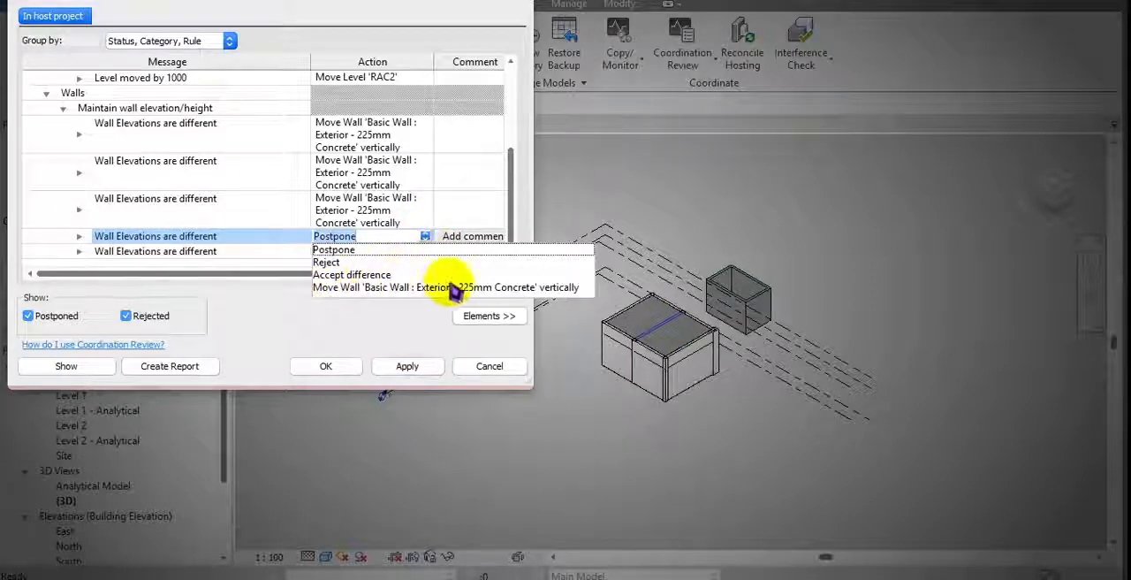
pyautogui.click(397, 275)
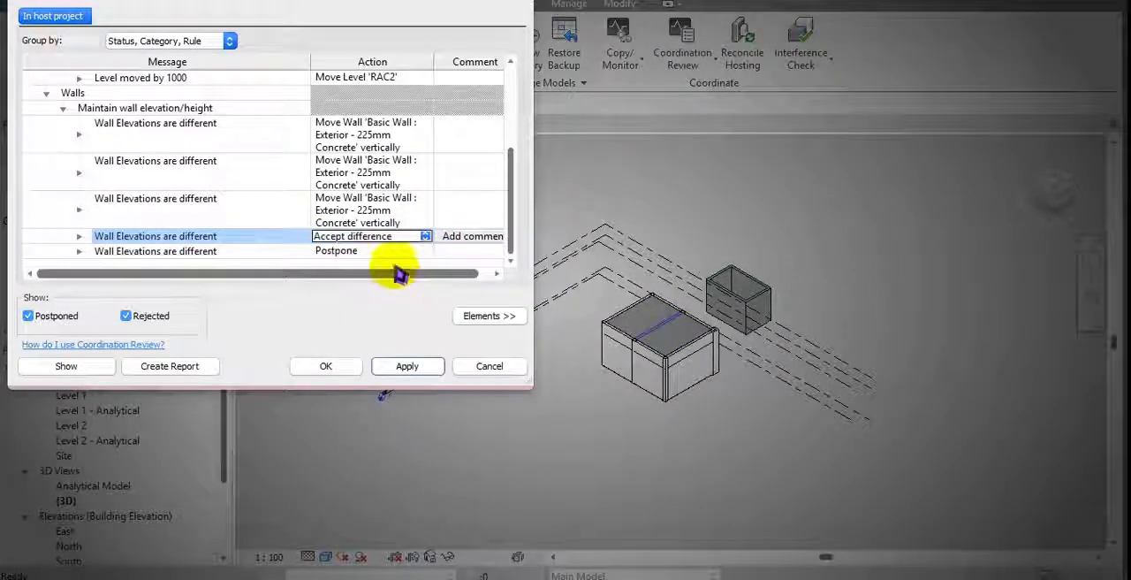
pyautogui.click(425, 254)
pyautogui.click(427, 252)
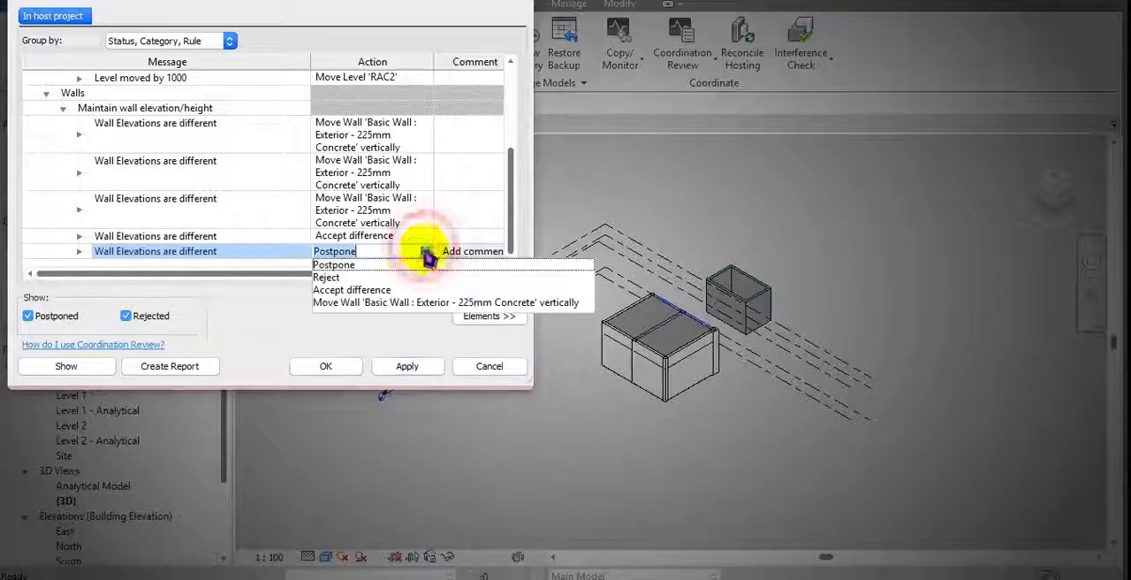
pyautogui.click(358, 274)
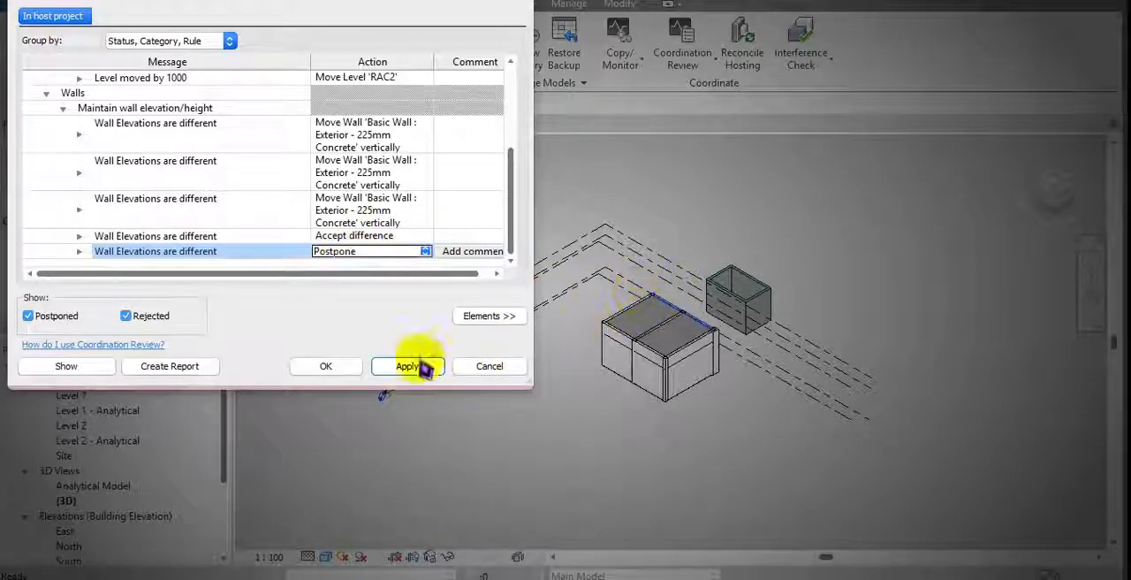
pyautogui.click(325, 368)
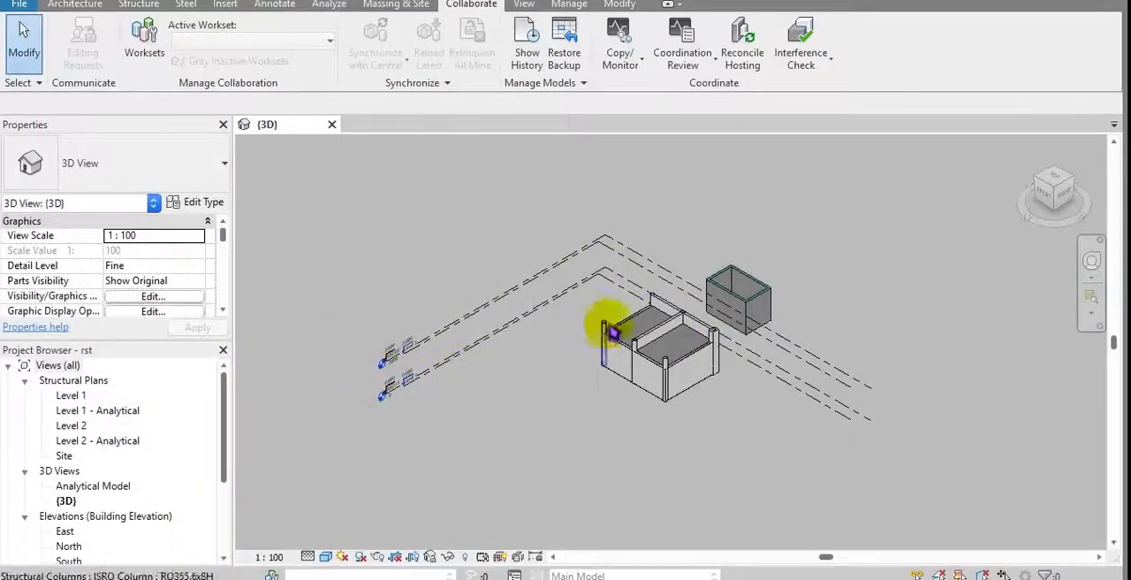
# Step: Temporarily isolate the middle wall between the two floor bays in the 3D view and examine its shape
pyautogui.scroll(5, 712, 325)
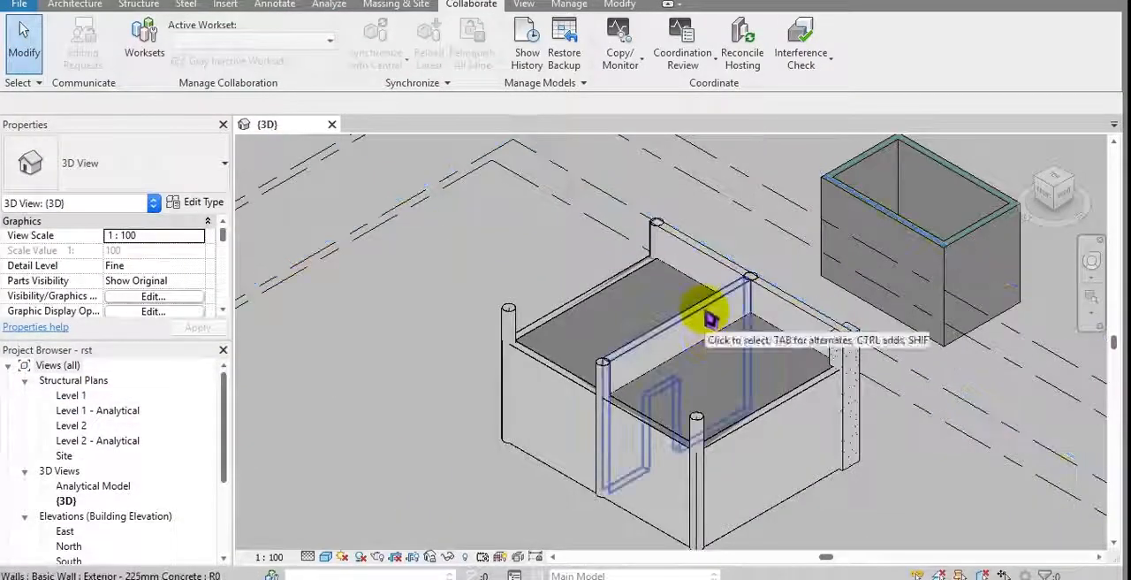
pyautogui.moveTo(681, 307); pyautogui.dragTo(669, 341, button='middle')
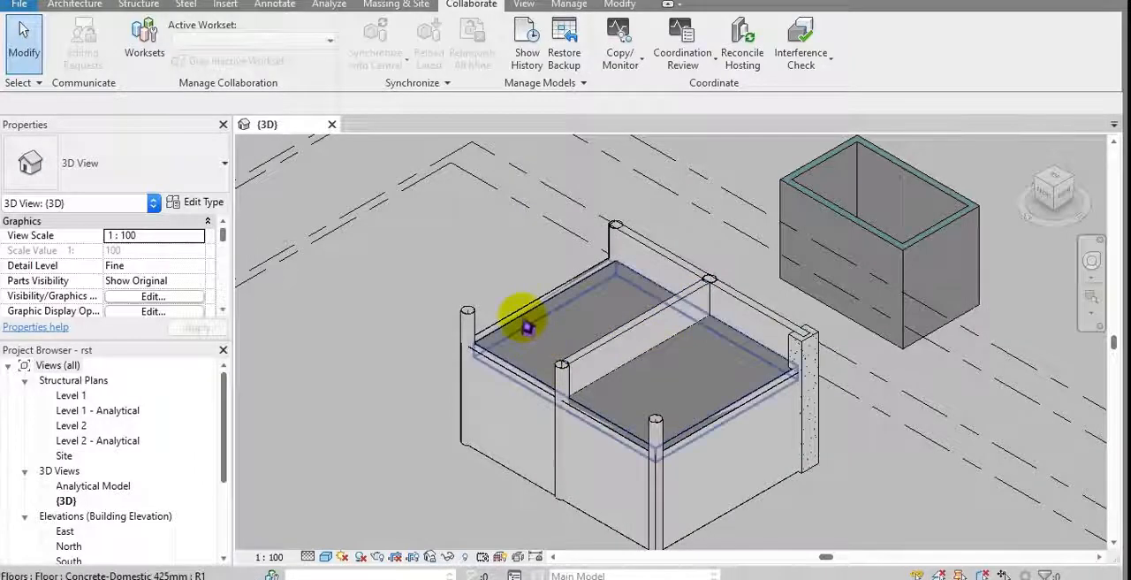
pyautogui.click(618, 349)
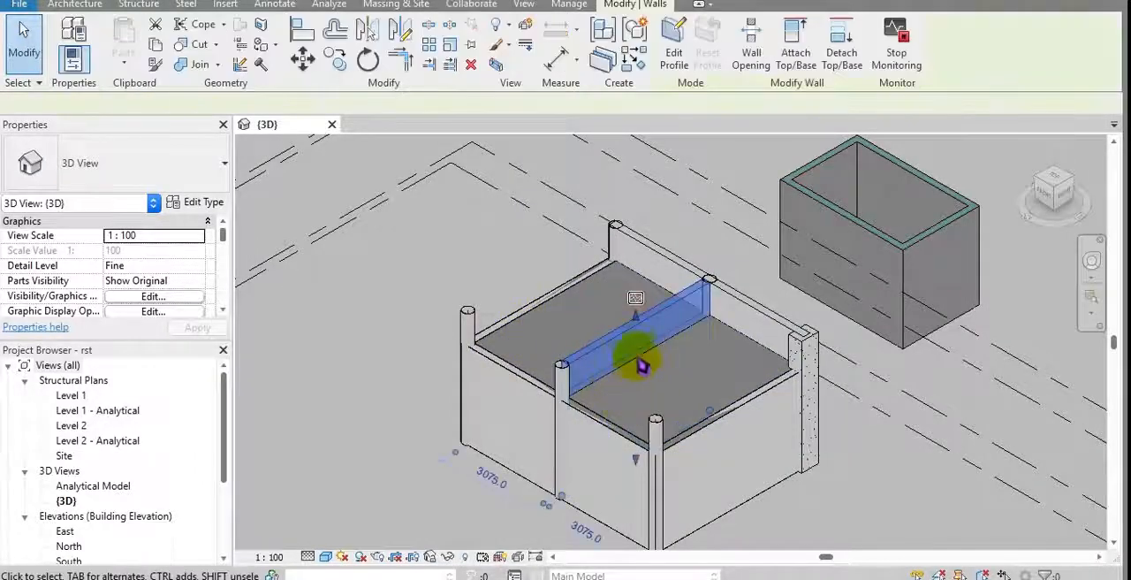
pyautogui.moveTo(639, 371); pyautogui.dragTo(586, 305, button='middle')
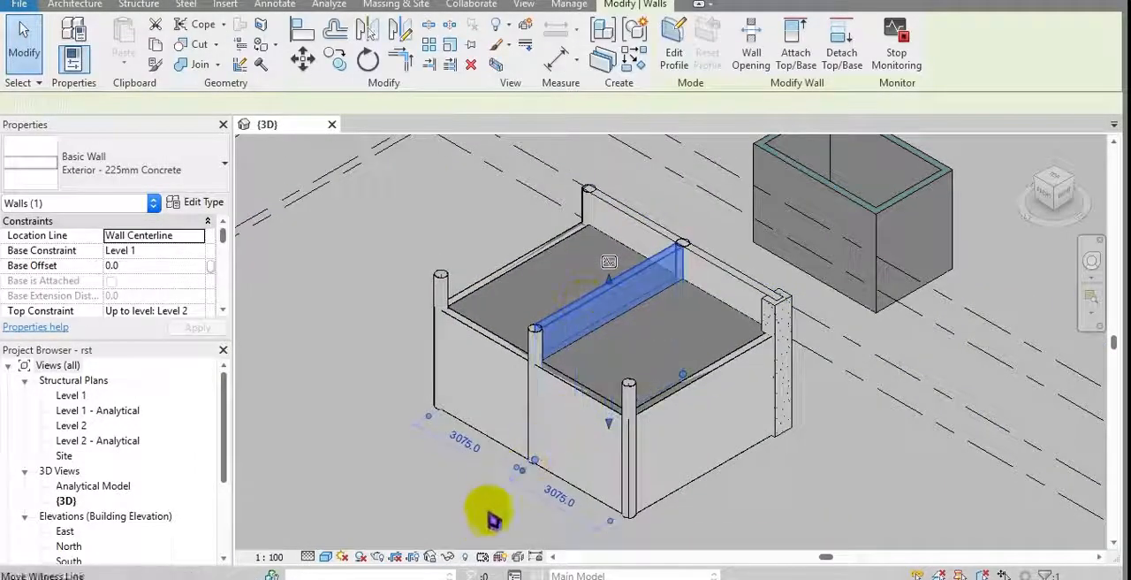
pyautogui.click(448, 556)
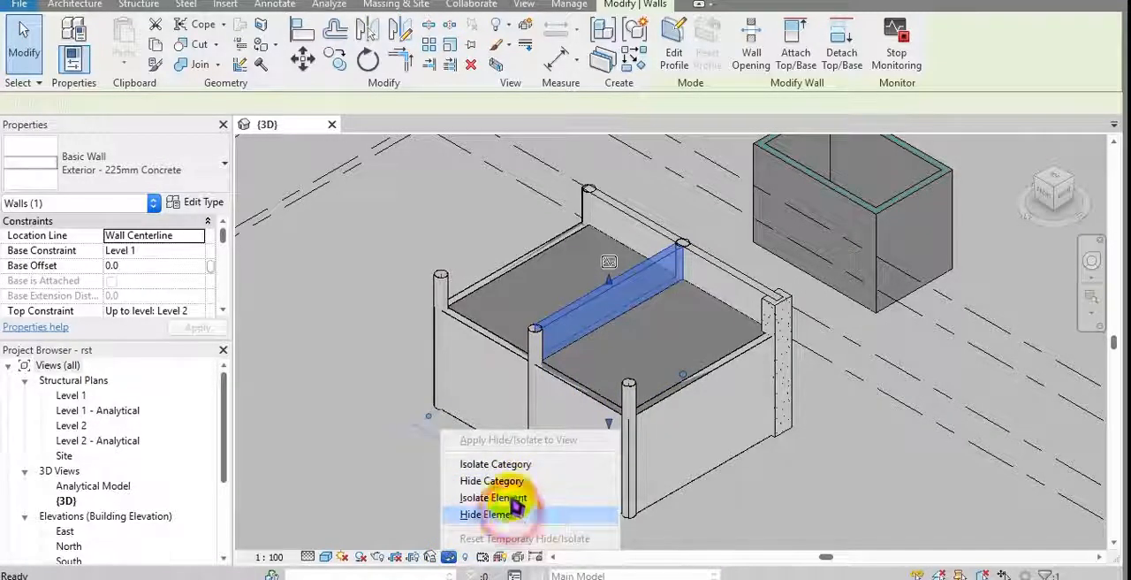
pyautogui.click(512, 497)
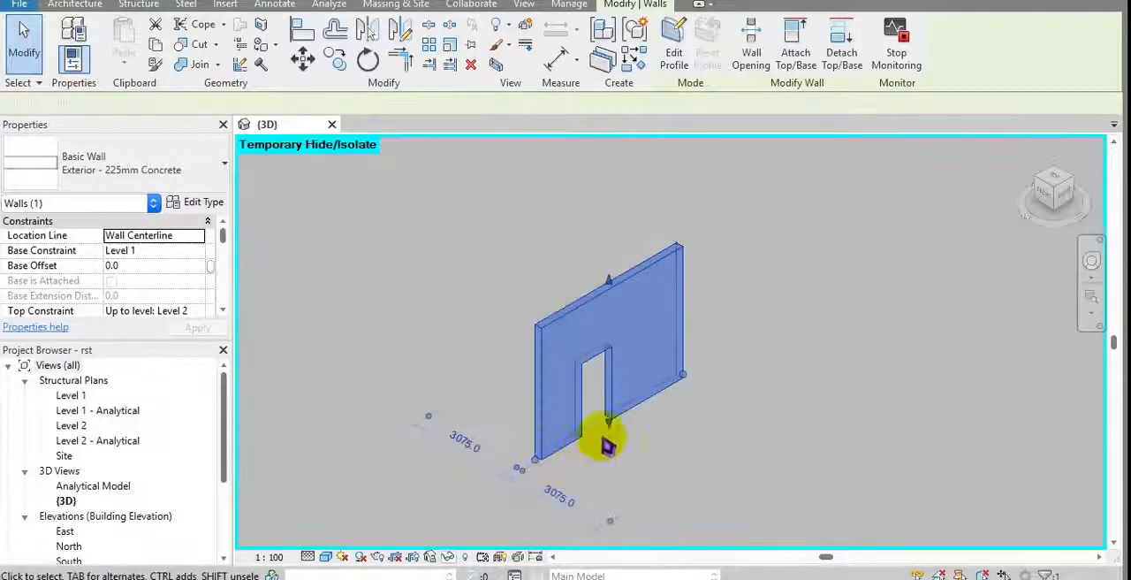
pyautogui.click(619, 417)
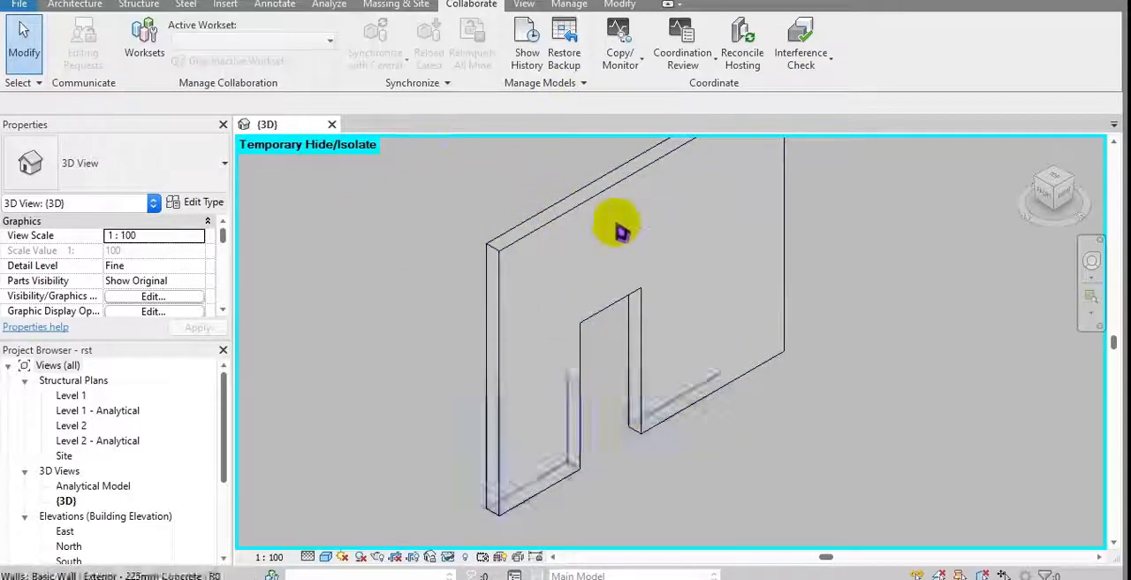
# Step: Reset the temporary hide/isolate so the whole model shows in the 3D view
pyautogui.click(448, 559)
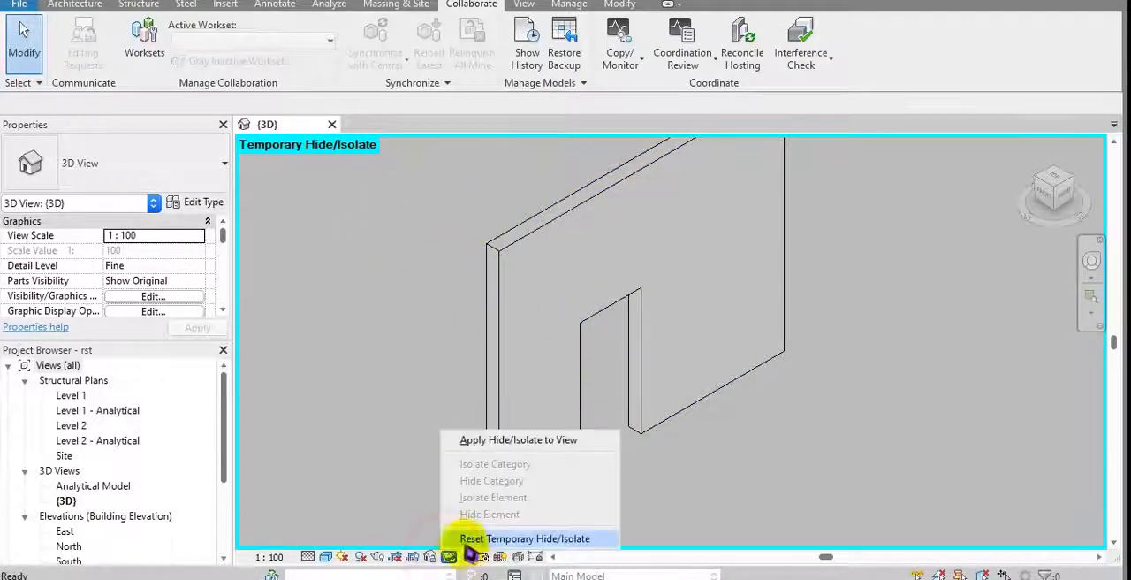
pyautogui.click(472, 538)
pyautogui.scroll(2, 548, 442)
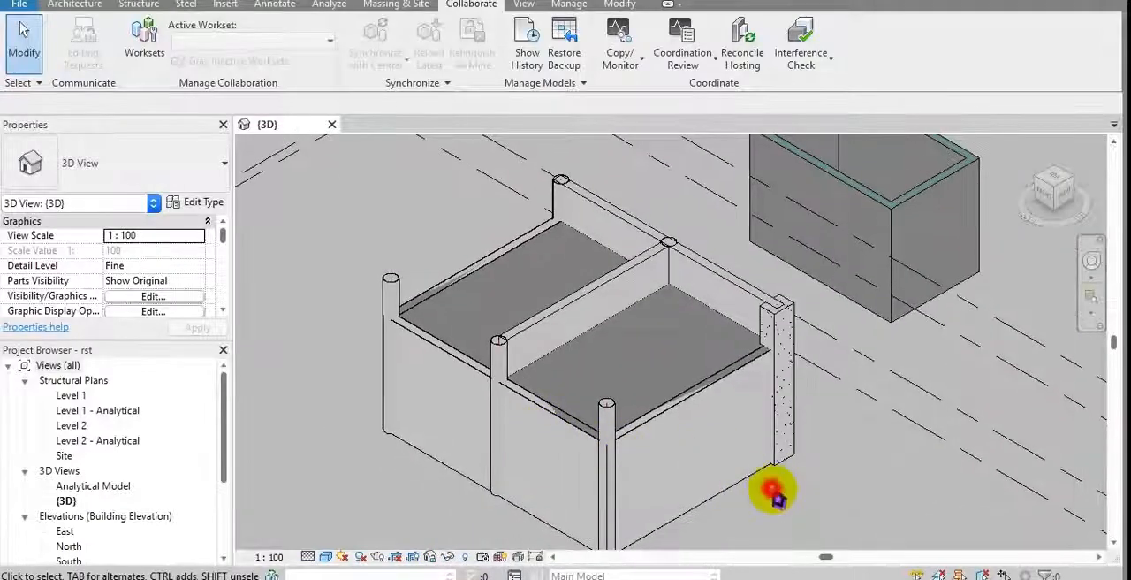
# Step: Reopen the Coordination Review for the linked base project
pyautogui.click(679, 52)
pyautogui.click(685, 130)
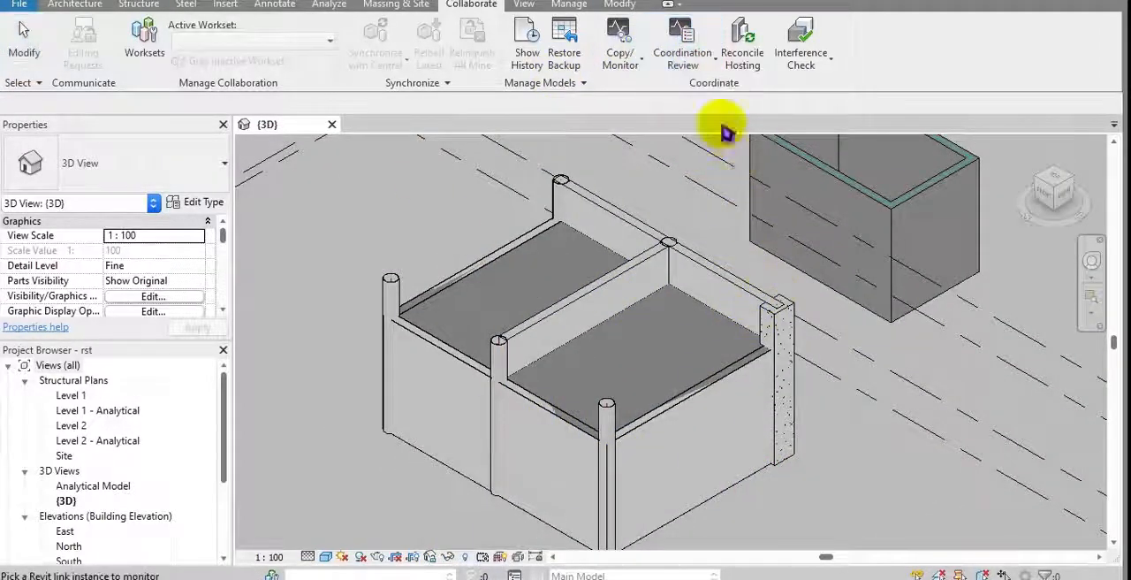
pyautogui.click(694, 69)
pyautogui.click(710, 139)
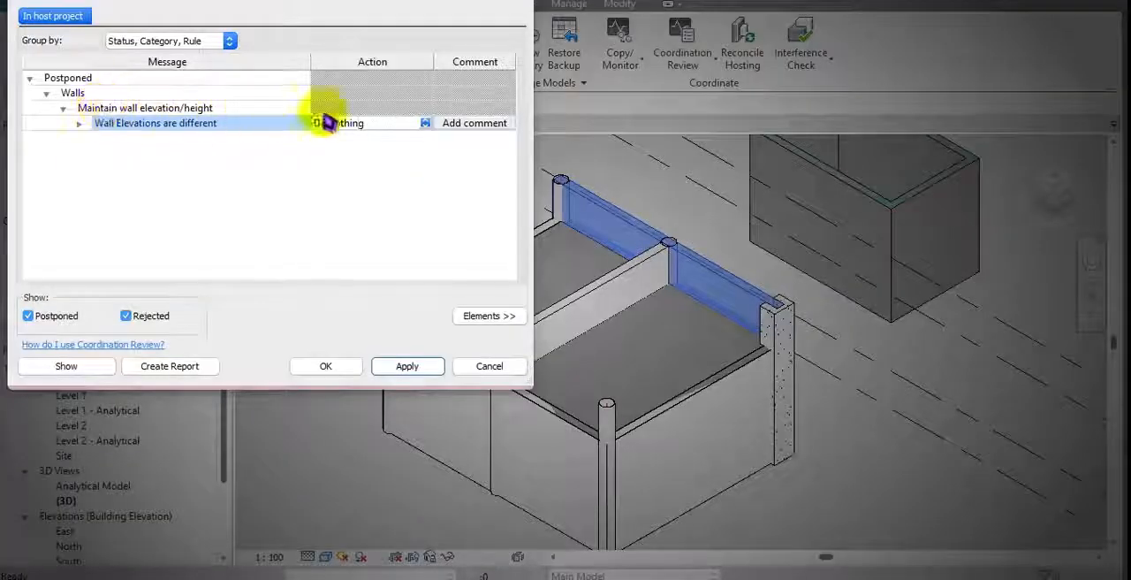
# Step: Set the postponed wall elevation difference to Move Wall 'Basic Wall : Exterior - 225mm Concrete' vertically
pyautogui.click(424, 125)
pyautogui.click(394, 174)
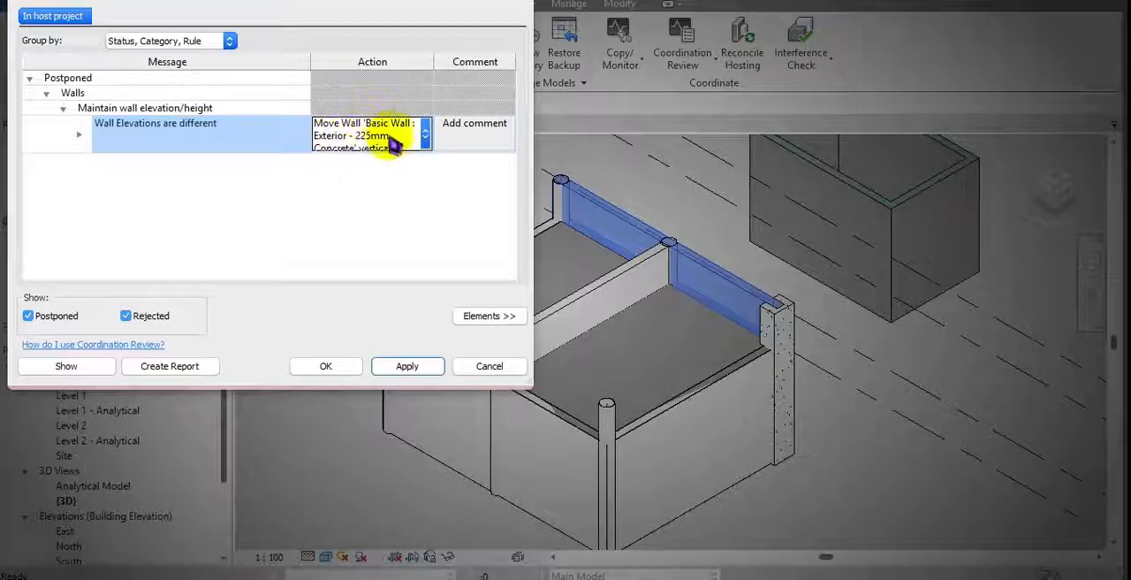
pyautogui.click(336, 364)
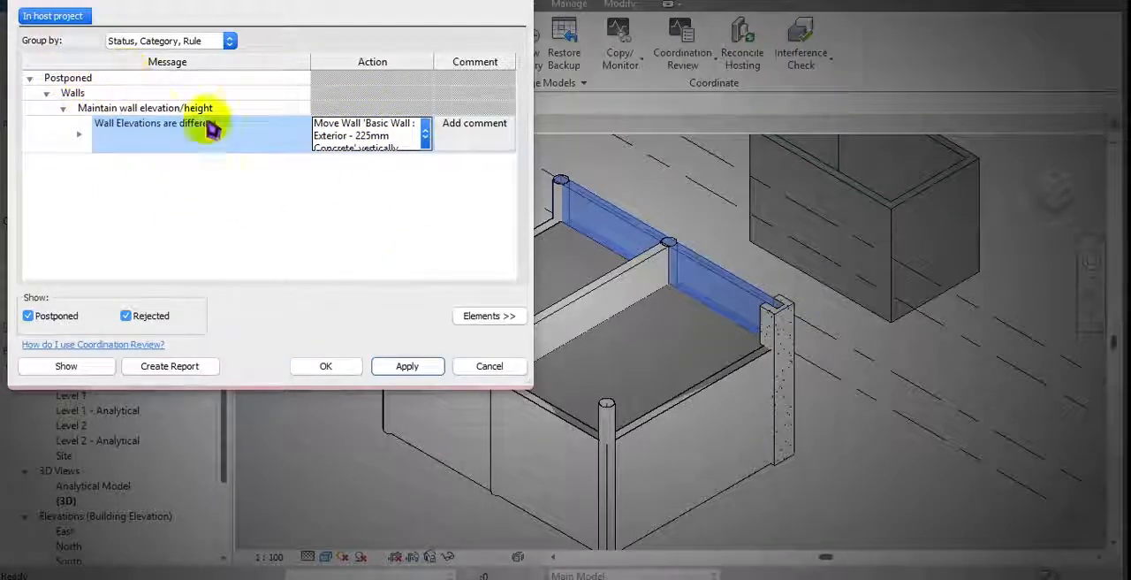
# Step: Set the postponed wall elevation difference to Accept difference and open its comment for editing
pyautogui.click(424, 133)
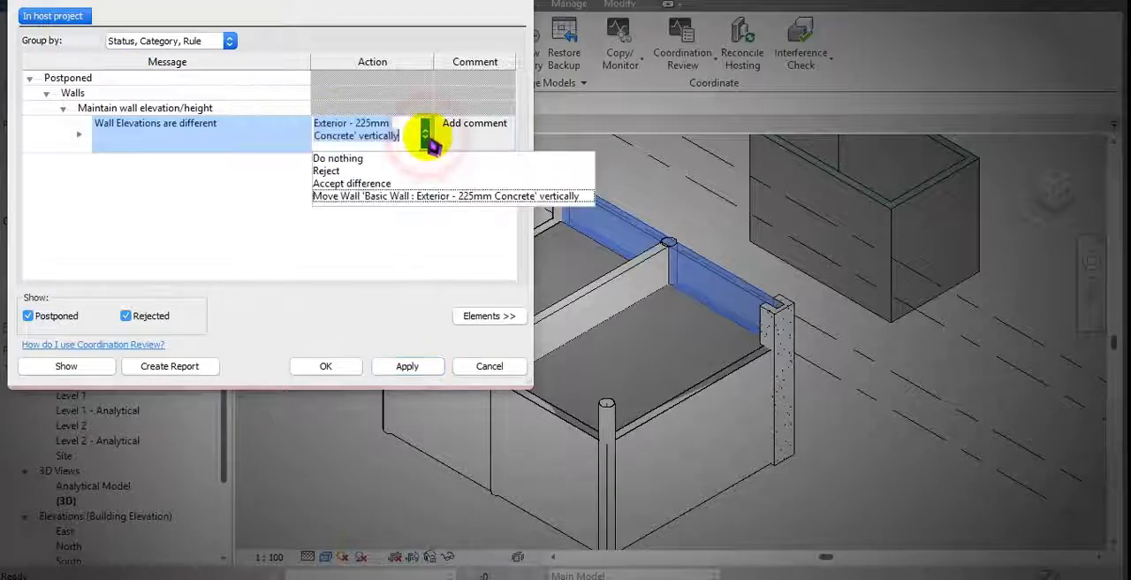
pyautogui.click(385, 184)
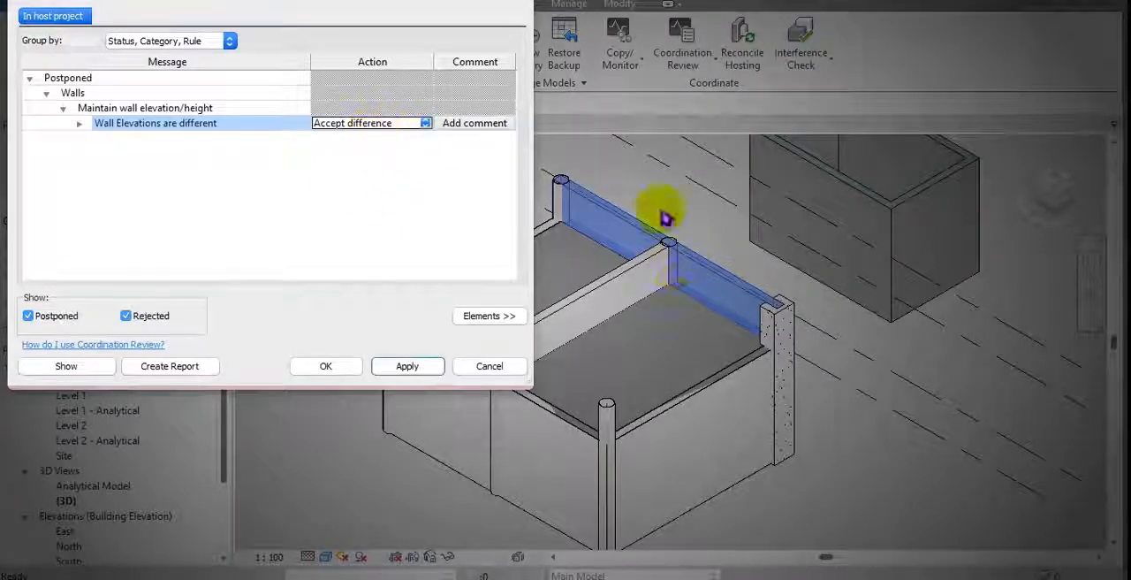
pyautogui.click(498, 128)
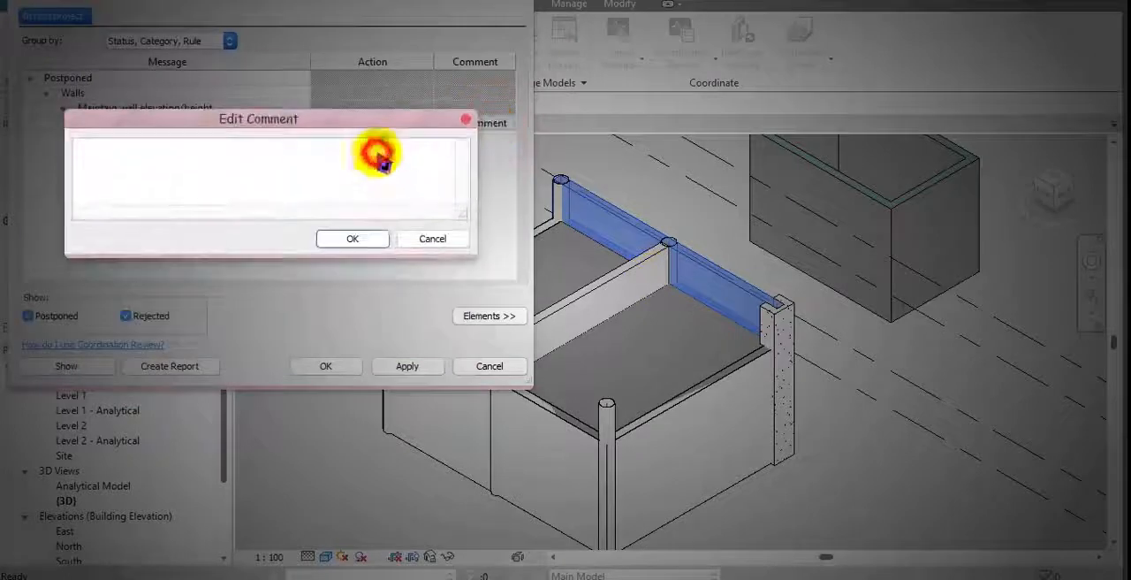
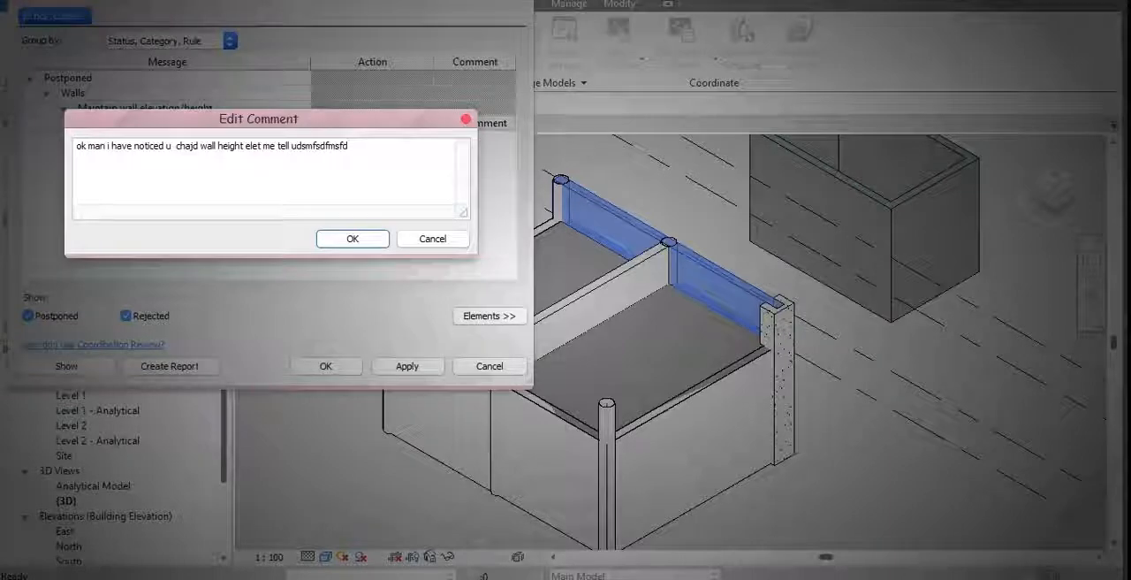
# Step: Save the comment "ok man i have noticed u chajd wall height elet me tell udsmfsdfmsfd" and complete the Coordination Review
pyautogui.click(352, 240)
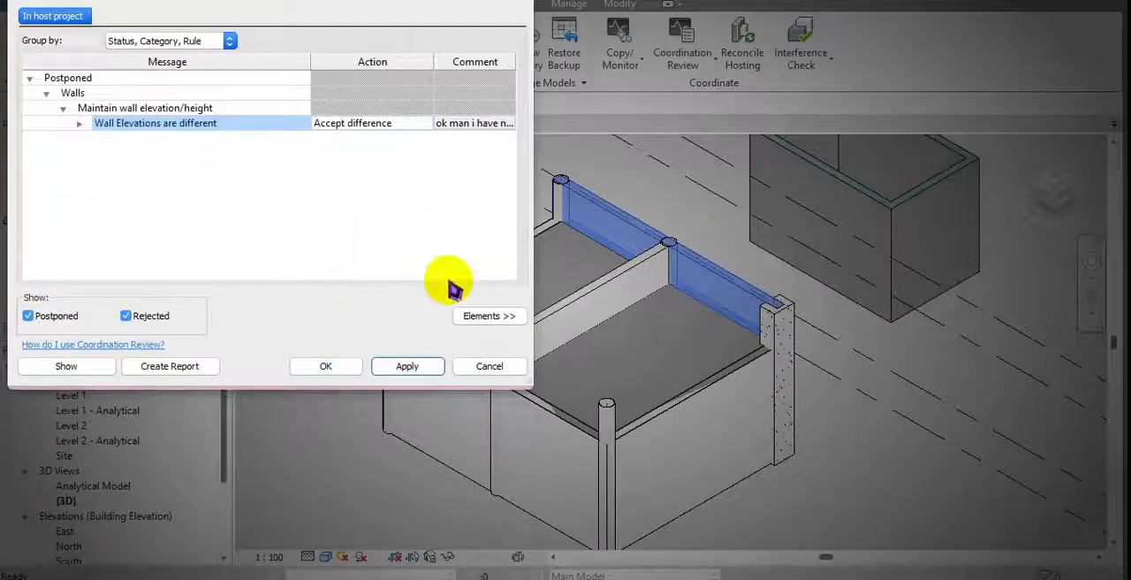
pyautogui.click(332, 366)
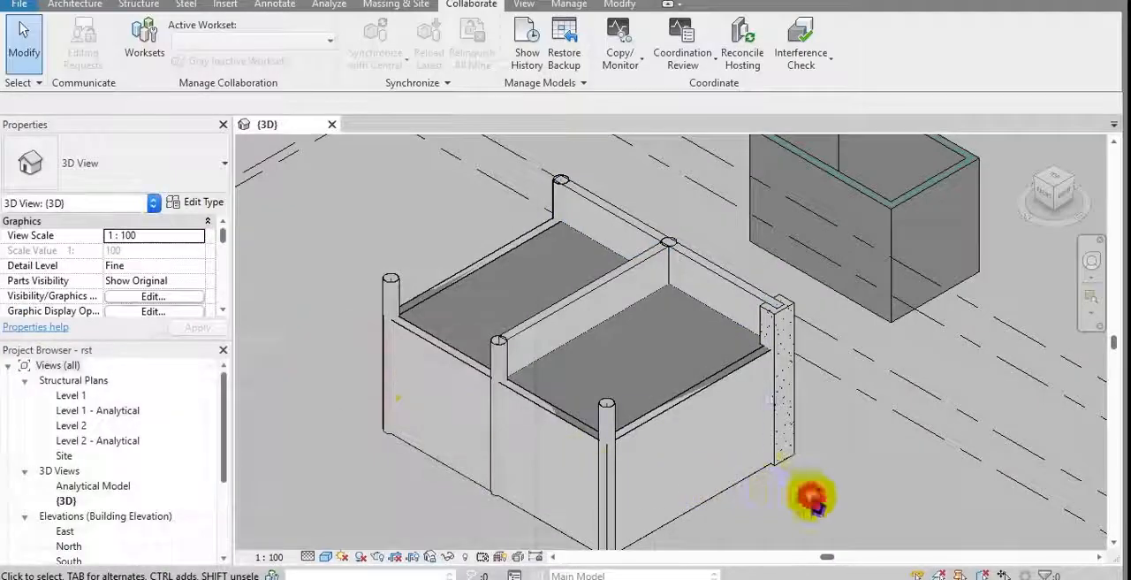
pyautogui.click(727, 280)
pyautogui.moveTo(726, 282); pyautogui.dragTo(677, 327, button='middle')
pyautogui.click(669, 284)
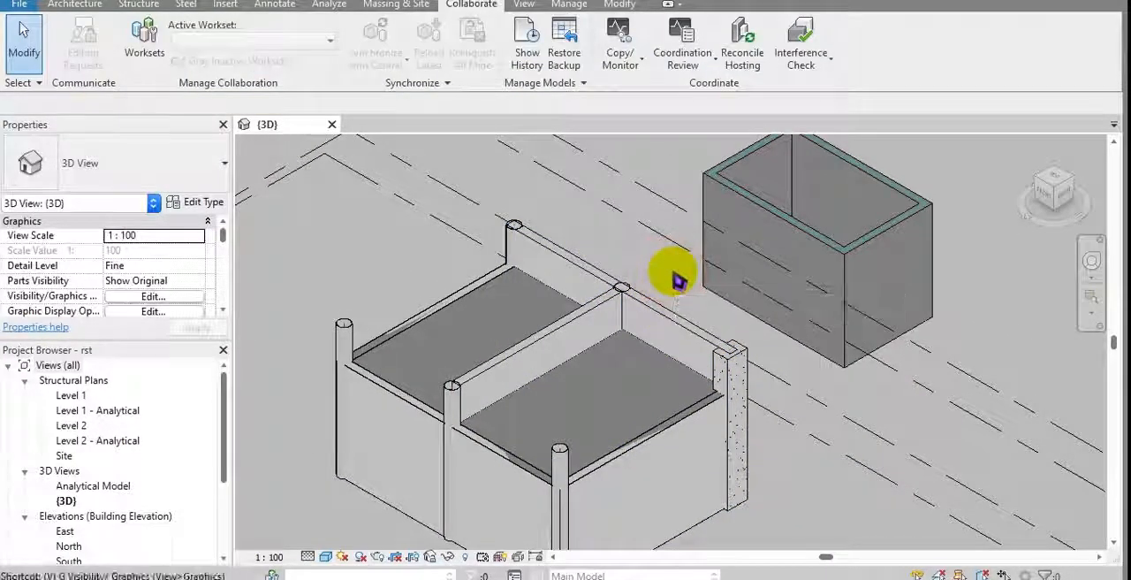
# Step: Check the visibility of the Revit link rac base proejct.rvt in the 3D view's Visibility/Graphic Overrides
pyautogui.press('v')
pyautogui.press('g')
pyautogui.click(723, 69)
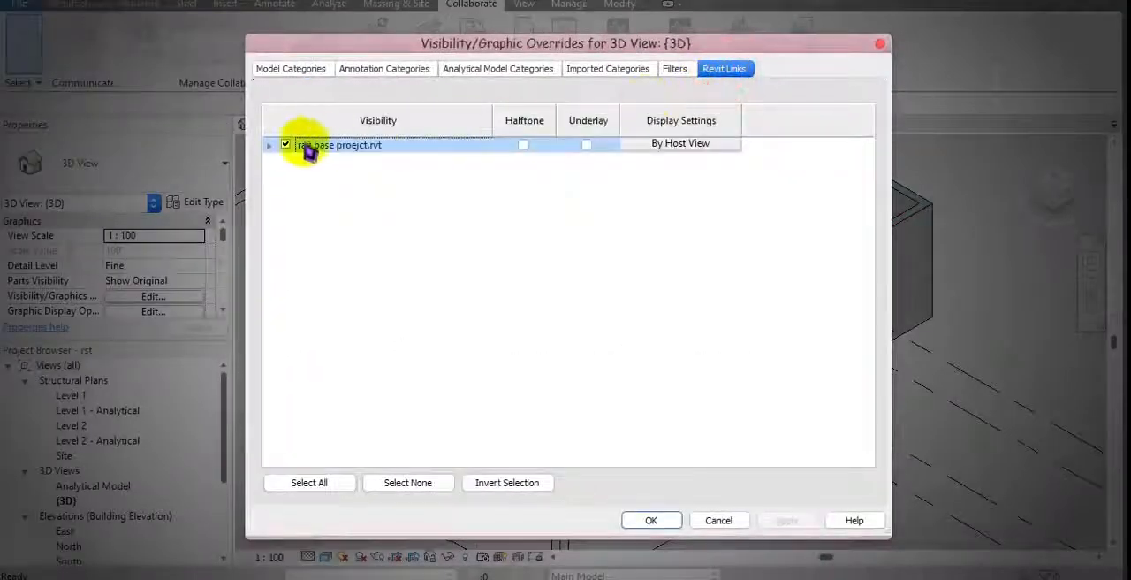
pyautogui.click(651, 519)
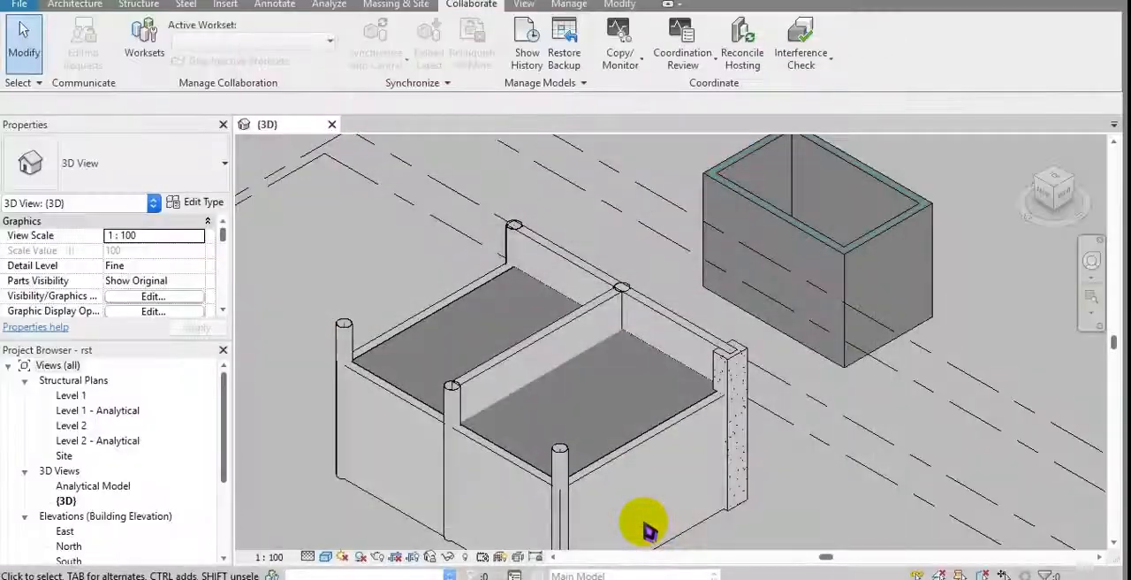
# Step: Create structural plan views for the copied levels RAC1 and RAC2
pyautogui.scroll(-2, 619, 424)
pyautogui.moveTo(421, 310); pyautogui.dragTo(425, 307, button='middle')
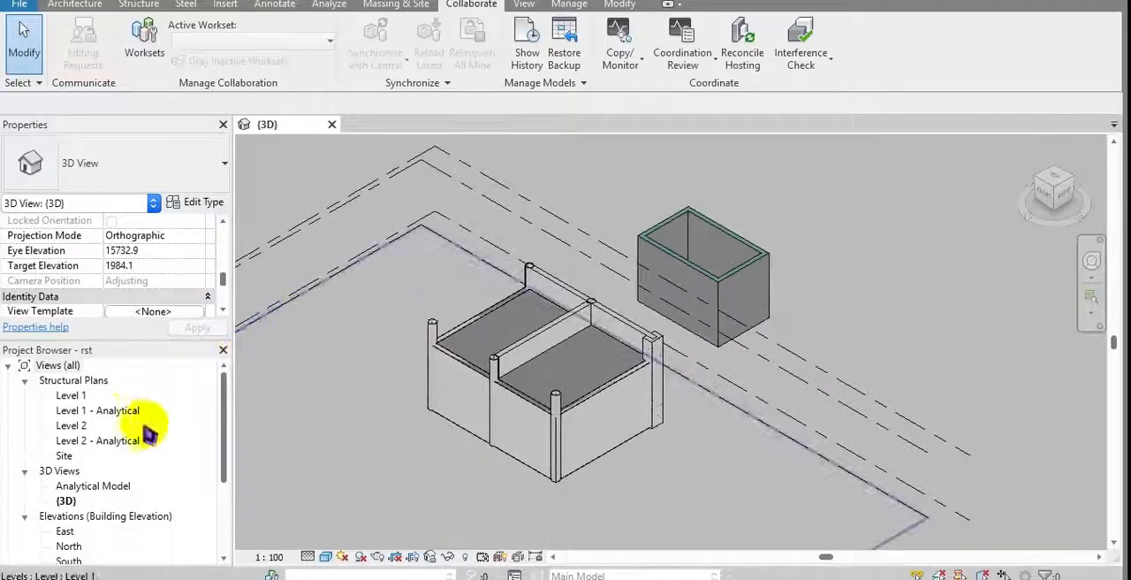
pyautogui.moveTo(442, 384); pyautogui.dragTo(565, 281, button='middle')
pyautogui.scroll(5, 566, 281)
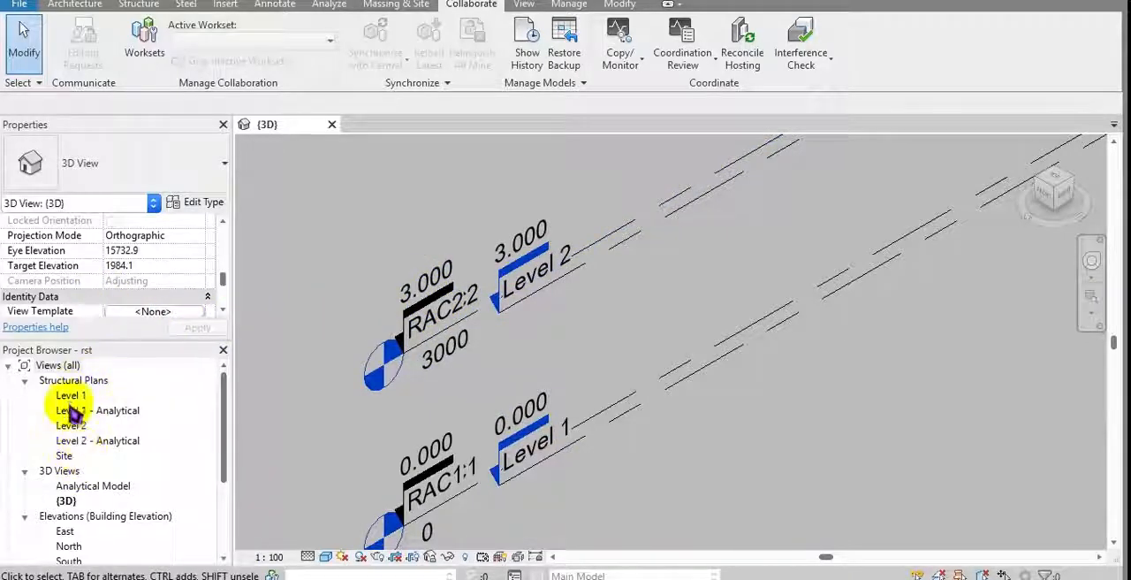
pyautogui.moveTo(589, 302); pyautogui.dragTo(625, 322, button='middle')
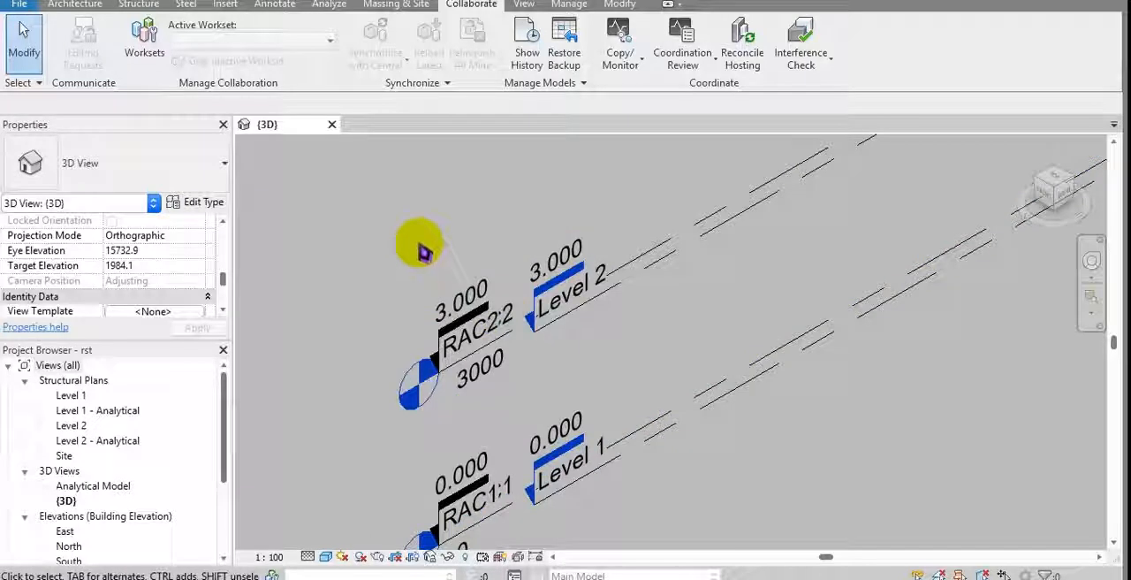
pyautogui.click(523, 5)
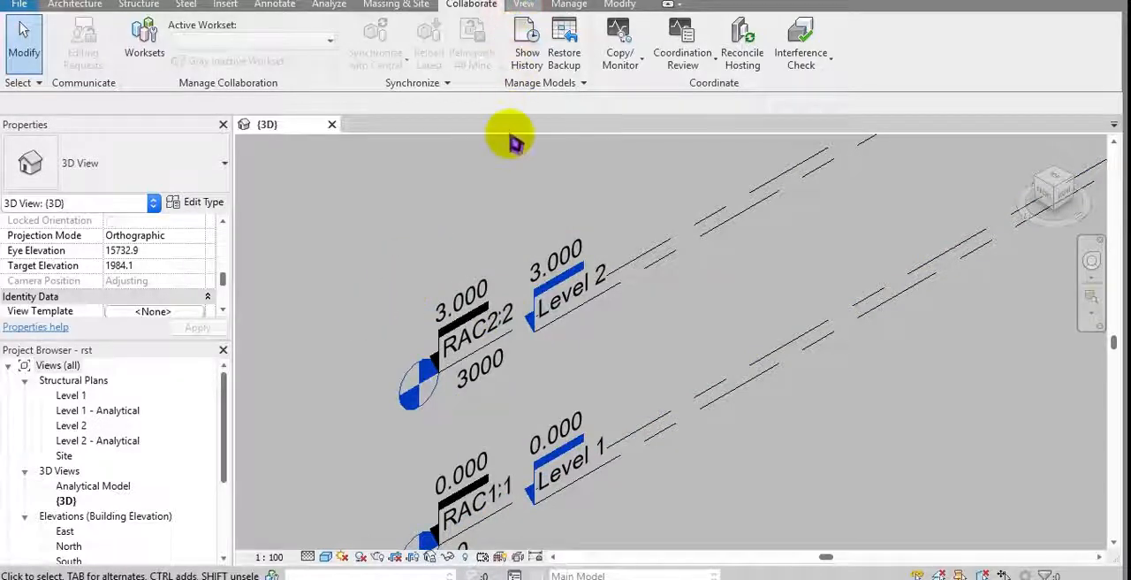
pyautogui.click(656, 26)
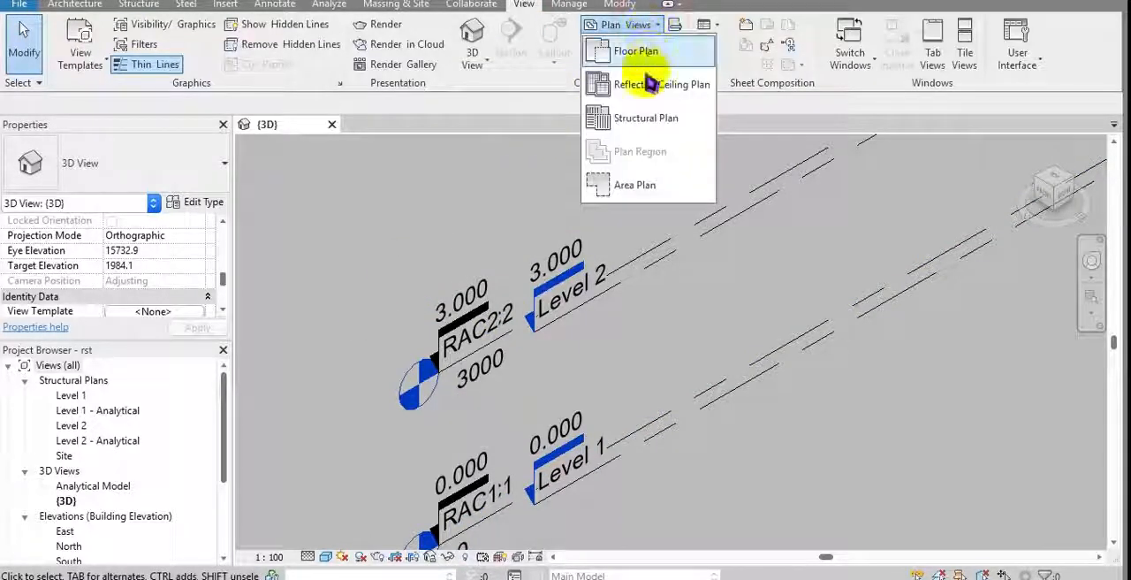
pyautogui.click(664, 117)
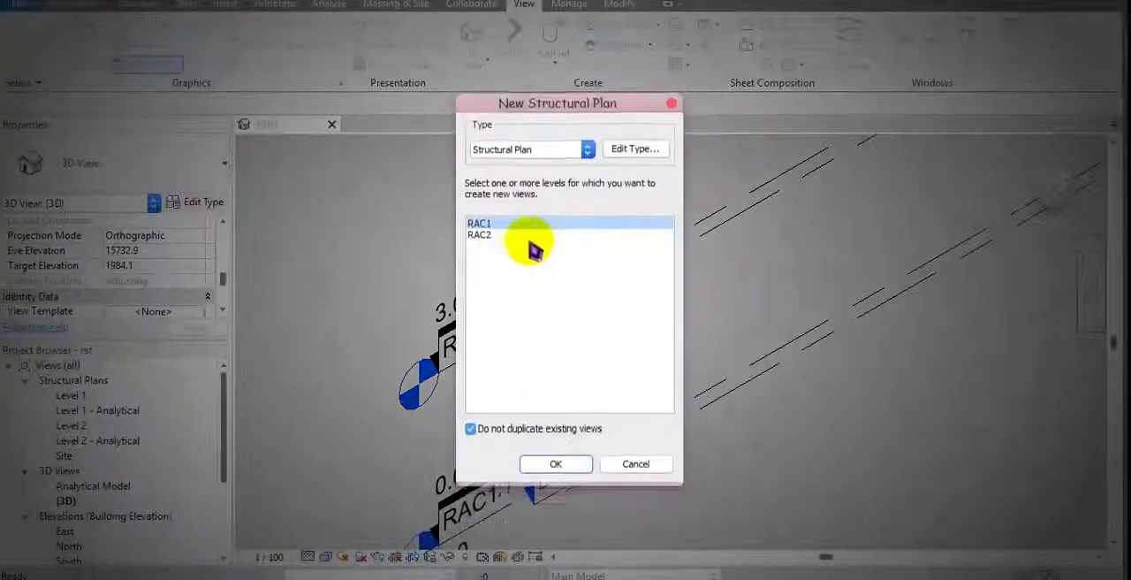
pyautogui.moveTo(489, 222); pyautogui.dragTo(489, 236)
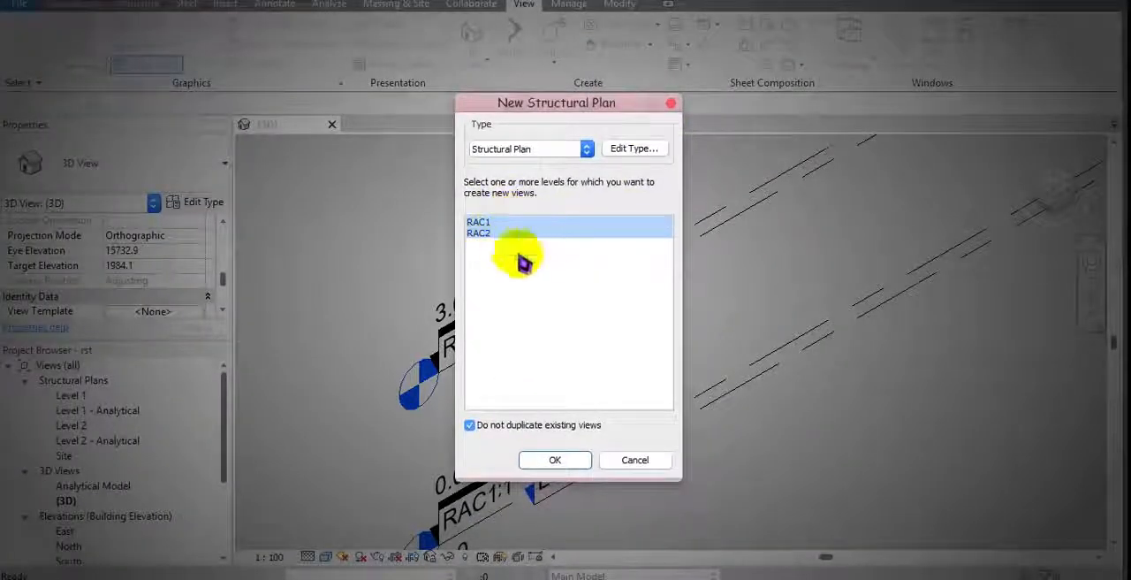
pyautogui.click(555, 460)
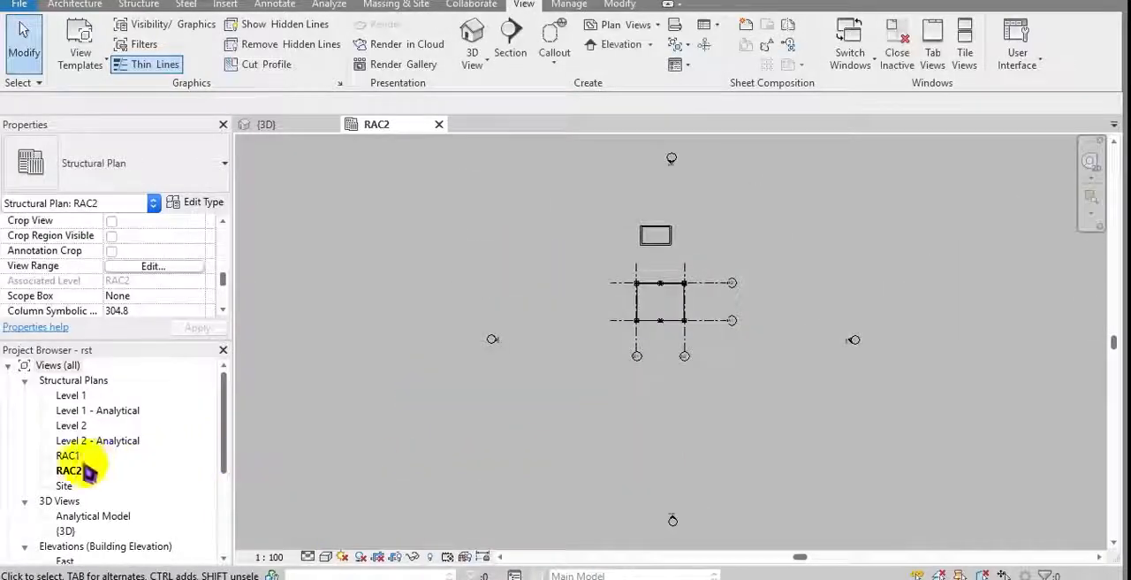
pyautogui.click(68, 455)
pyautogui.click(69, 471)
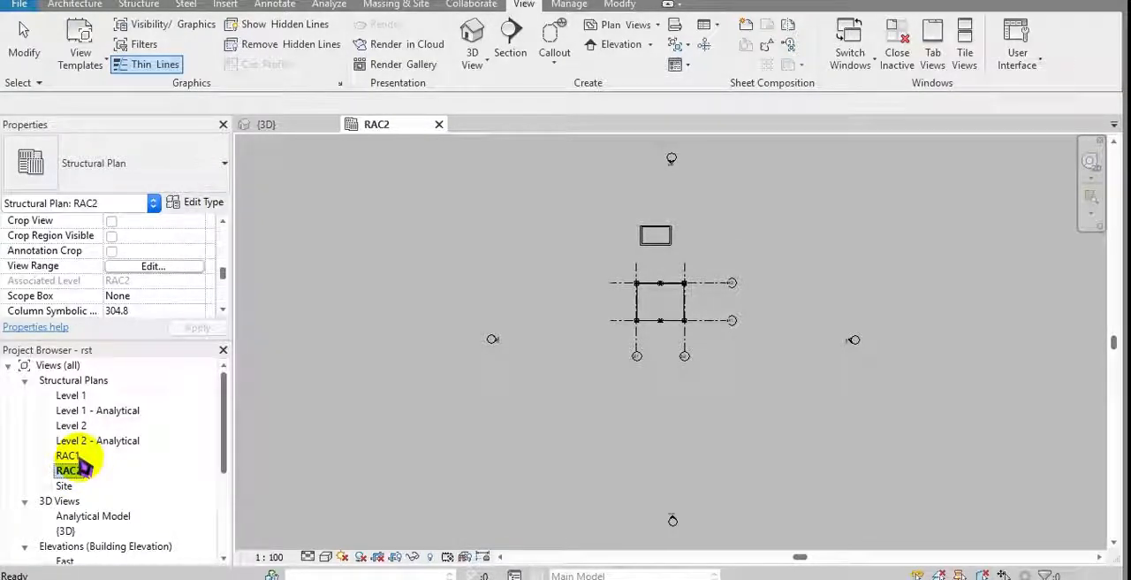
# Step: Stop monitoring the middle Exterior - 225mm Concrete wall between the two bays in the 3D view
pyautogui.click(266, 125)
pyautogui.click(592, 416)
pyautogui.moveTo(984, 465); pyautogui.dragTo(424, 407, button='middle')
pyautogui.scroll(2, 638, 378)
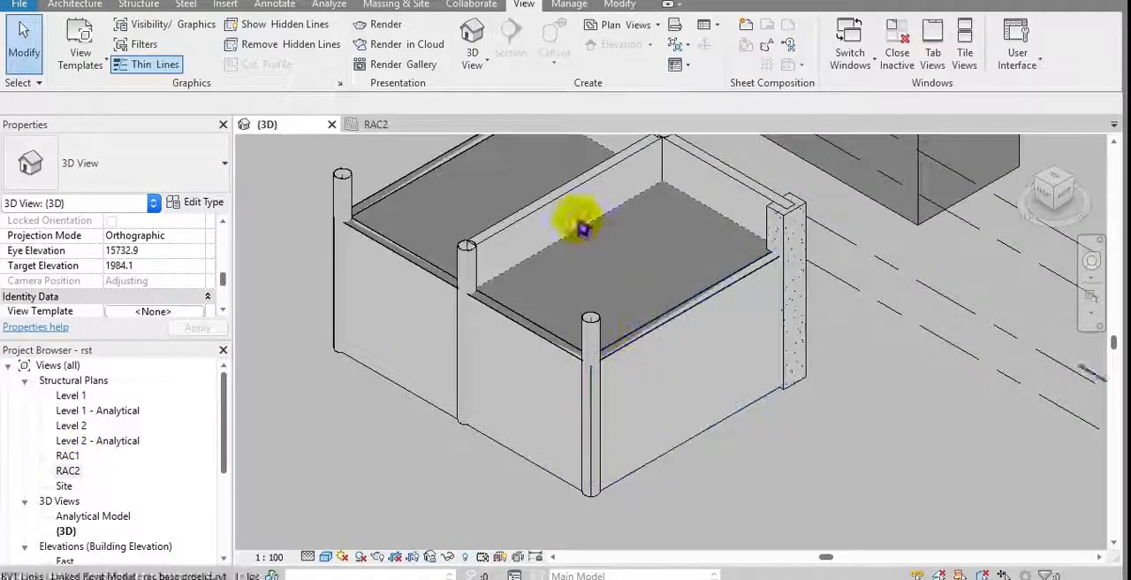
pyautogui.click(560, 196)
pyautogui.moveTo(586, 307); pyautogui.dragTo(588, 327, button='middle')
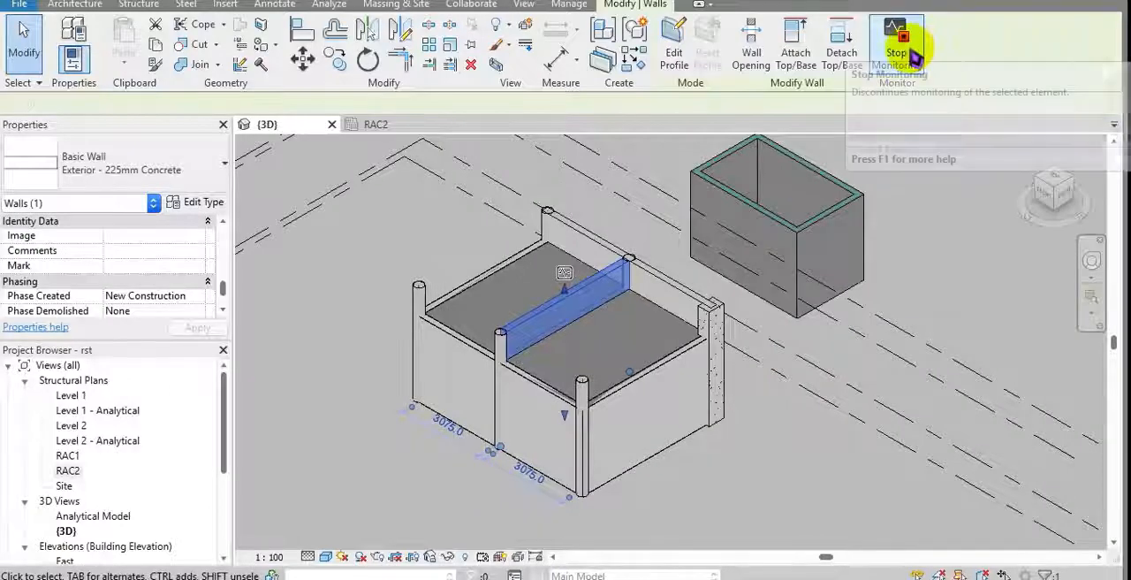
pyautogui.click(911, 43)
pyautogui.moveTo(728, 437); pyautogui.dragTo(698, 404, button='middle')
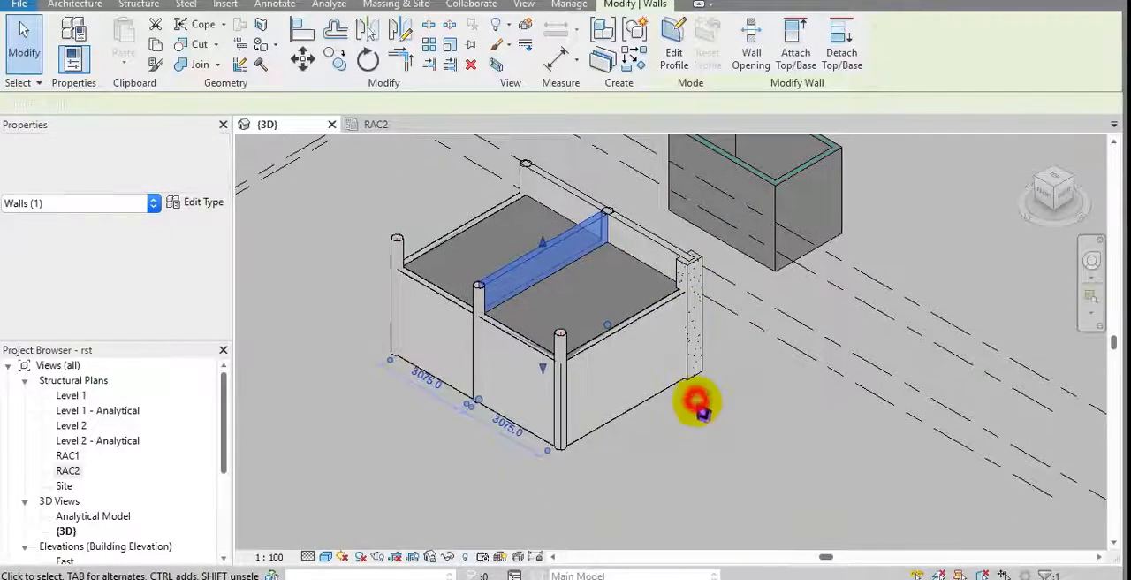
pyautogui.click(699, 405)
pyautogui.moveTo(530, 265); pyautogui.dragTo(544, 287, button='middle')
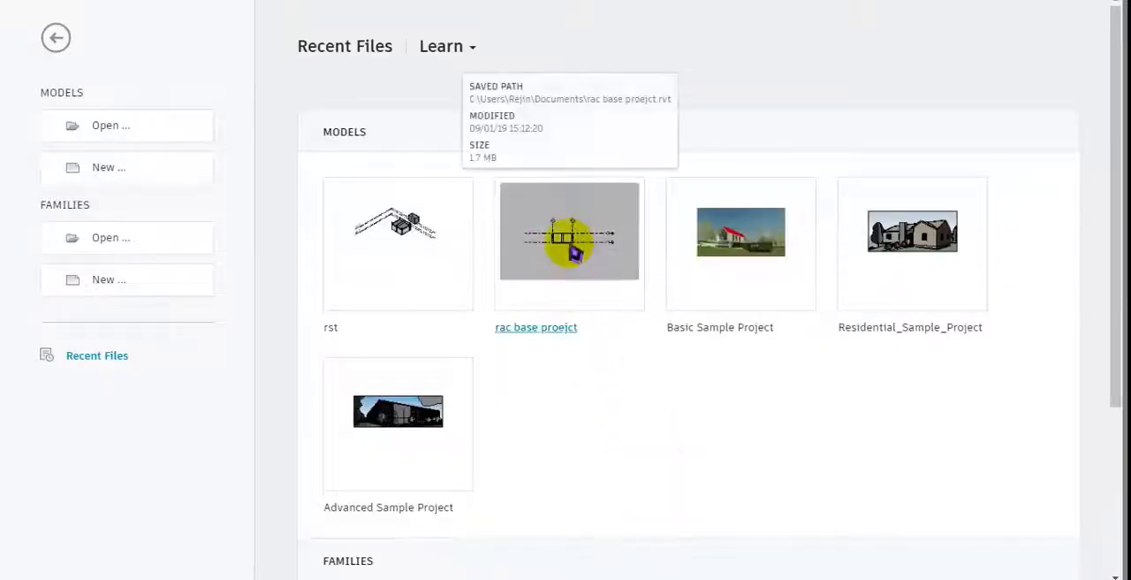
# Step: Open the rac base proejct model and stretch the top of the middle wall with the door well above the surrounding walls
pyautogui.click(570, 240)
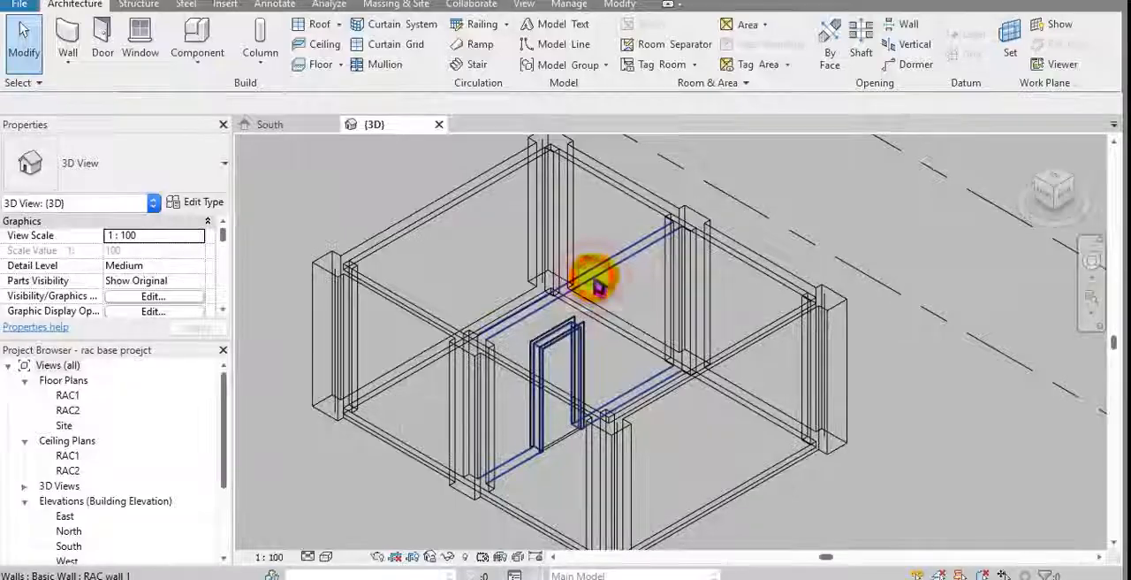
pyautogui.click(598, 284)
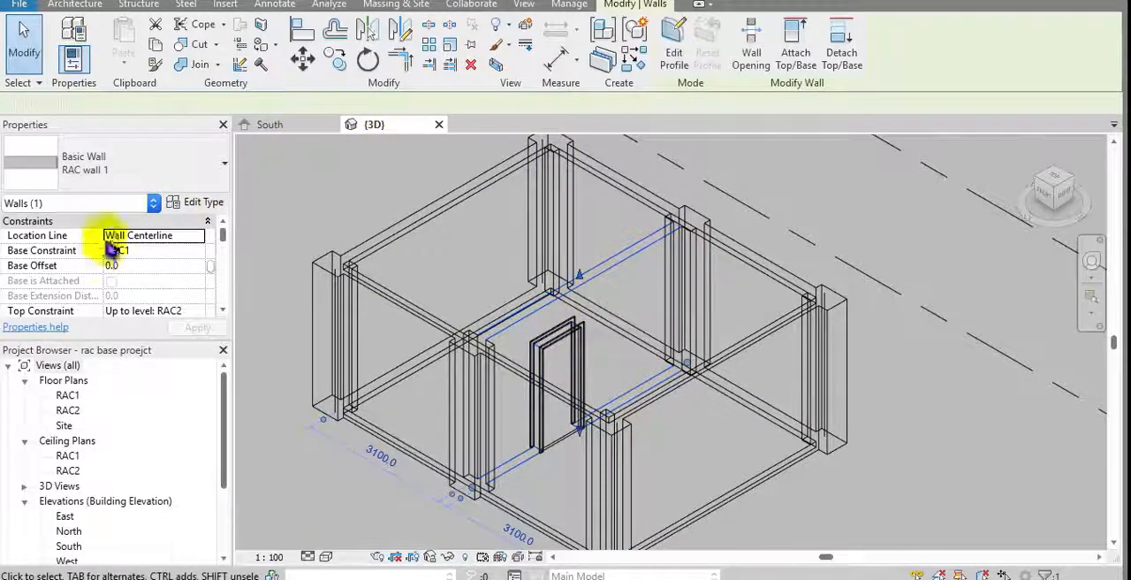
pyautogui.moveTo(327, 230); pyautogui.dragTo(338, 285, button='middle')
pyautogui.moveTo(591, 327); pyautogui.dragTo(593, 203)
pyautogui.moveTo(591, 228); pyautogui.dragTo(588, 261, button='middle')
pyautogui.click(733, 232)
pyautogui.moveTo(732, 233); pyautogui.dragTo(682, 247, button='middle')
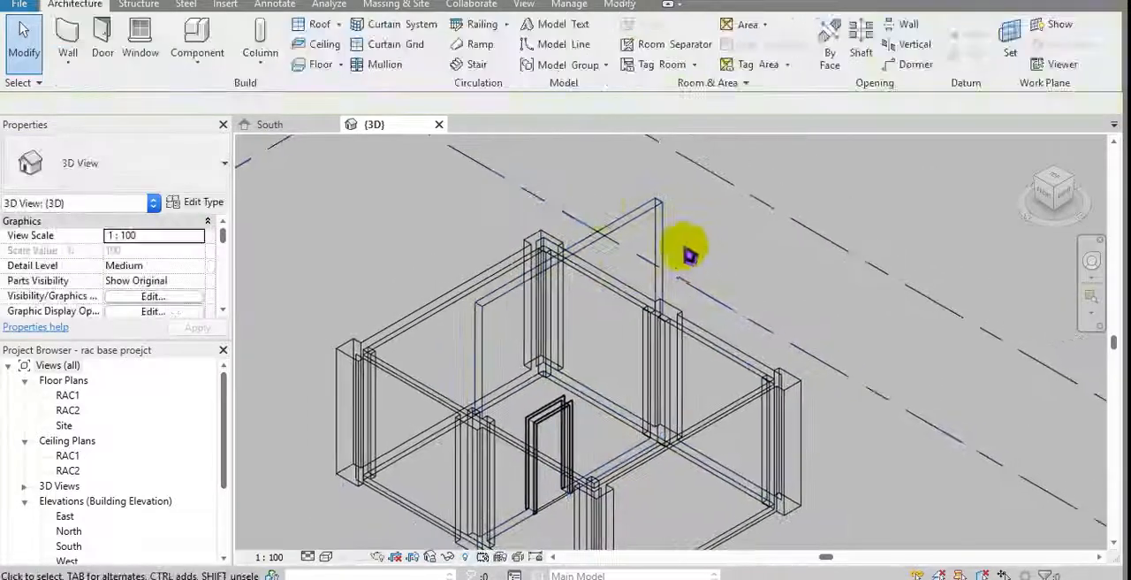
# Step: Cut a rectangular wall opening at the base of the end wall parallel to the raised middle wall
pyautogui.click(140, 6)
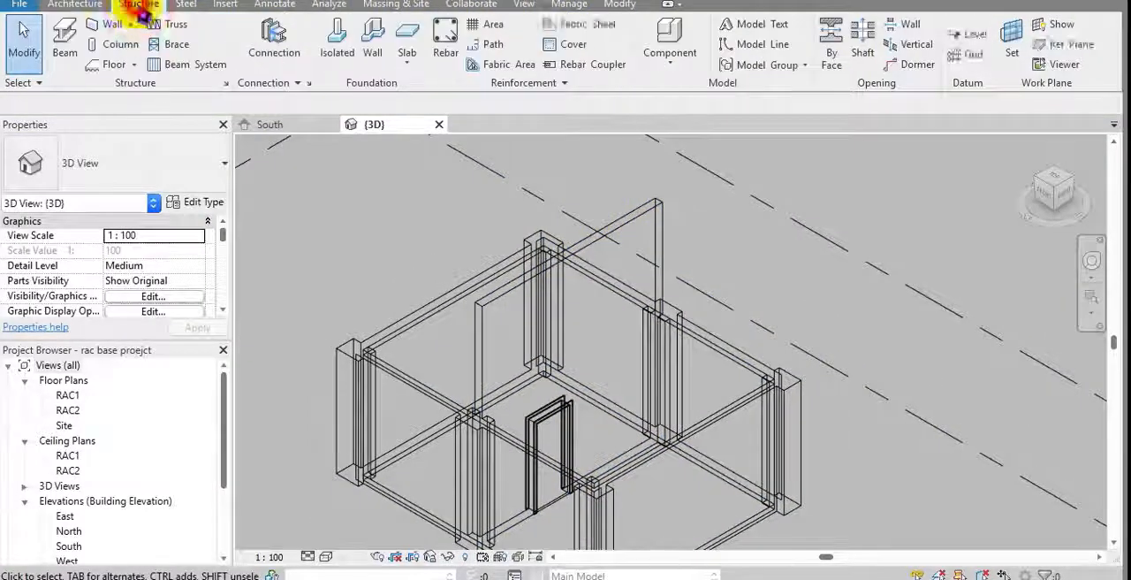
pyautogui.click(85, 7)
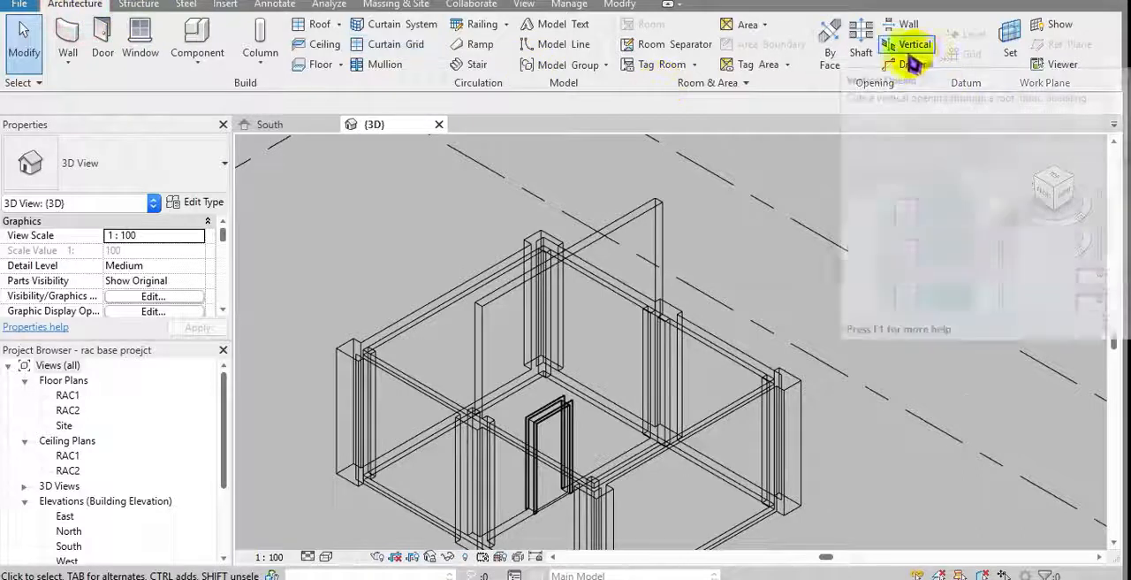
pyautogui.click(830, 51)
pyautogui.moveTo(787, 379); pyautogui.dragTo(741, 316, button='middle')
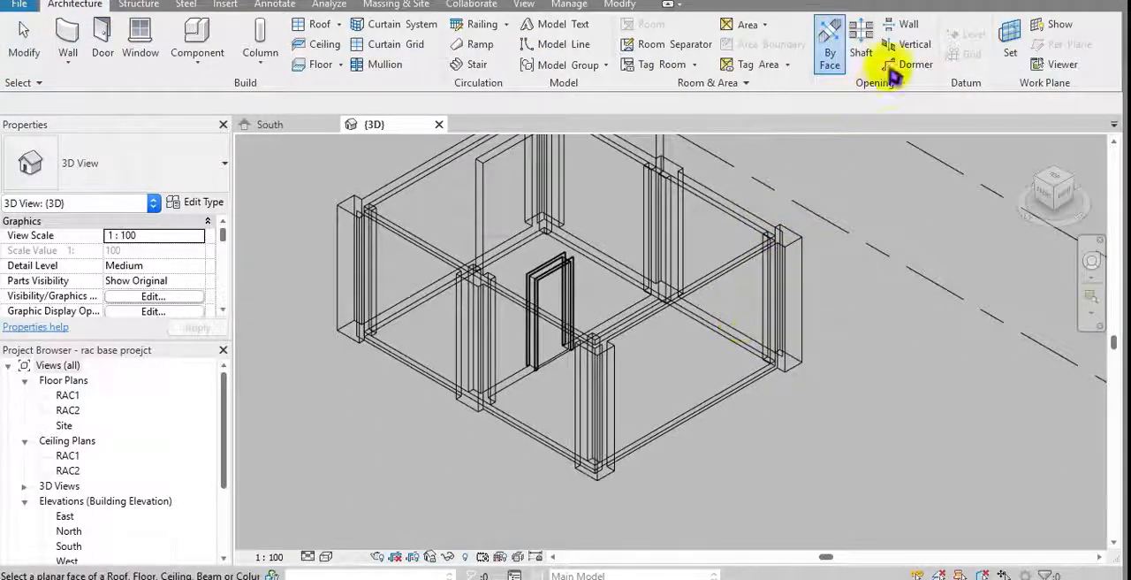
pyautogui.click(910, 26)
pyautogui.click(718, 332)
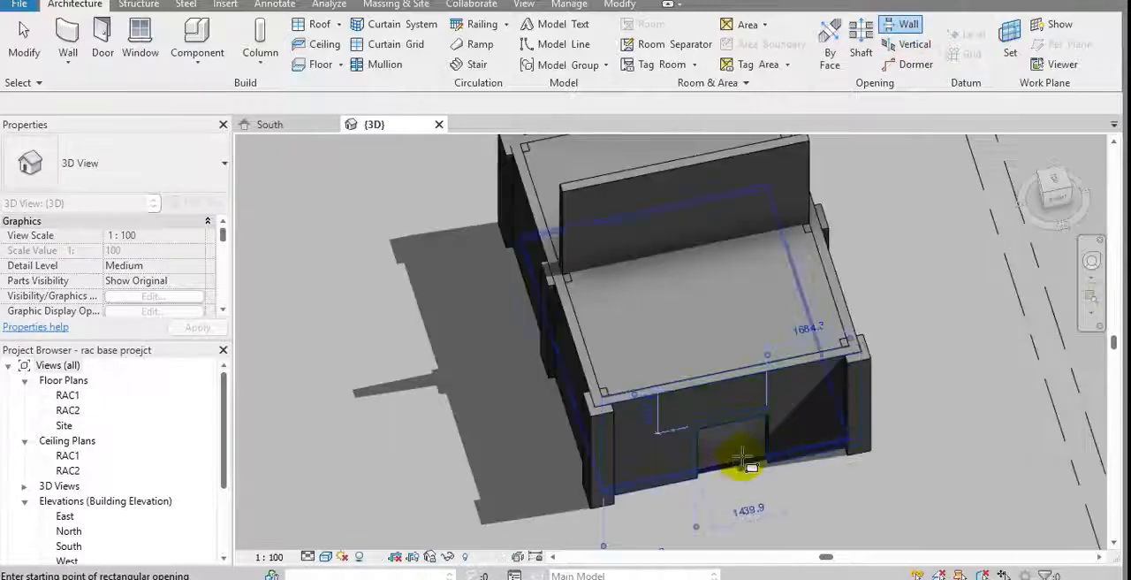
pyautogui.keyDown('shift'); pyautogui.moveTo(748, 463); pyautogui.dragTo(778, 267, button='middle'); pyautogui.keyUp('shift')
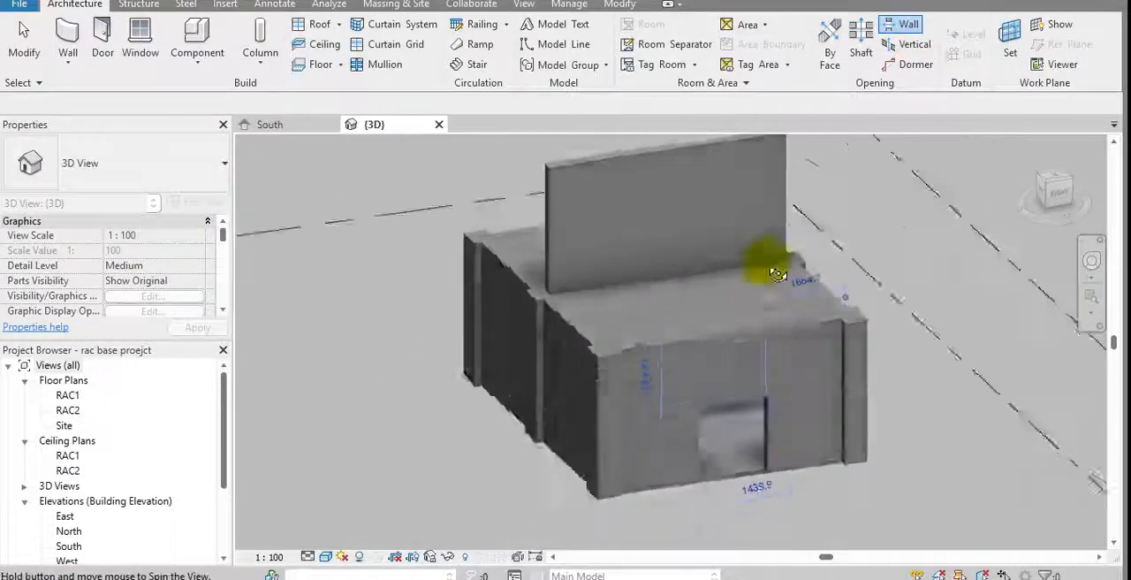
pyautogui.scroll(2, 740, 440)
pyautogui.scroll(1, 740, 440)
pyautogui.press('Escape')
pyautogui.press('Escape')
pyautogui.moveTo(743, 440); pyautogui.dragTo(710, 472, button='middle')
pyautogui.scroll(-1, 709, 472)
pyautogui.moveTo(618, 209); pyautogui.dragTo(636, 251, button='middle')
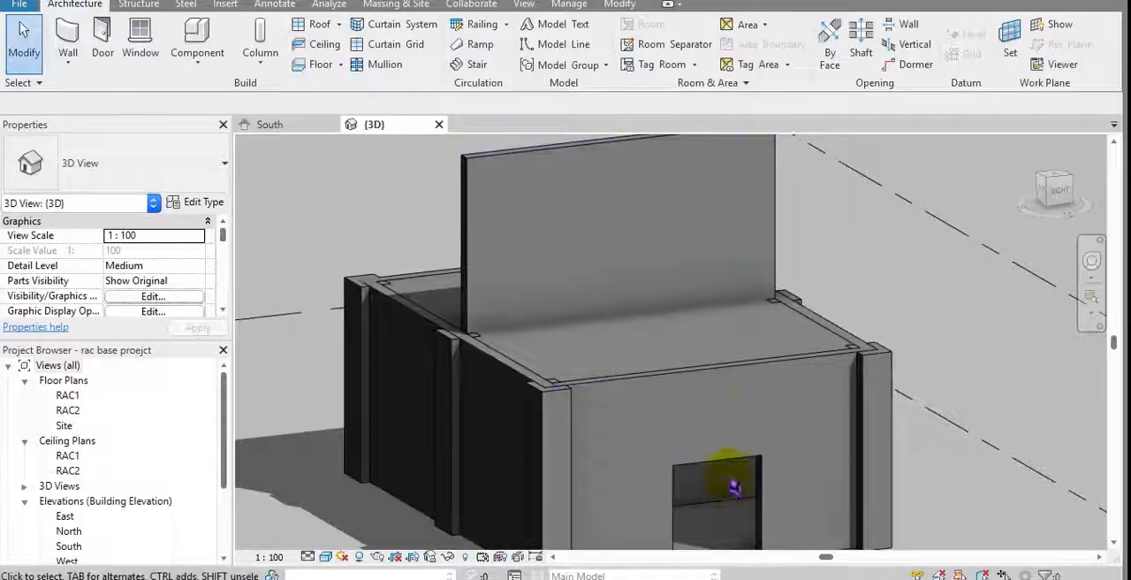
# Step: Inspect the end wall with its opening and the raised middle wall by selecting each in turn
pyautogui.click(731, 460)
pyautogui.moveTo(720, 436); pyautogui.dragTo(694, 394, button='middle')
pyautogui.scroll(-1, 695, 394)
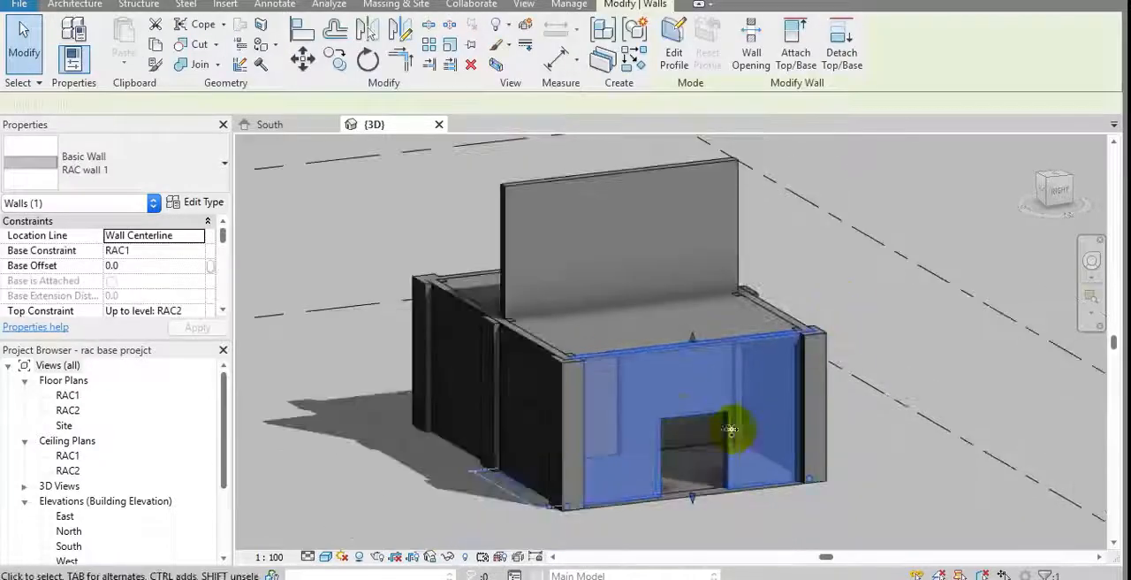
pyautogui.click(854, 300)
pyautogui.click(673, 179)
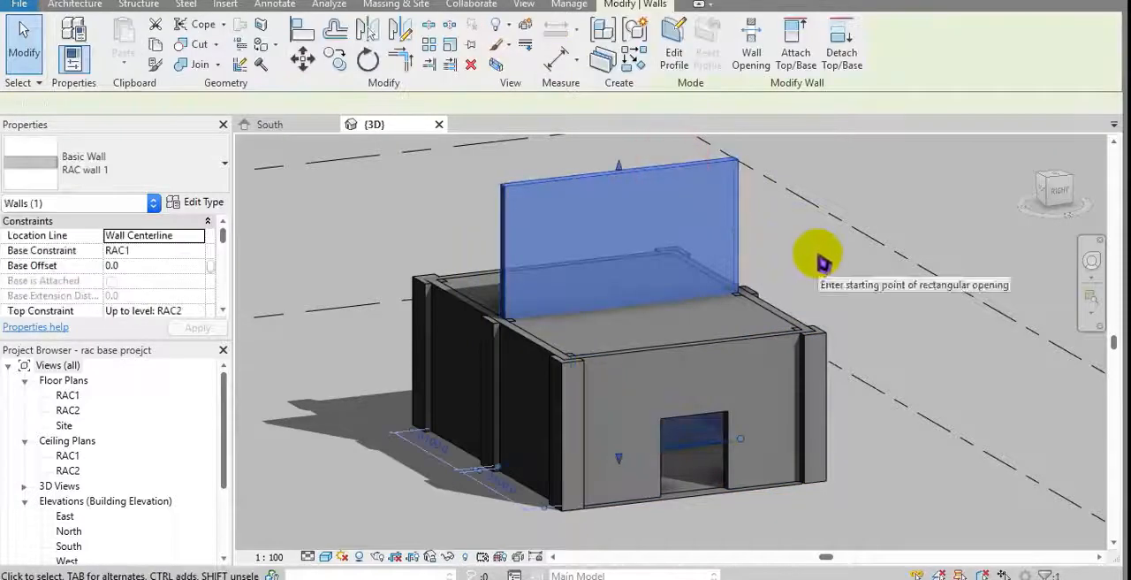
pyautogui.click(449, 189)
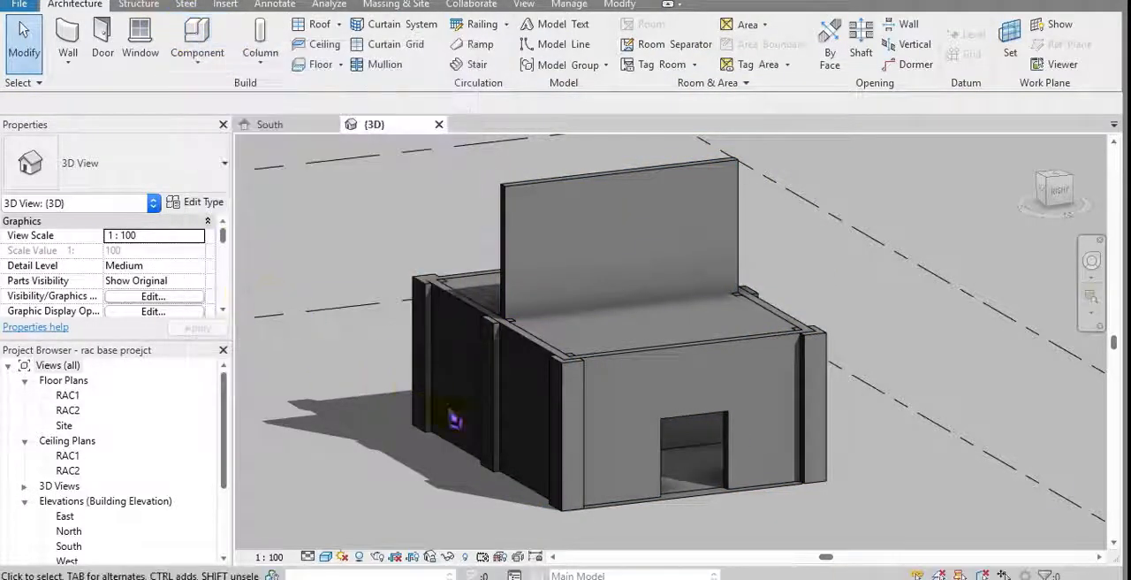
# Step: Reopen the rst structural project and acknowledge the link's coordination warning
pyautogui.click(392, 362)
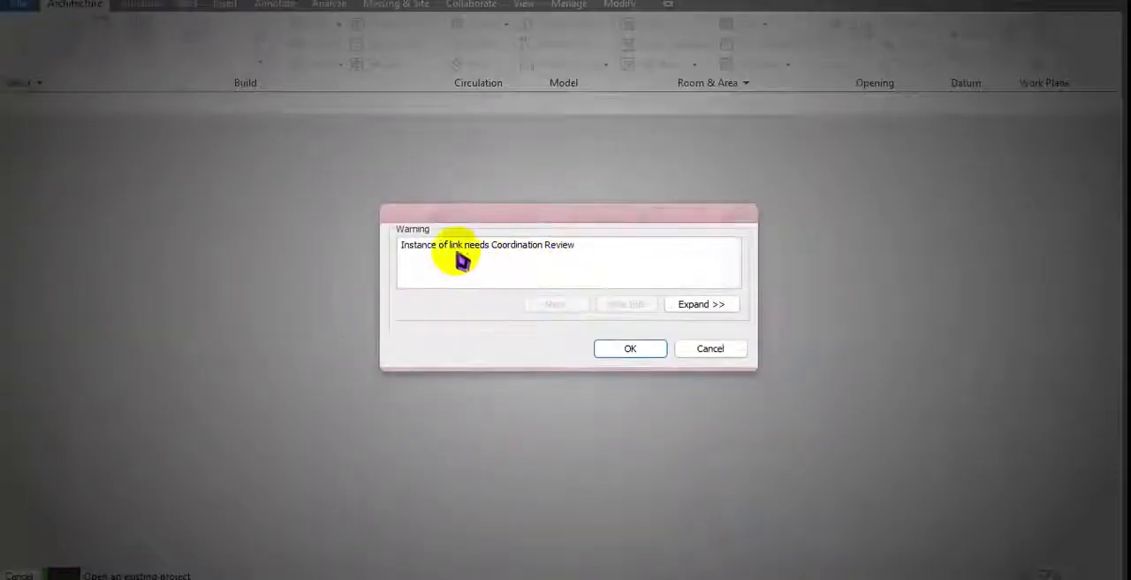
pyautogui.moveTo(411, 244); pyautogui.dragTo(651, 245)
pyautogui.click(646, 347)
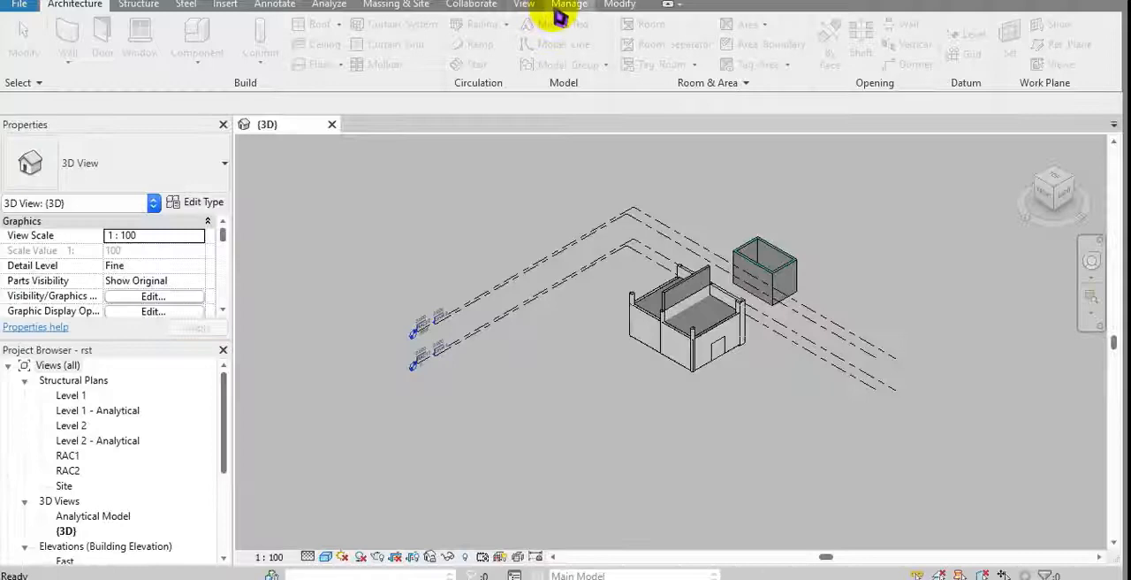
# Step: Run a Coordination Review on the linked base project in the 3D view
pyautogui.click(569, 5)
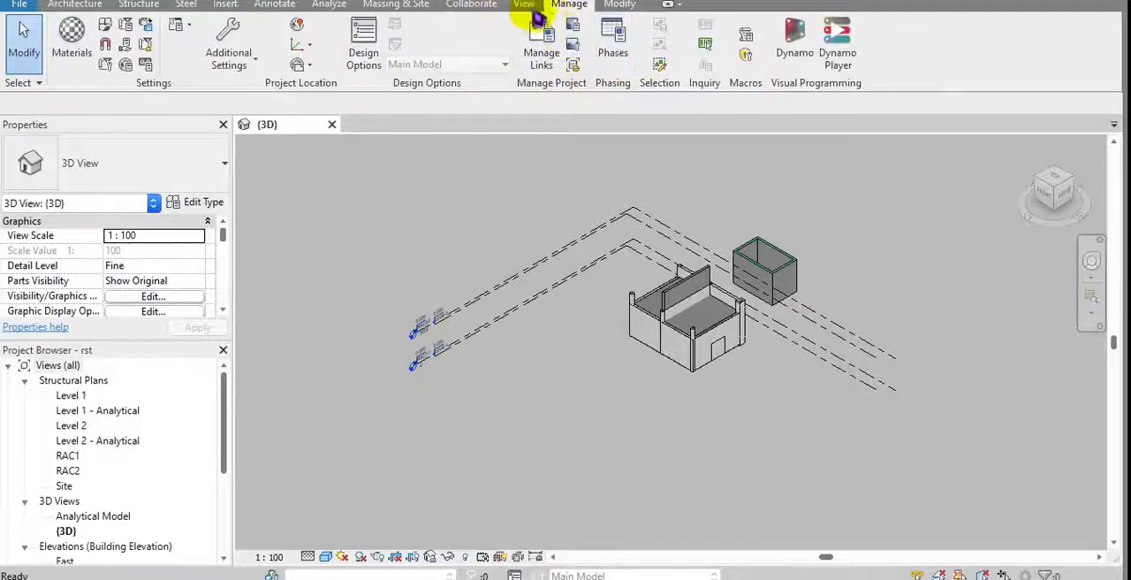
pyautogui.click(477, 7)
pyautogui.click(678, 53)
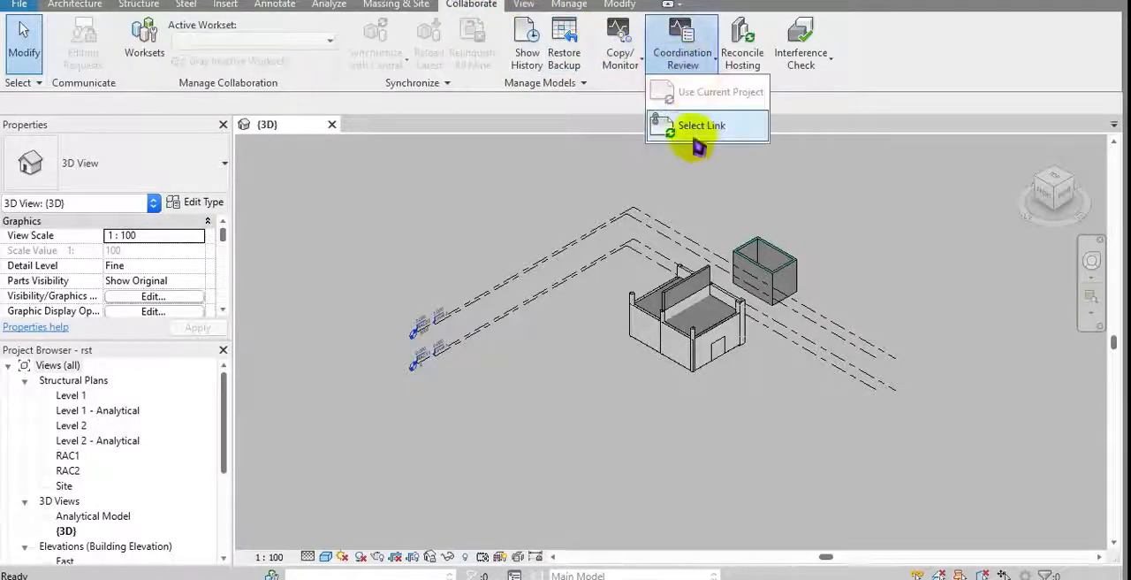
pyautogui.click(694, 125)
pyautogui.click(701, 334)
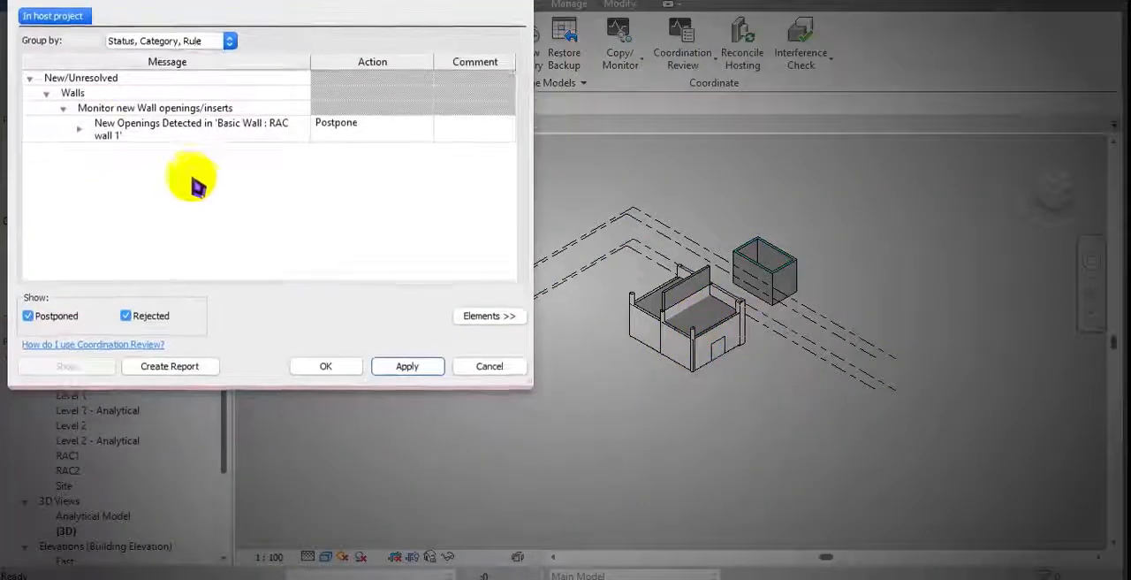
# Step: Resolve the new wall opening difference for RAC wall 1 with Copy new elements and finish the Coordination Review
pyautogui.click(72, 93)
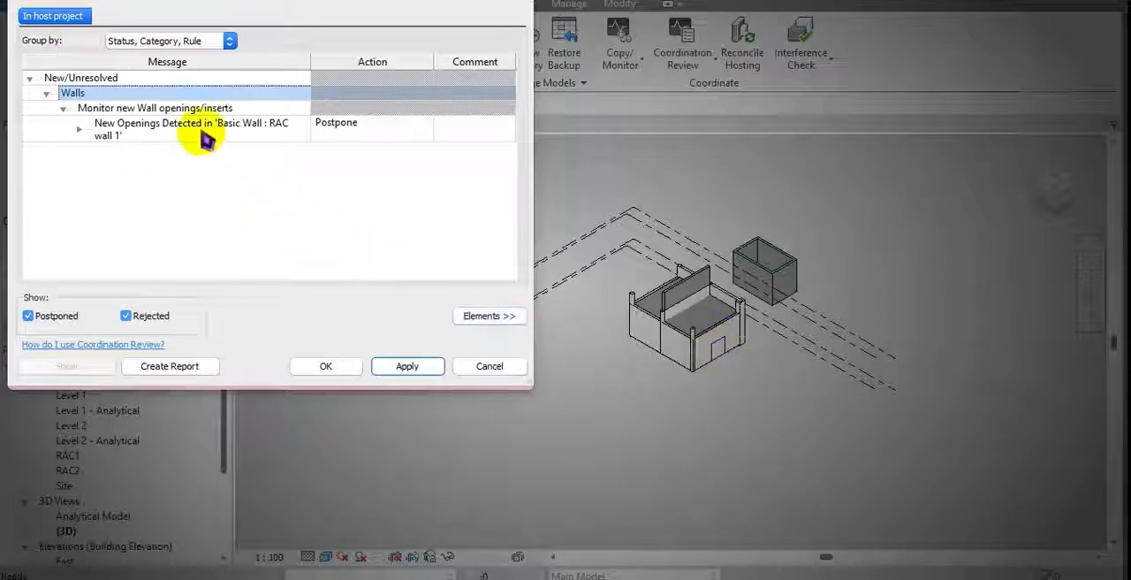
pyautogui.click(373, 126)
pyautogui.click(425, 127)
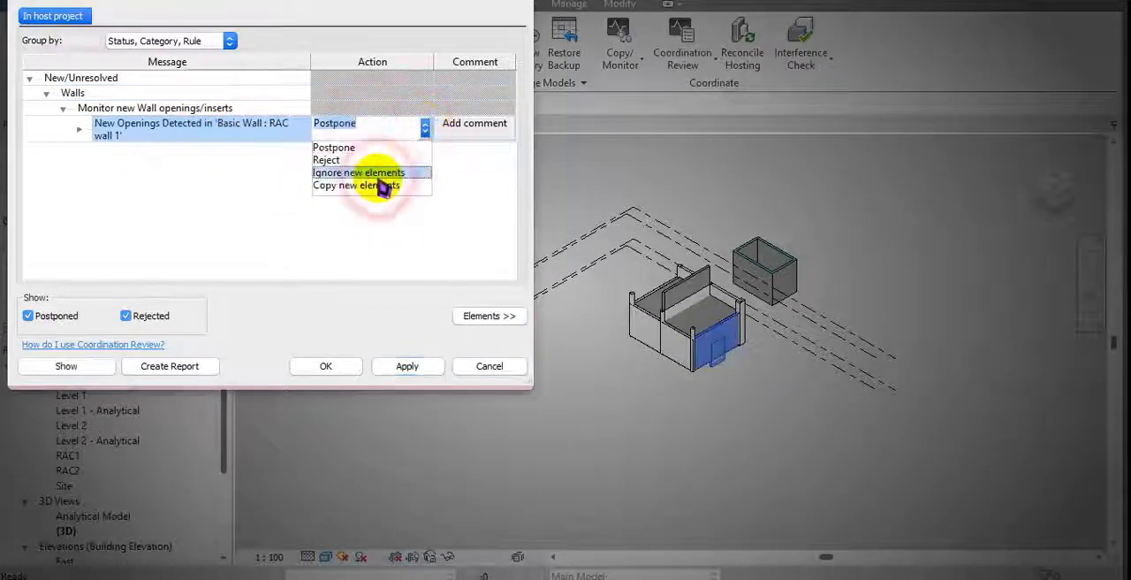
pyautogui.click(380, 186)
pyautogui.click(334, 366)
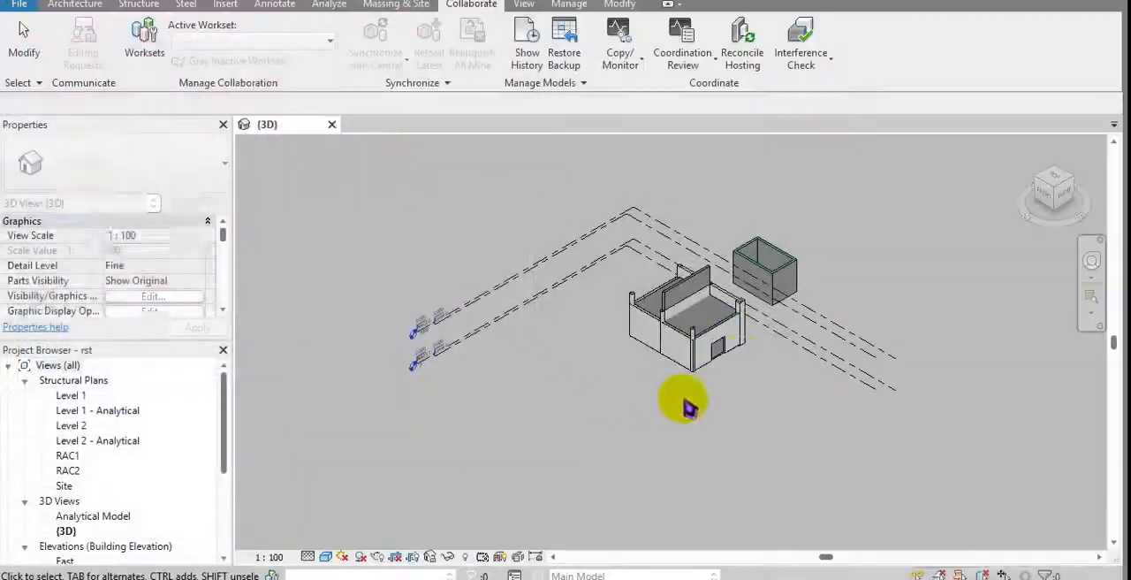
# Step: Hide the linked rac base proejct.rvt model in the 3D view through the Visibility/Graphic Overrides
pyautogui.scroll(6, 689, 406)
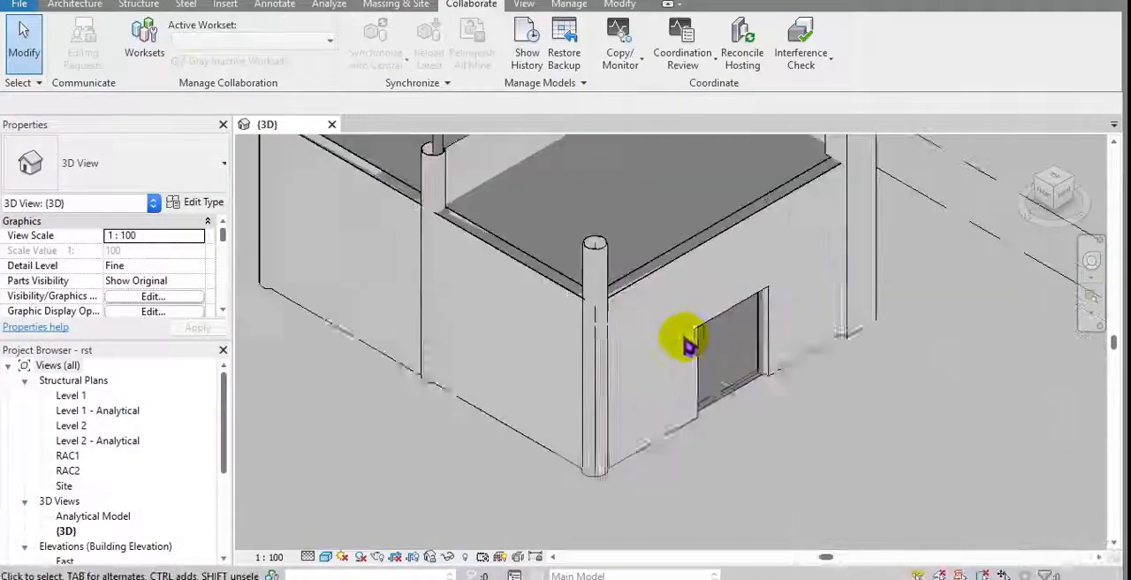
pyautogui.scroll(-5, 690, 345)
pyautogui.keyDown('shift'); pyautogui.moveTo(716, 293); pyautogui.dragTo(593, 262, button='middle'); pyautogui.keyUp('shift')
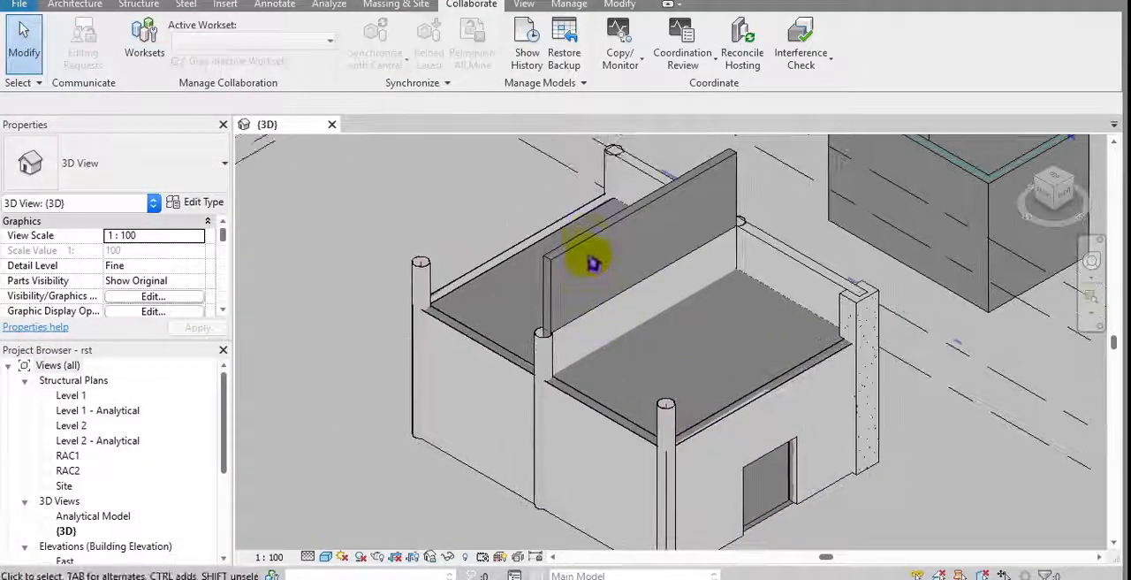
pyautogui.moveTo(634, 316); pyautogui.dragTo(630, 321, button='middle')
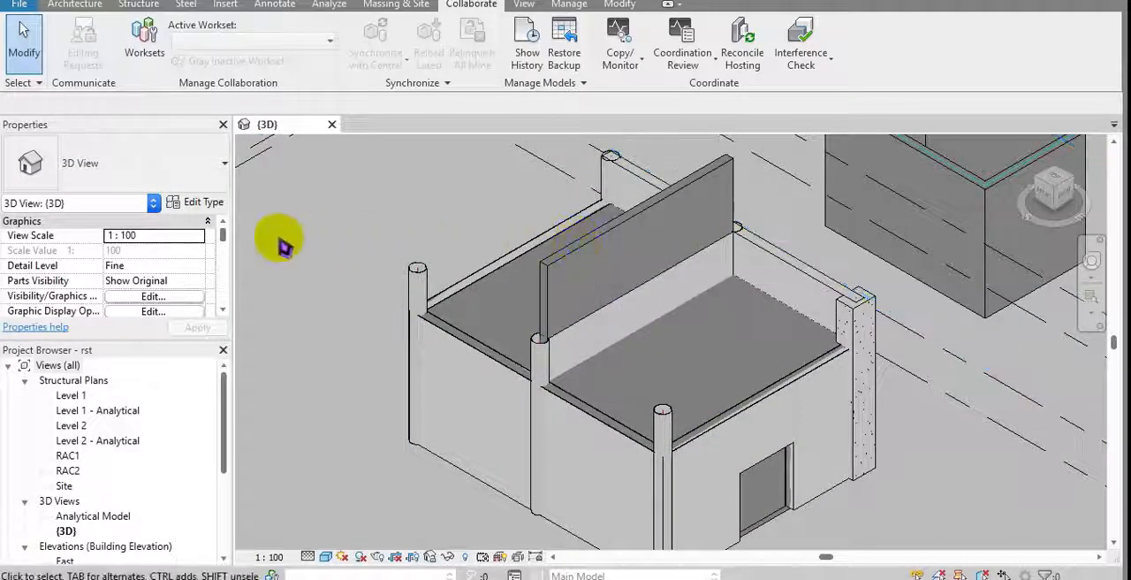
pyautogui.click(160, 312)
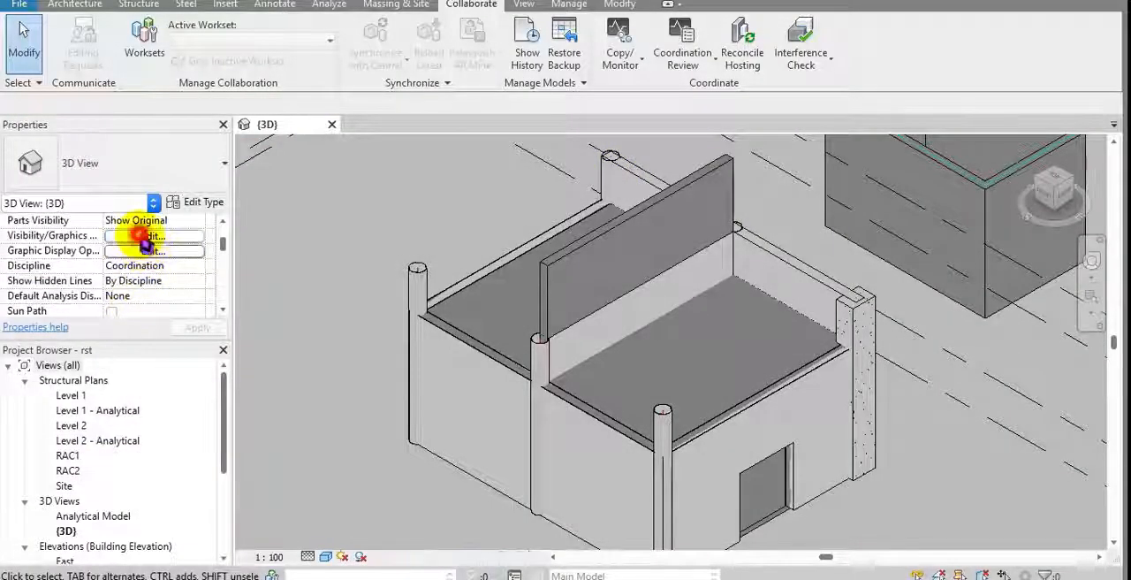
pyautogui.click(146, 237)
pyautogui.click(720, 68)
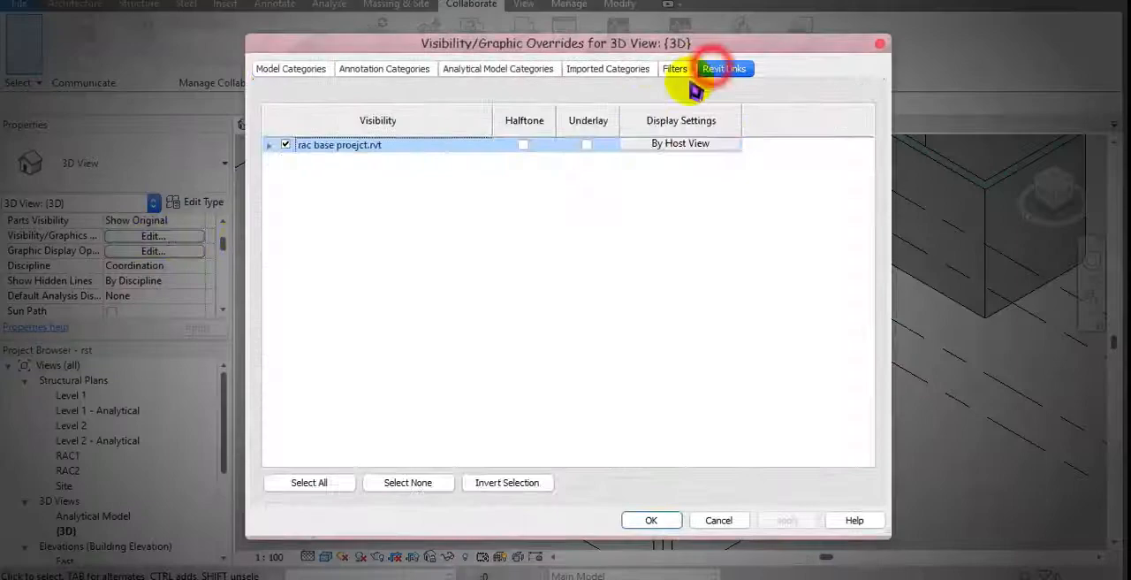
pyautogui.click(286, 144)
pyautogui.click(651, 520)
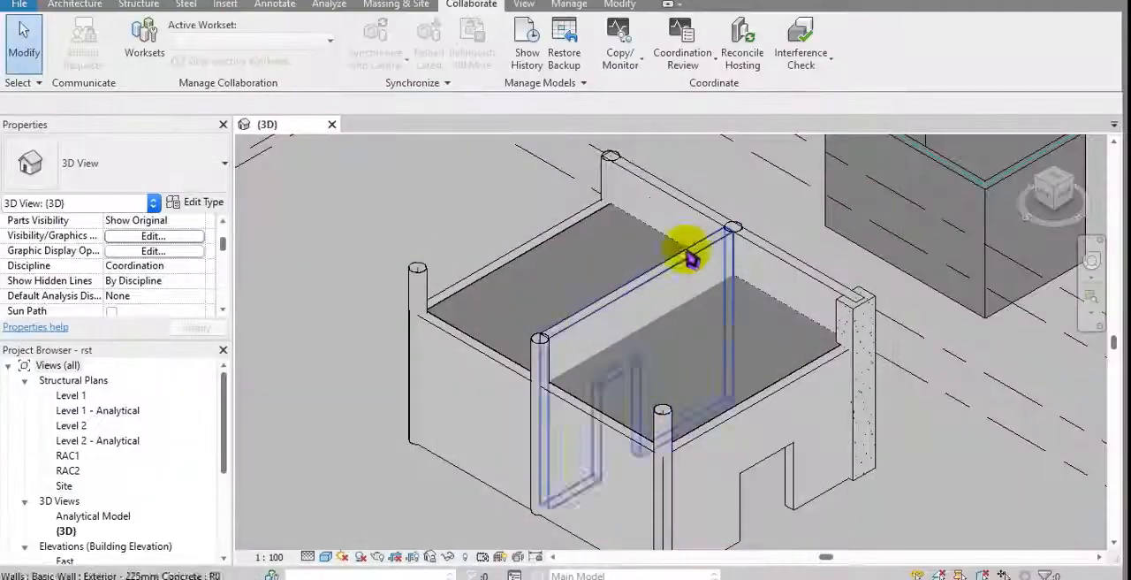
# Step: Inspect the end wall and its copied rectangular opening by selecting each in turn, leaving nothing selected
pyautogui.keyDown('shift'); pyautogui.moveTo(692, 256); pyautogui.dragTo(745, 294, button='middle'); pyautogui.keyUp('shift')
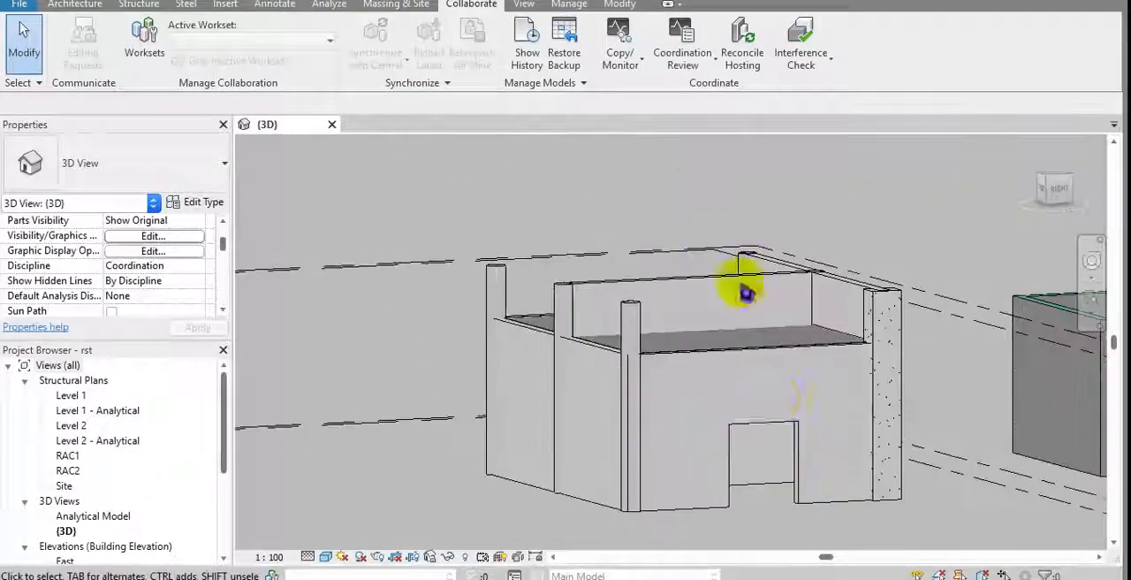
pyautogui.scroll(1, 778, 403)
pyautogui.moveTo(761, 430); pyautogui.dragTo(722, 317, button='middle')
pyautogui.click(726, 302)
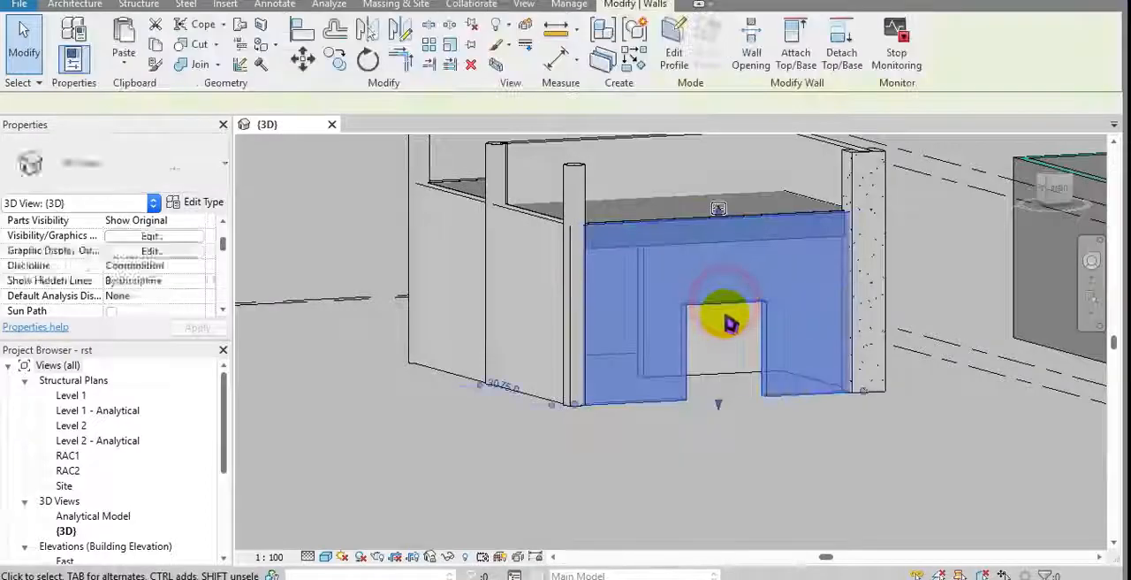
pyautogui.click(727, 454)
pyautogui.click(732, 440)
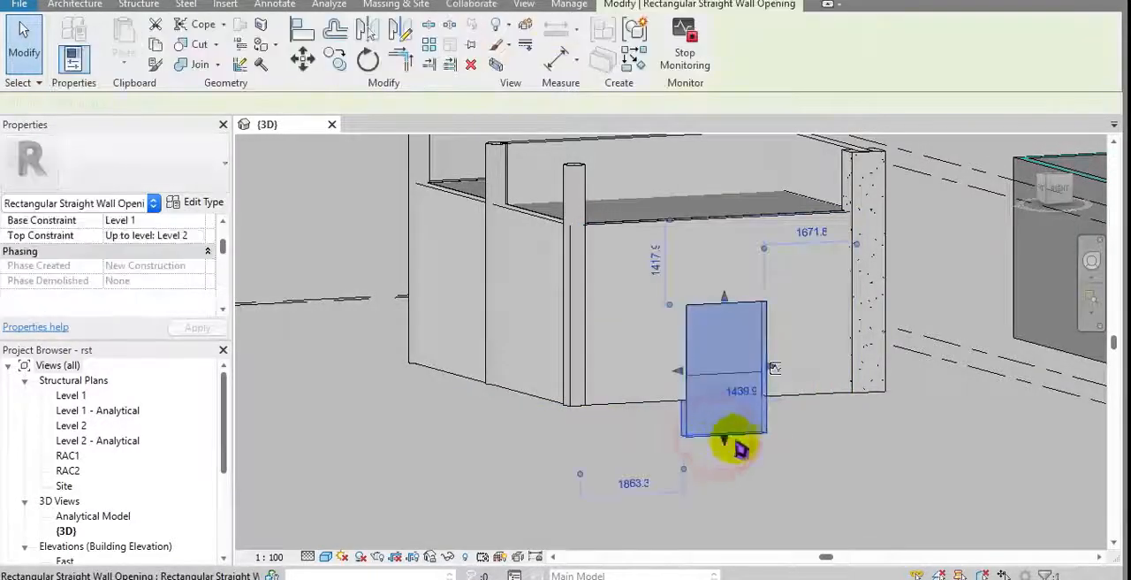
pyautogui.click(867, 470)
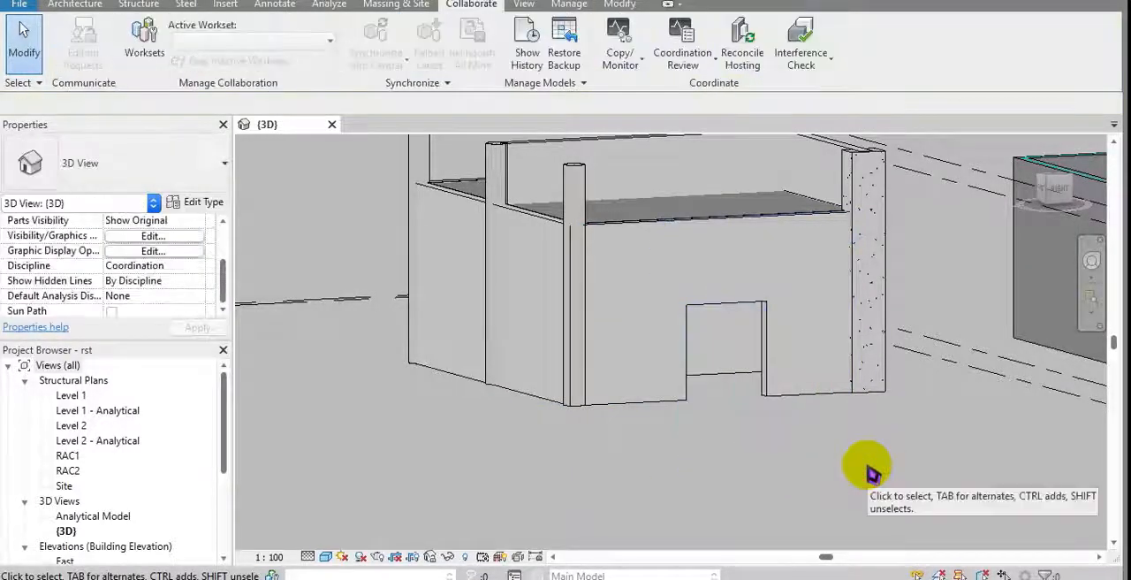